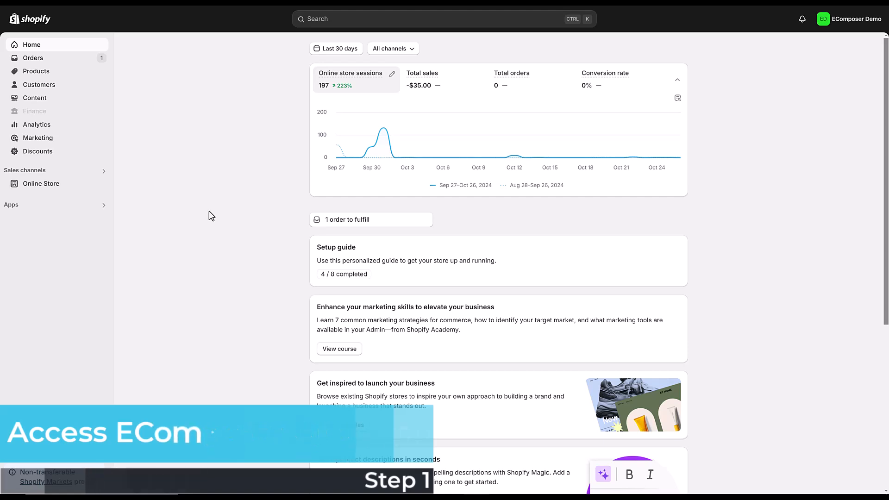
Step: Open the EComposer Builder app from the installed apps and start building a new page
left_click(103, 207)
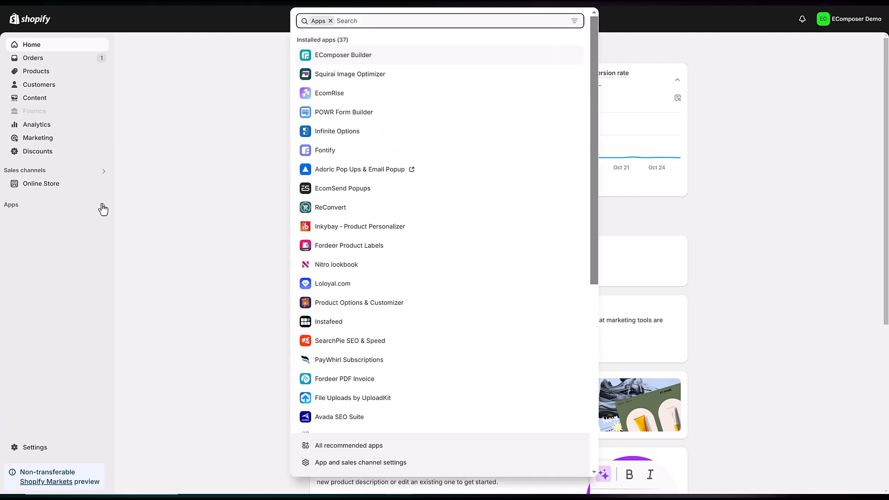
left_click(391, 56)
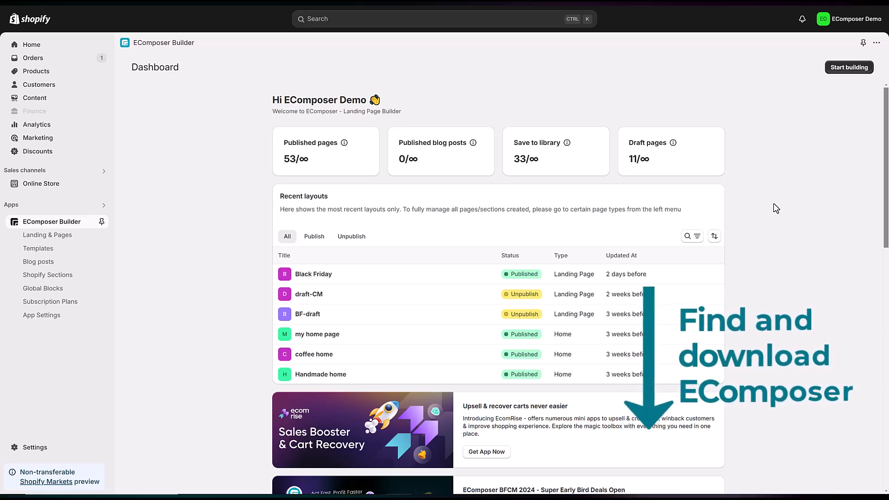
left_click(852, 68)
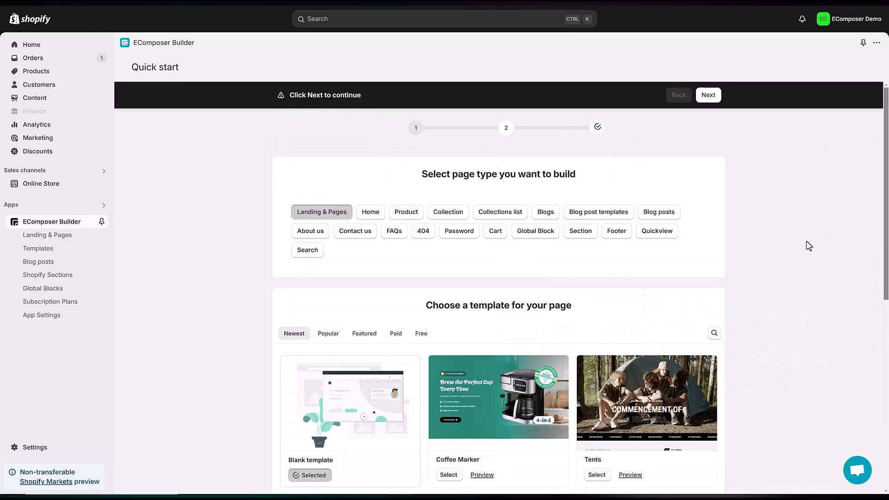
Step: Search the landing page templates for "Cyber Monday" and select the Cyber Monday template
scroll(809, 246, "down", 2)
left_click(715, 228)
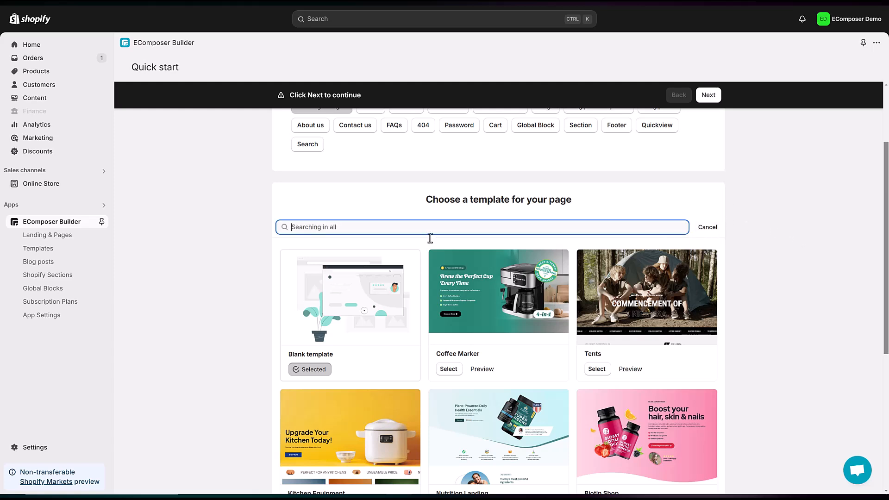
type("Cyber Monday")
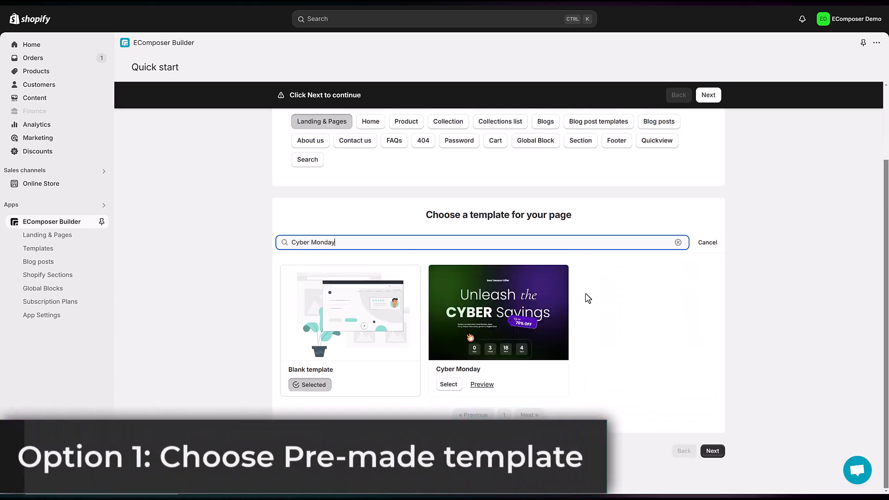
left_click(449, 385)
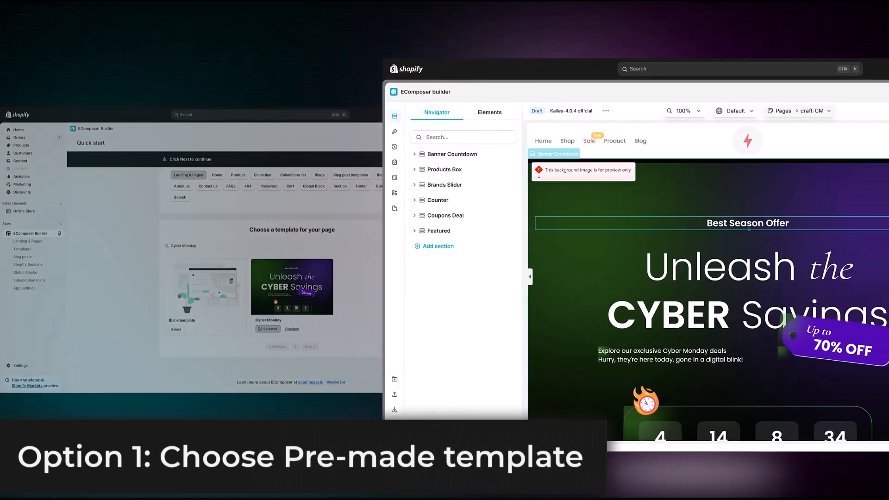
Step: Replace the product in the first box of the Products Box section with Unisex Muscle Tank top
scroll(480, 293, "down", 2)
scroll(480, 293, "down", 6)
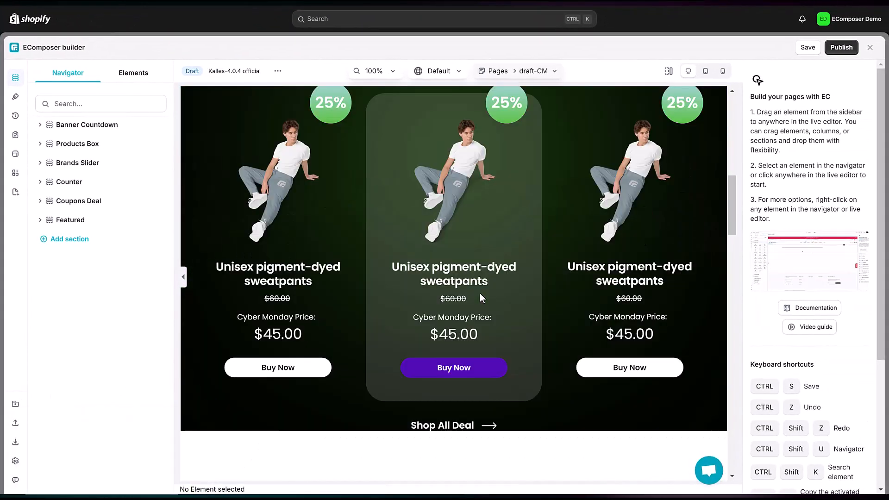
scroll(478, 294, "up", 1)
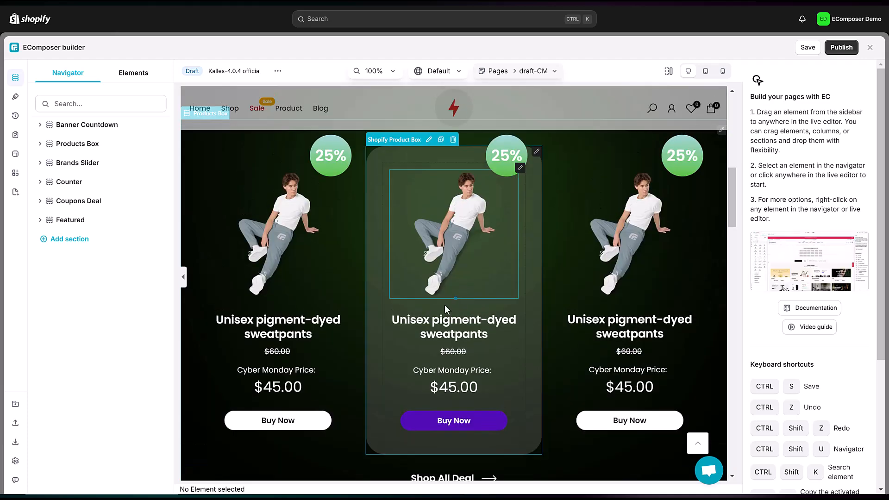
scroll(435, 305, "up", 2)
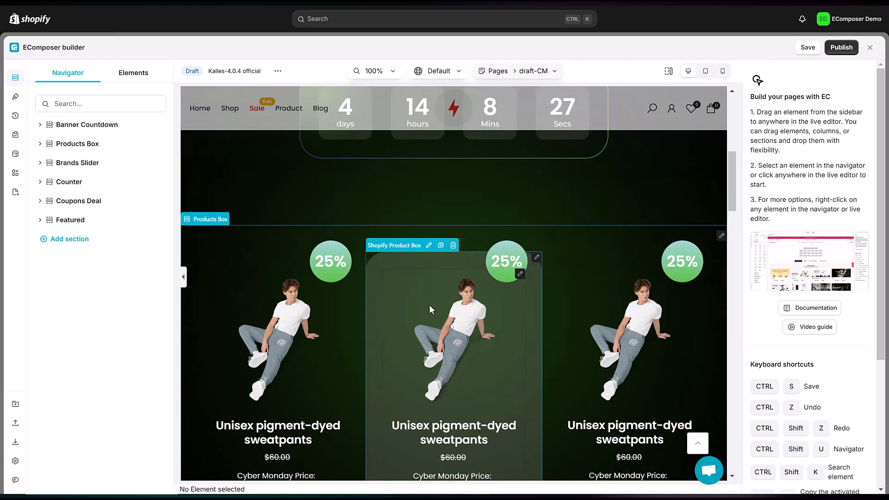
left_click(299, 311)
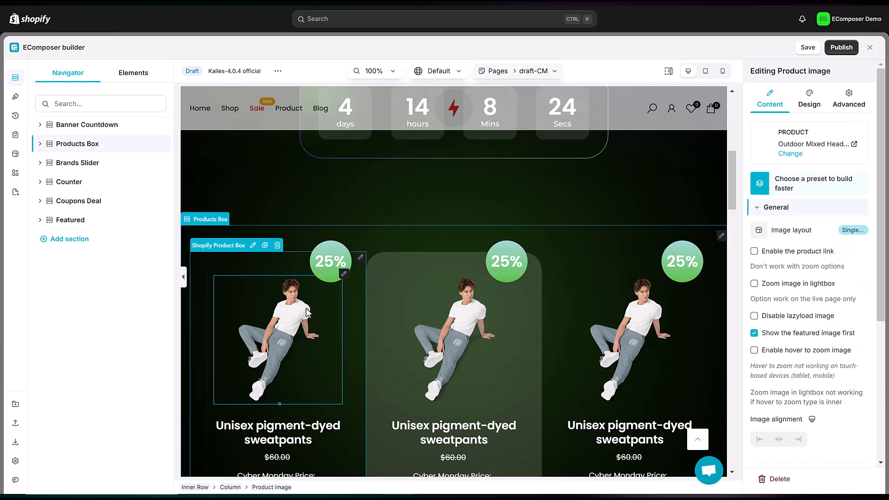
left_click(794, 157)
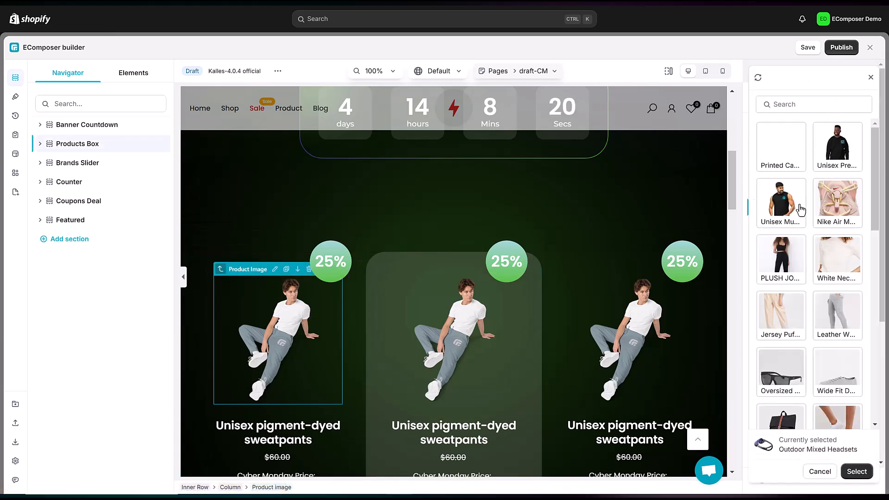
left_click(782, 210)
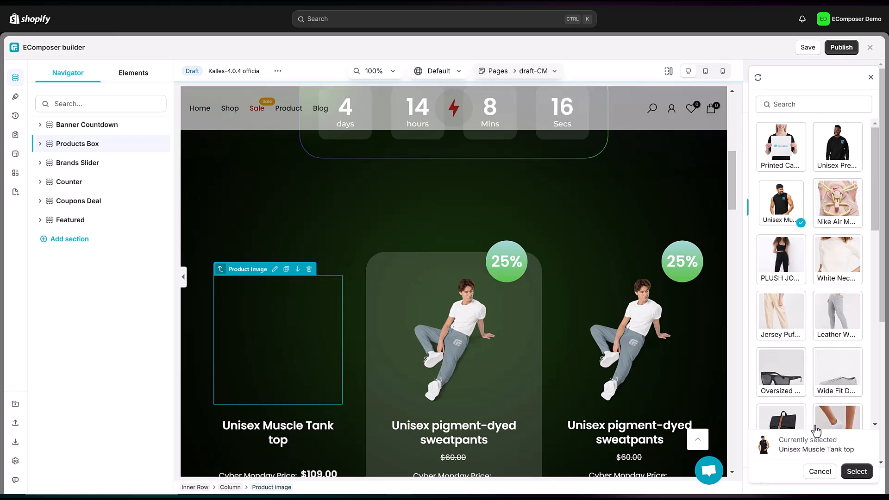
left_click(856, 472)
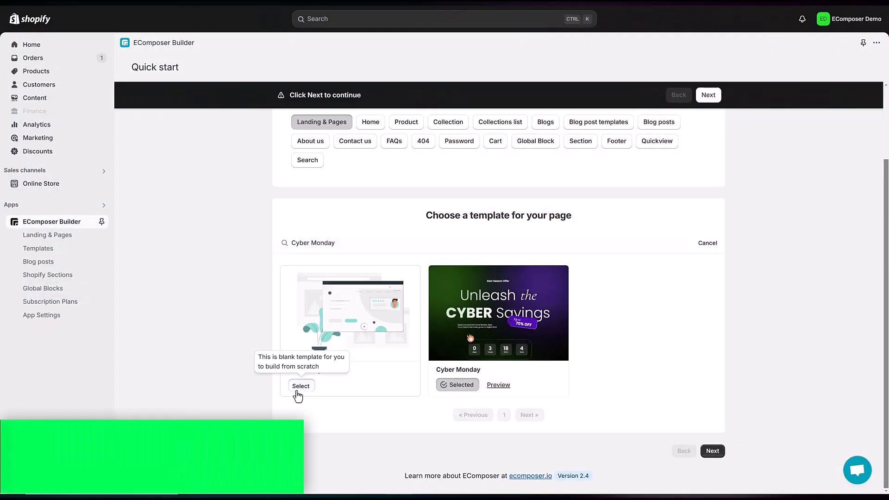
Step: Choose the blank template, title the page "Cyber Monday sales" and start building it
left_click(297, 393)
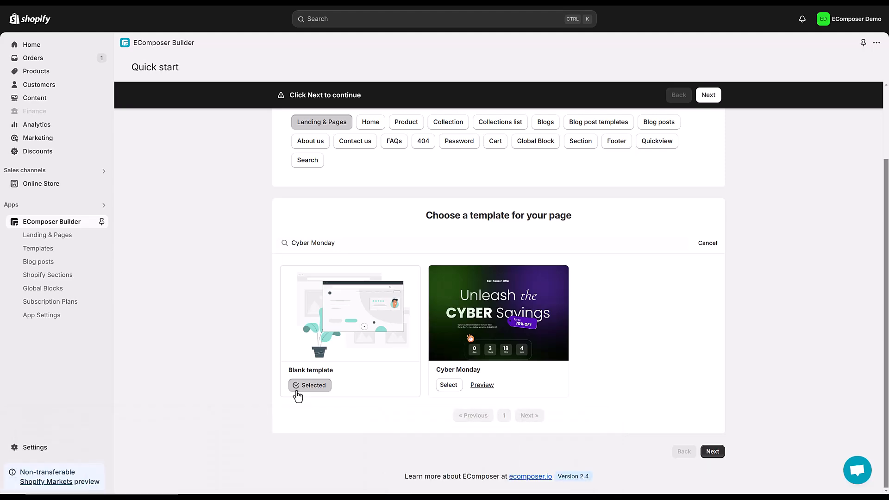
left_click(716, 99)
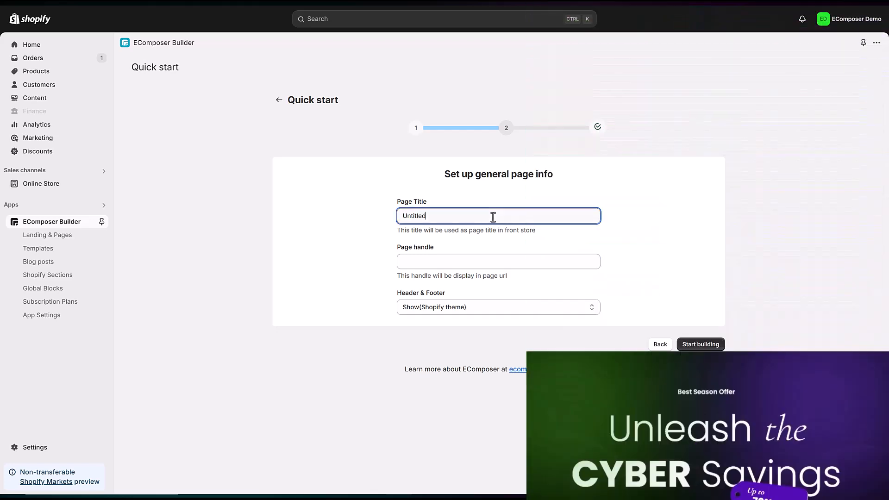
double_click(493, 217)
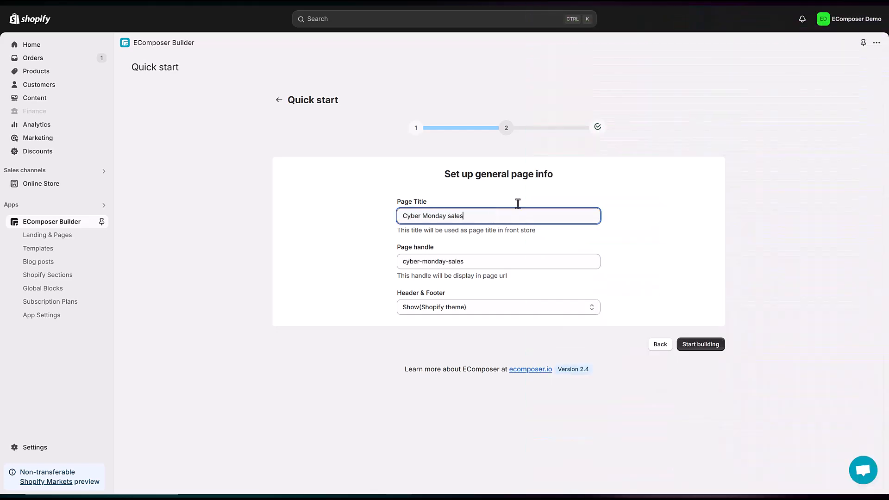
left_click(699, 344)
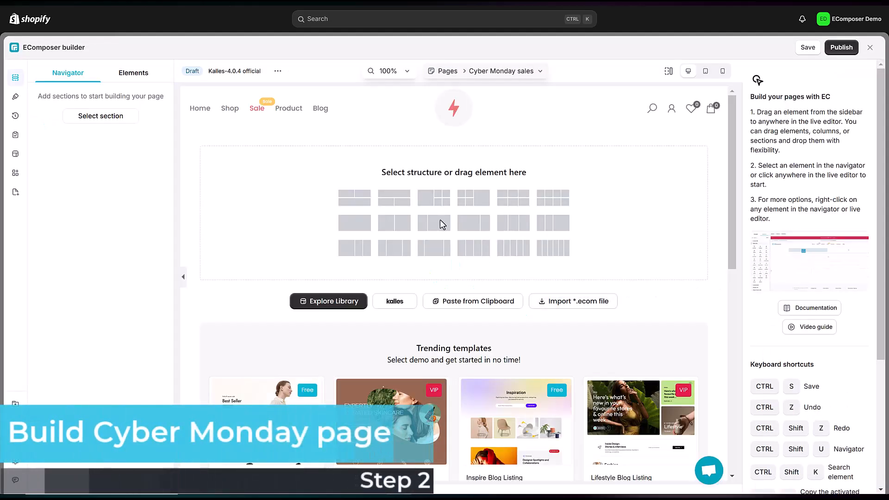
Step: Add a single-column section to the blank page and set its content width to full width
left_click(348, 224)
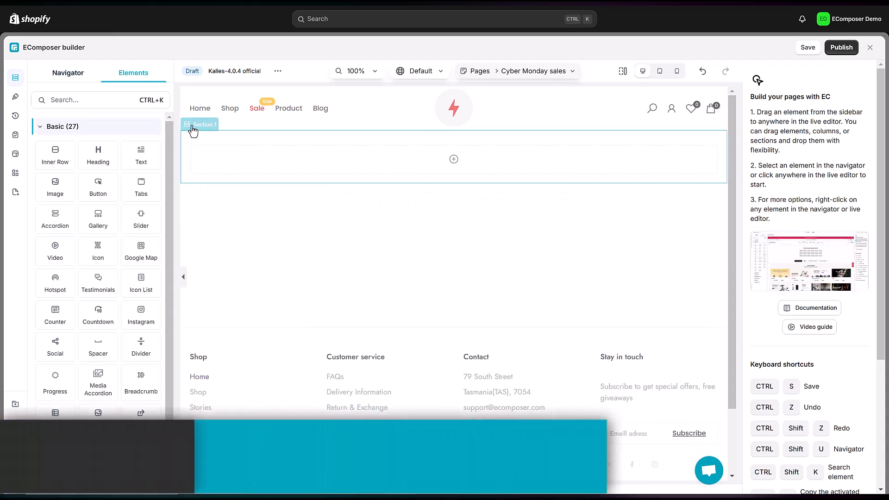
left_click(193, 131)
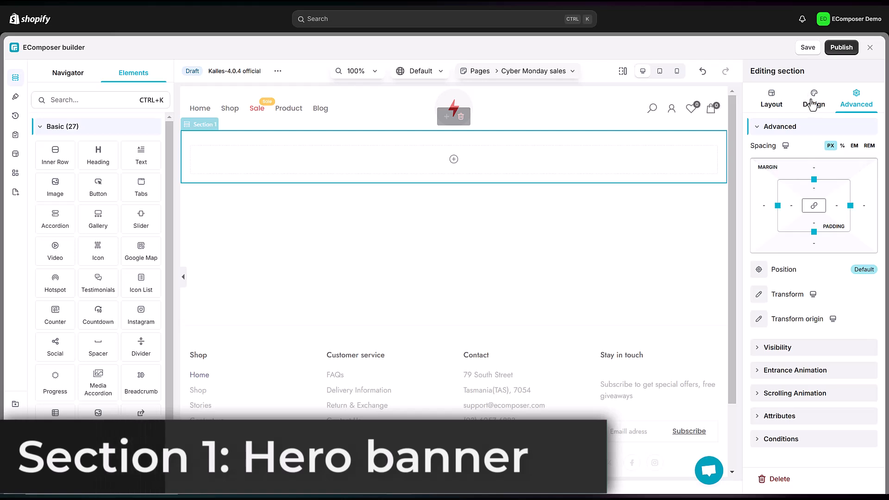
left_click(774, 103)
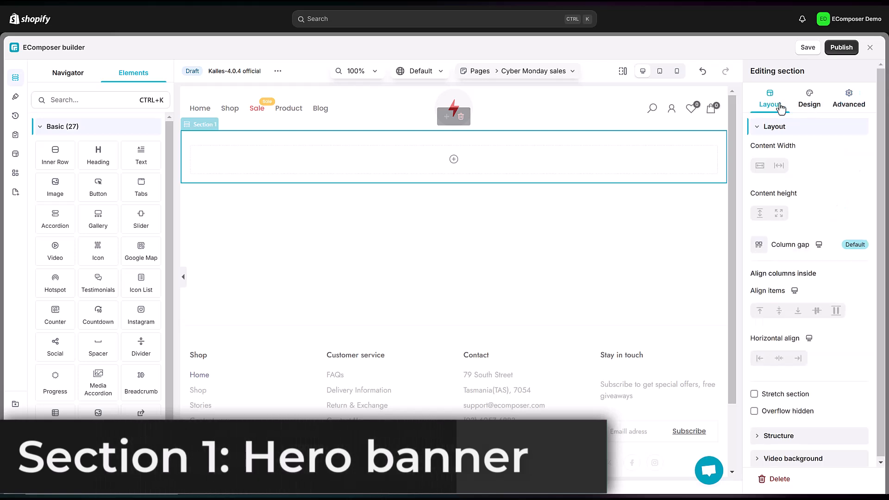
left_click(779, 165)
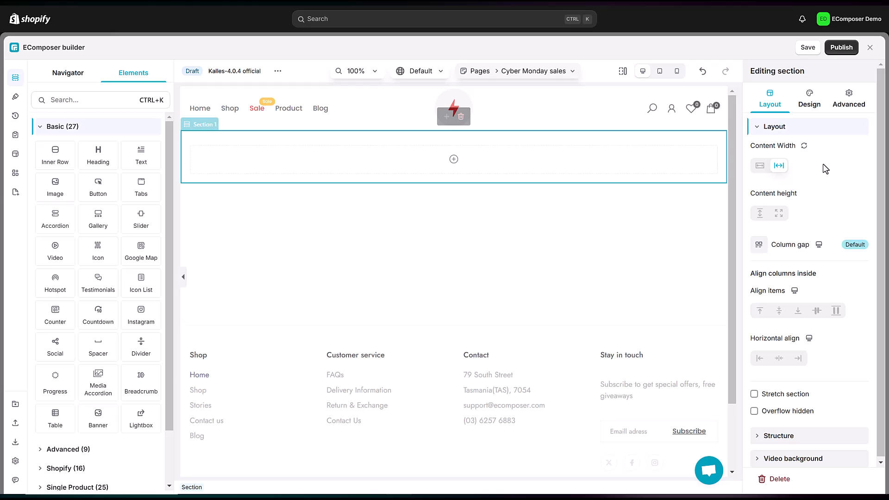
Step: Set the bottom padding of Section 1 to 0 px
left_click(850, 100)
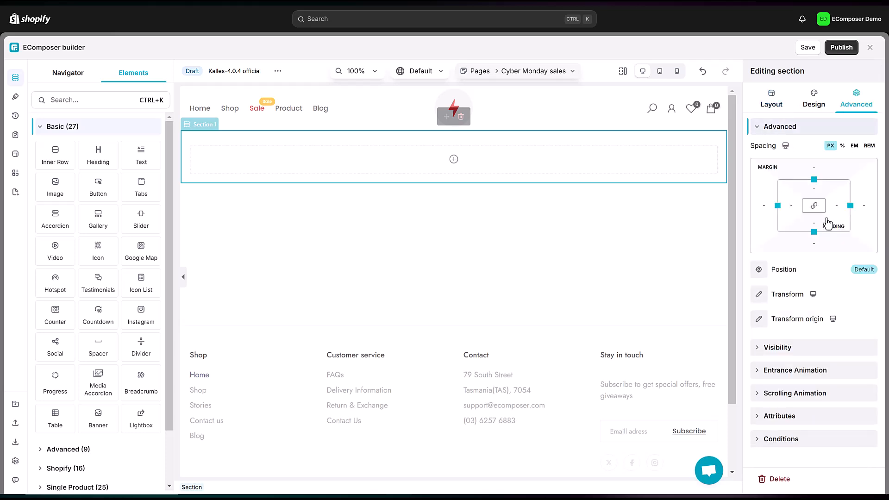
left_click(815, 223)
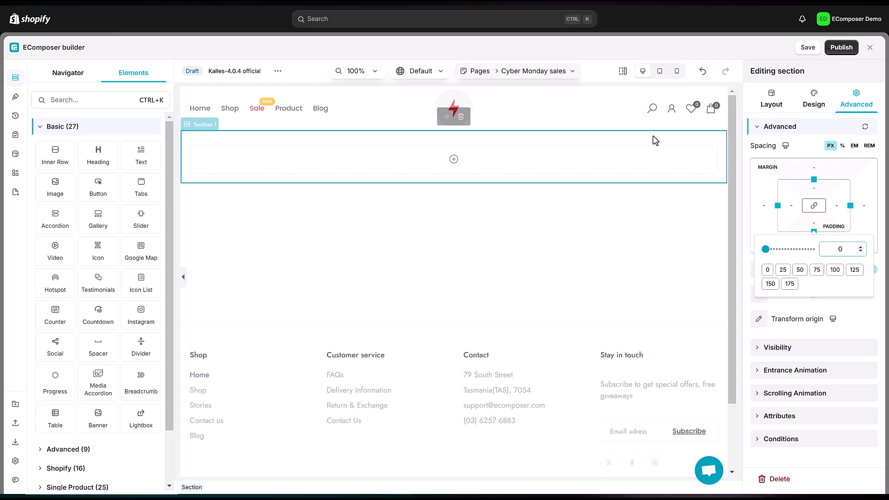
key("Return")
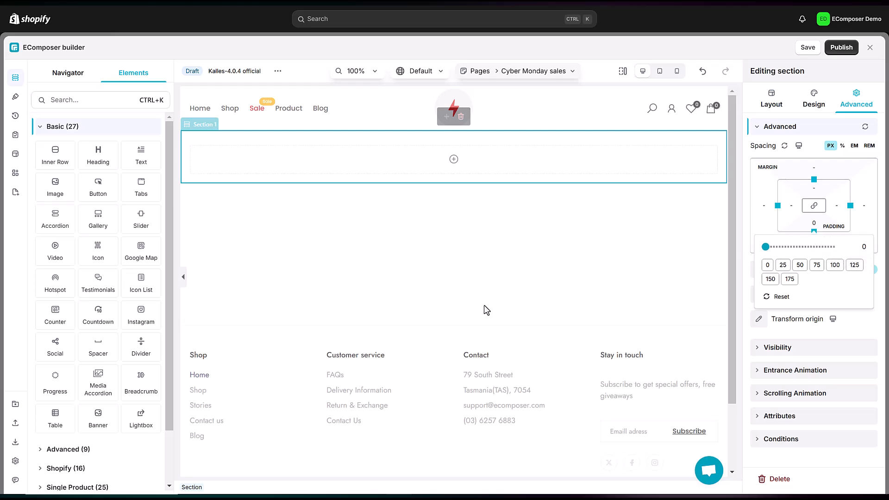
Step: Set the top and bottom padding of Column 1 in Section 1 to 140 px each
left_click(64, 79)
left_click(40, 126)
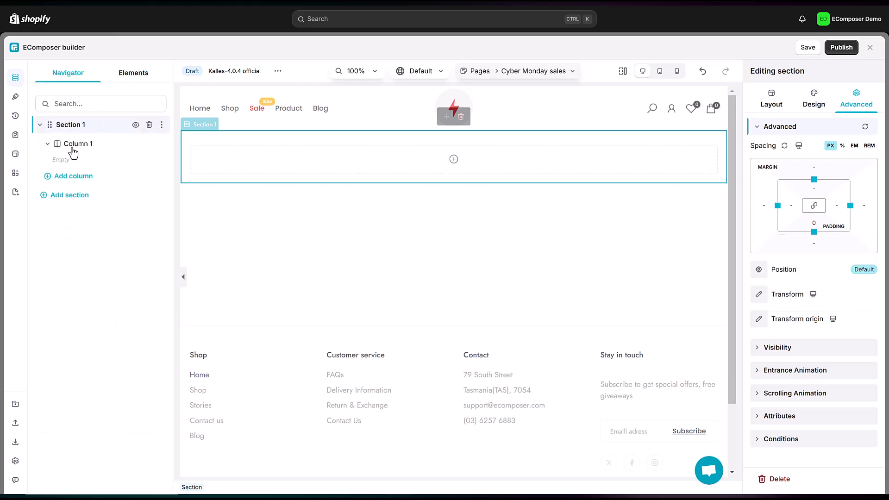
left_click(68, 148)
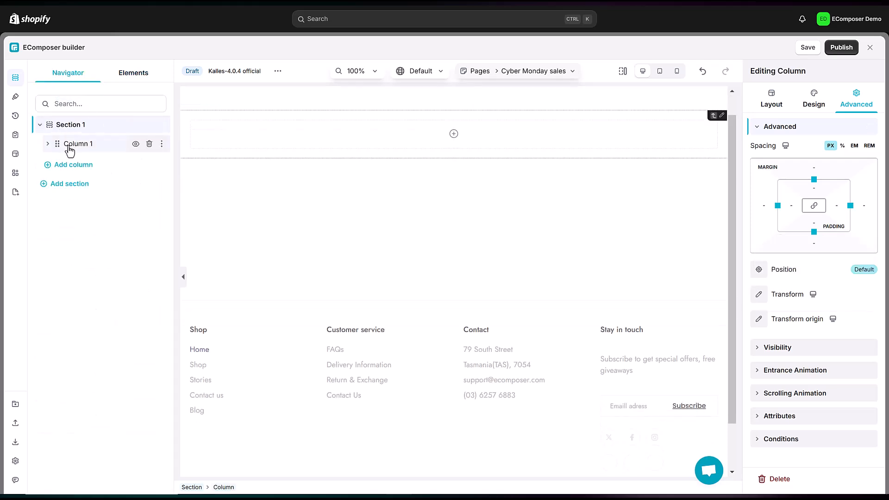
scroll(354, 143, "up", 1)
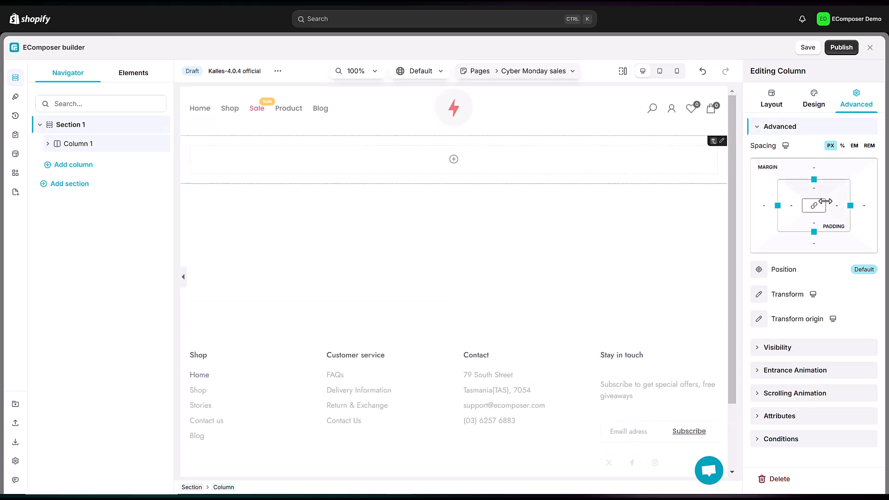
left_click(815, 189)
key("Return")
left_click(818, 220)
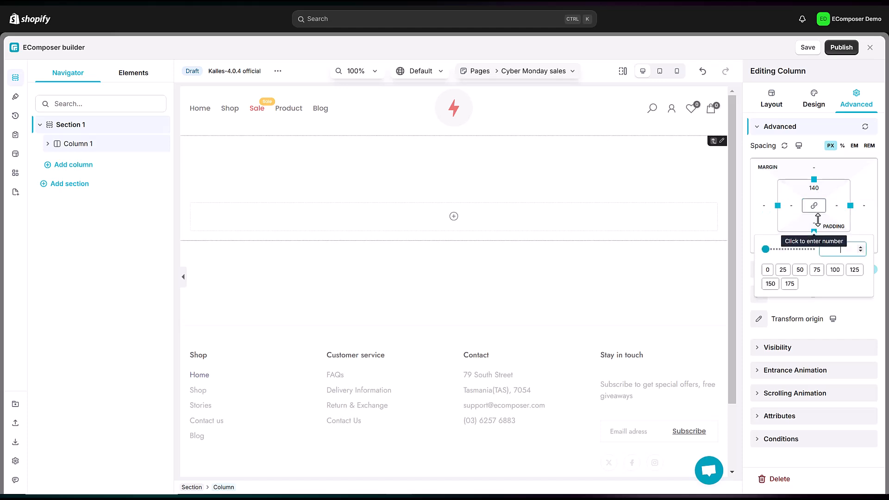
type("140")
key("Return")
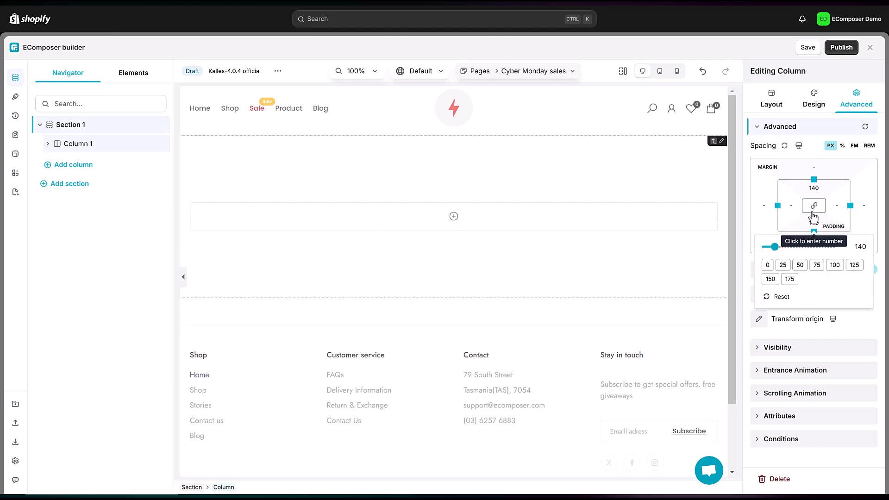
Step: Give Section 1 a classic black background colour, #000
left_click(73, 126)
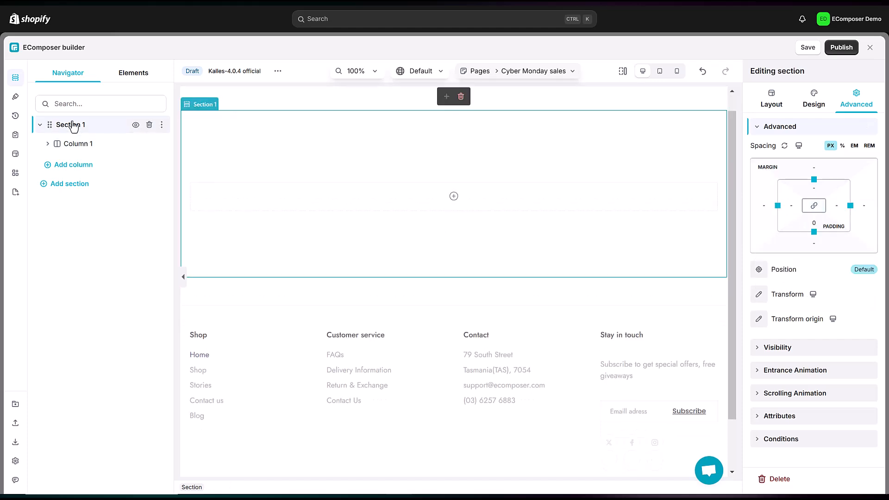
left_click(809, 98)
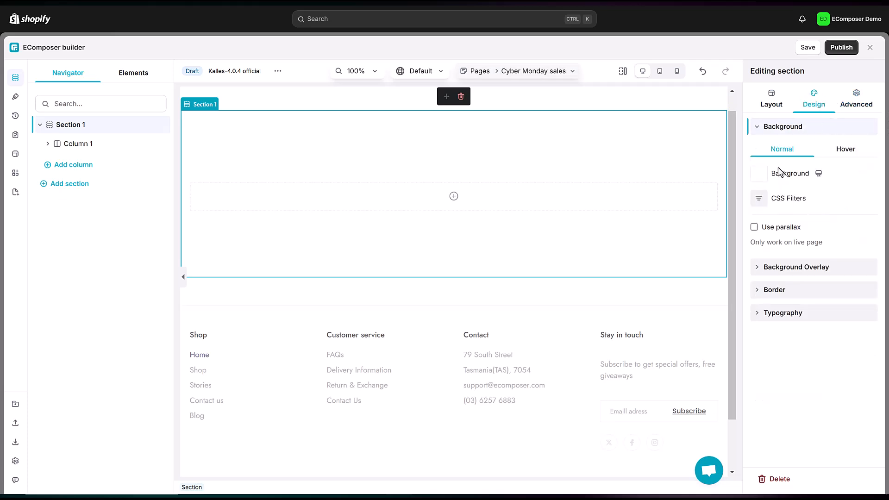
left_click(758, 178)
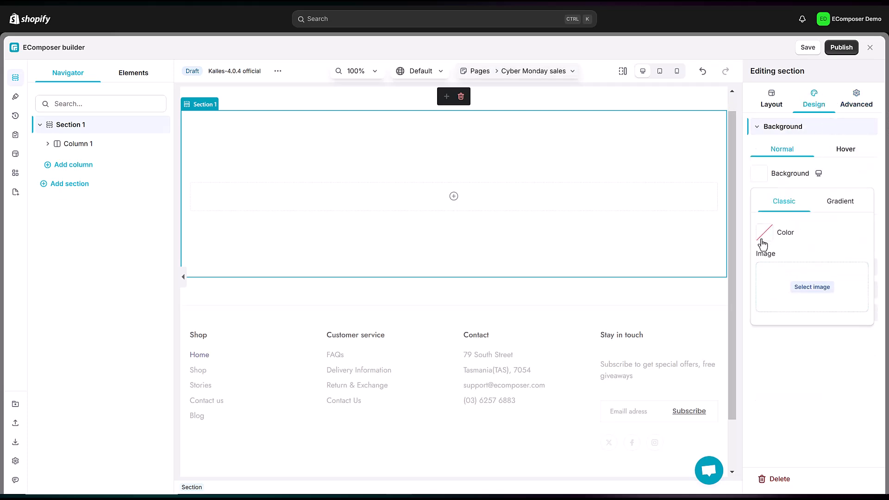
left_click(764, 234)
left_click(800, 393)
type("#000")
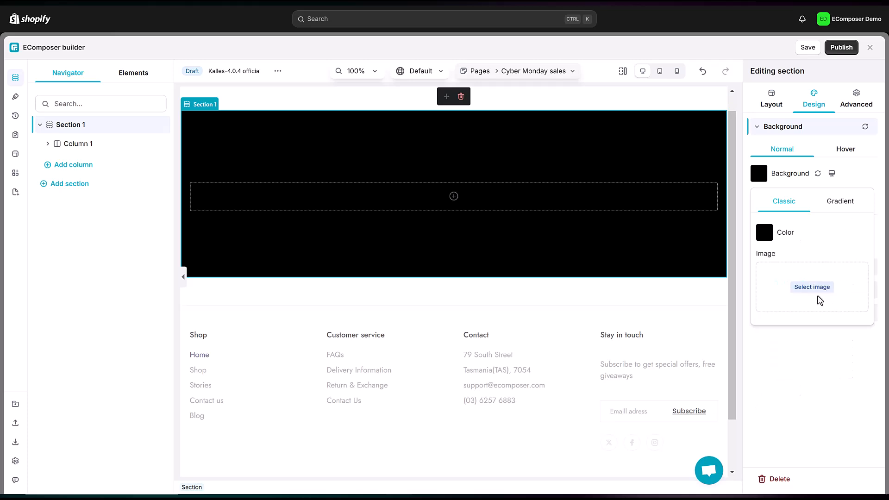
Step: Set Section 1's background image to the uploaded black image with the faint wave pattern (2000 × 652)
left_click(812, 287)
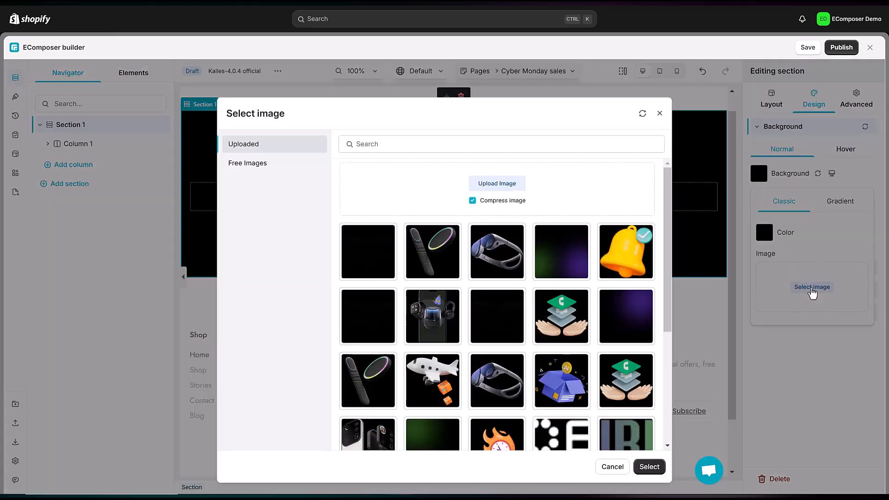
left_click(385, 261)
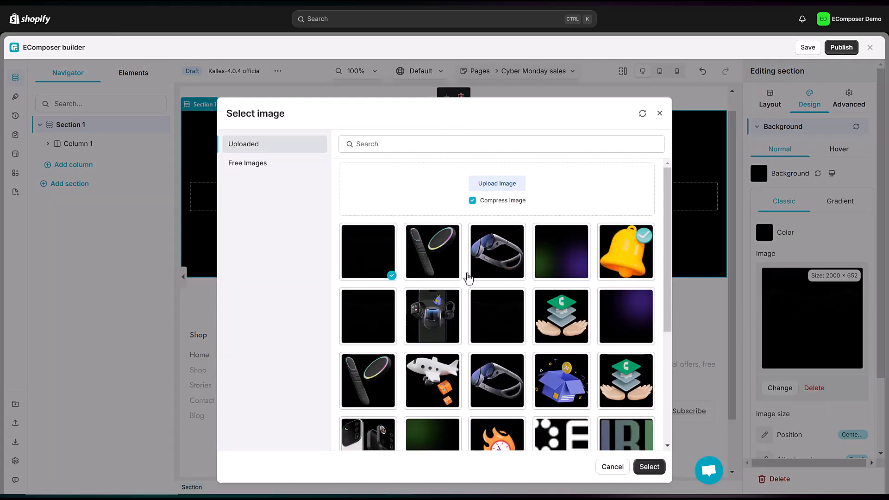
left_click(648, 468)
Step: Set the size of Section 1's background image to Contain
scroll(799, 384, "down", 2)
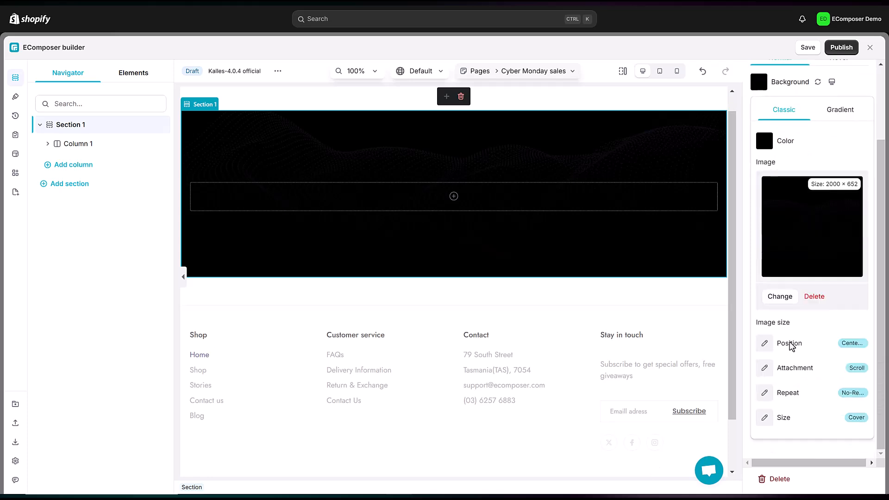
left_click(764, 345)
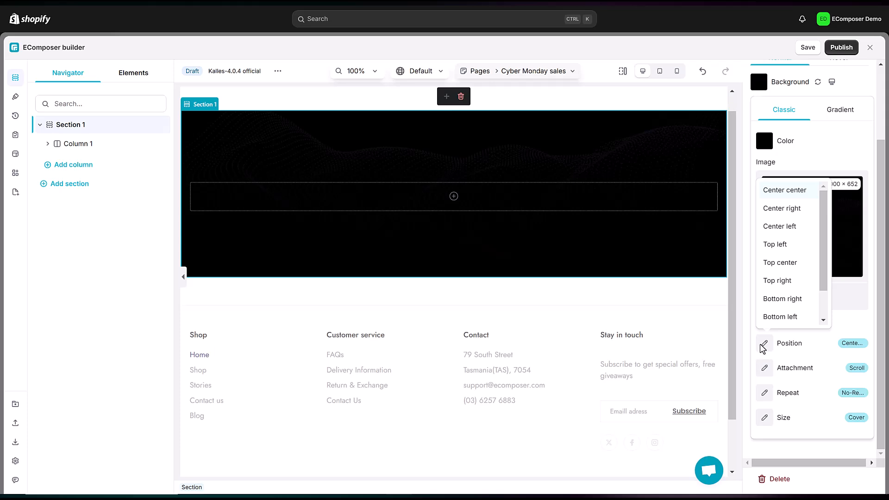
left_click(761, 346)
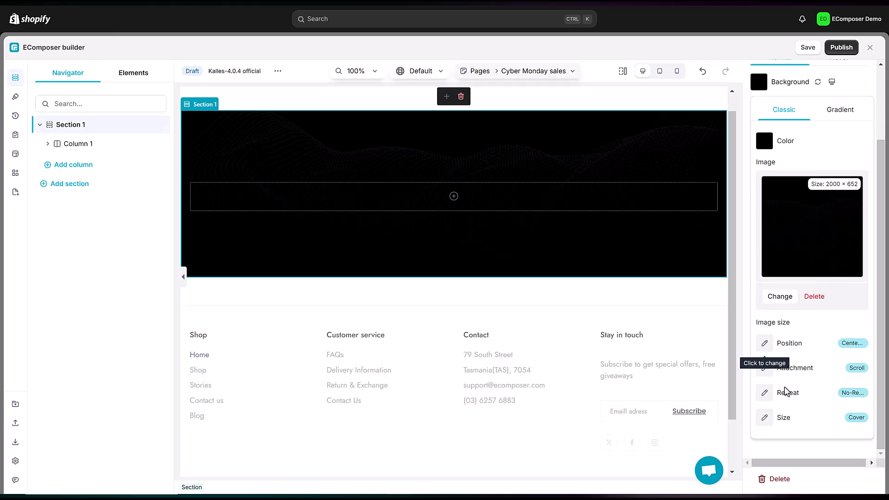
left_click(766, 419)
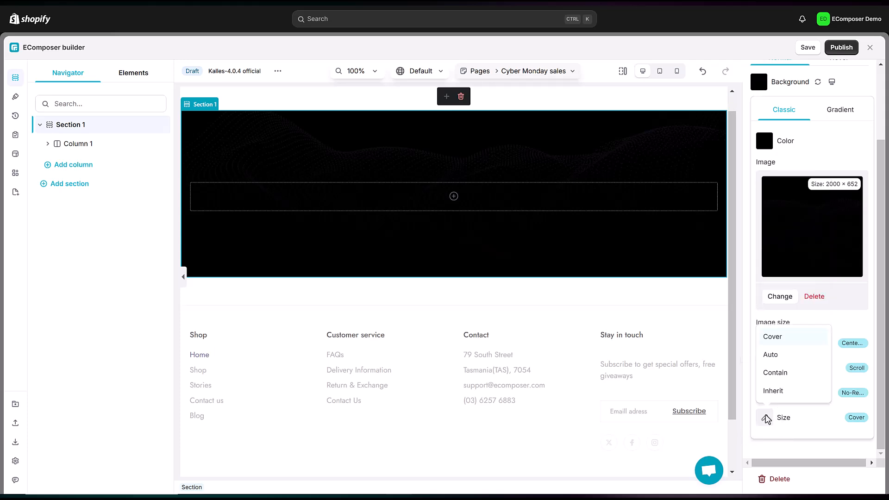
left_click(774, 374)
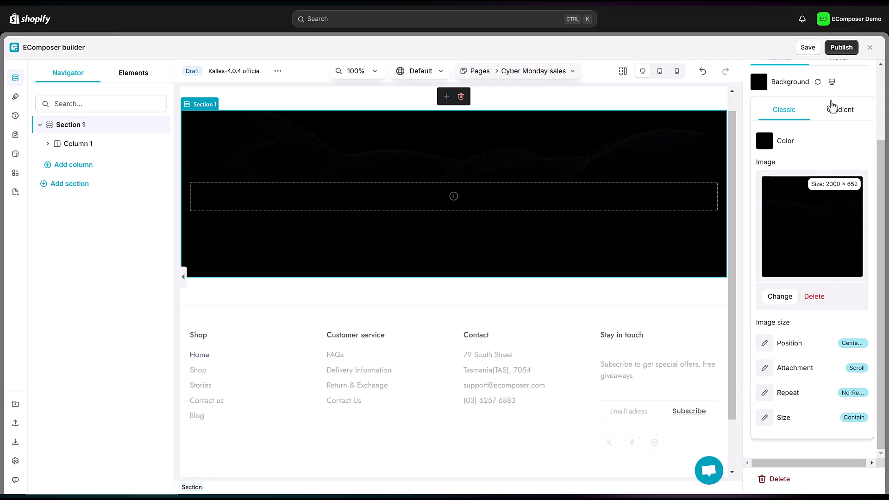
left_click(852, 95)
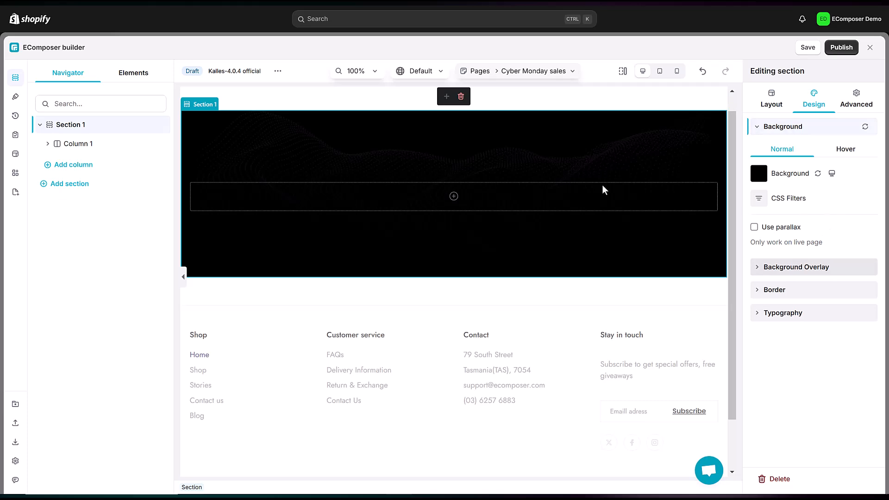
Step: Give Column 1 the uploaded purple glow picture (1176 × 1118) as its background image
left_click(70, 146)
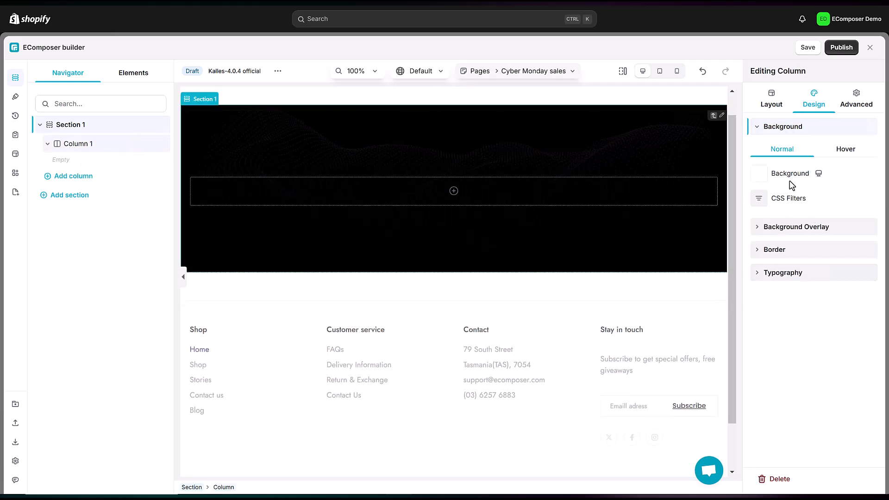
left_click(758, 174)
left_click(809, 292)
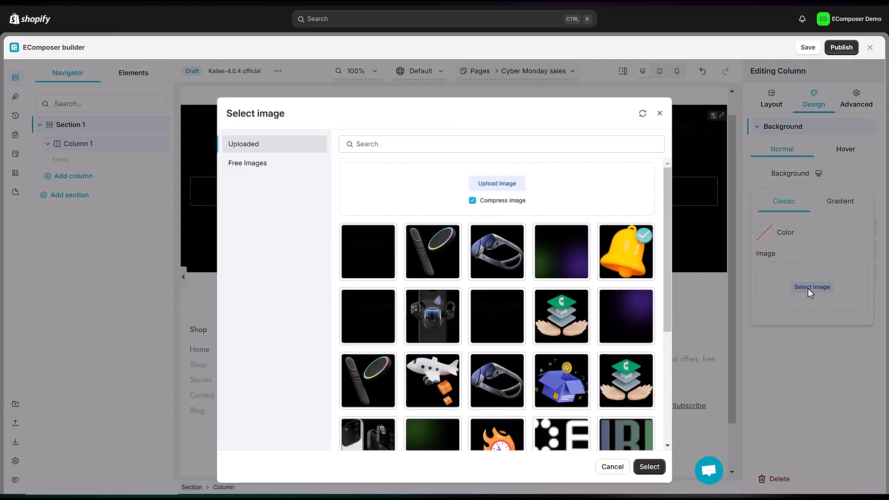
left_click(613, 319)
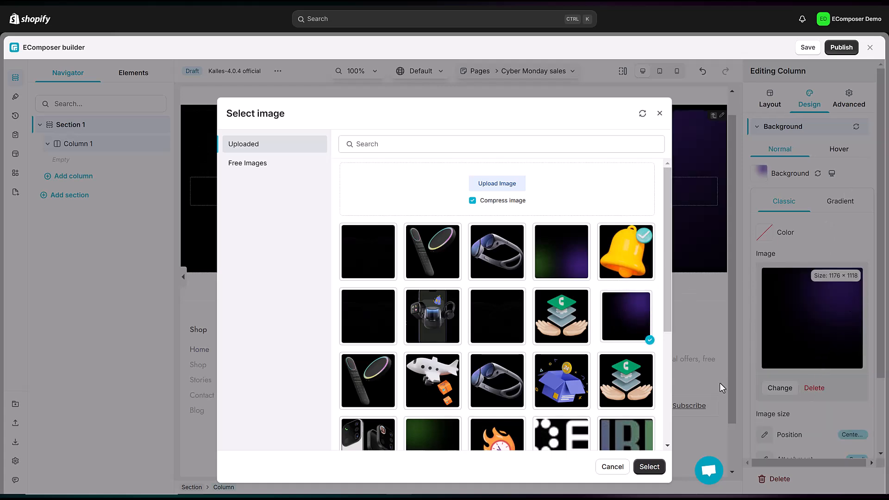
left_click(649, 468)
Step: Set the position of Column 1's background image to Top right
scroll(828, 375, "down", 2)
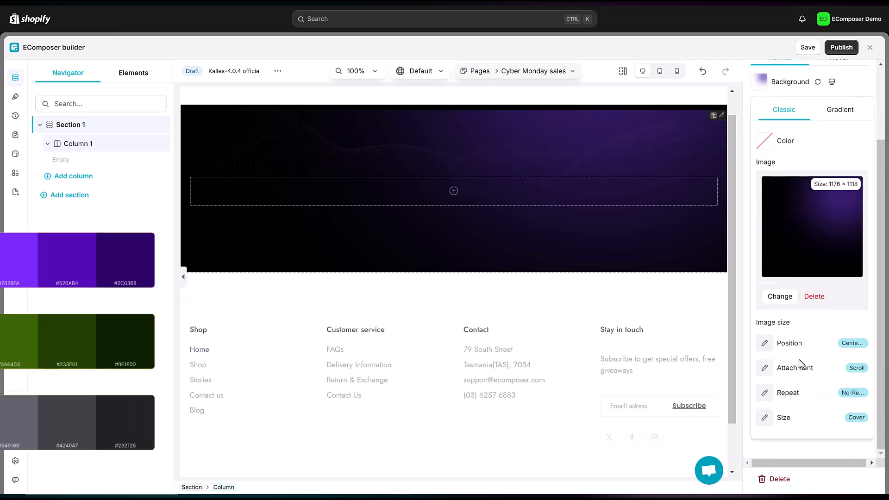
left_click(764, 342)
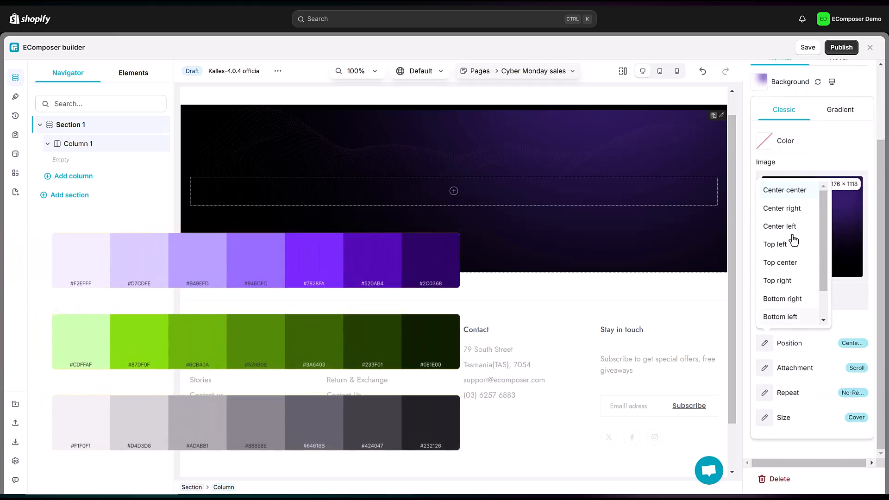
left_click(782, 281)
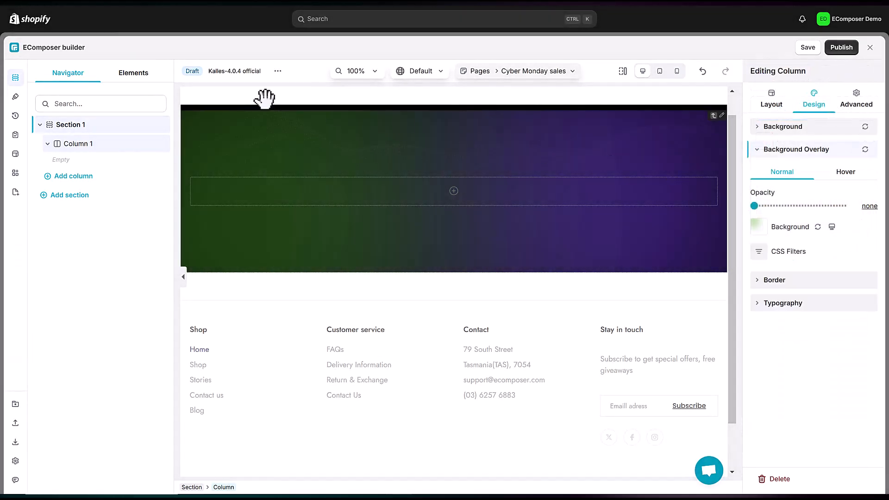
Step: Add a Text element reading "Best Season Offers" to Column 1 and centre-align it
left_click(134, 74)
left_click_drag(131, 161, 427, 193)
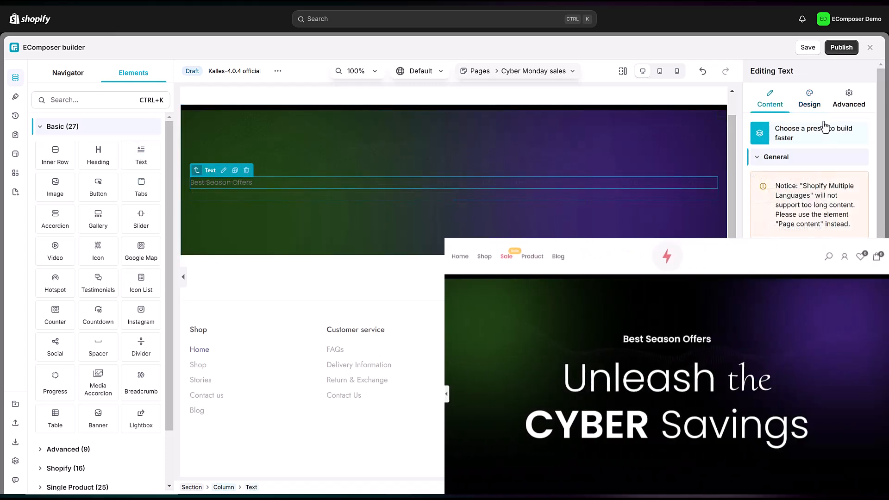
left_click(810, 103)
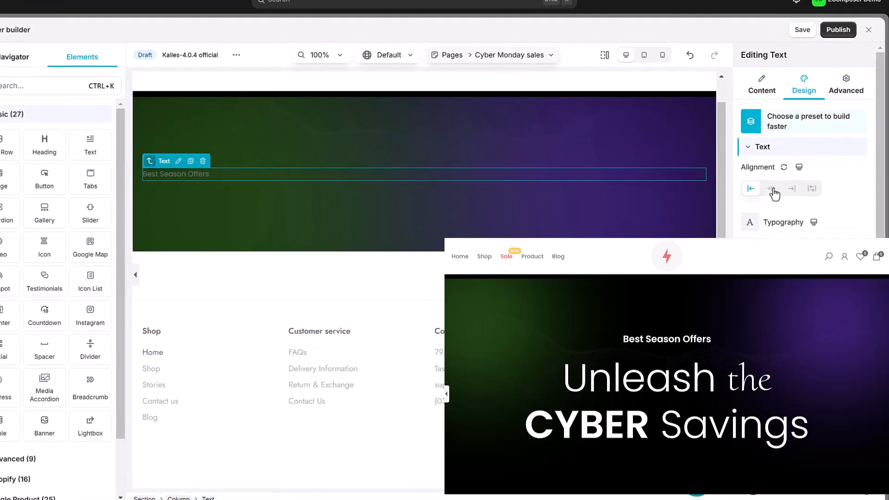
left_click(779, 196)
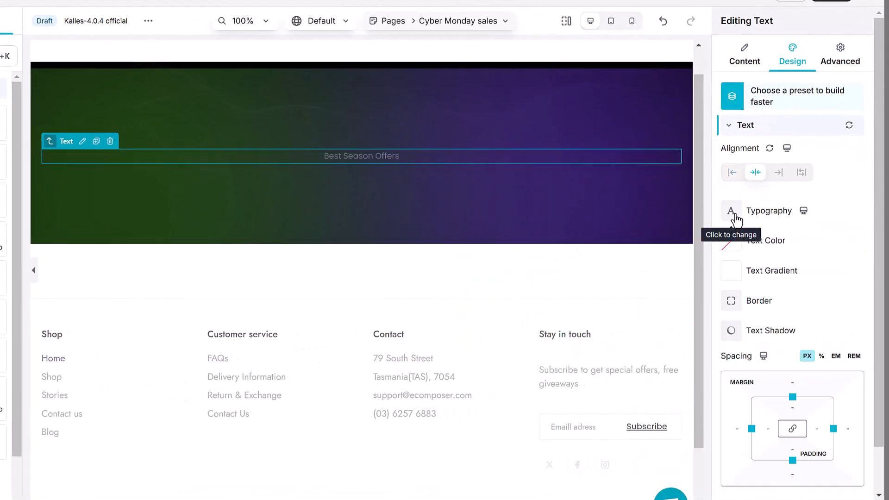
Step: Set the text colour of "Best Season Offers" to white, #fff
left_click(738, 250)
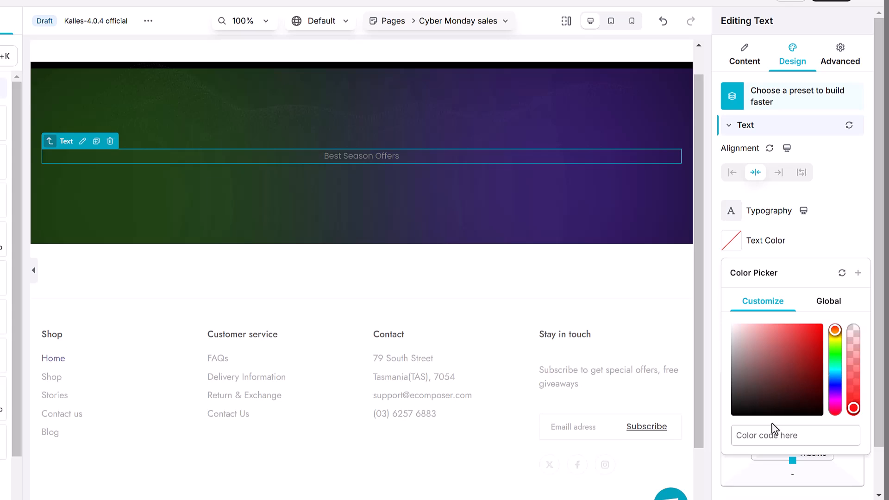
left_click(772, 434)
type("#fff")
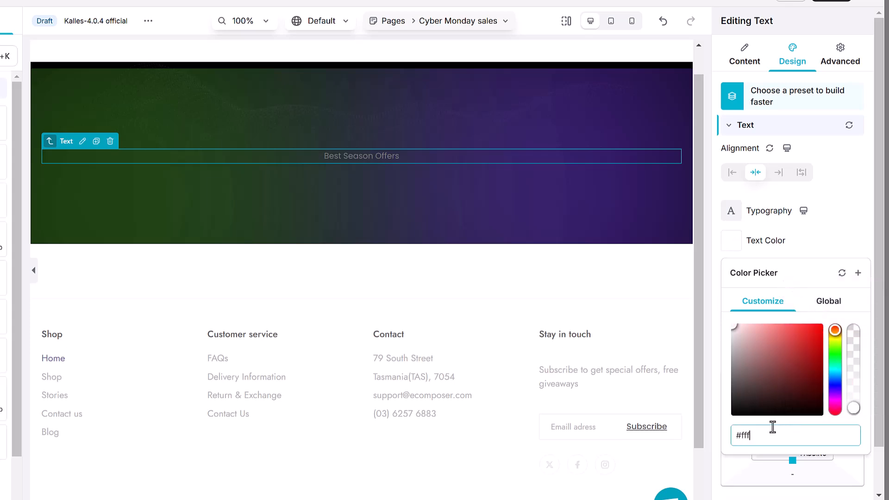
left_click(830, 240)
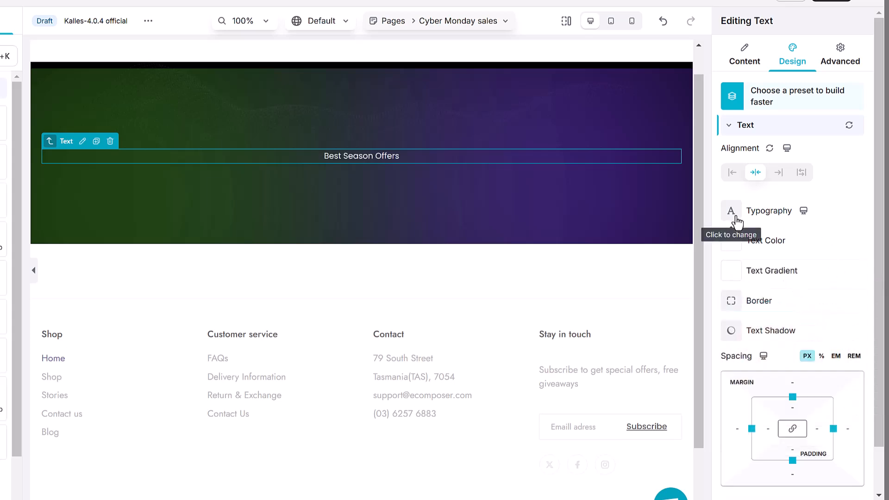
Step: Customize the typography of "Best Season Offers" with the Google font Poppins
left_click(747, 218)
left_click(817, 275)
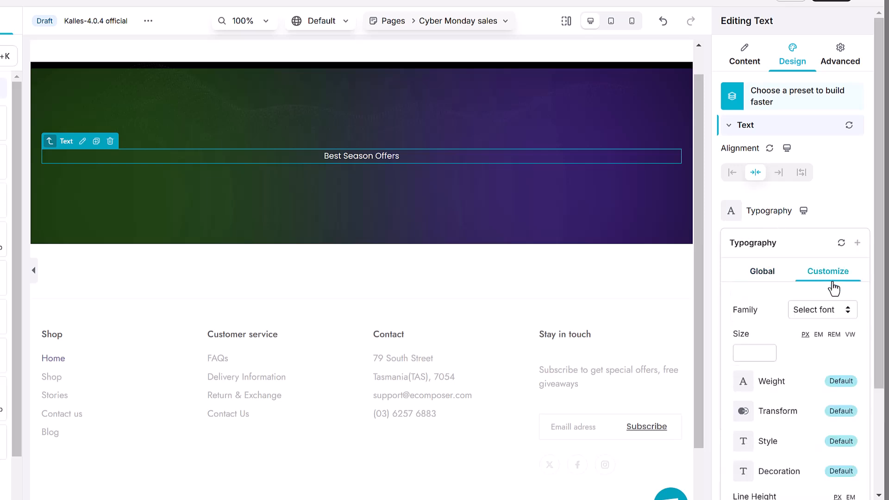
left_click(833, 314)
left_click(840, 285)
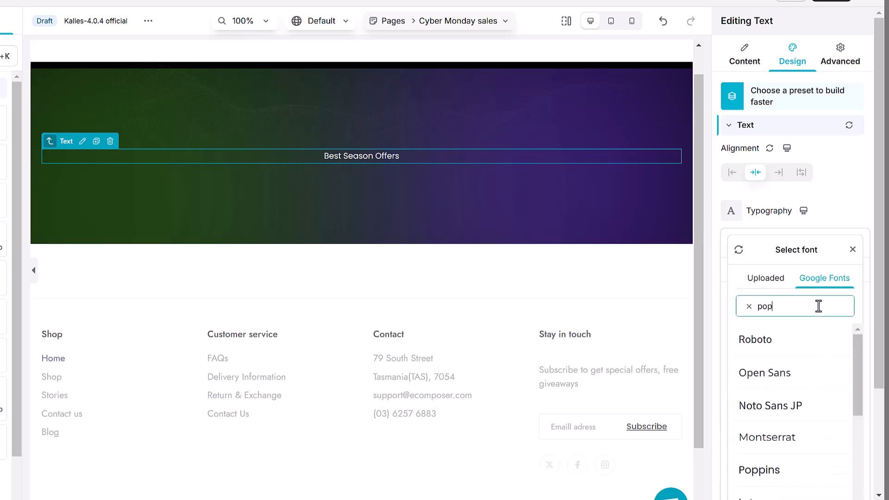
left_click(841, 343)
left_click(838, 340)
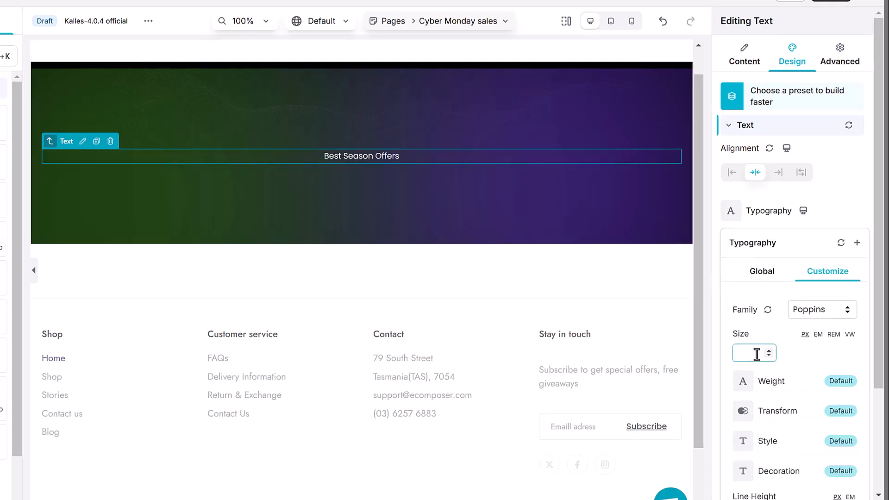
Step: Set the font size of "Best Season Offers" to 24 px and its weight to 600
type("34")
left_click(744, 379)
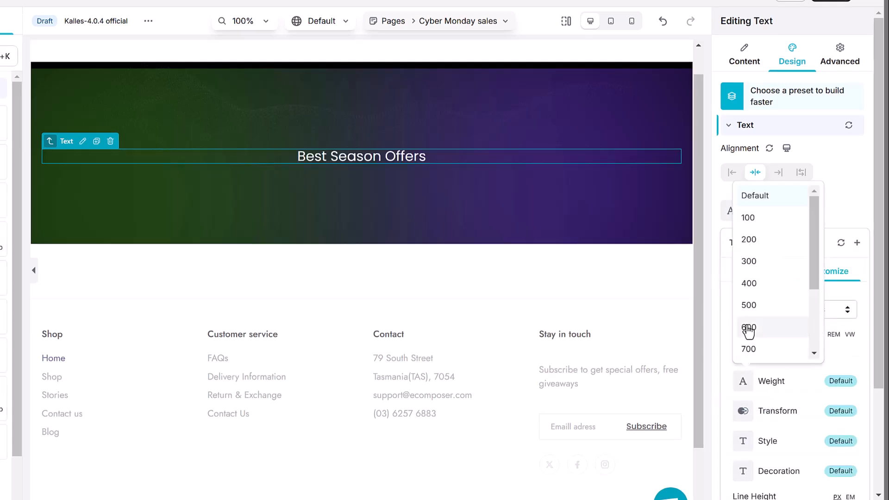
left_click(749, 327)
Step: Set the line height of "Best Season Offers" to 1.25 em
scroll(782, 371, "down", 3)
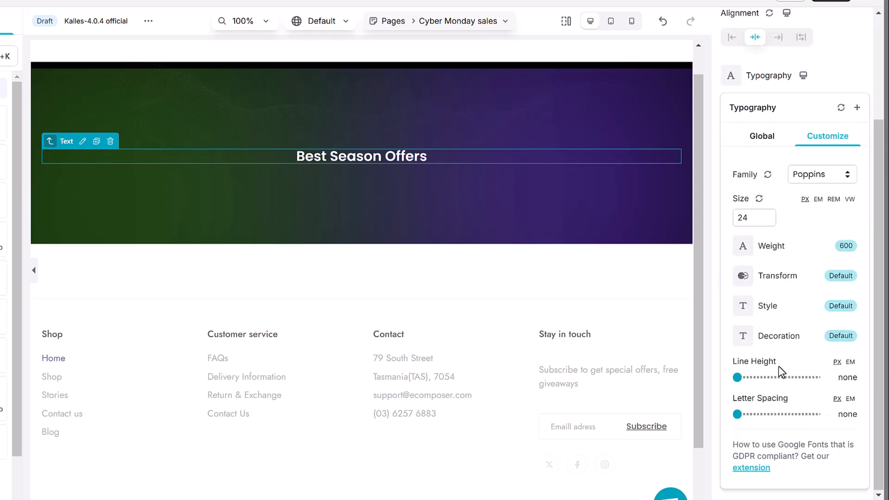
left_click(851, 363)
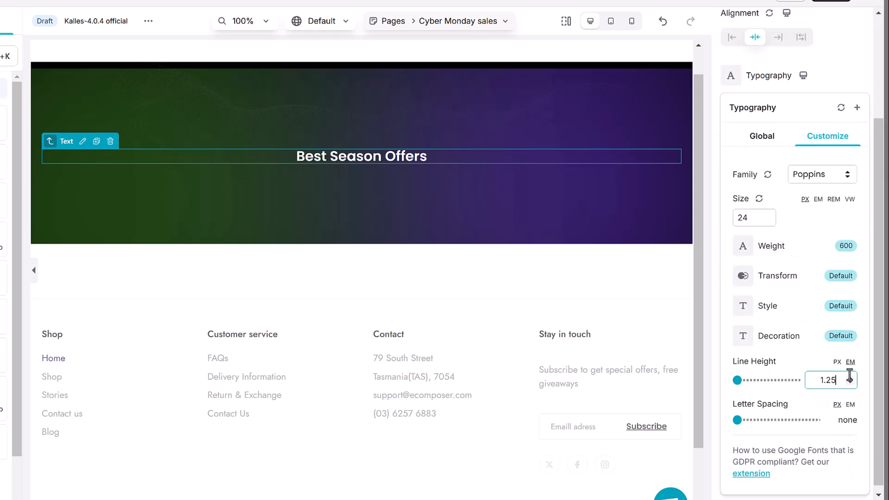
key("Return")
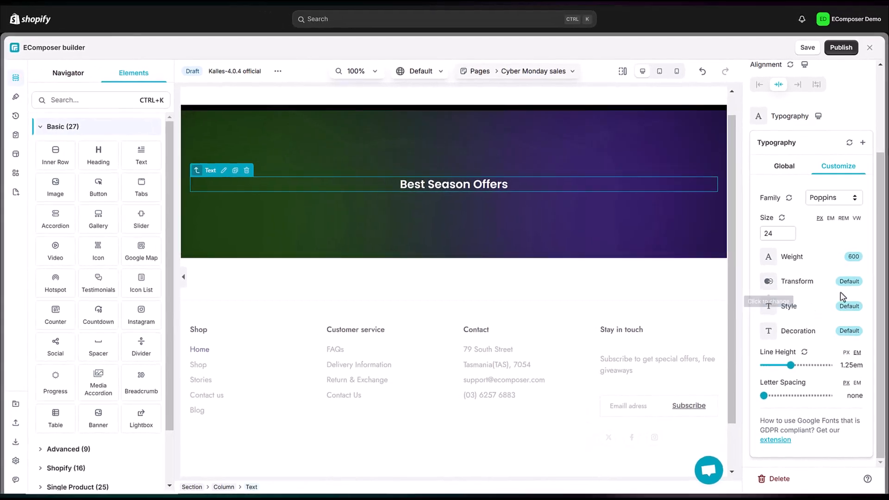
Step: Set the bottom margin of the "Best Season Offers" text to 15 px
scroll(840, 259, "up", 3)
left_click(849, 95)
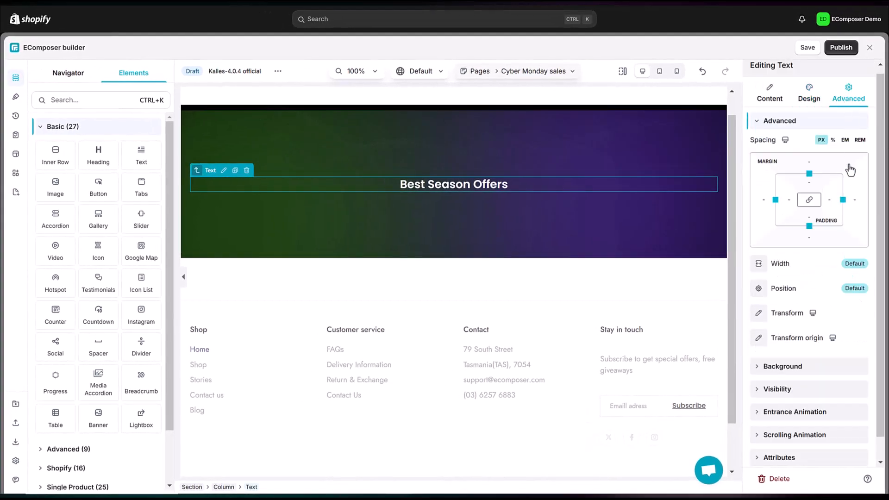
left_click(812, 241)
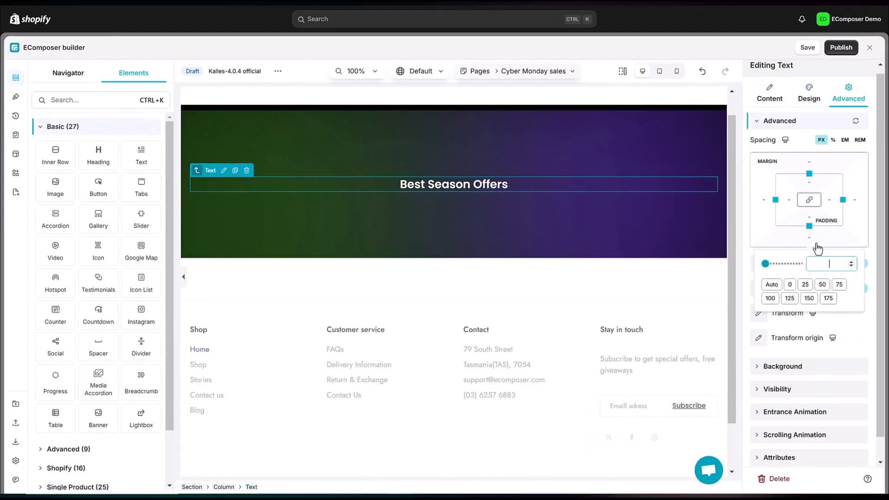
key("Return")
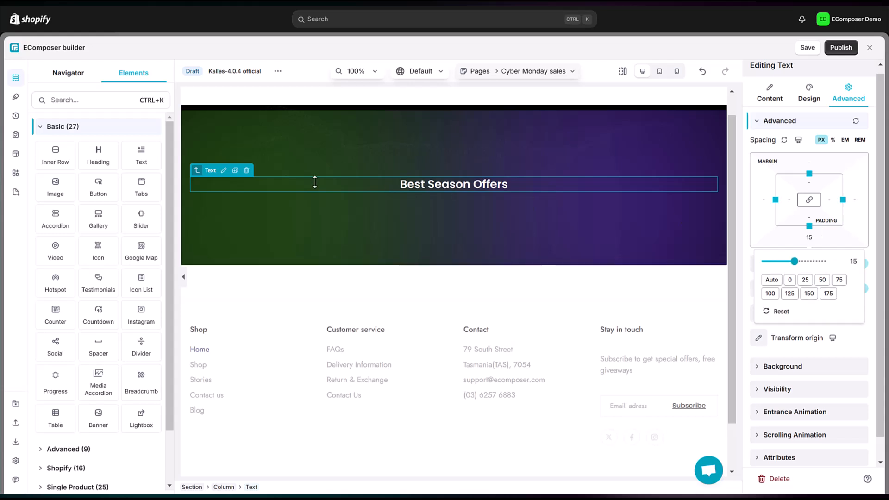
Step: Add a heading "Unleash" below the text and duplicate it into two more headings reading "the" and "CYBER Savings"
left_click_drag(98, 155, 651, 208)
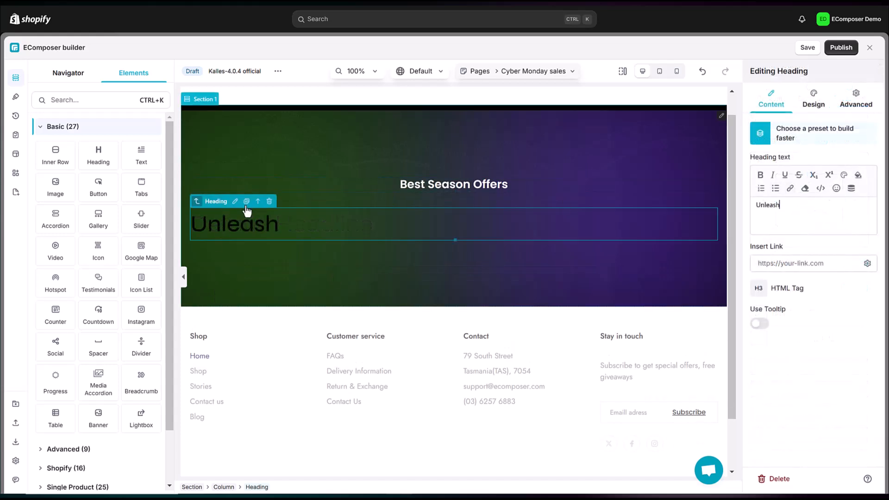
left_click(246, 202)
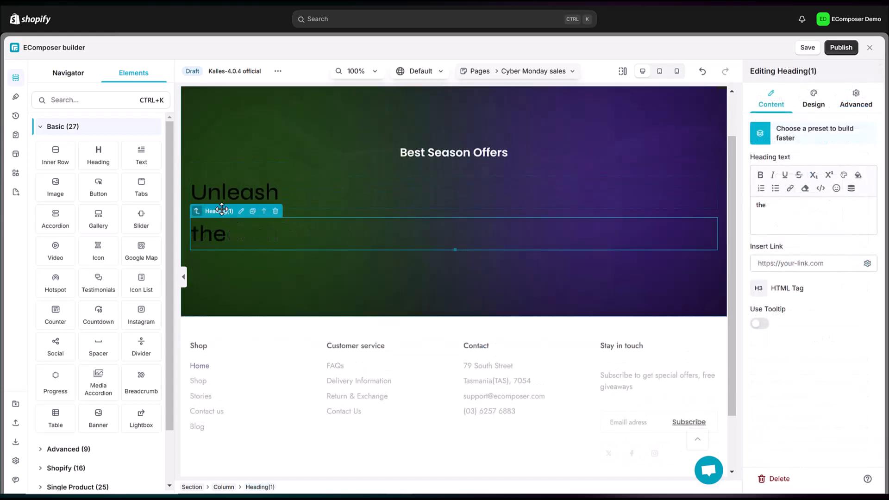
left_click(253, 212)
scroll(397, 280, "up", 2)
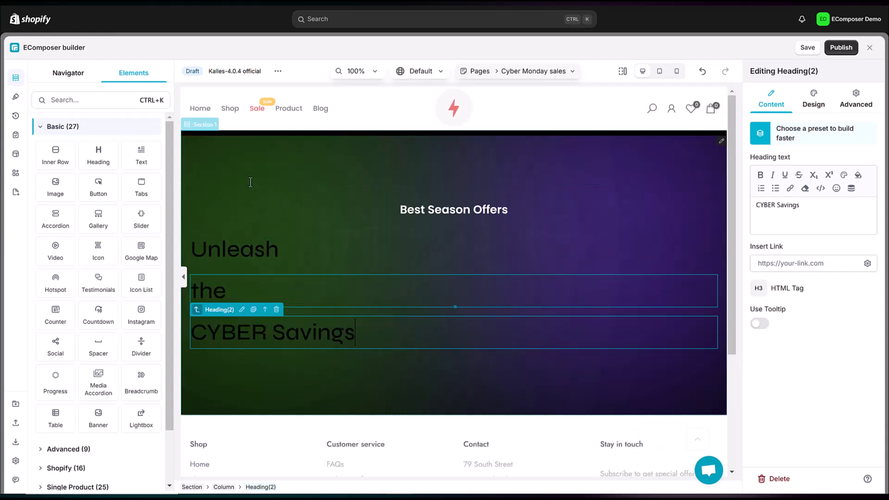
Step: Center-align the "Unleash" heading
left_click(385, 239)
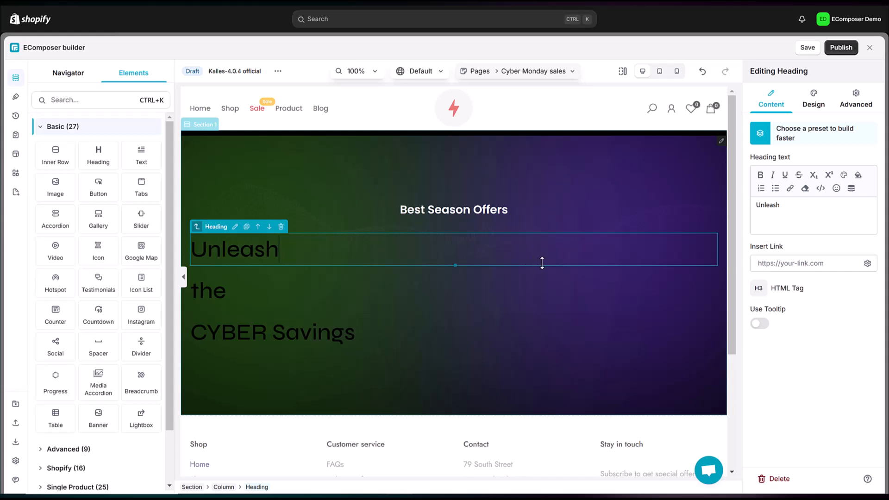
left_click(817, 100)
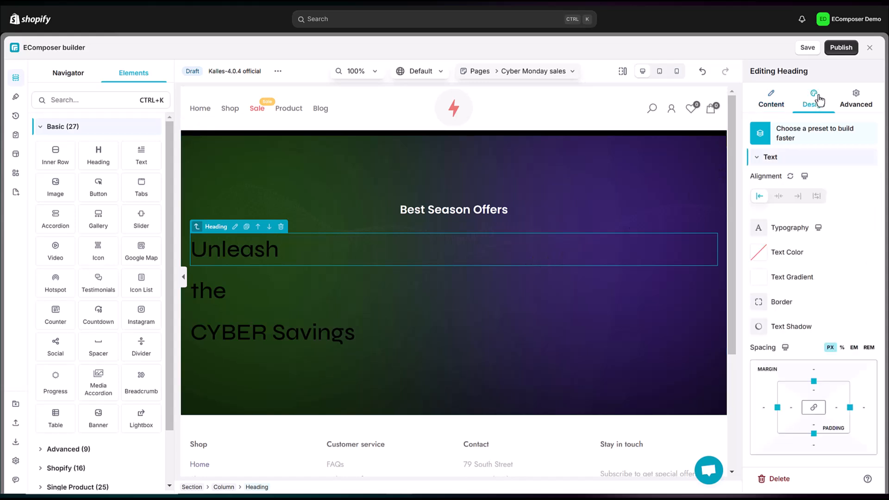
left_click(779, 197)
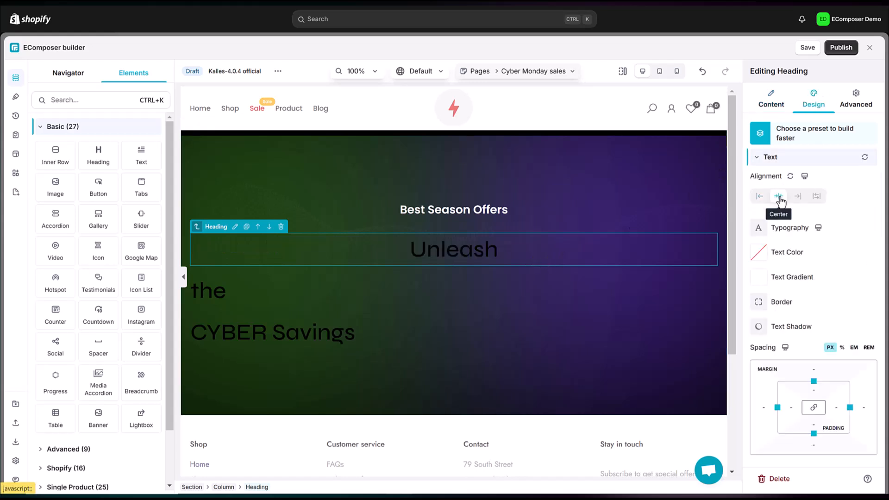
Step: Set the font family of the "Unleash" heading to the Google font Poppins
left_click(758, 230)
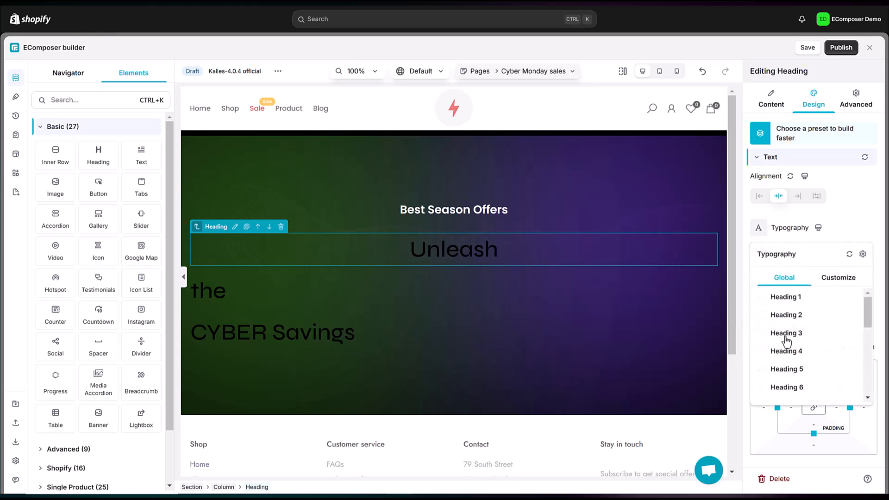
left_click(837, 280)
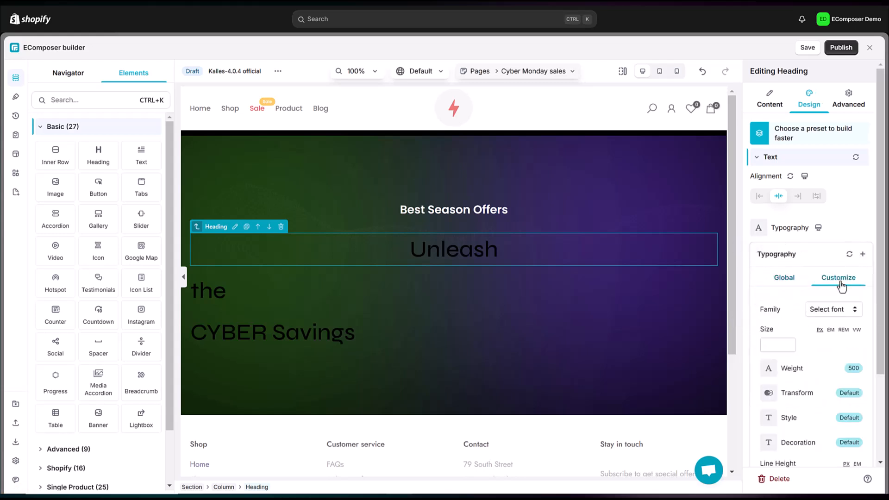
left_click(842, 310)
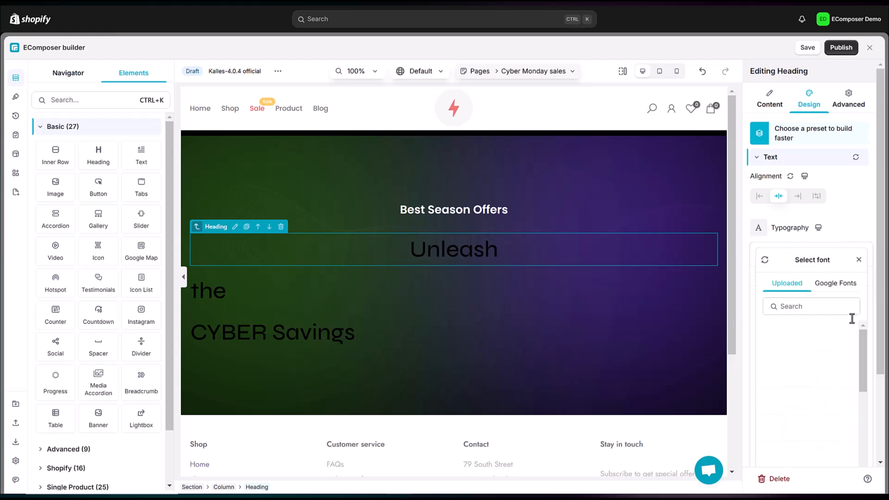
left_click(836, 283)
left_click(822, 308)
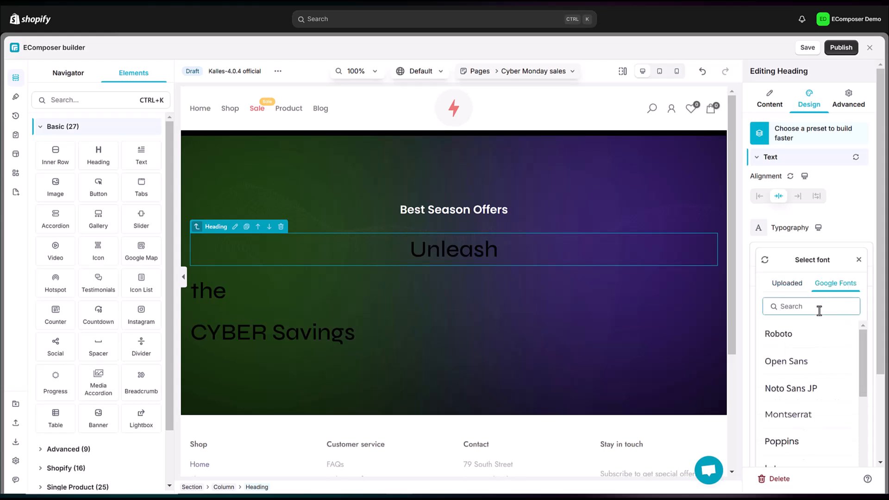
left_click(839, 445)
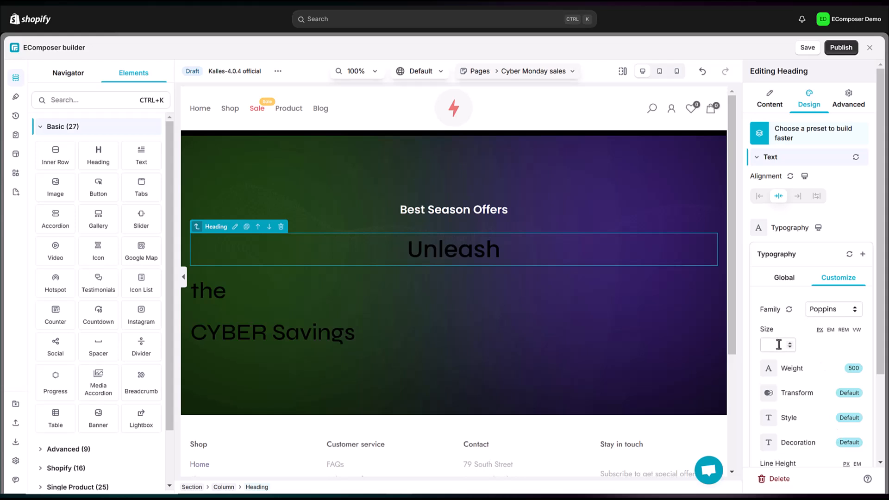
Step: Set the "Unleash" heading's font size to 100 px and its weight to 300
type("100")
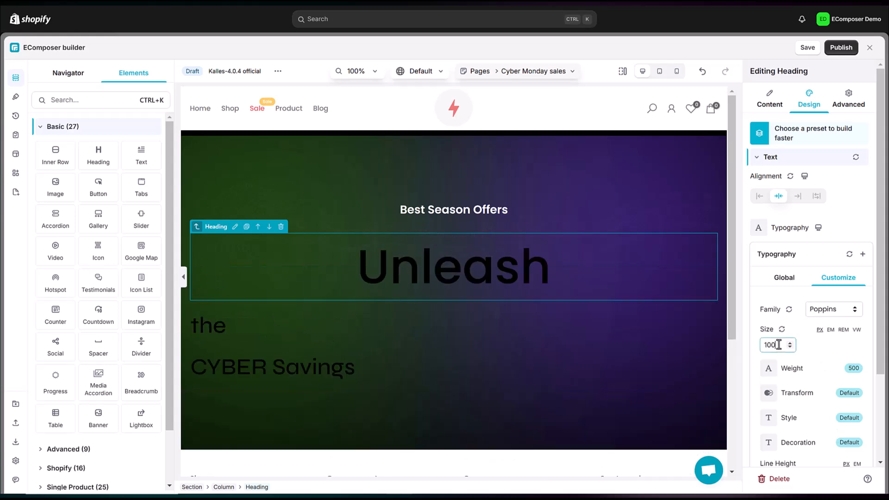
left_click(769, 375)
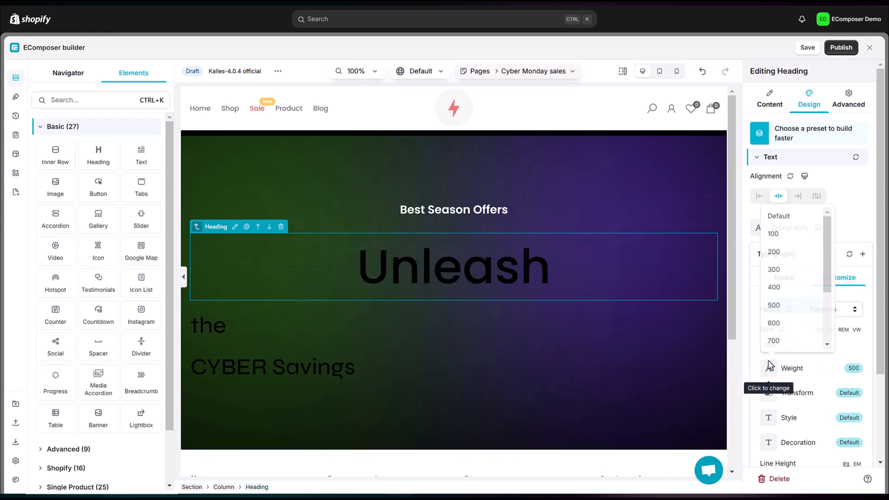
left_click(787, 270)
Step: Set the line height of the "Unleash" heading to 1 em
scroll(817, 382, "down", 2)
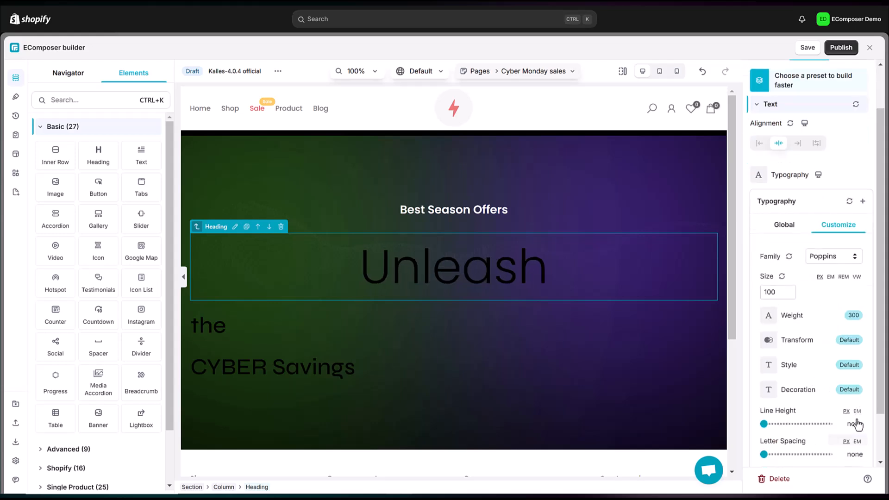
left_click(854, 424)
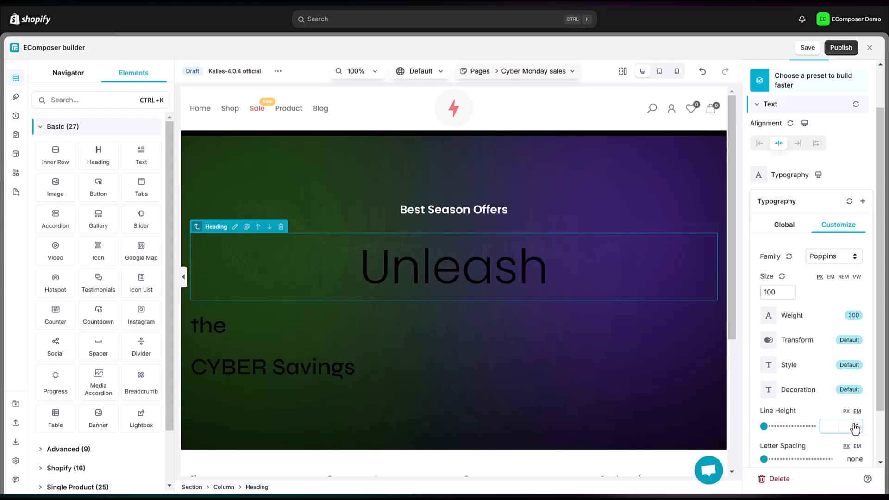
key("Return")
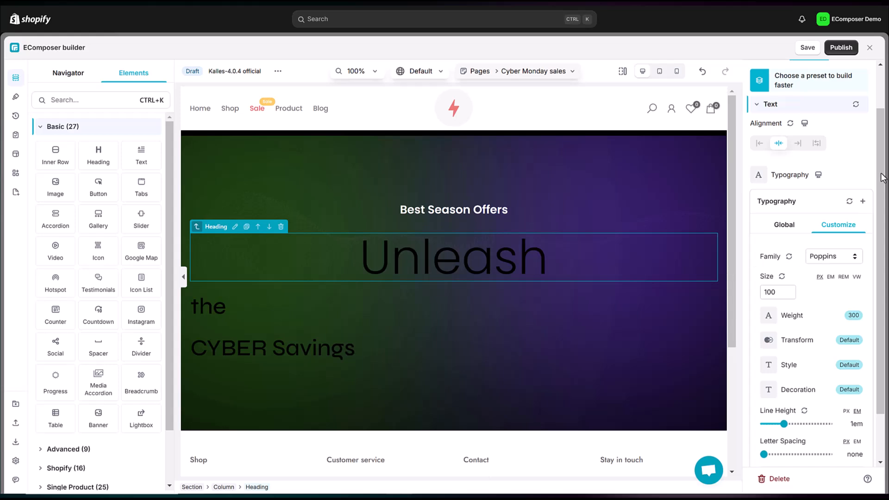
left_click(859, 176)
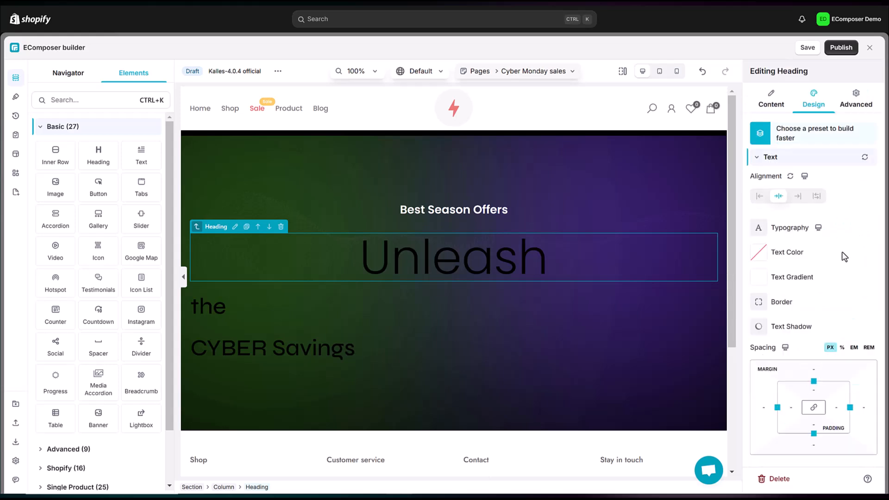
Step: Set the text color of the "Unleash" heading to #fff
left_click(760, 255)
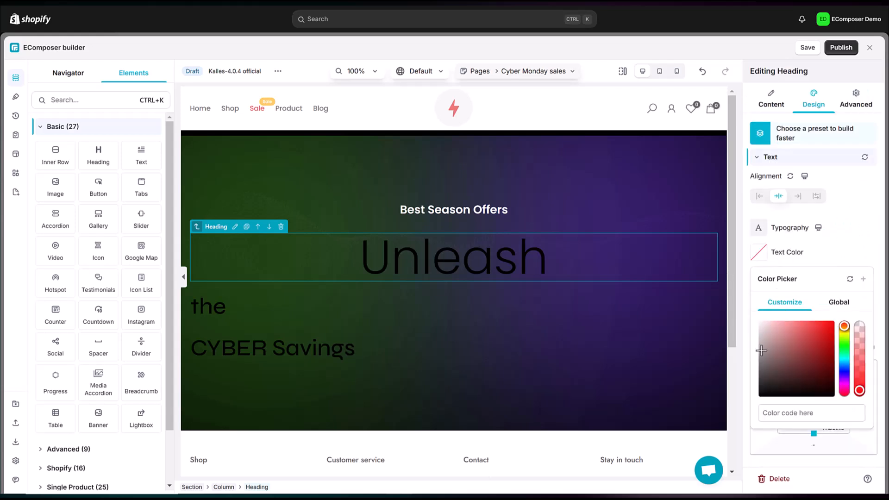
left_click(800, 412)
type("#fff")
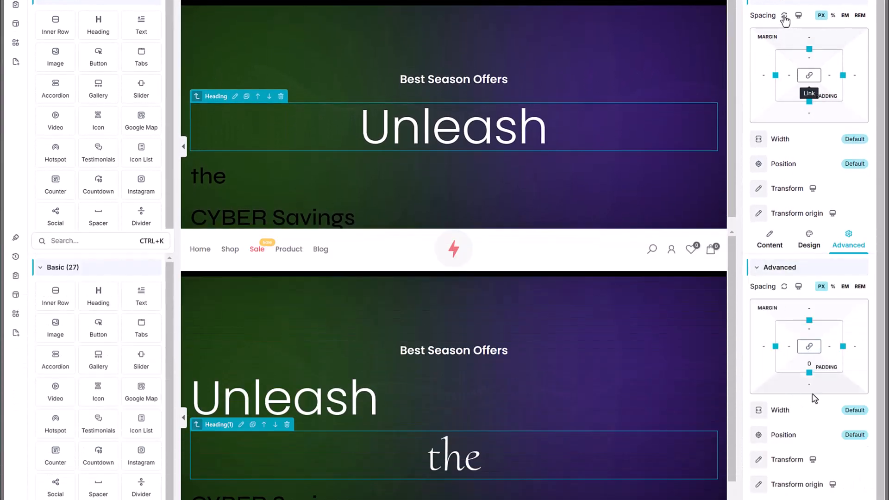
Step: Reset the advanced spacing of the "Unleash" and "the" headings and set both widths to Inline (auto)
left_click(784, 15)
left_click(785, 287)
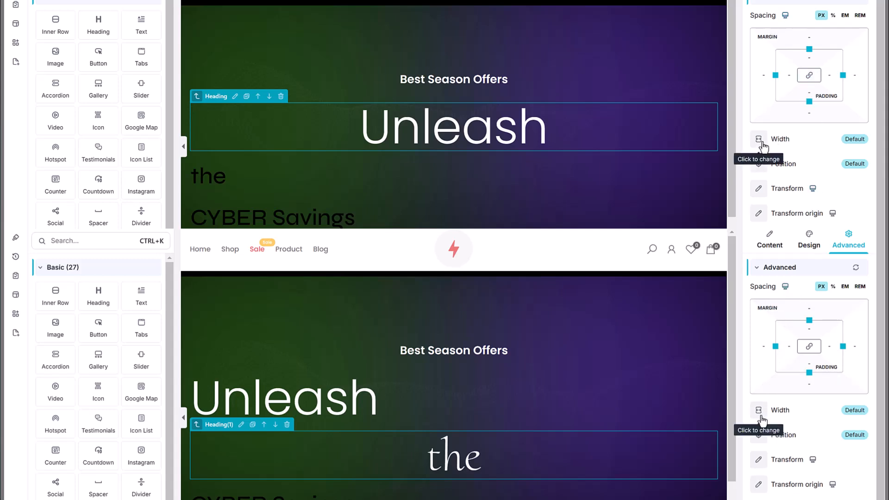
left_click(759, 411)
left_click(759, 144)
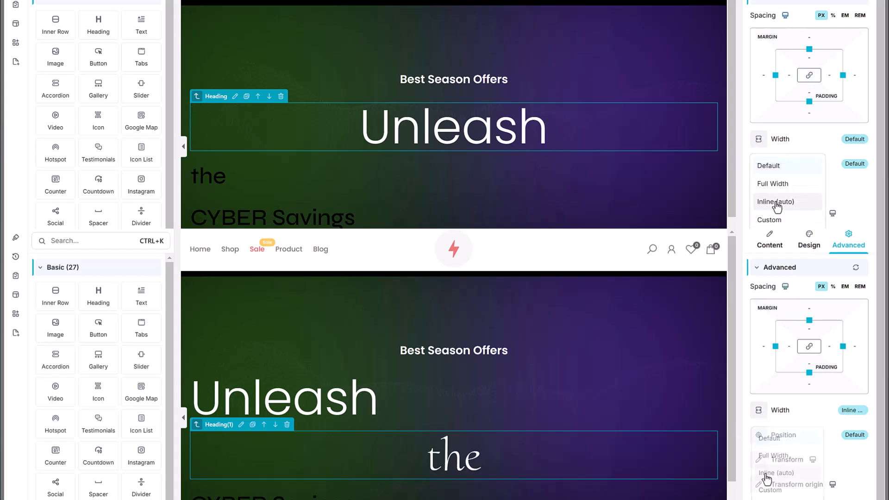
left_click(766, 474)
left_click(777, 200)
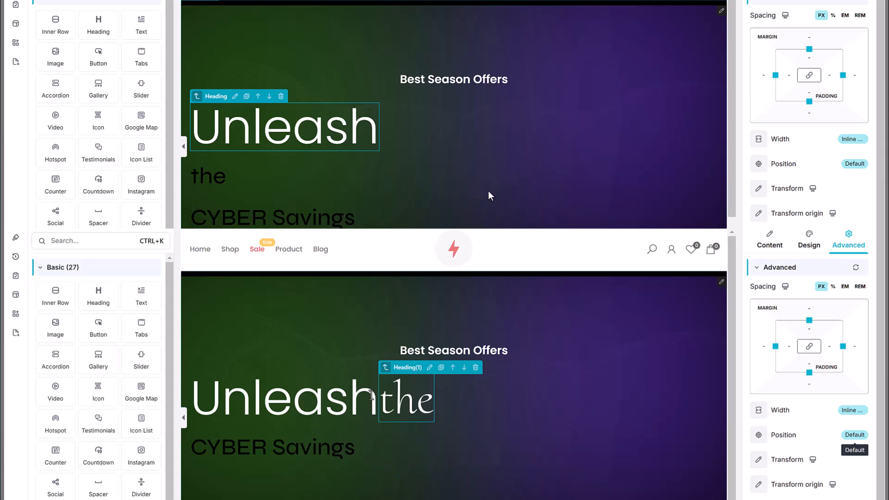
Step: Insert space after the word "Unleash" to separate it from "the"
left_click(373, 398)
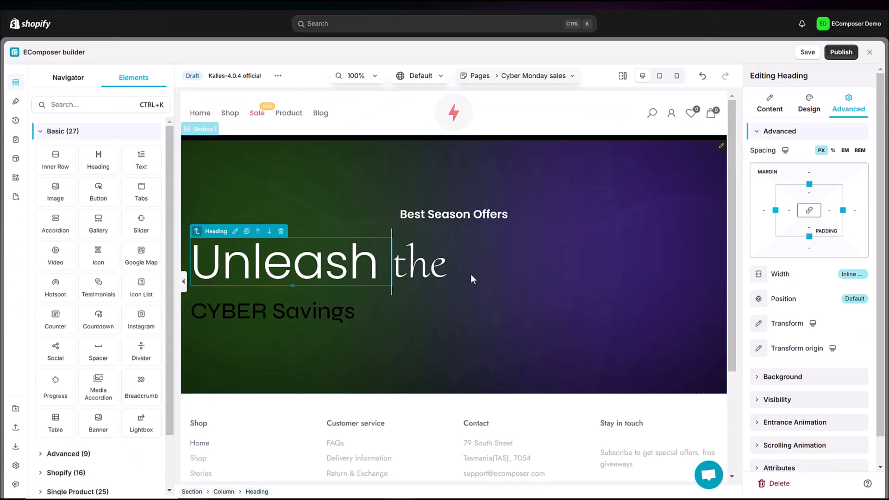
Step: Center-align the "CYBER Savings" heading
left_click(356, 363)
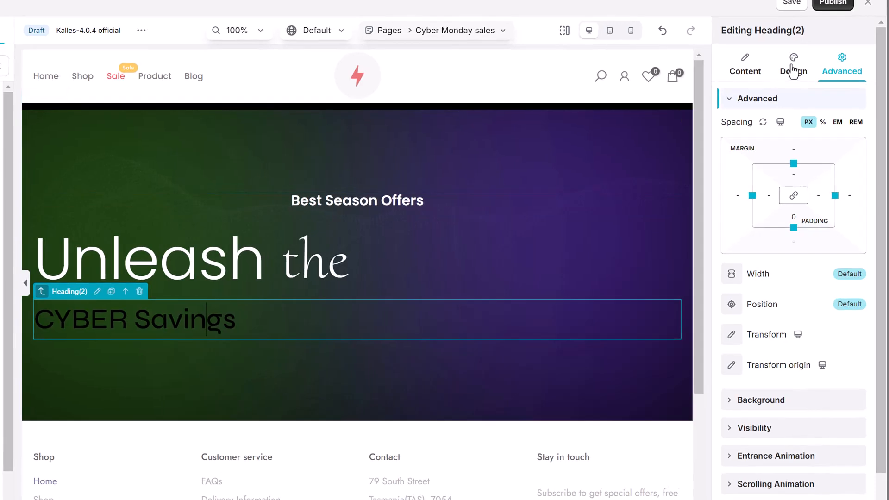
left_click(809, 106)
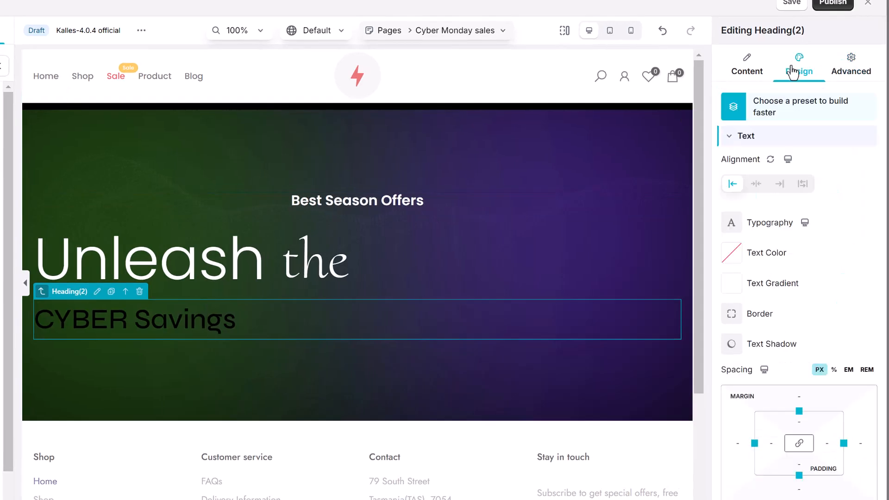
left_click(756, 184)
Step: Set the font family of the "CYBER Savings" heading to the Google font Poppins
left_click(732, 224)
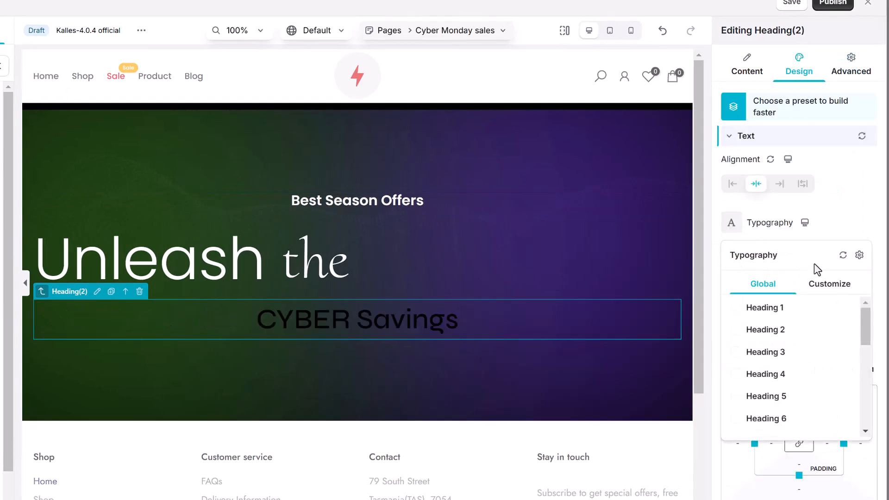
left_click(830, 285)
left_click(819, 324)
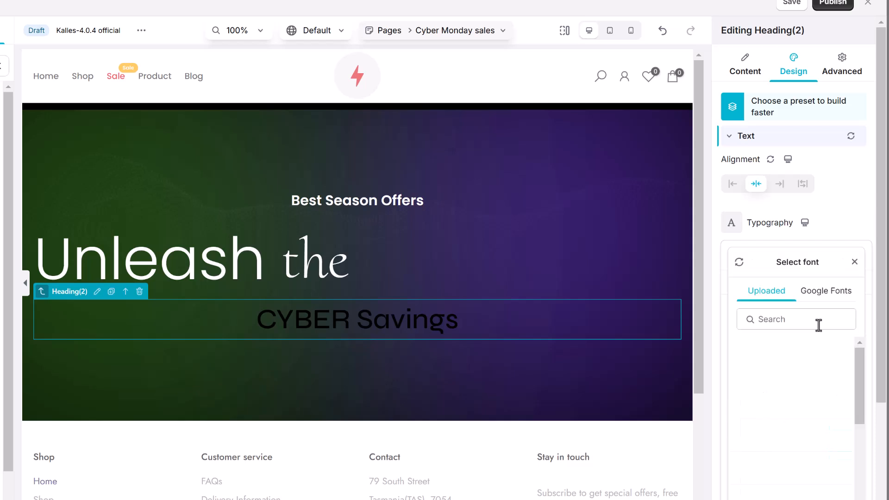
left_click(832, 299)
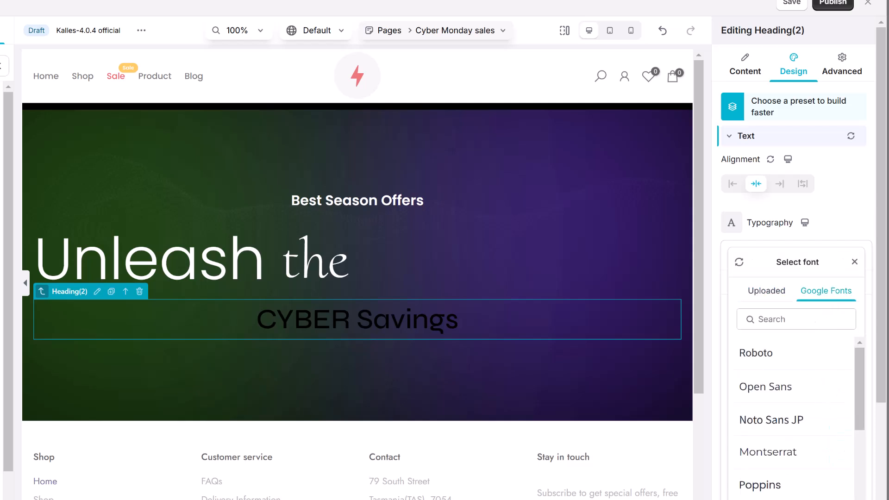
left_click(828, 483)
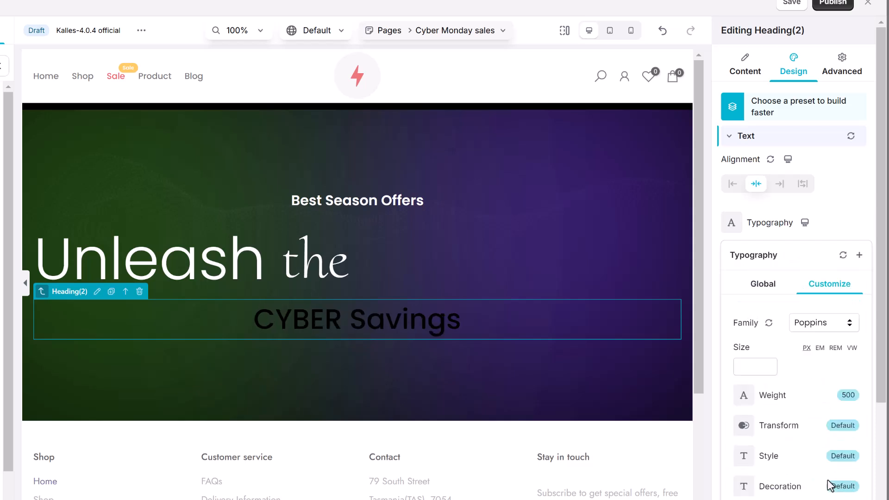
Step: Set the "CYBER Savings" heading's font size to 100 px and its weight to 300
left_click(752, 367)
type("100")
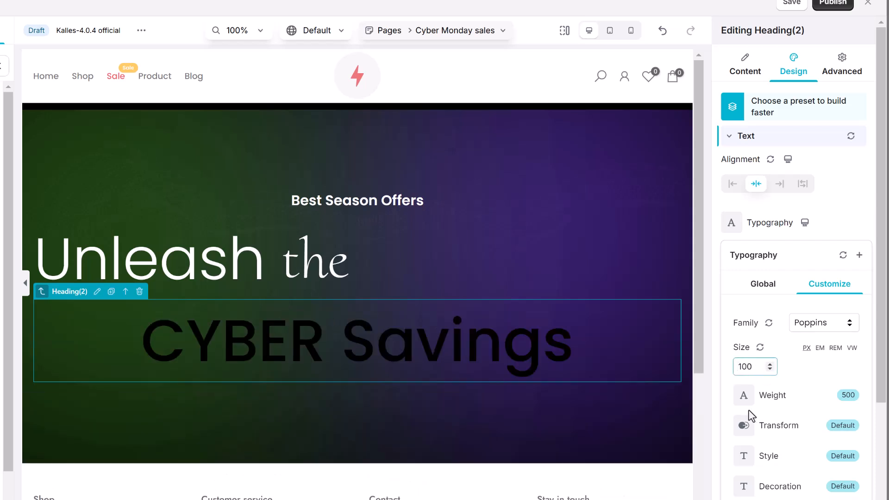
left_click(745, 397)
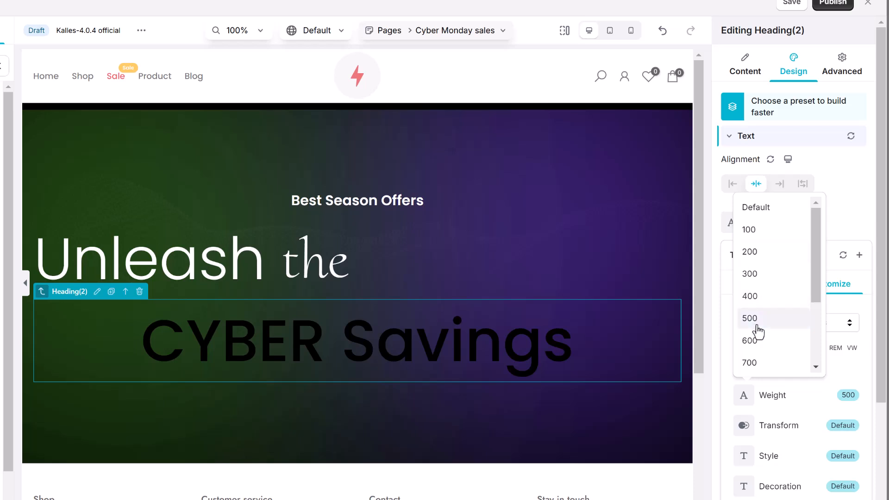
left_click(750, 278)
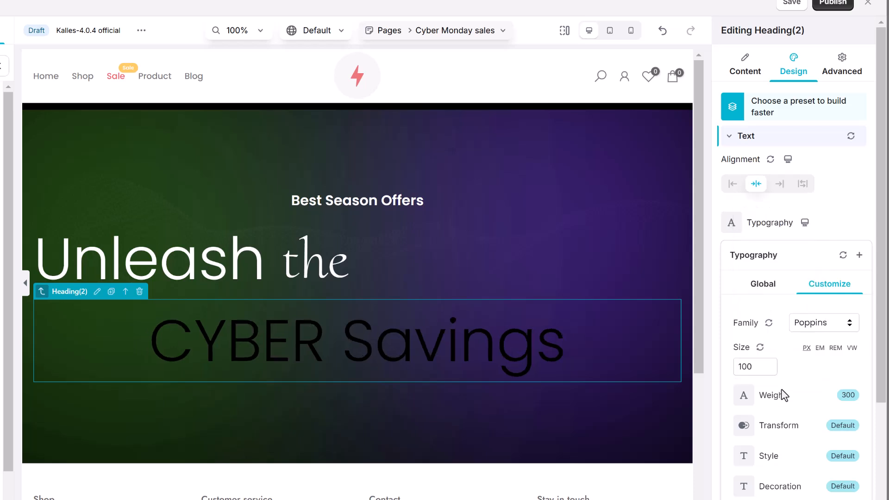
Step: Set the line height of the "CYBER Savings" heading to 1 em
scroll(784, 395, "down", 3)
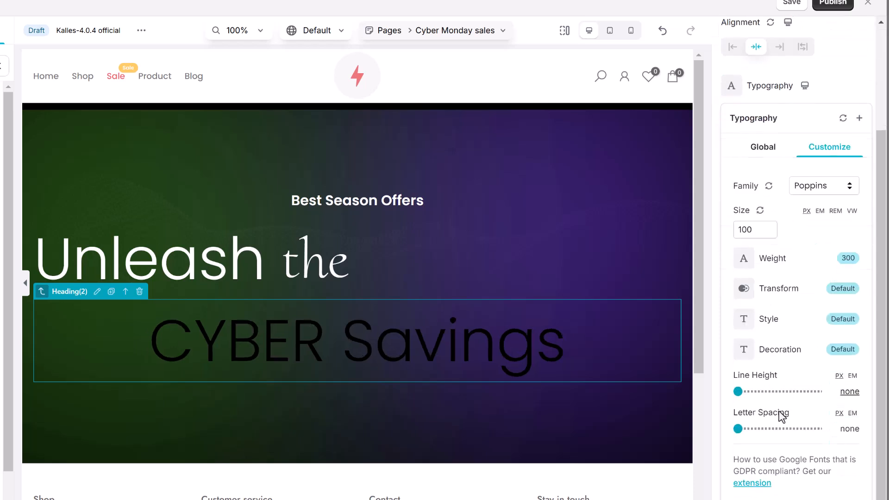
left_click(850, 394)
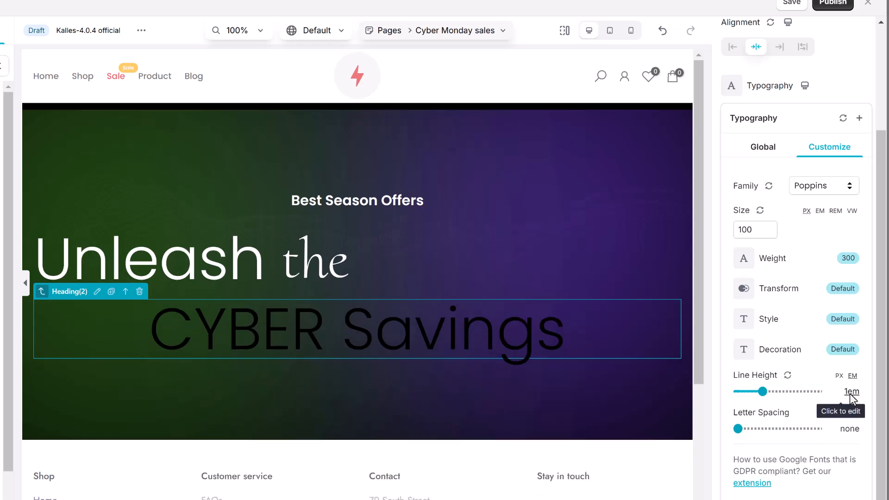
Step: Make the word "CYBER" bold in the text of the "CYBER Savings" heading
scroll(739, 182, "up", 3)
scroll(795, 241, "up", 1)
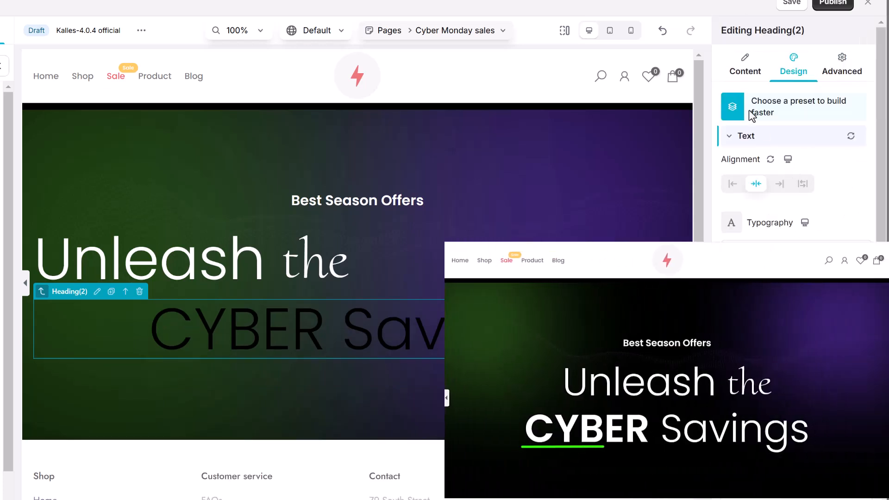
left_click(749, 74)
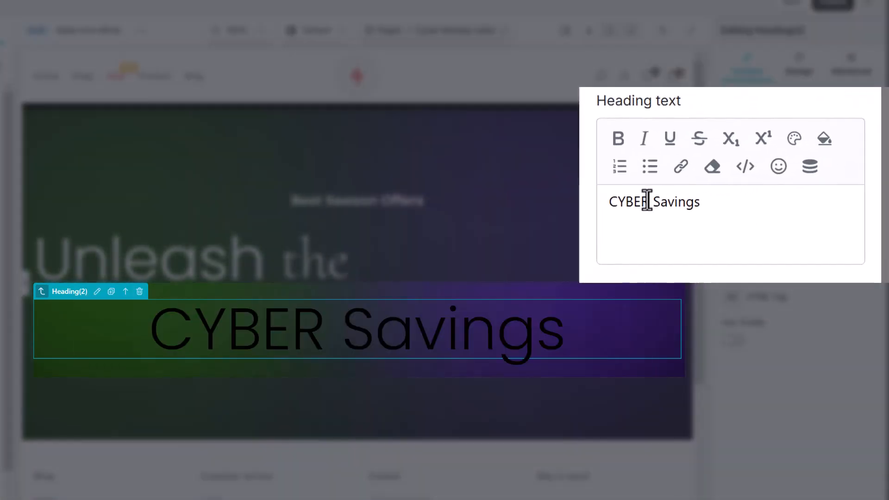
left_click_drag(647, 200, 608, 201)
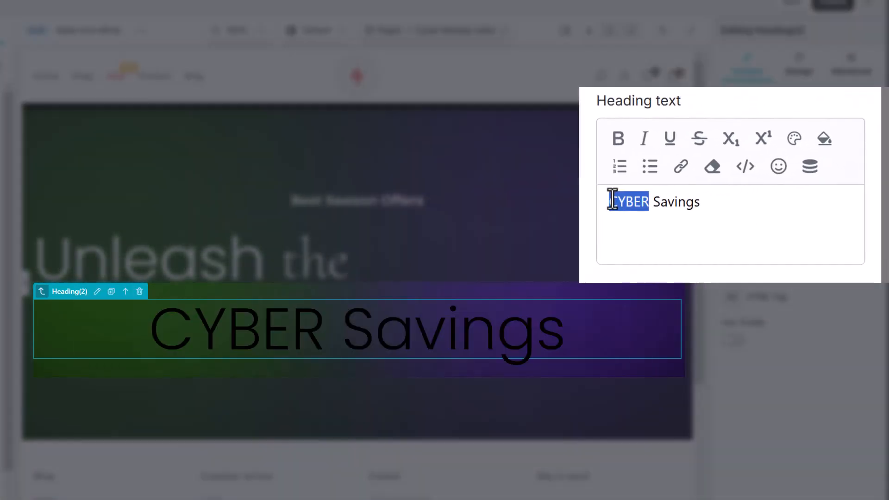
left_click(624, 131)
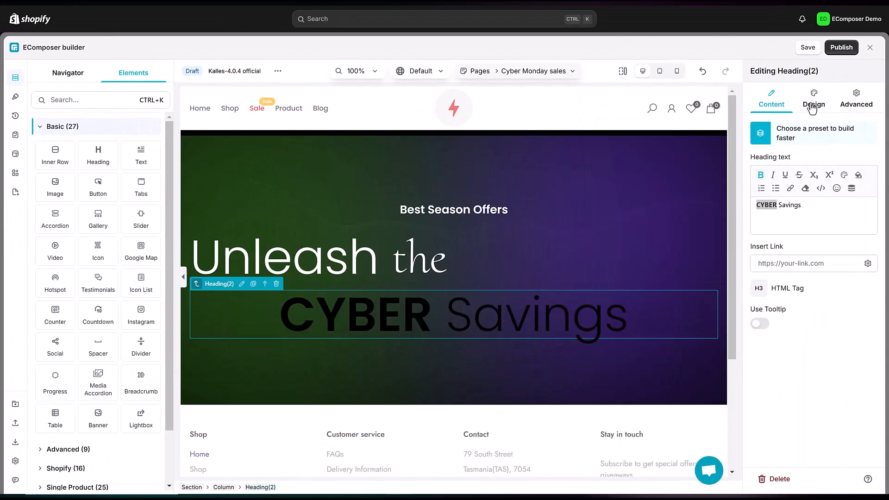
Step: Set the text color of the "CYBER Savings" heading to #fff
left_click(800, 67)
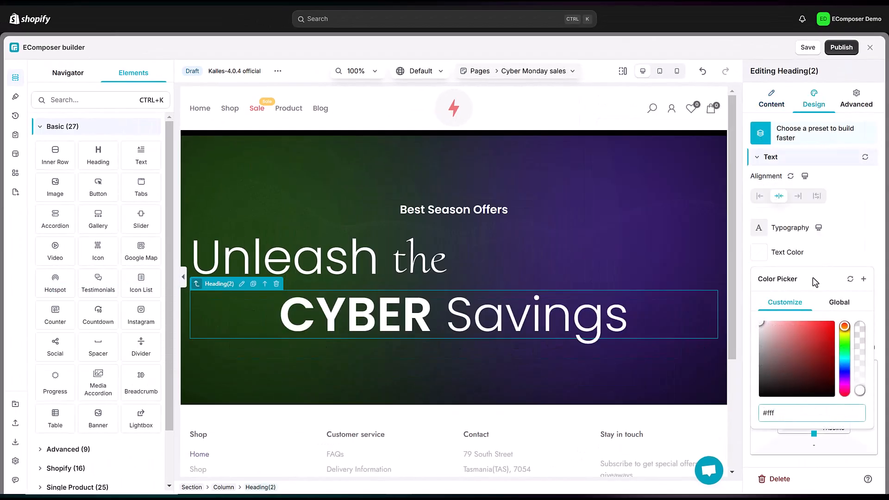
left_click(820, 254)
left_click(821, 254)
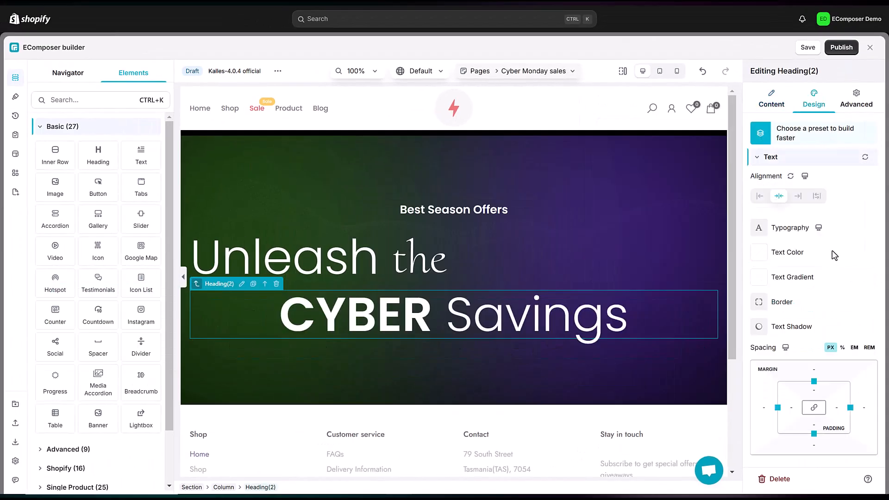
Step: Center the elements of Section 1's main column horizontally
left_click(69, 74)
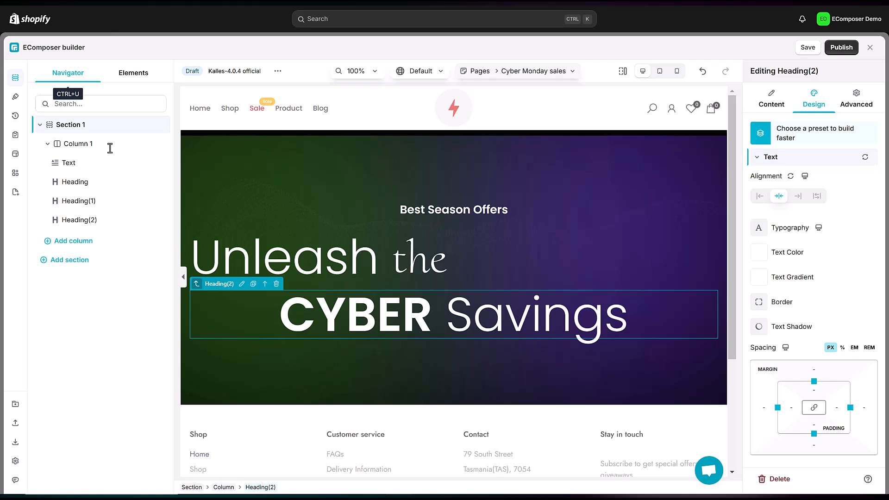
left_click(79, 145)
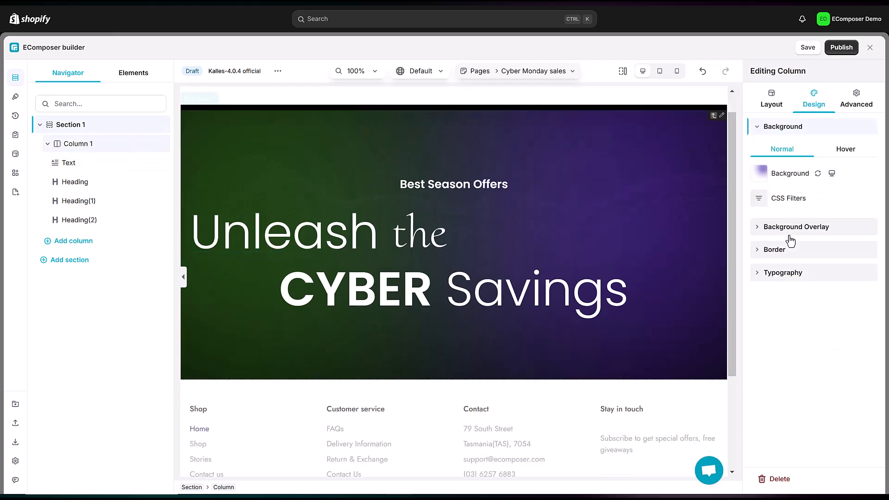
left_click(771, 103)
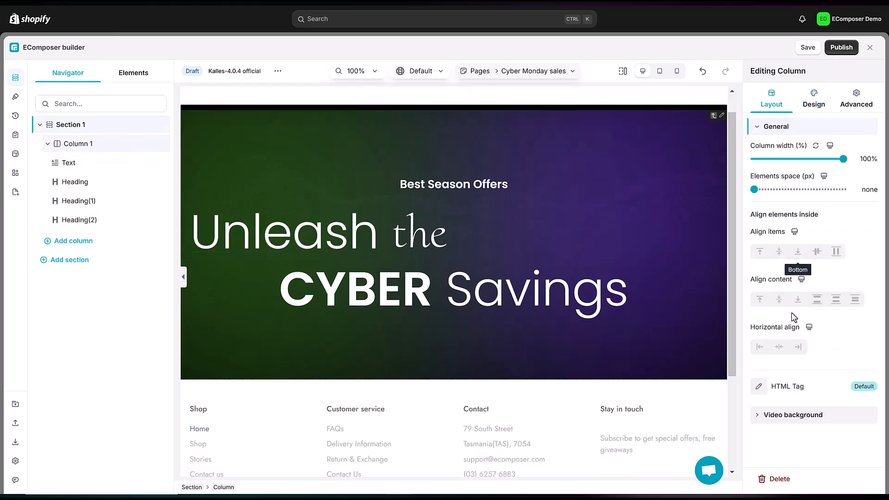
left_click(779, 348)
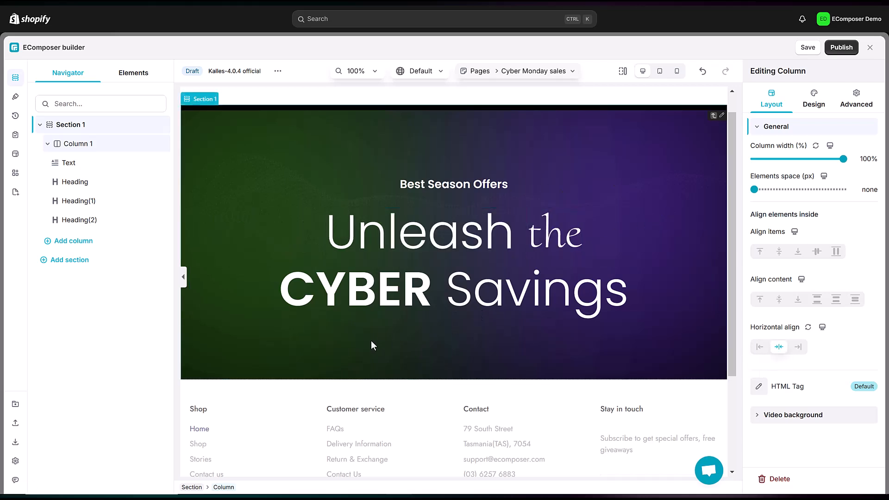
Step: Add a two-column inner row below the "CYBER Savings" heading
left_click(130, 75)
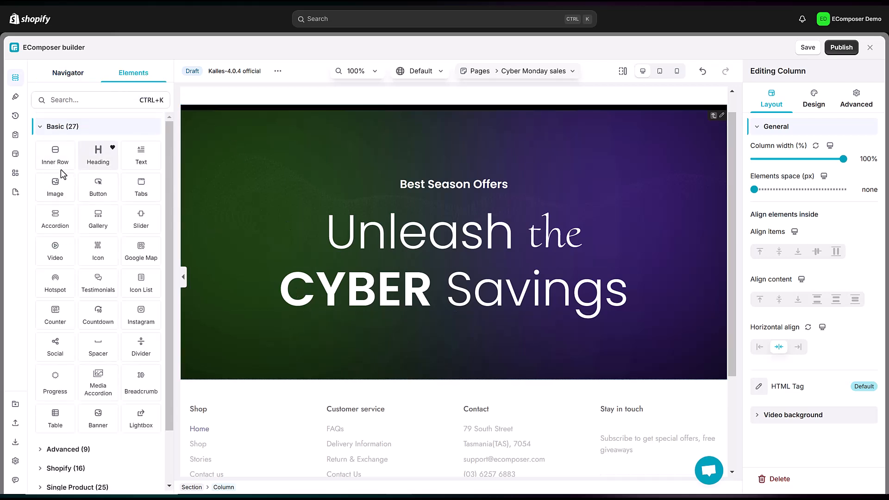
left_click_drag(56, 160, 503, 344)
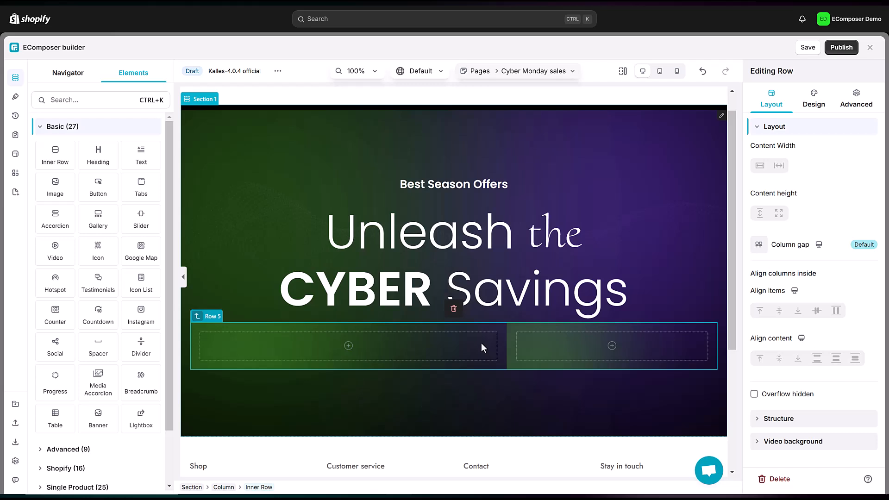
Step: Box the inner row's content to a max width of 780 px and set its column gap to No gap
left_click(760, 166)
left_click(862, 209)
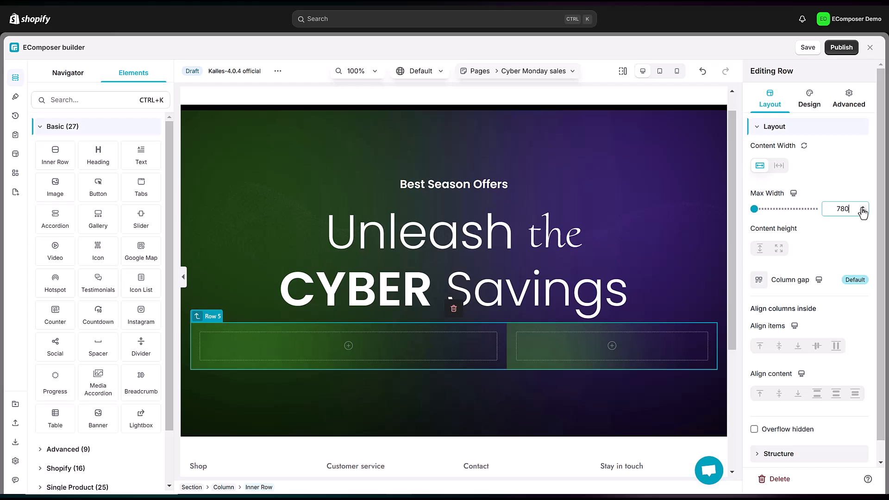
key("Return")
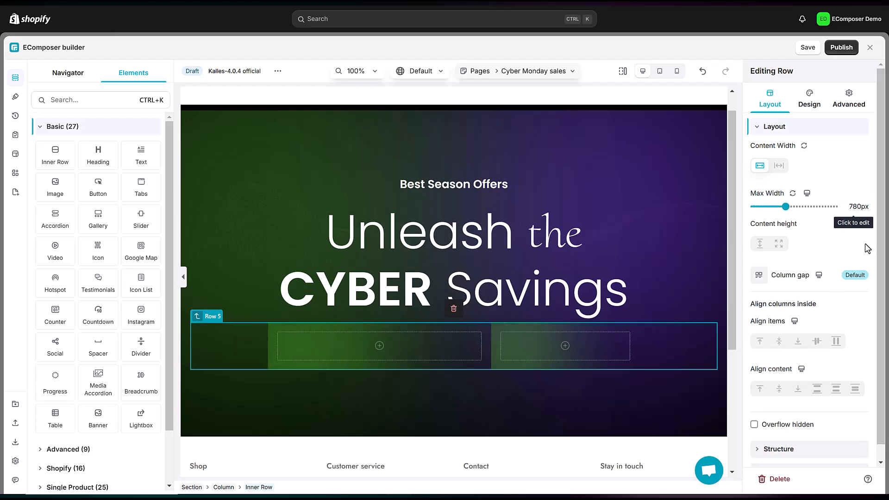
left_click(759, 276)
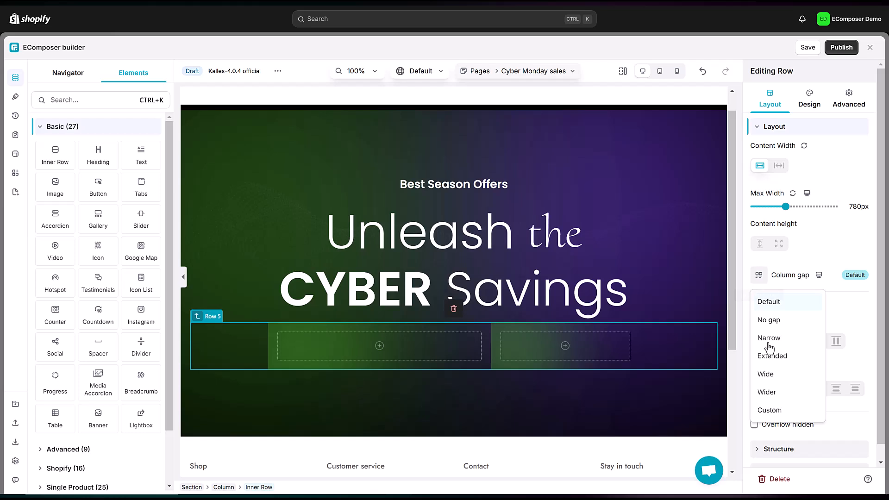
left_click(769, 320)
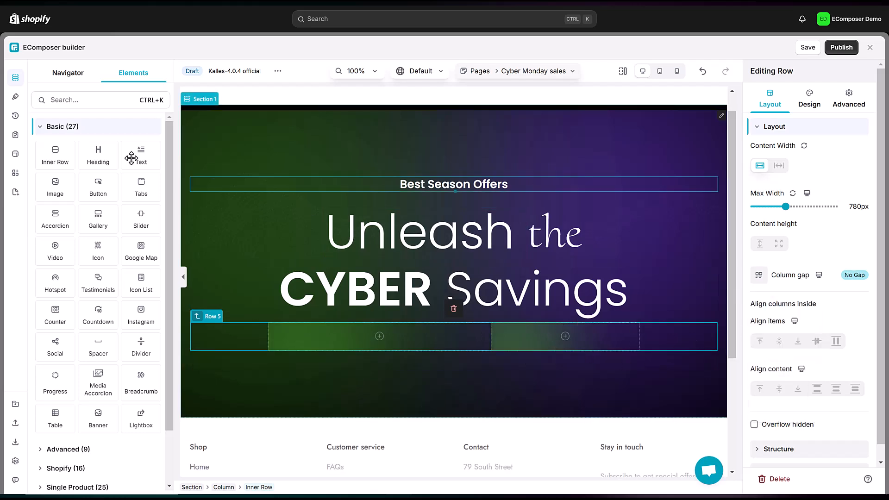
Step: Add a text element to the inner row's first column reading "Explore our exclusive Cyber Monday deals" and "Hurry, they're here today, gone in a digital blink!"
left_click_drag(132, 155, 333, 396)
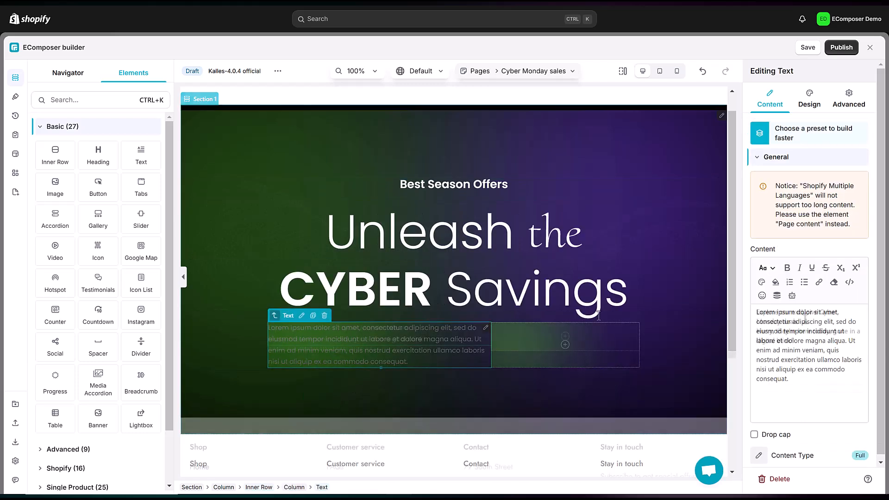
Step: Set the font family of the "Explore our exclusive Cyber Monday deals" text to the Google font Poppins
left_click(812, 104)
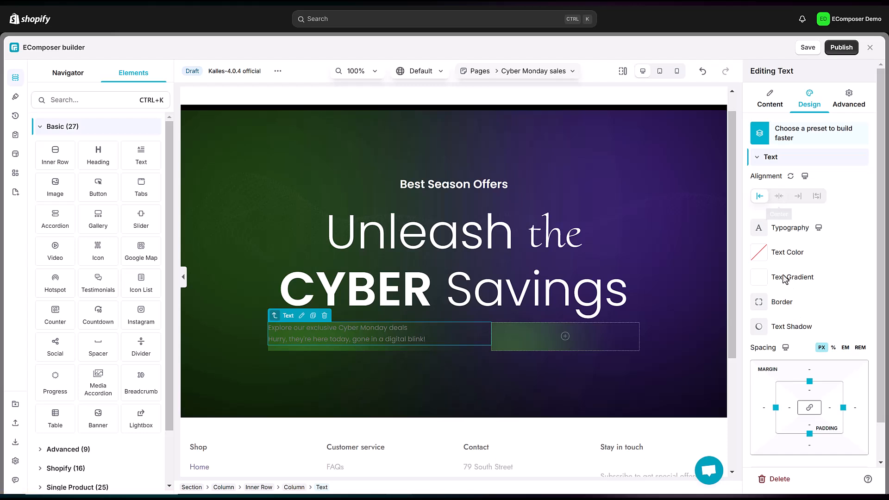
left_click(760, 234)
left_click(839, 281)
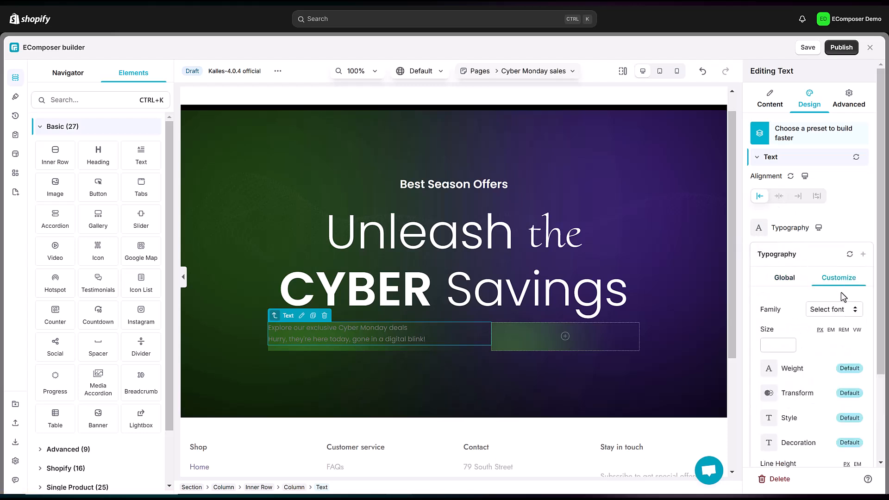
left_click(836, 315)
left_click(839, 284)
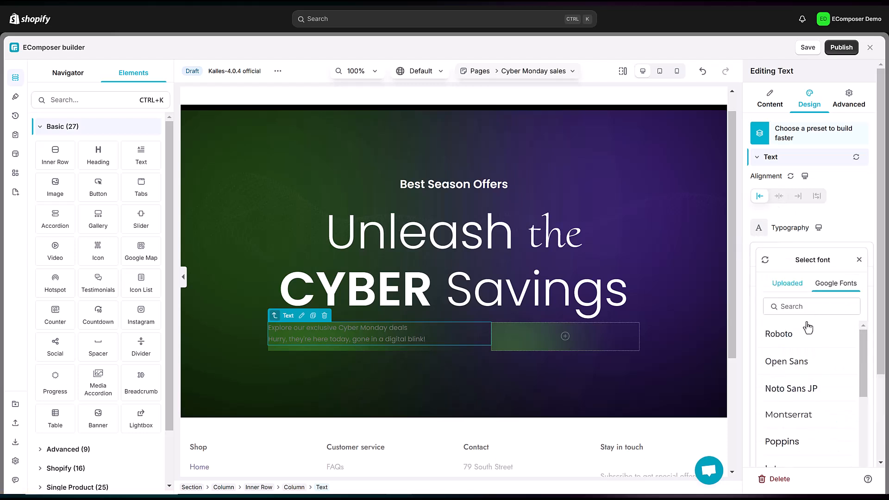
left_click(837, 445)
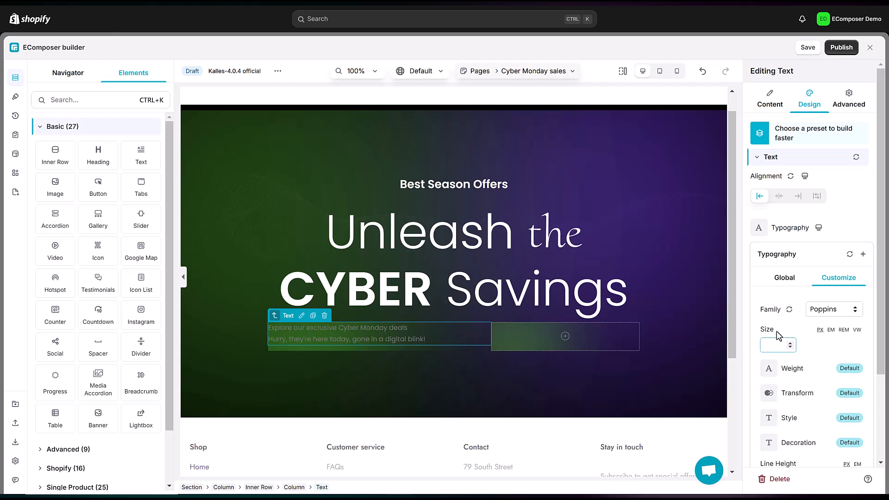
Step: Set the deals text's font size to 16 px and its weight to 400
type("16")
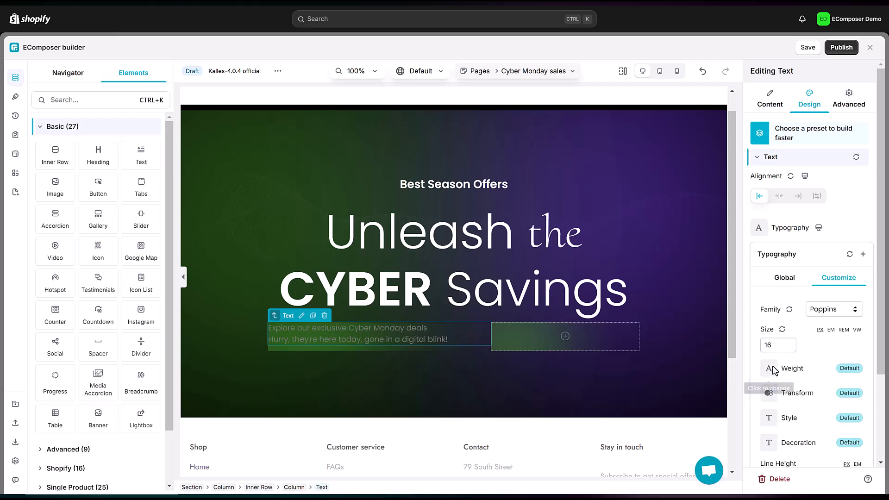
left_click(801, 371)
left_click(780, 290)
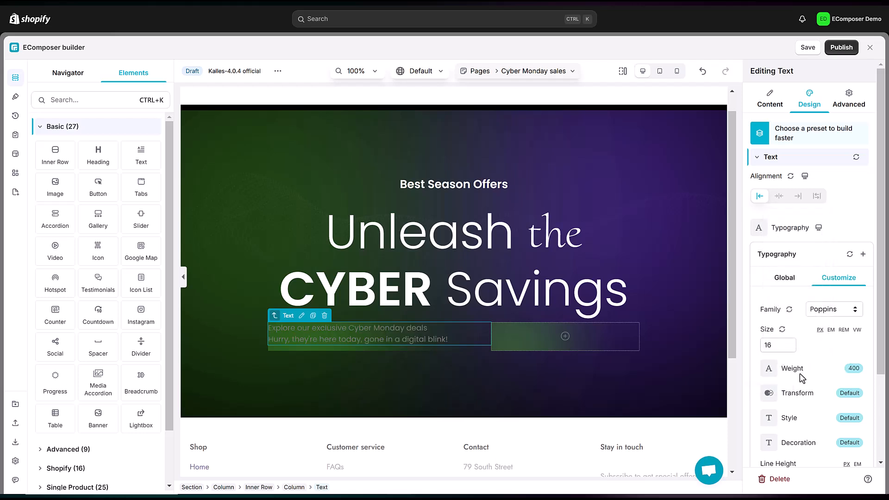
Step: Set the line height of the deals text to 1.4 em
scroll(815, 385, "down", 3)
left_click(857, 368)
type("1.4em")
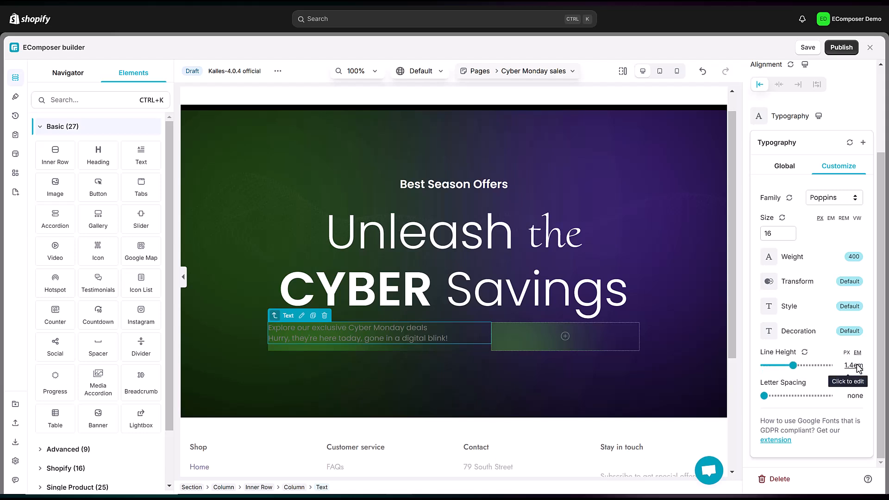
key("Return")
left_click(848, 118)
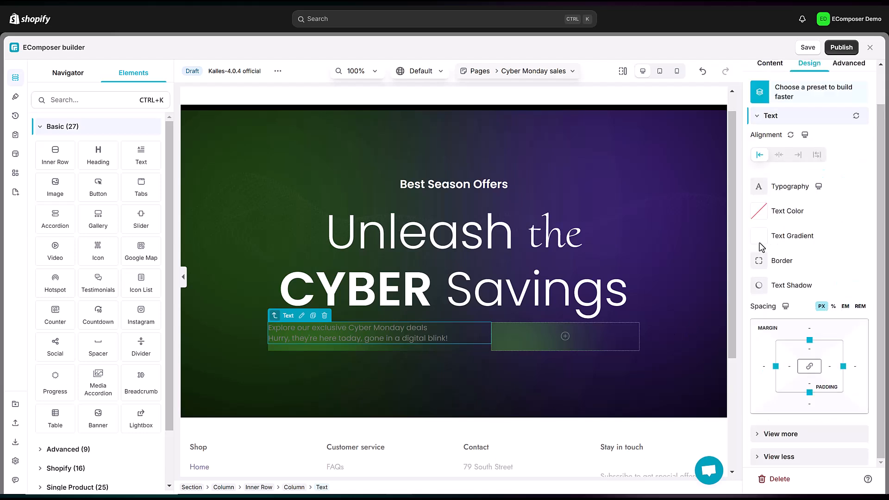
Step: Set the text color of the deals text to #fff
left_click(758, 214)
left_click(797, 373)
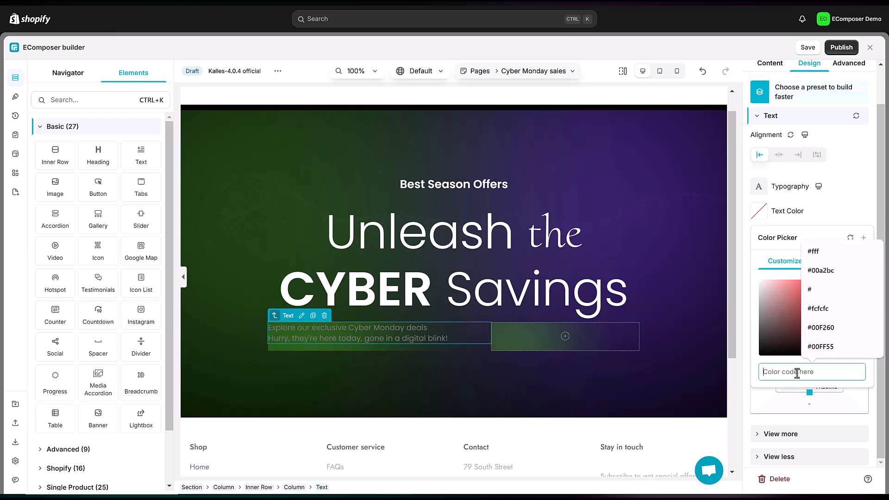
type("fff")
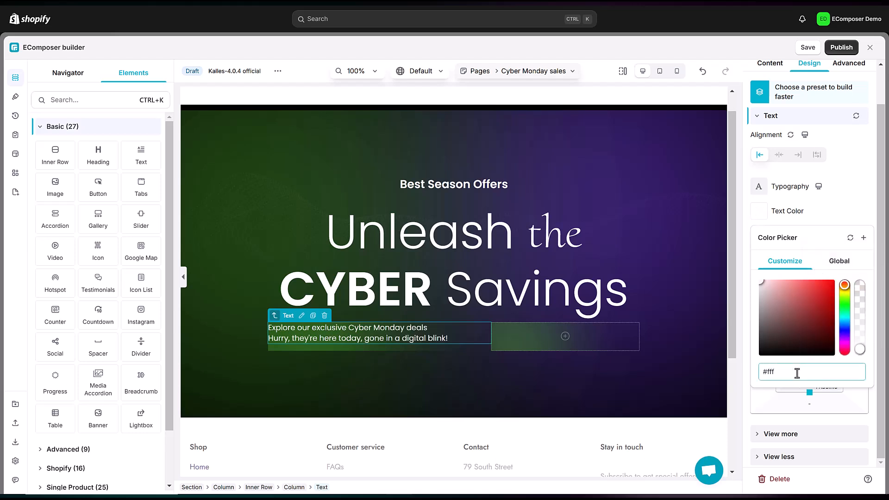
left_click(835, 212)
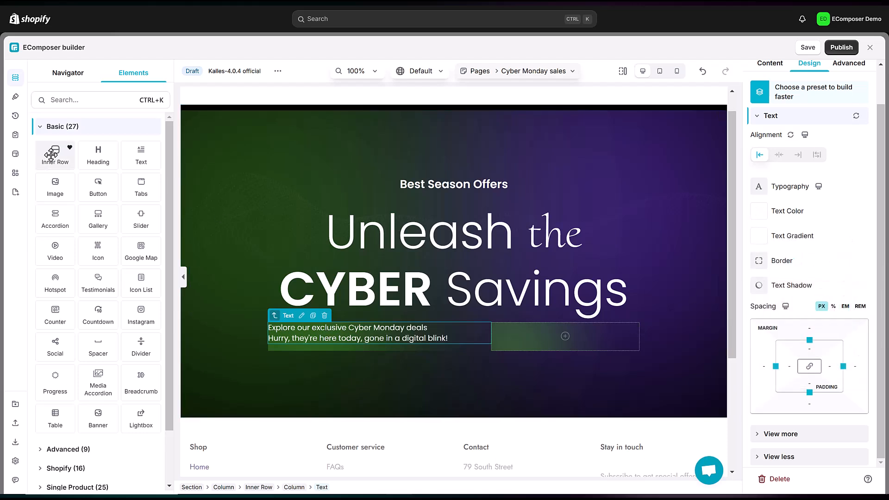
Step: Add a nested inner row in the empty column beside the deals text and delete the nested row's second column
left_click_drag(50, 155, 595, 394)
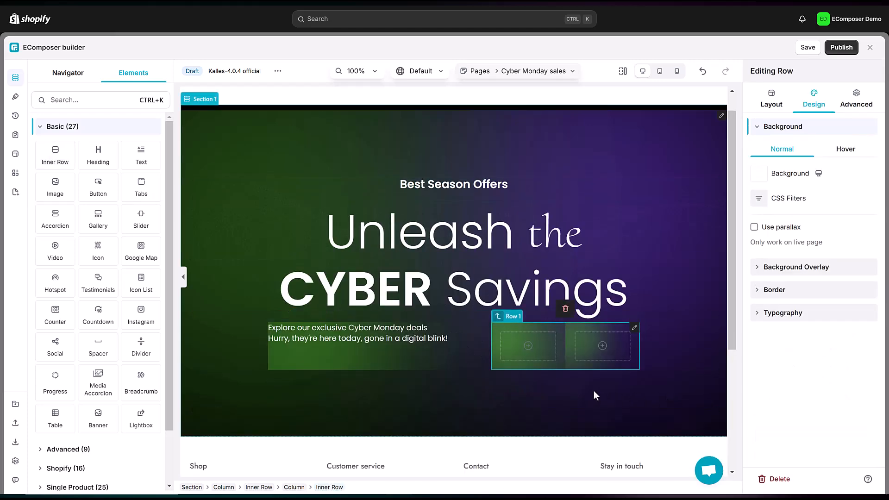
right_click(591, 346)
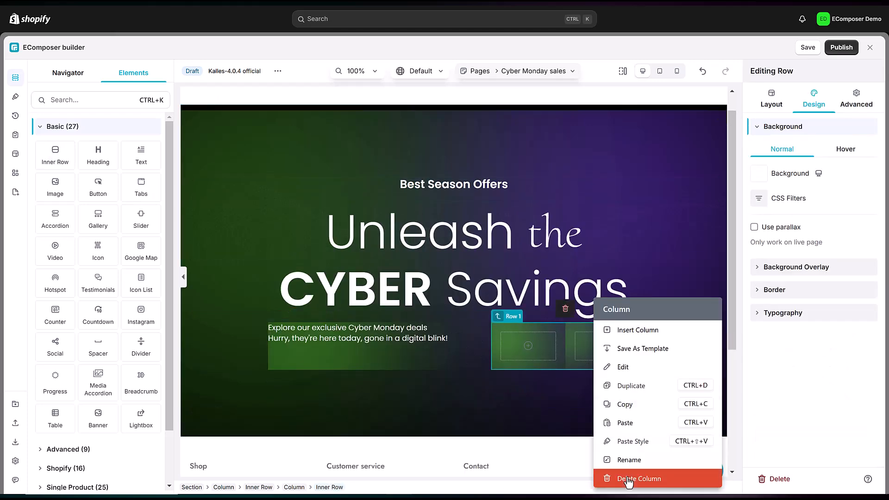
left_click(602, 476)
Step: Box the nested inner row's content to a max width of 330 px
left_click(765, 101)
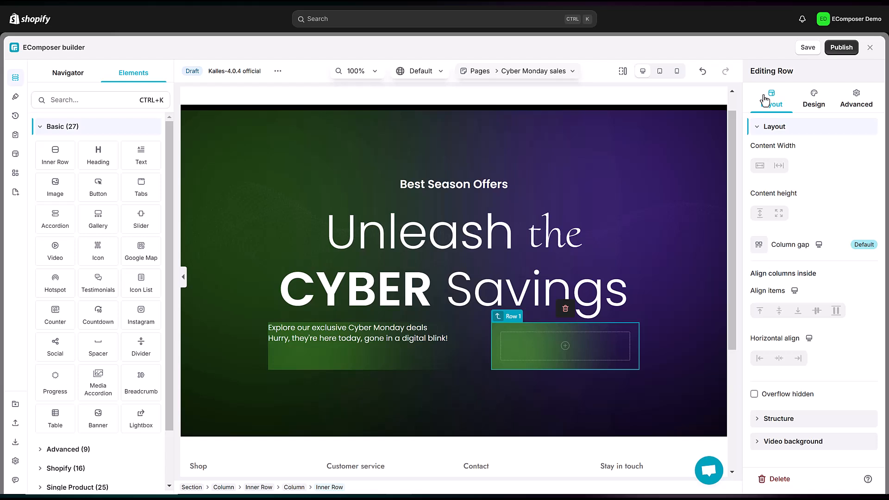
left_click(760, 167)
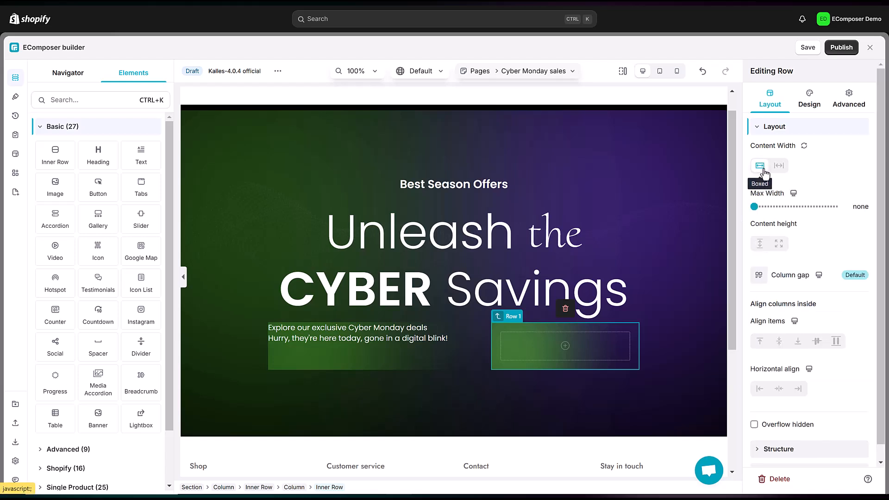
left_click(863, 206)
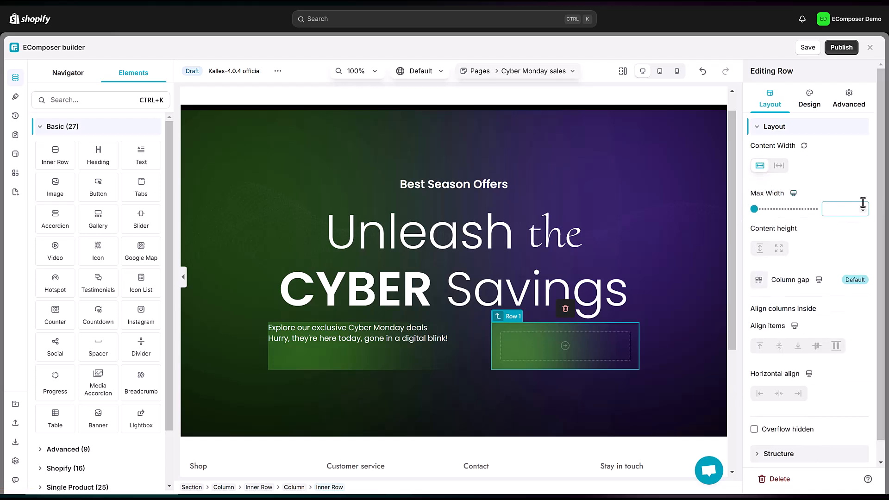
key("Return")
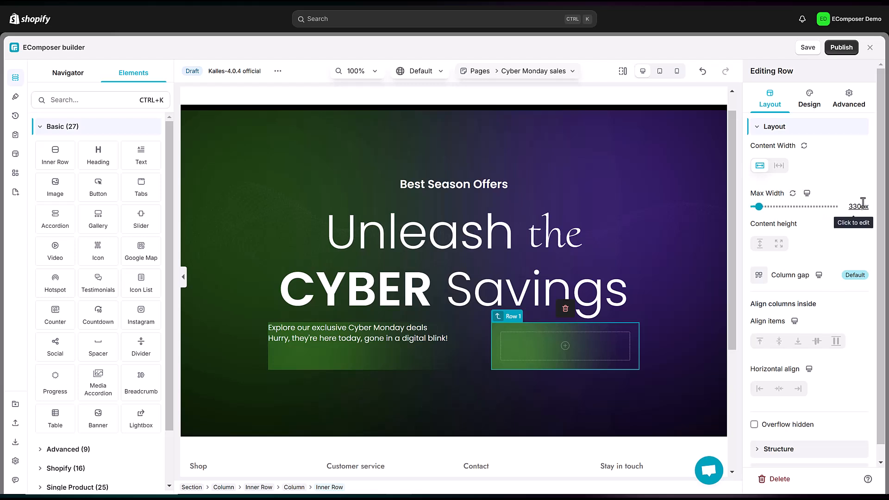
Step: Set the nested inner row's top margin to -70 px
left_click(845, 105)
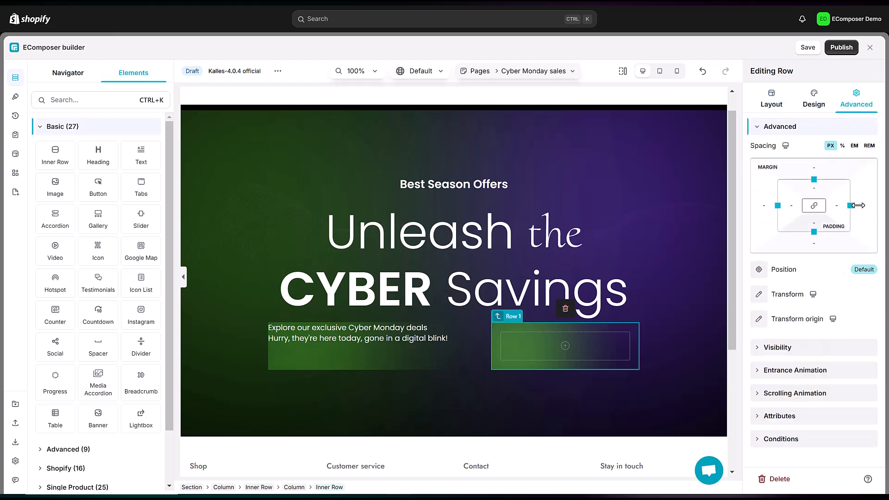
left_click(813, 168)
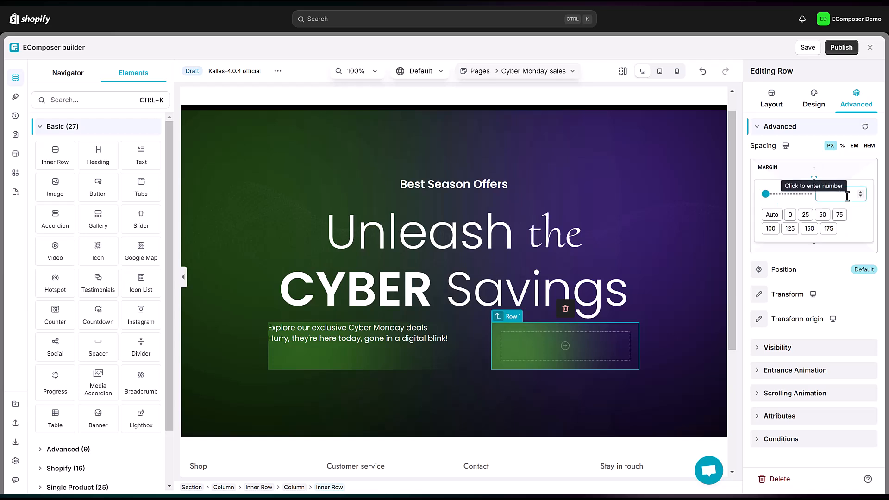
key("Return")
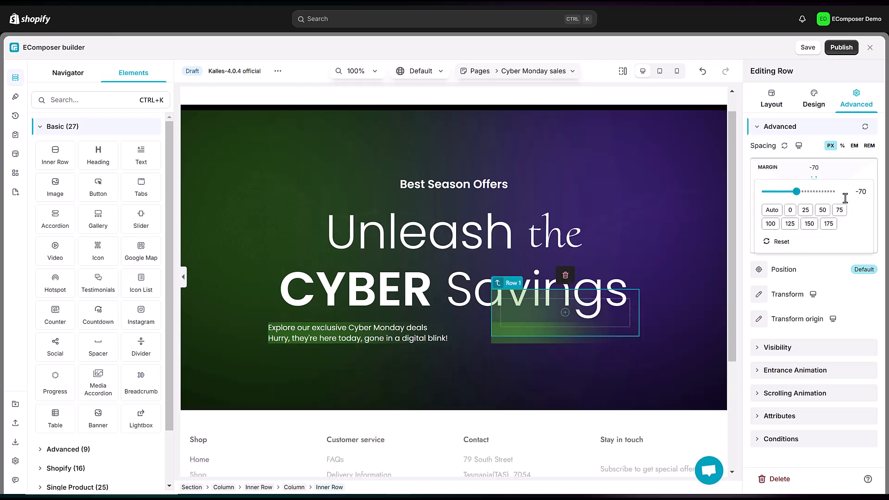
Step: Set the uploaded purple price-tag image as the background of the nested inner row's column
left_click(68, 73)
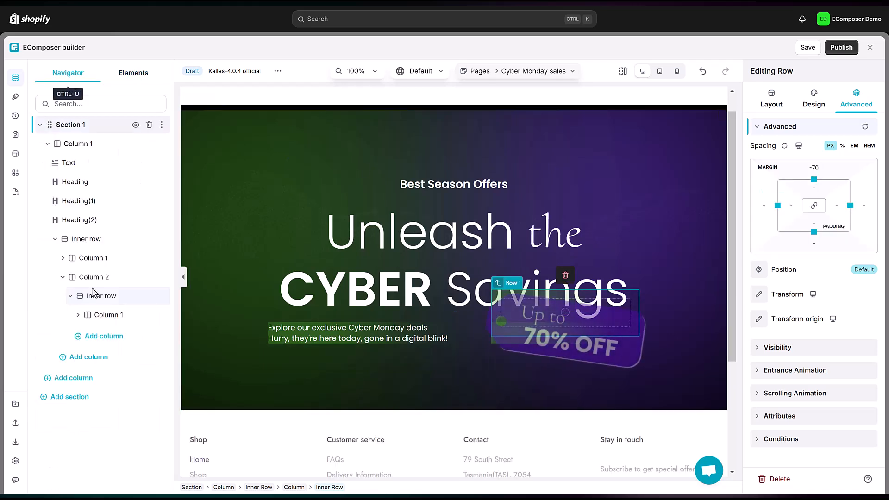
left_click(92, 315)
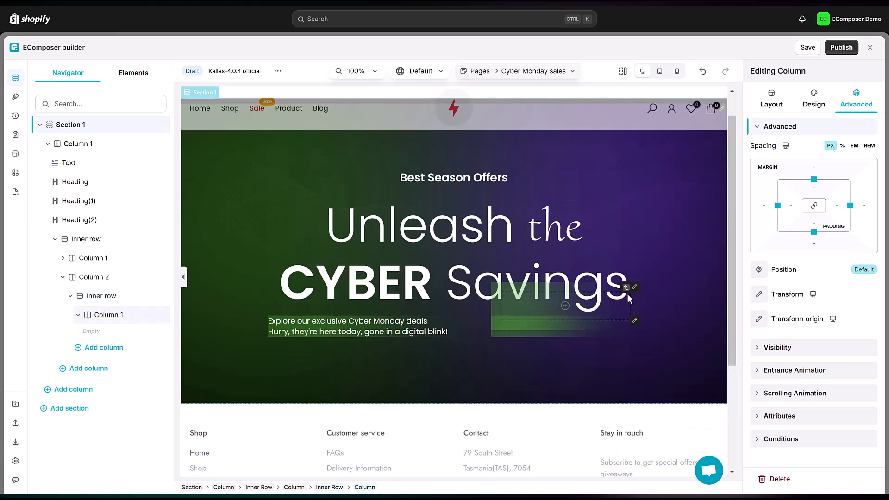
left_click(773, 99)
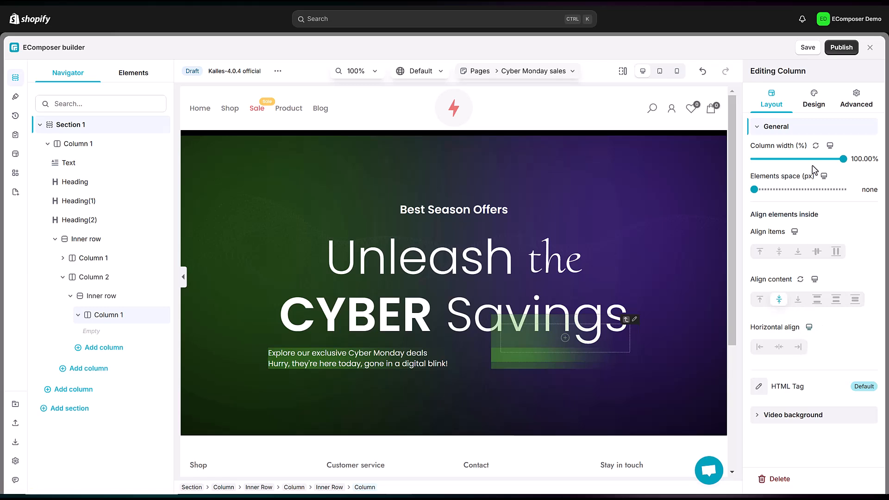
left_click(815, 104)
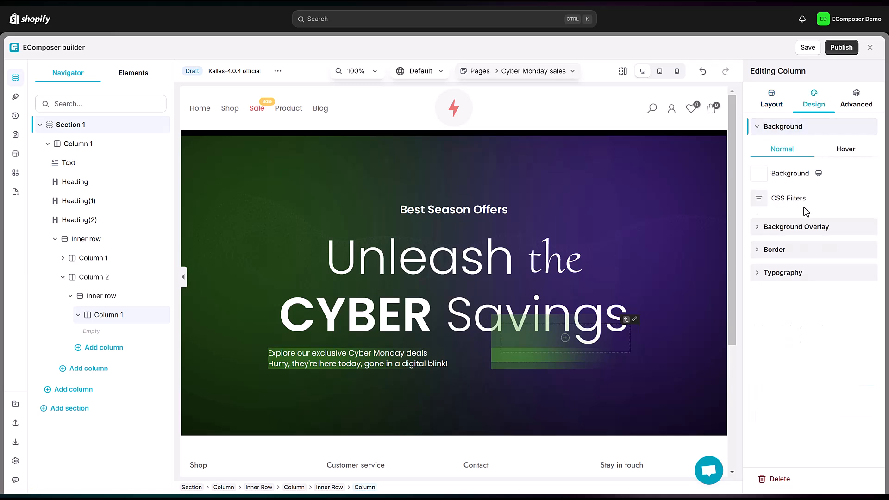
left_click(759, 174)
left_click(812, 287)
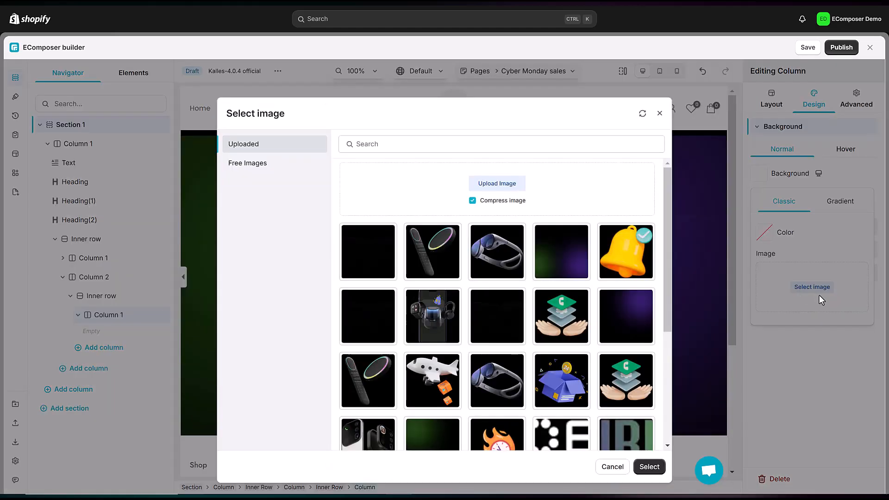
scroll(418, 372, "down", 3)
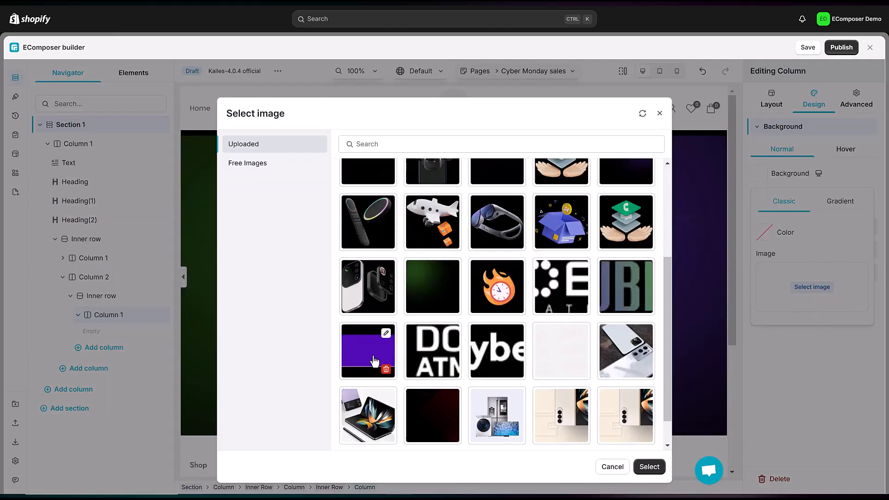
left_click(374, 361)
left_click(649, 467)
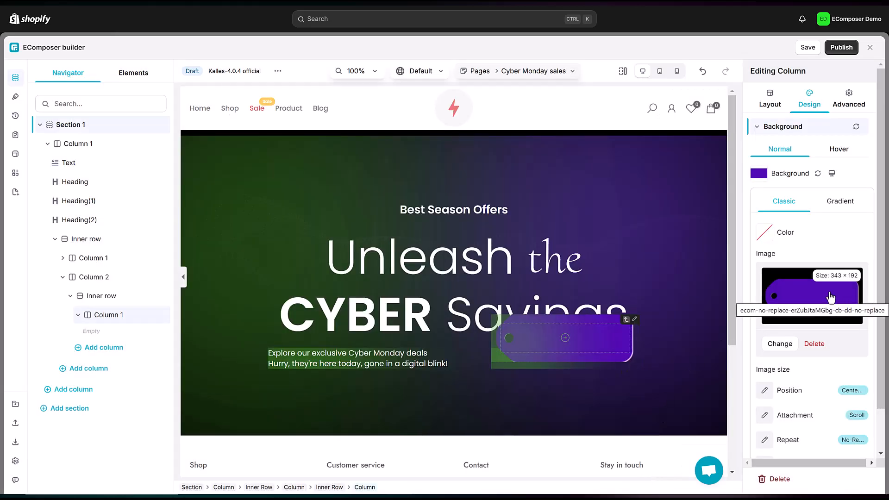
Step: Set the price-tag column's padding to 70 px on the left and 20 px on the top and bottom
left_click(854, 98)
left_click(790, 205)
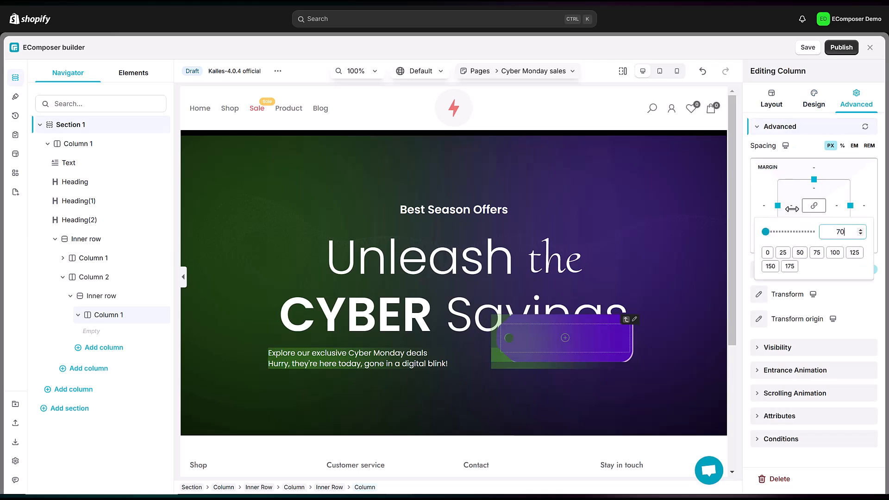
key("Return")
left_click(815, 187)
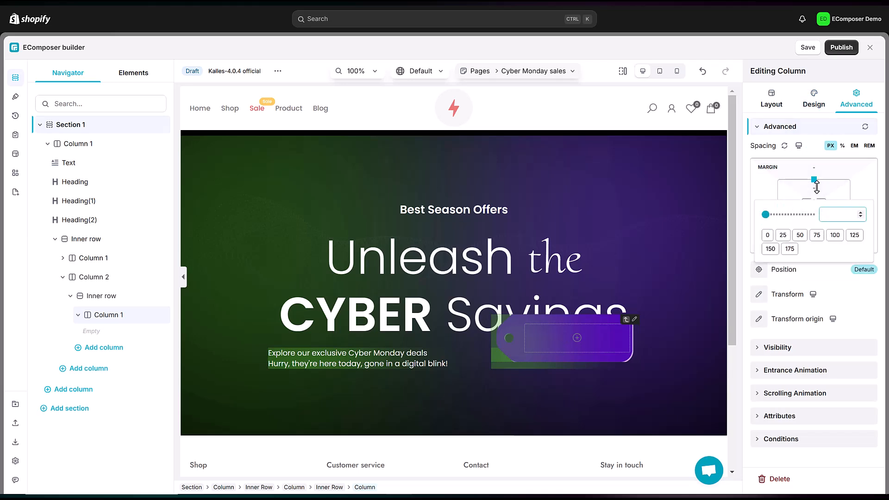
type("20")
key("Return")
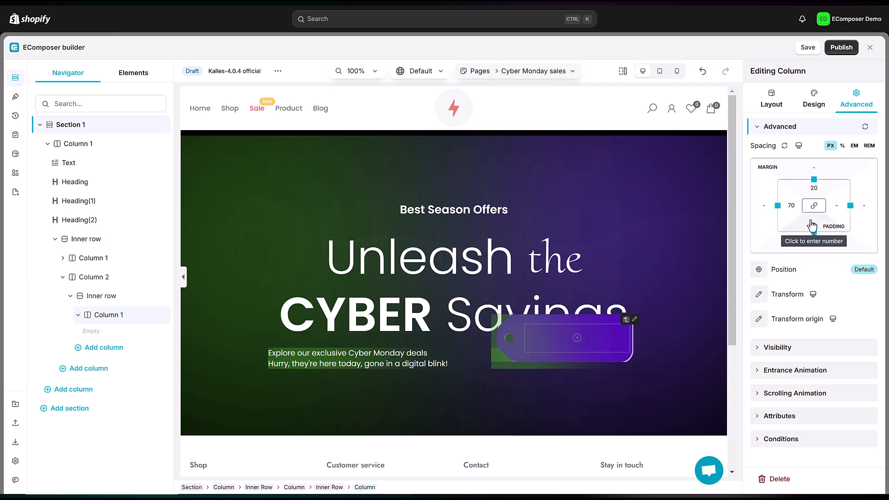
left_click(815, 226)
type("20")
key("Return")
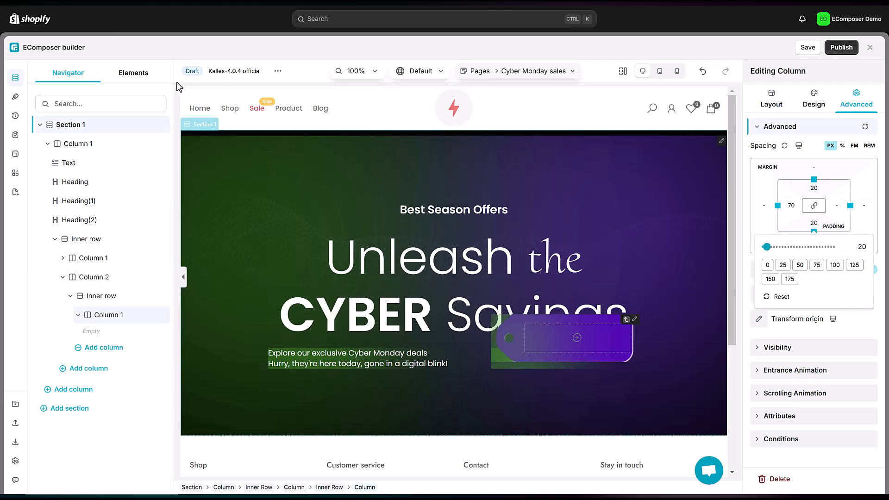
Step: Add two text elements reading "Up to" and "70% OFF" inside the price-tag column
left_click(134, 73)
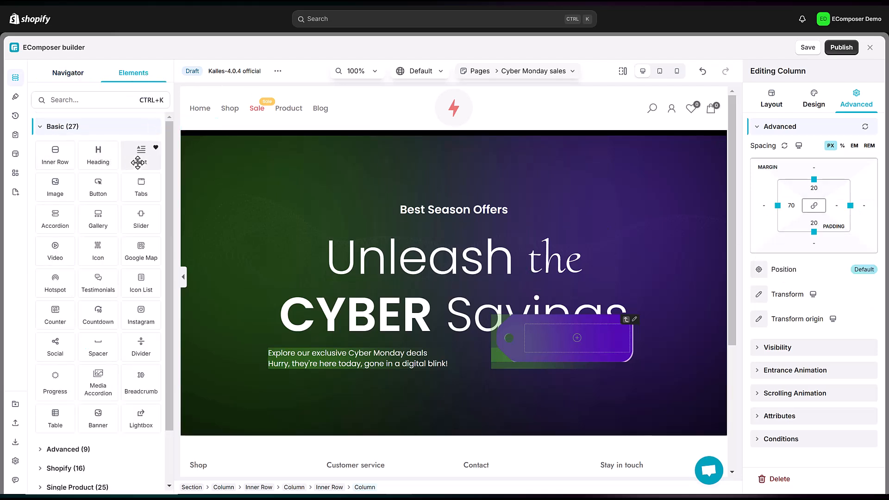
left_click_drag(139, 157, 568, 400)
left_click_drag(567, 399, 567, 399)
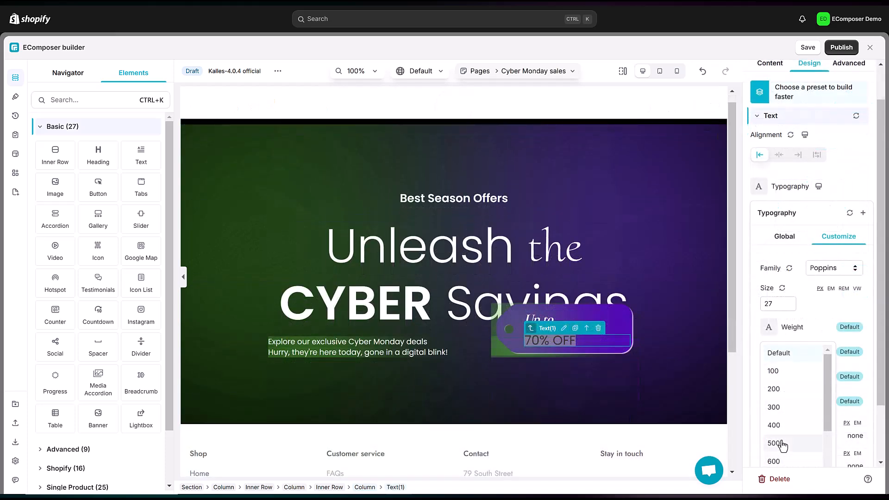
Step: Set the "70% OFF" text to weight 700, Normal style and uppercase transform
left_click(828, 366)
left_click(769, 379)
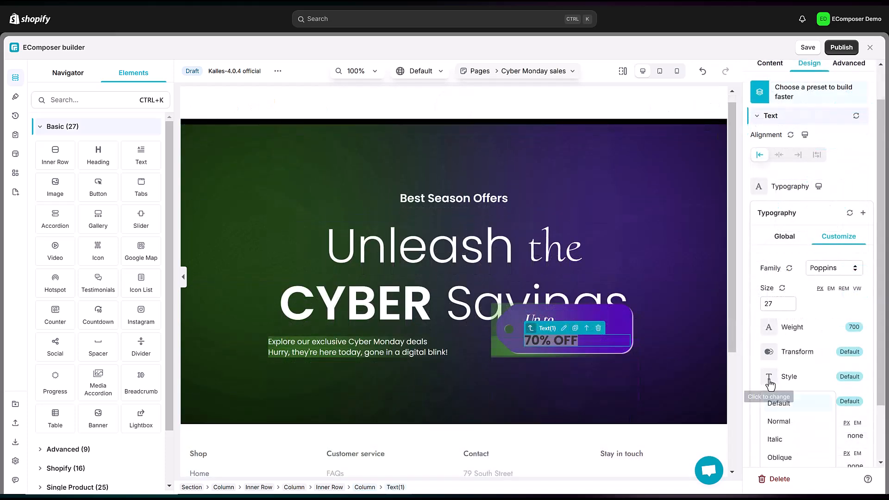
left_click(769, 379)
left_click(769, 379)
left_click(779, 421)
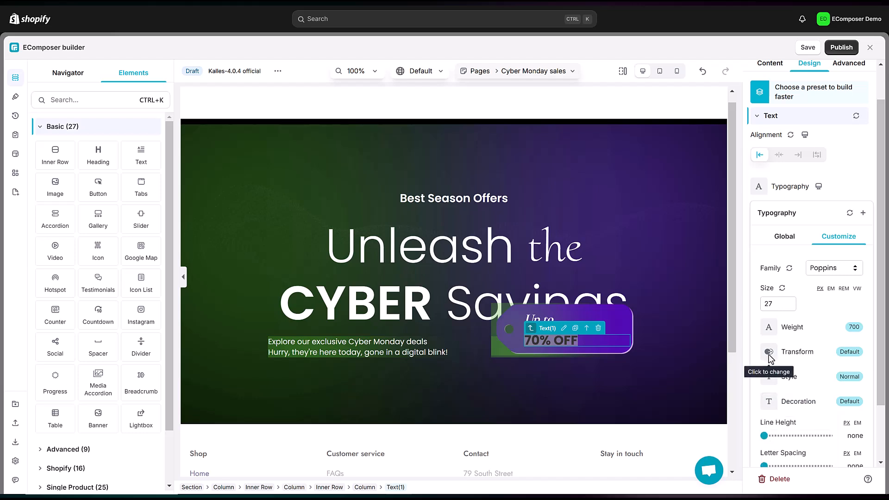
left_click(768, 351)
left_click(788, 415)
scroll(832, 371, "down", 1)
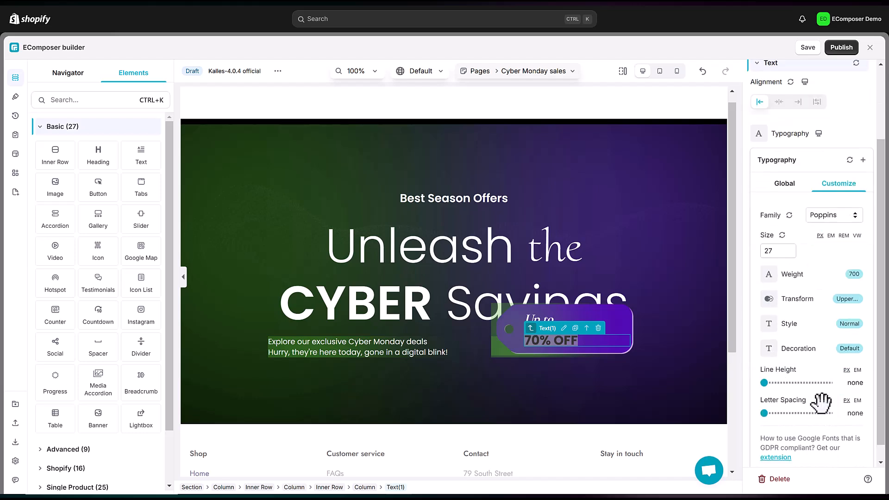
Step: Set the "70% OFF" text's line height to 1em and its letter spacing to 0
left_click(853, 386)
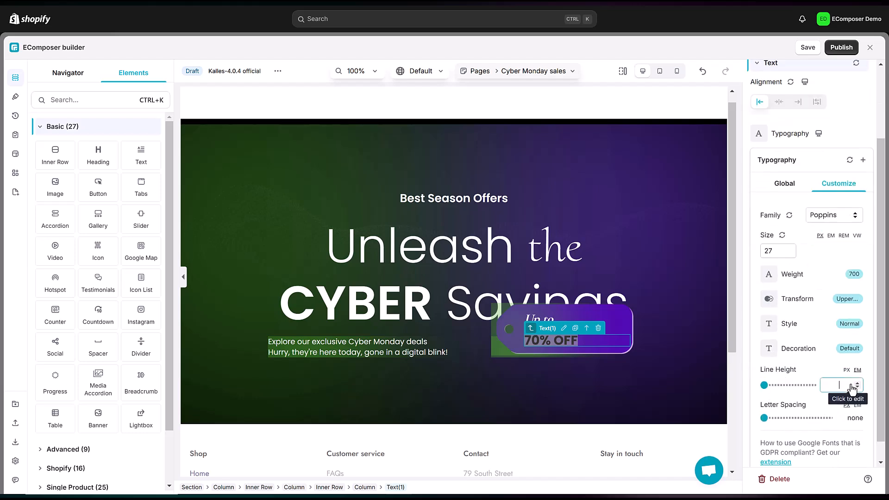
key("Return")
left_click(856, 416)
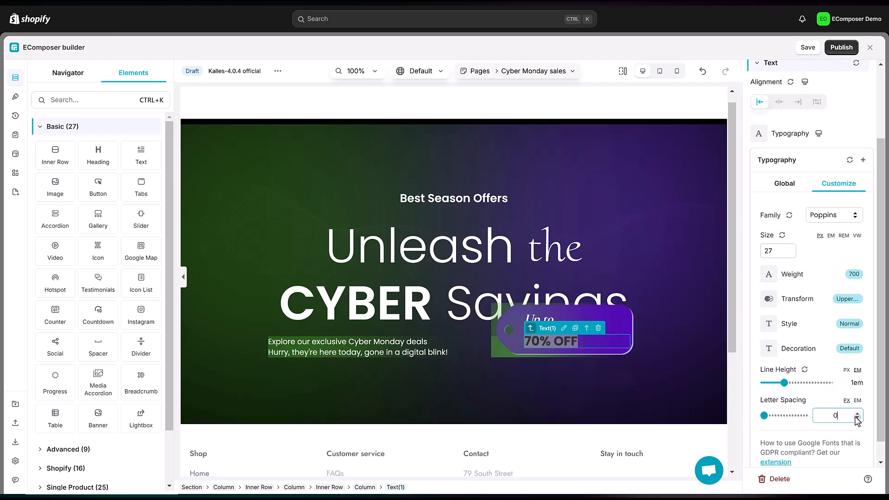
left_click(845, 136)
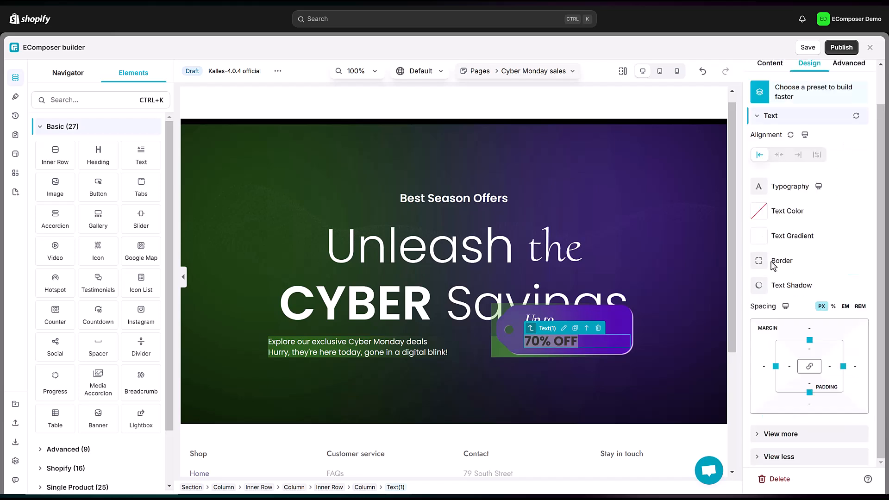
Step: Set the text color of the "70% OFF" text to #fff
left_click(760, 221)
left_click(787, 372)
type("#fff")
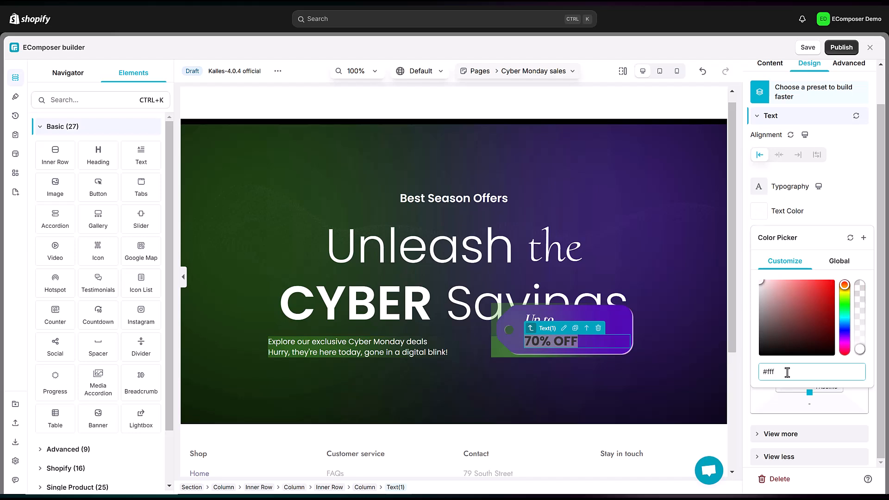
left_click(831, 211)
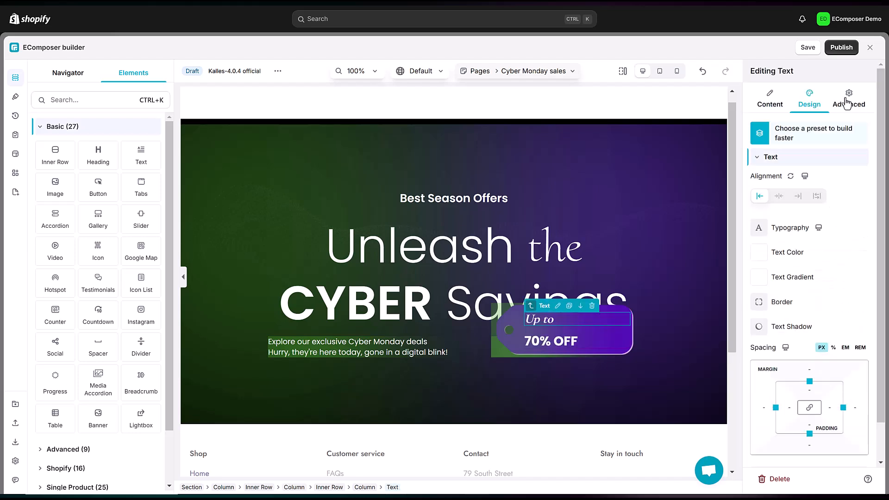
Step: Set the "Up to" text's bottom padding to 0
left_click(848, 100)
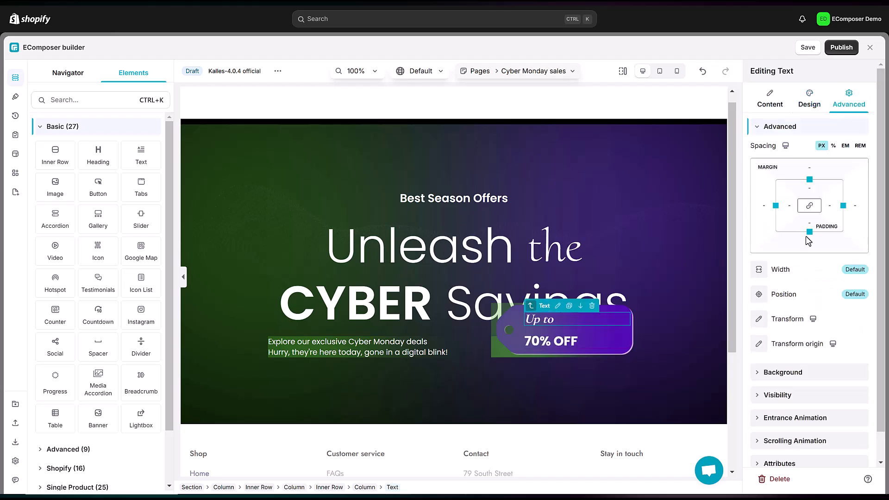
left_click(816, 221)
type("0")
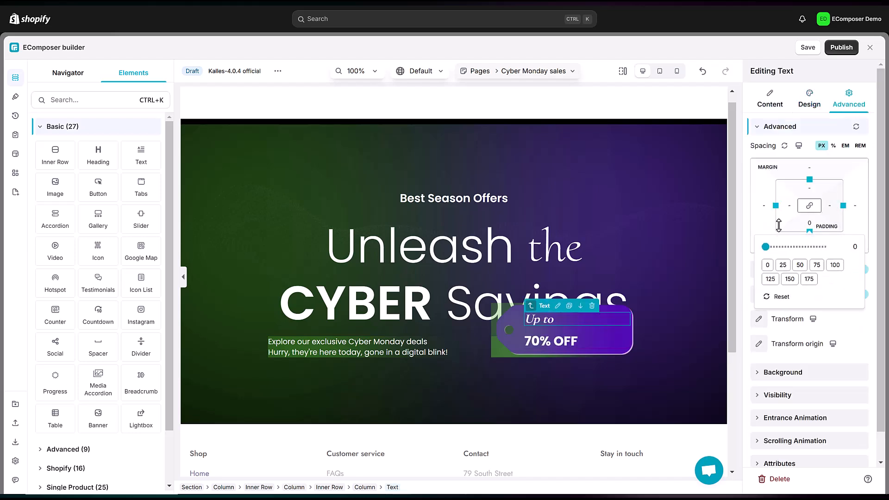
Step: Give the "70% OFF" text a left padding of 25 px and a top margin of 5 px
left_click(551, 341)
left_click(790, 205)
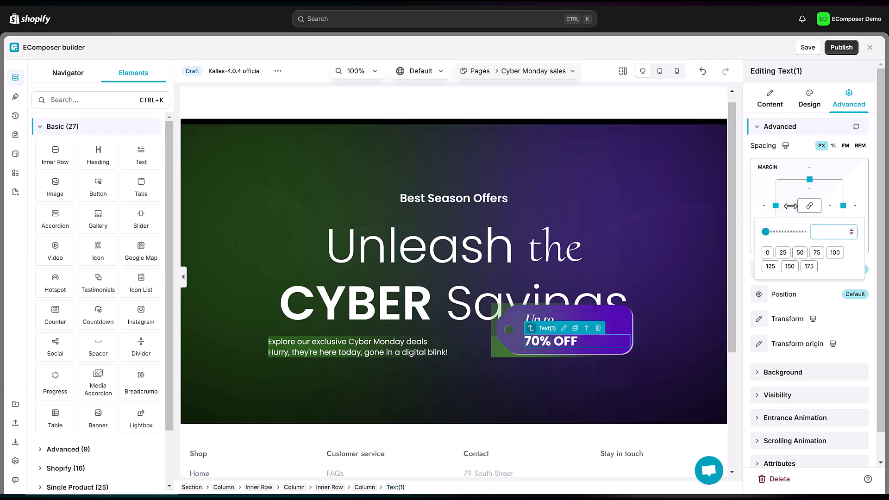
type("25")
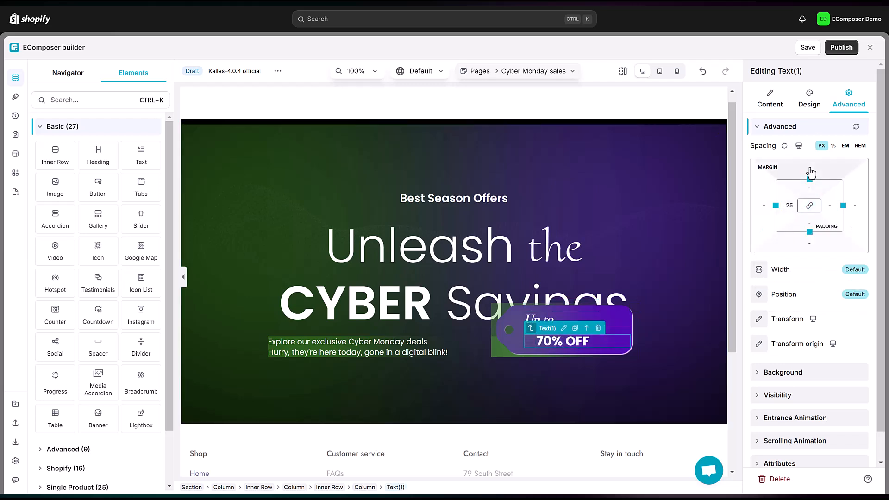
left_click(811, 168)
type("5")
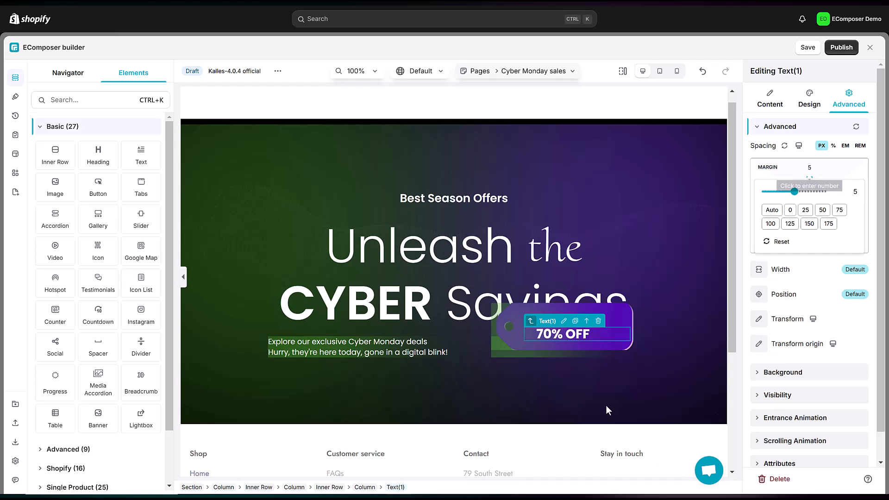
Step: Rotate the price-tag column by 7 degrees with a transform
left_click(67, 73)
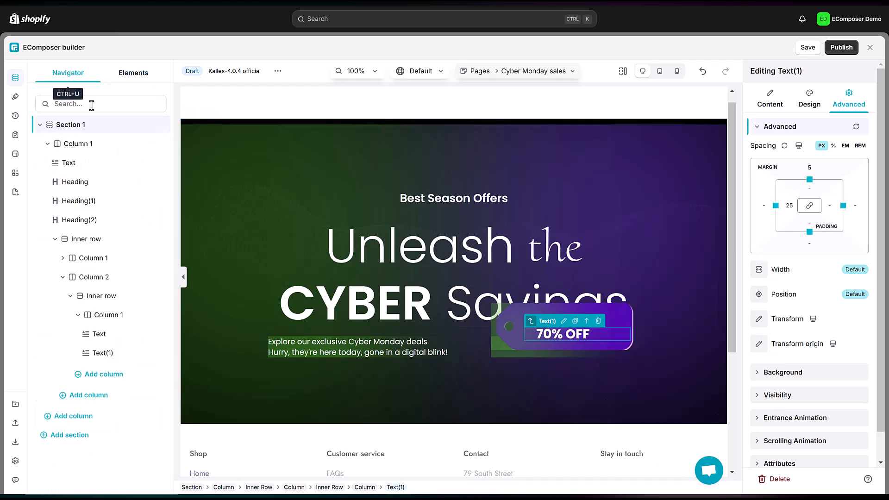
left_click(103, 320)
scroll(504, 234, "up", 3)
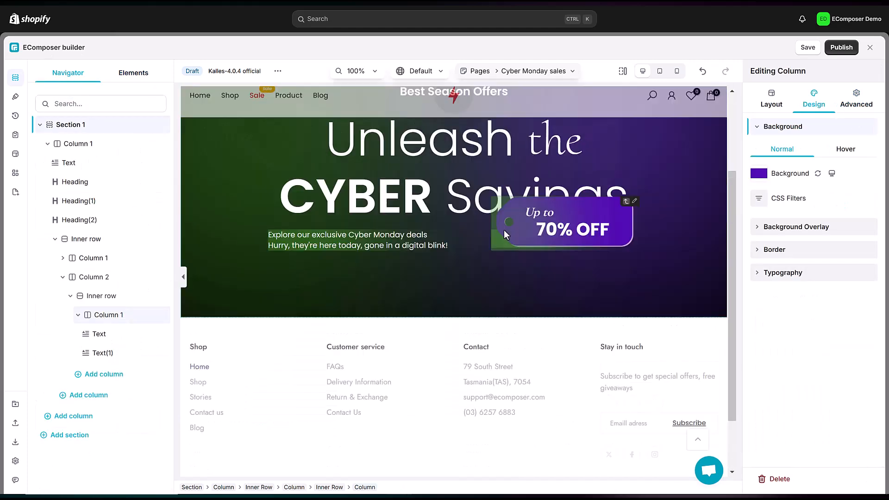
left_click(861, 102)
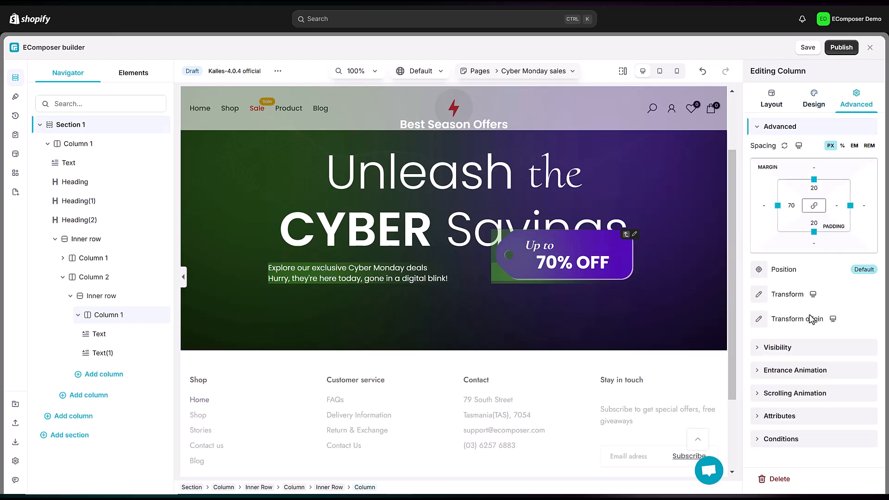
left_click(759, 296)
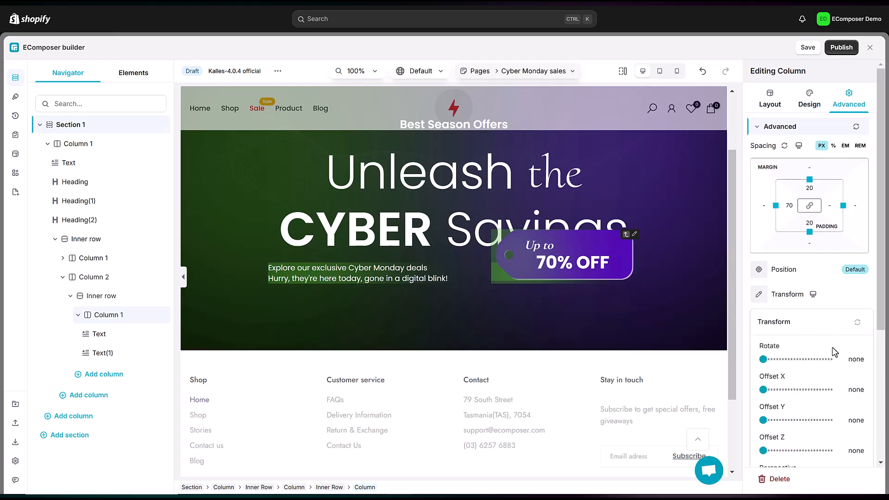
left_click(857, 360)
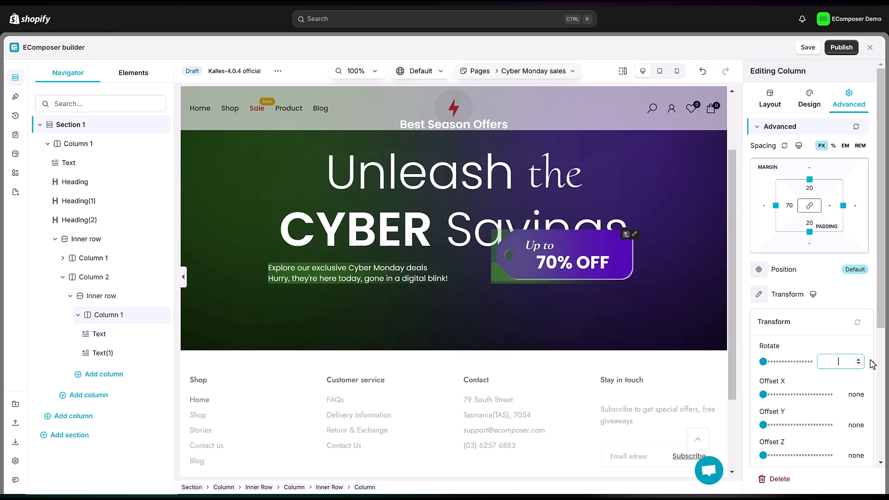
type("7")
key("Return")
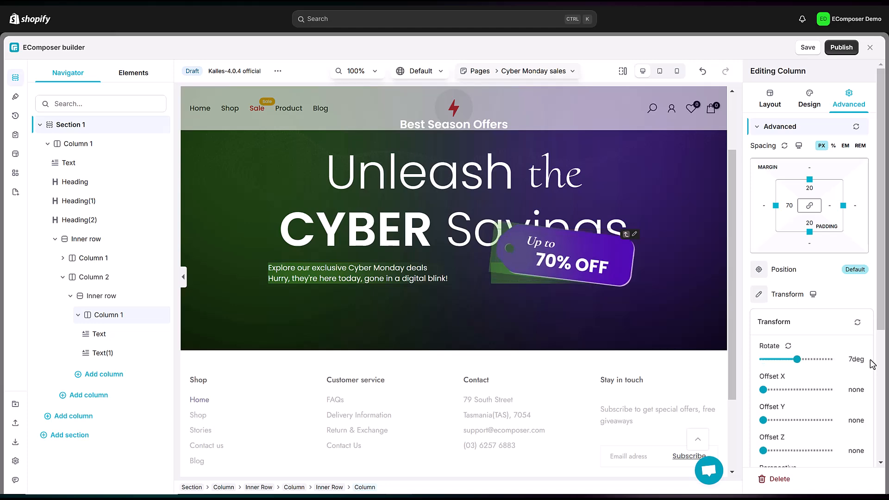
left_click(482, 319)
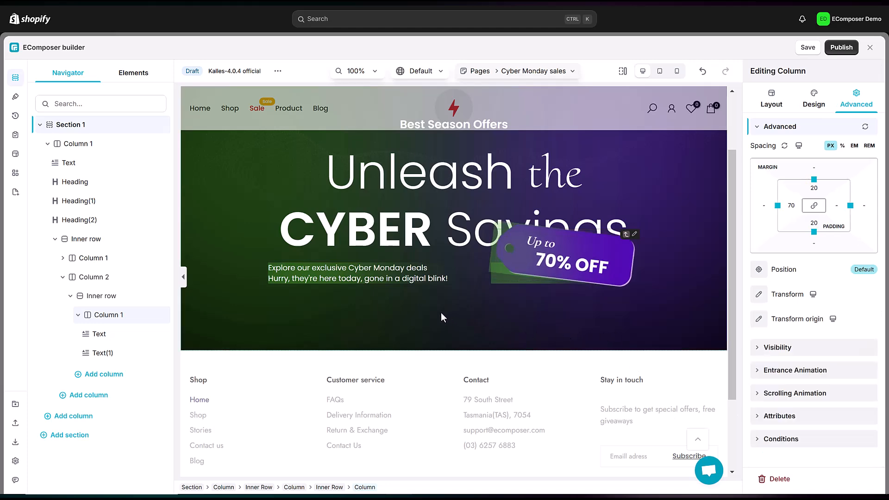
scroll(442, 317, "up", 2)
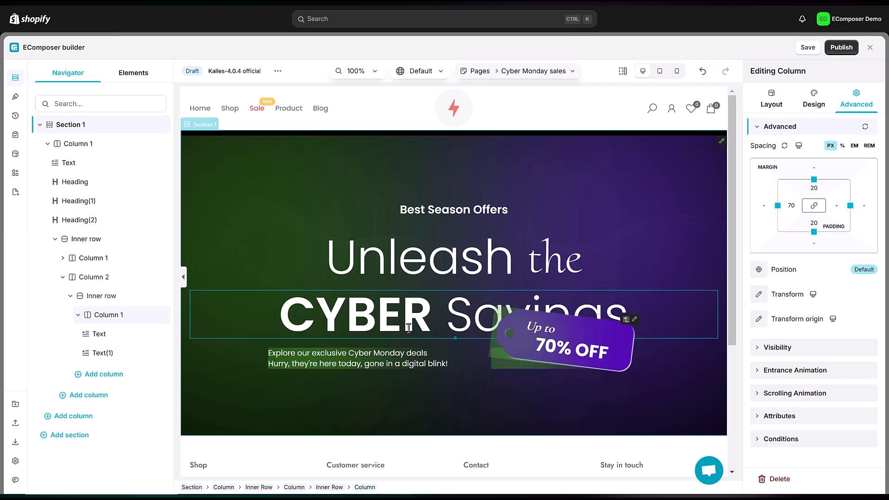
Step: Add a two-column inner row to the hero section below the row with the deals text and discount badge
left_click(134, 73)
left_click_drag(55, 153, 252, 429)
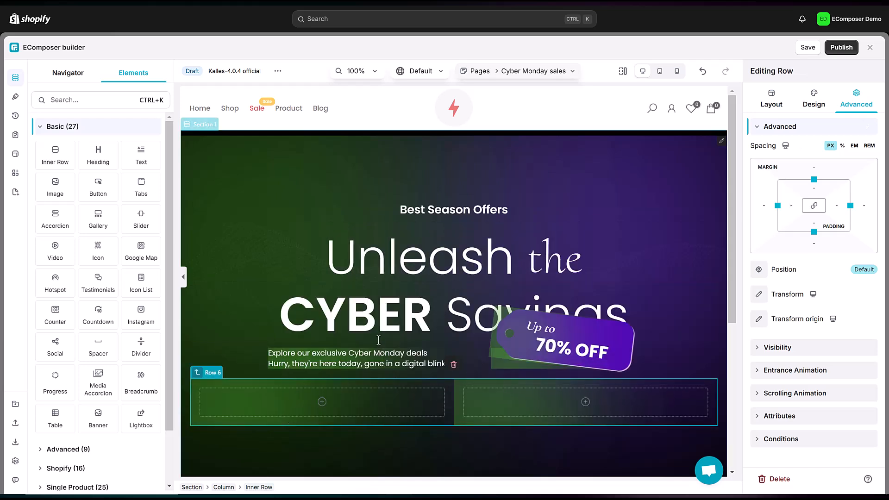
Step: Delete one column from the new two-column inner row and give the row a top margin of 90 px
right_click(475, 401)
left_click(505, 478)
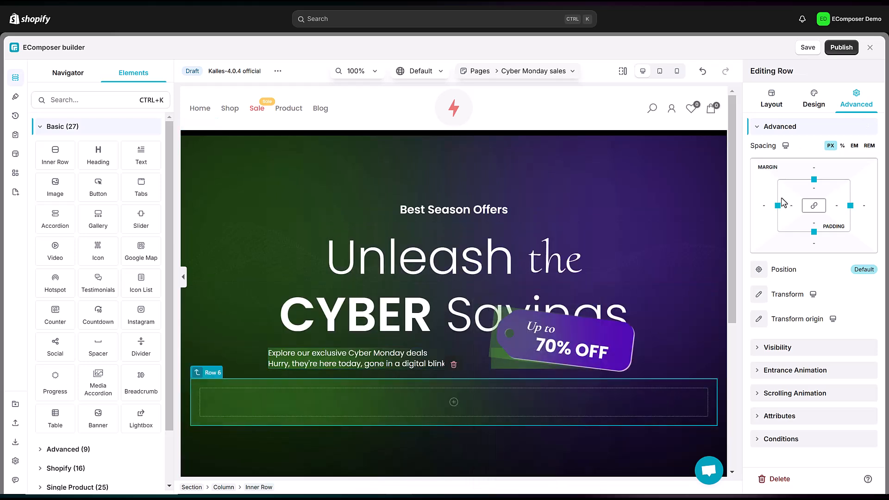
left_click(818, 174)
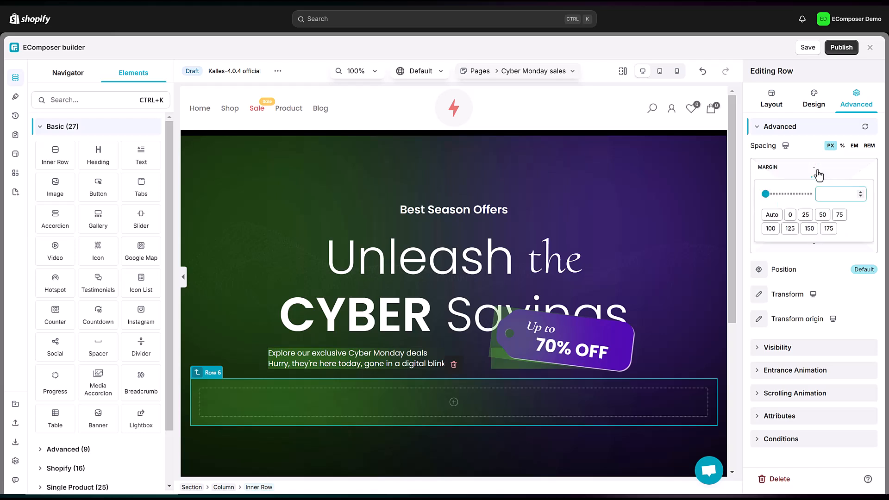
type("90")
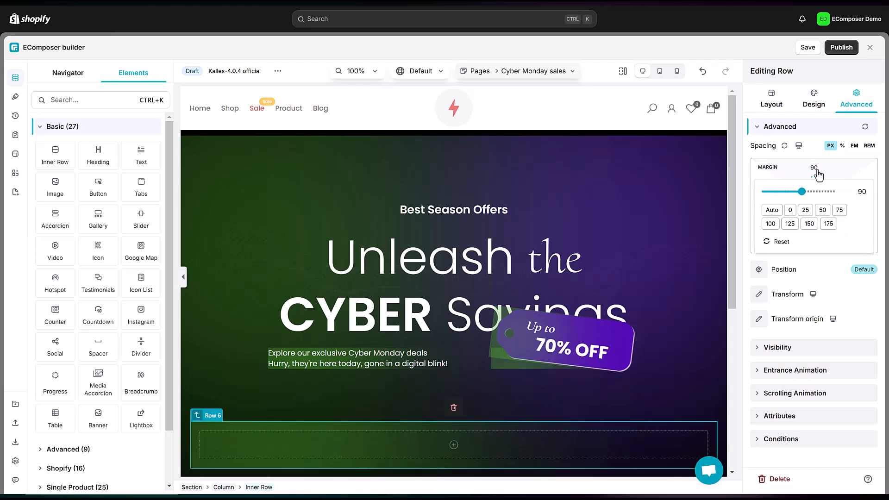
Step: Limit the new inner row's maximum width to 648 px and set its column gap to No gap
left_click(771, 99)
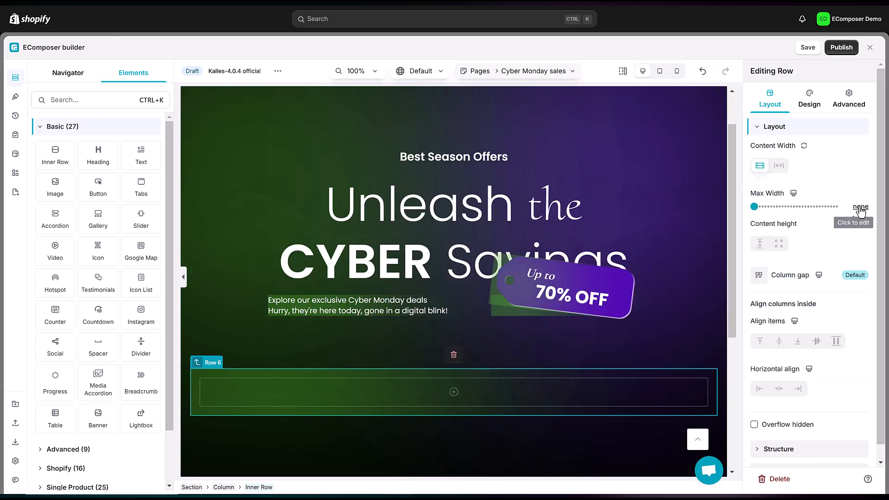
left_click(860, 208)
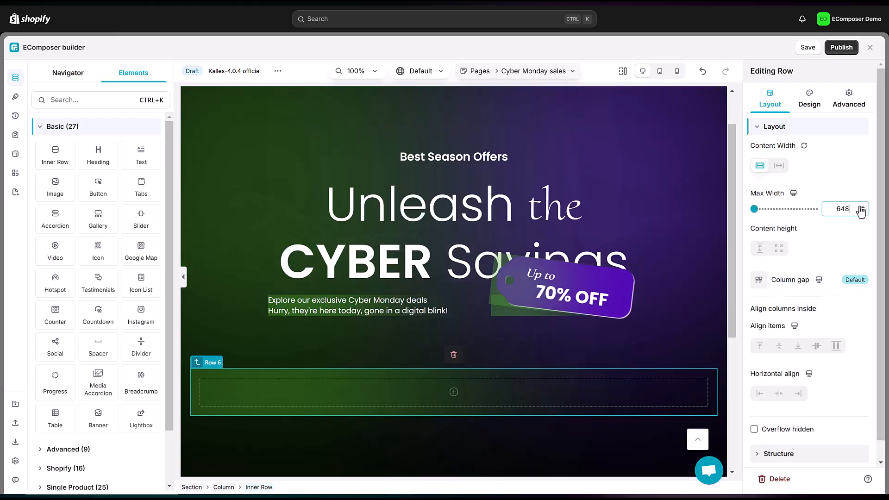
type("648")
key("Return")
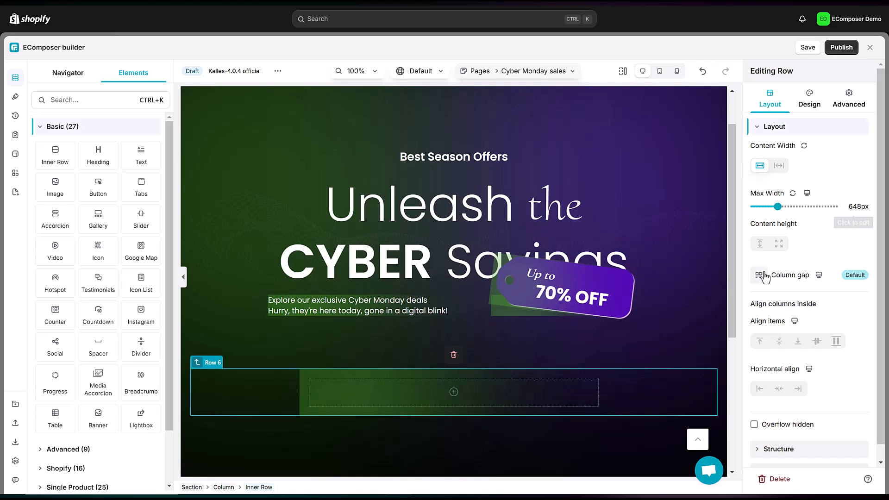
left_click(762, 276)
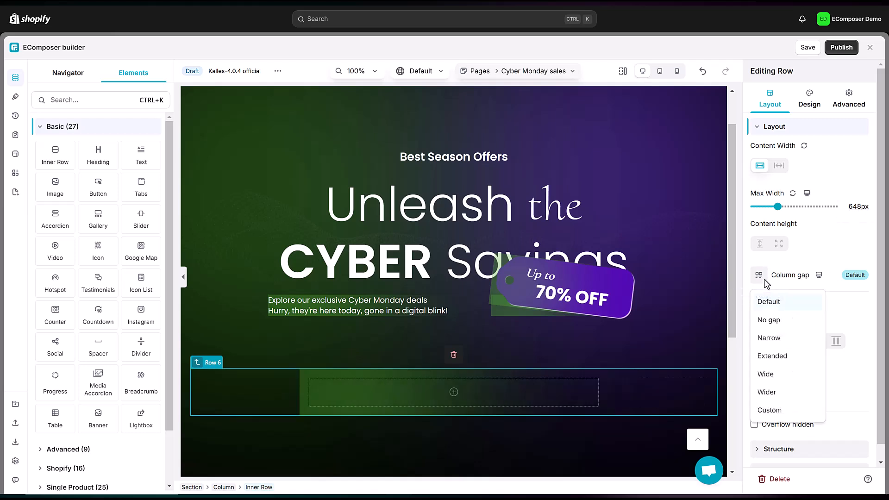
left_click(771, 320)
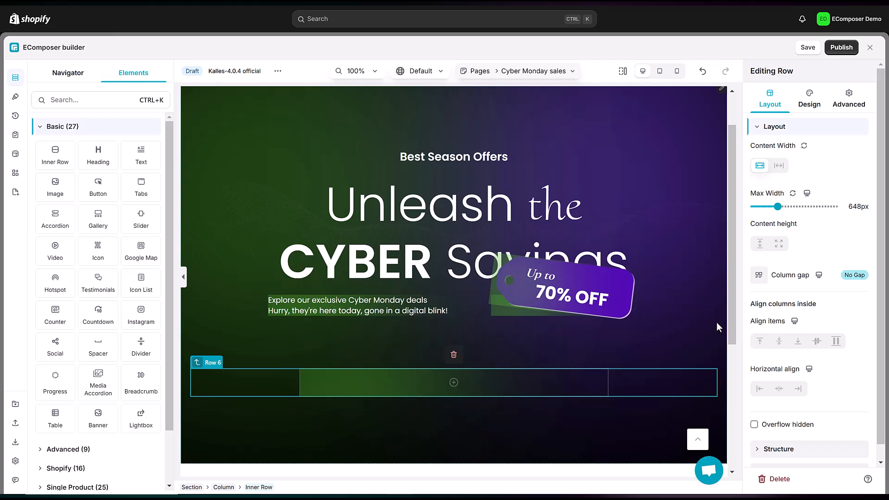
Step: Find the Countdown element and place it in the empty inner row below the deals text
left_click(76, 100)
type("co")
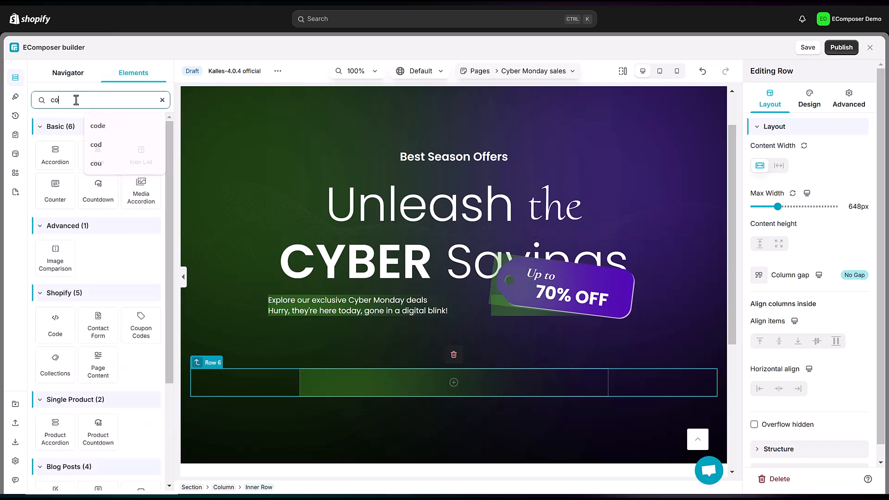
type("un")
left_click_drag(103, 155, 413, 360)
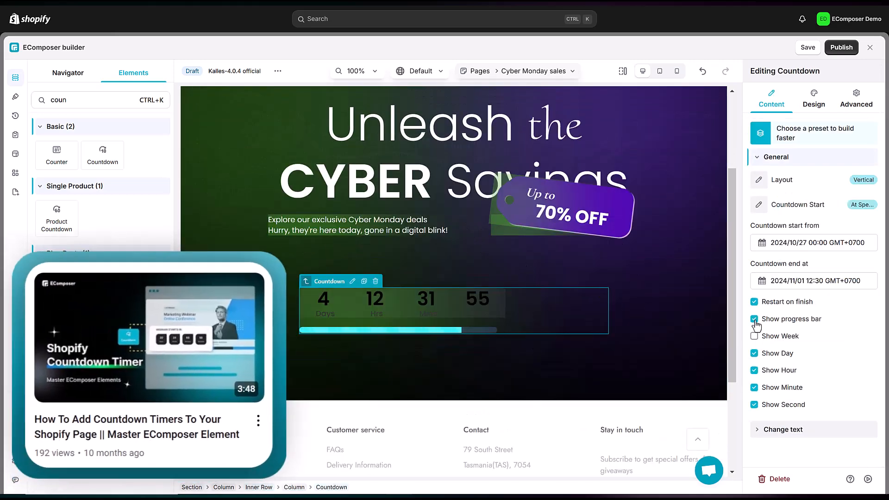
Step: Hide the countdown's progress bar and align the countdown to the center
left_click(755, 320)
left_click(810, 101)
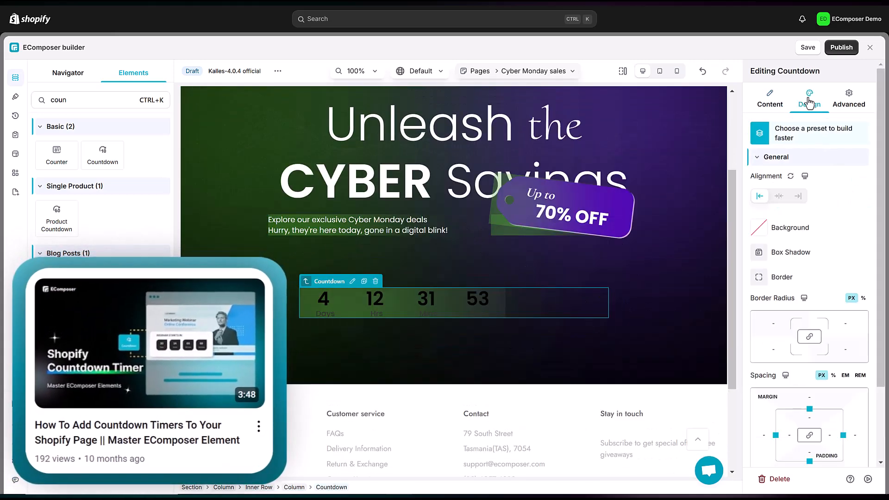
left_click(779, 199)
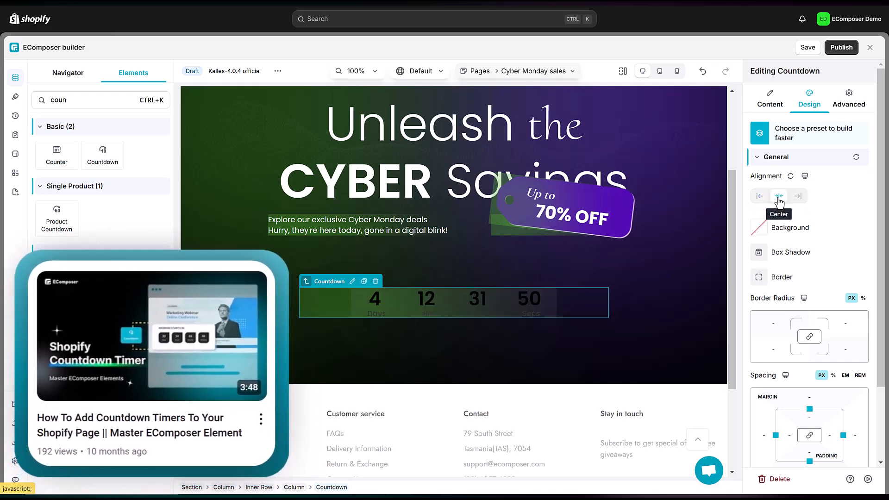
Step: Set the text color of the countdown's numbers to #fff
scroll(821, 313, "down", 1)
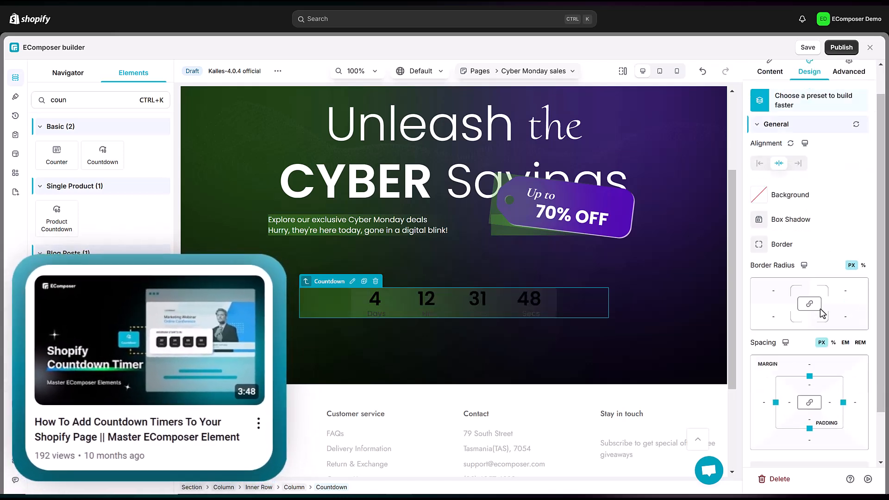
scroll(821, 313, "down", 2)
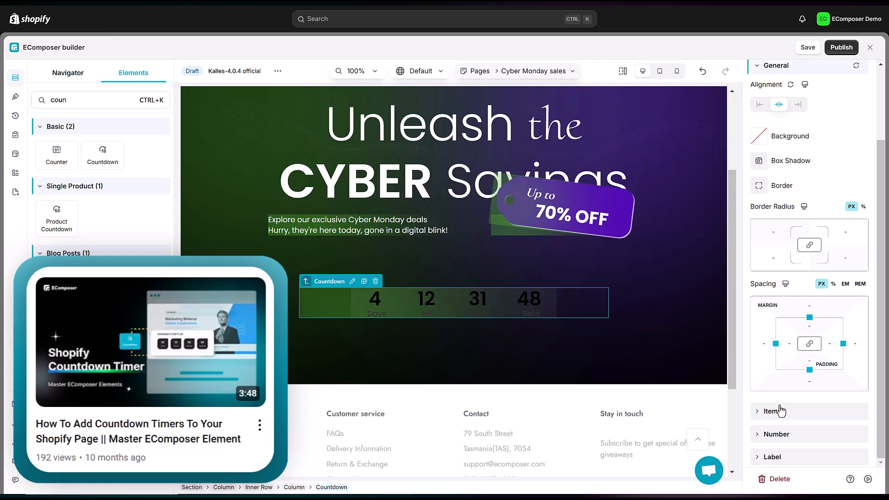
left_click(759, 435)
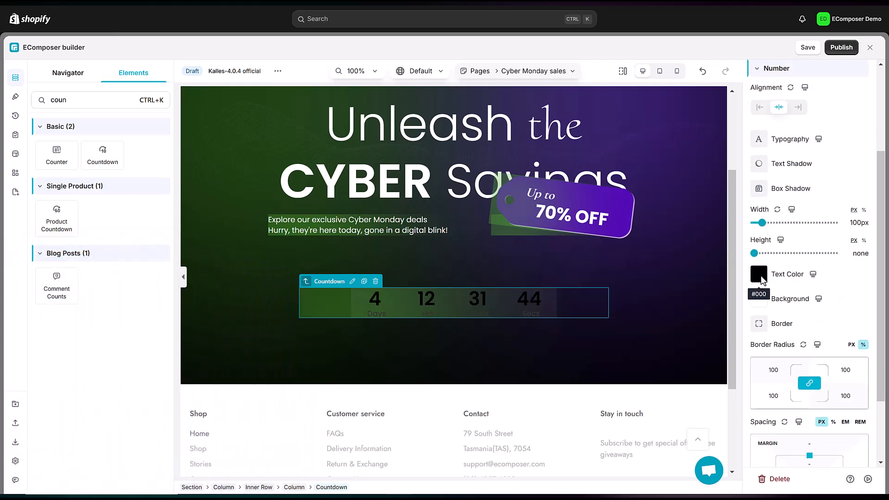
left_click(759, 275)
left_click(784, 433)
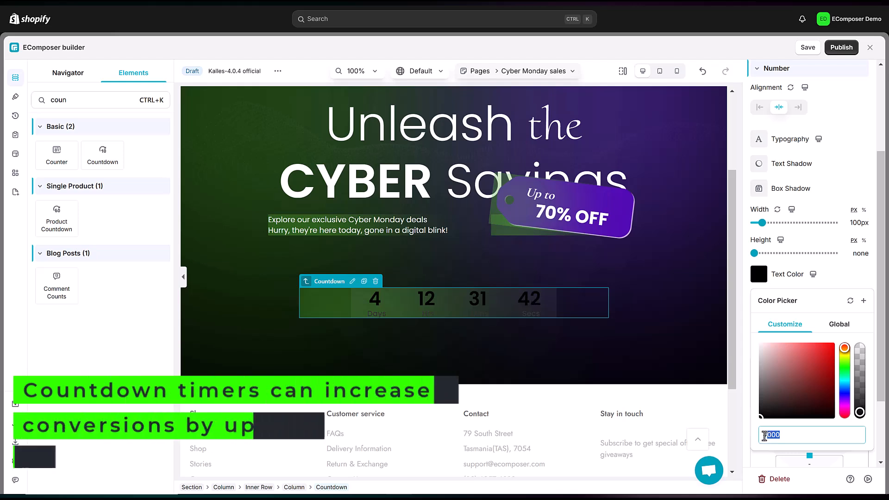
type("#fff")
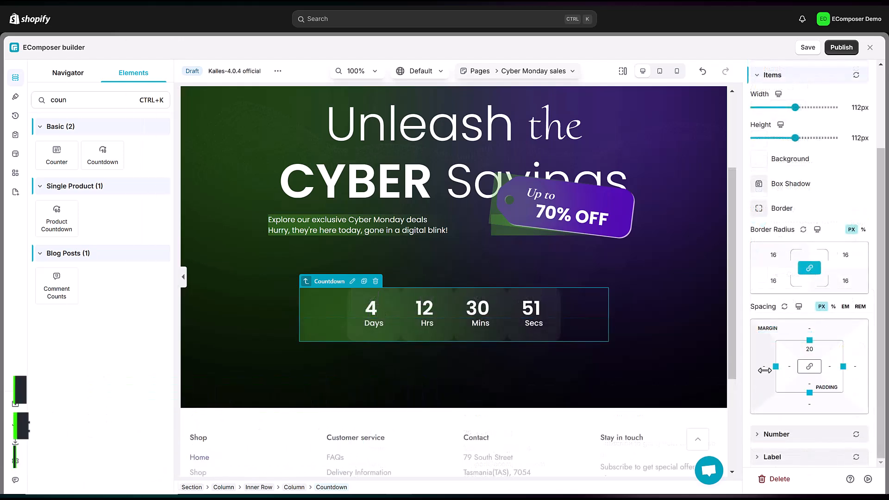
Step: Give the countdown items left and right margins of 20 px
left_click(765, 371)
type("20")
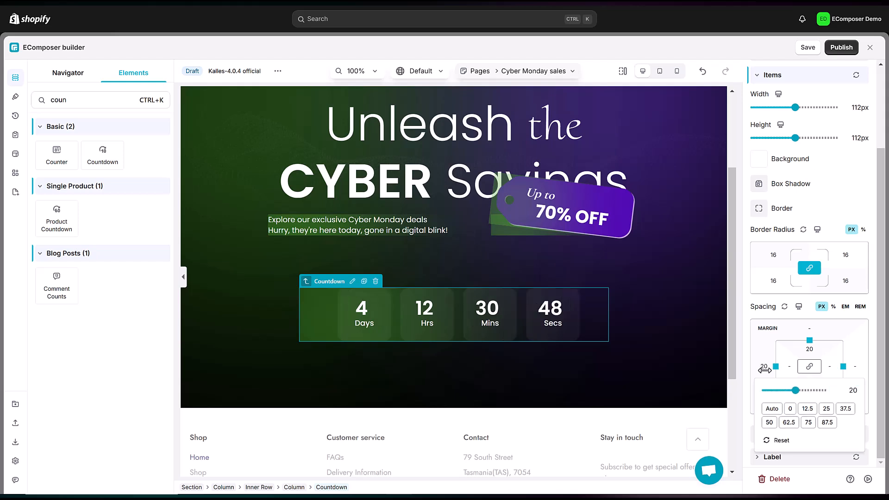
left_click(857, 366)
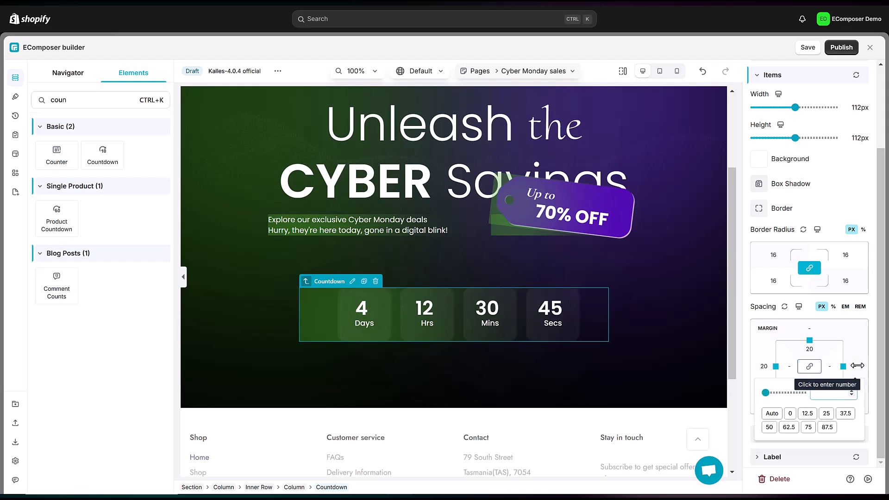
type("20")
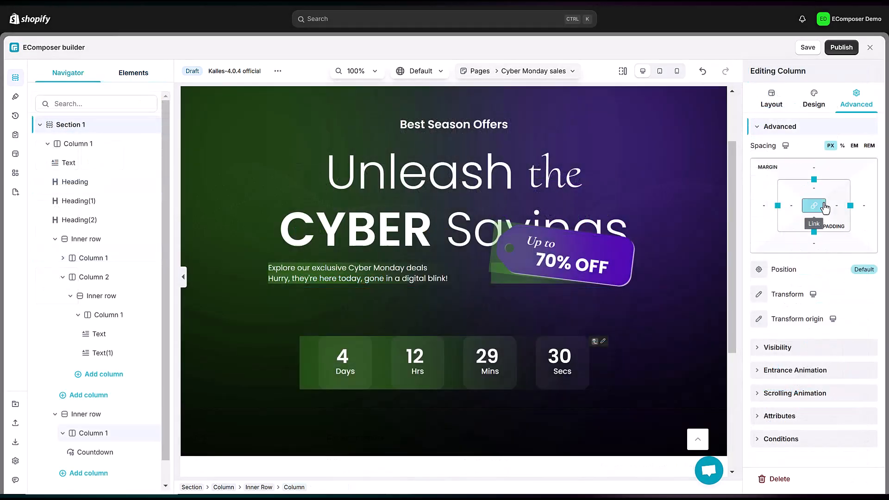
Step: Set the countdown column's padding to 40 px at the top and bottom and 0 at the left and right
left_click(815, 190)
type("40")
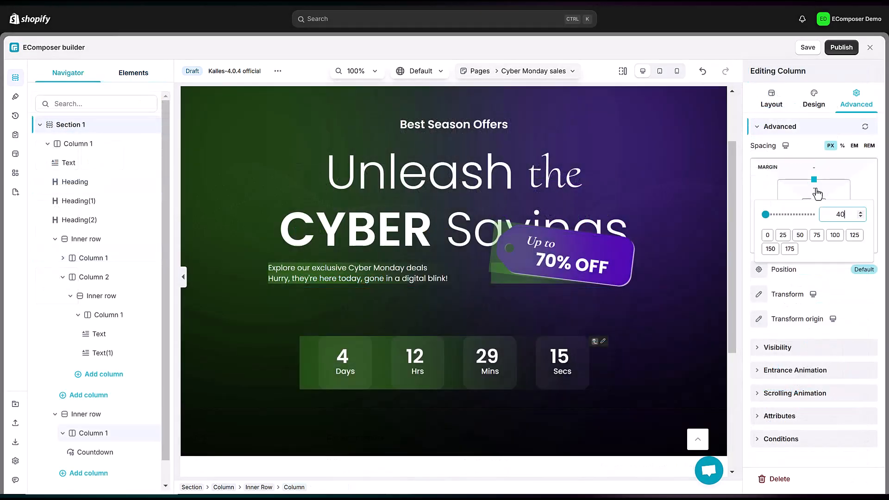
left_click(812, 192)
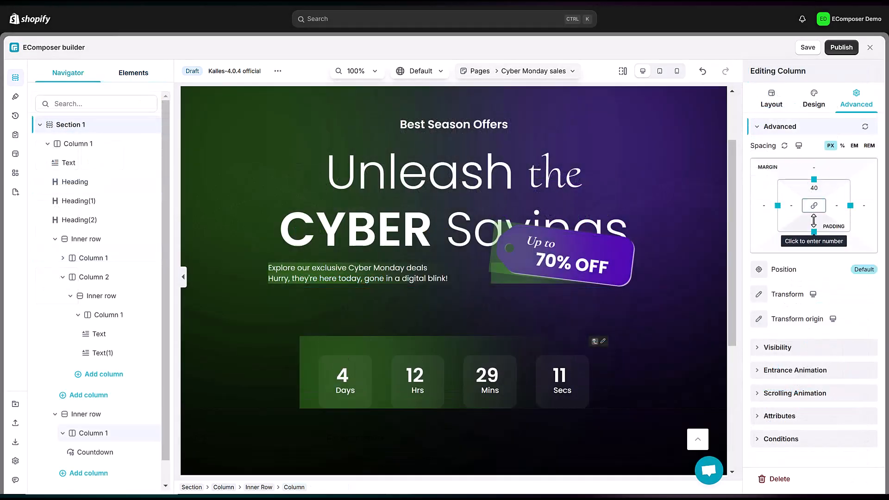
left_click(818, 227)
type("40")
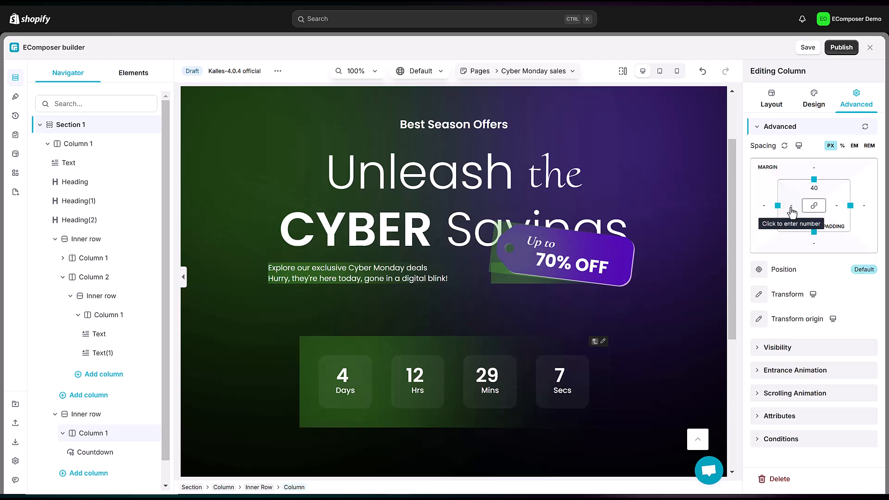
left_click(791, 206)
type("0")
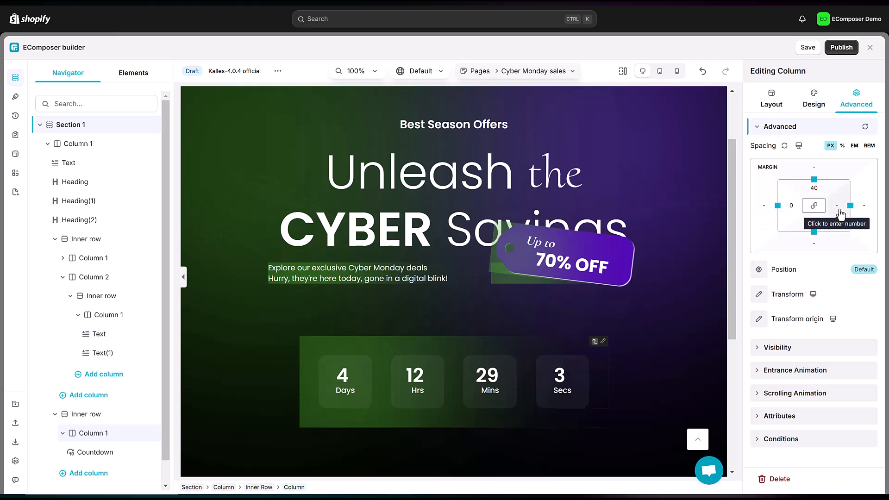
left_click(840, 209)
type("0")
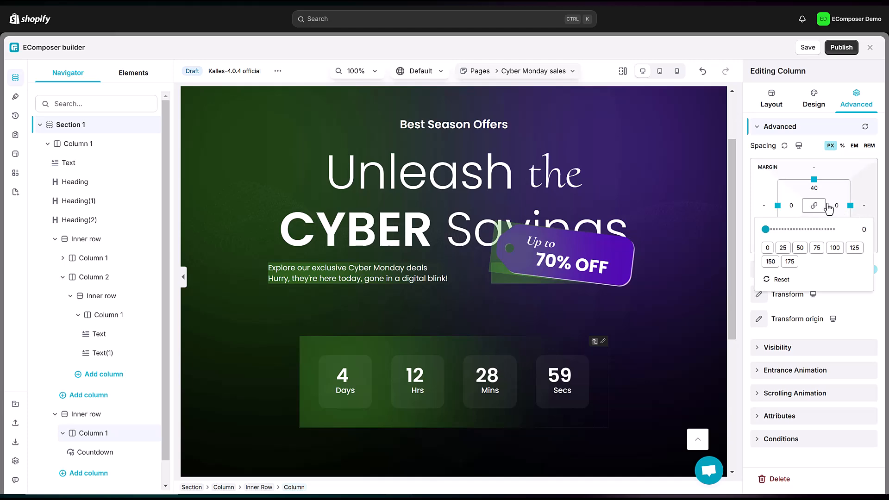
Step: Add custom CSS to the countdown column for a 1px gradient outline from #53B132 to #562EAA with a 48px border radius
left_click(775, 416)
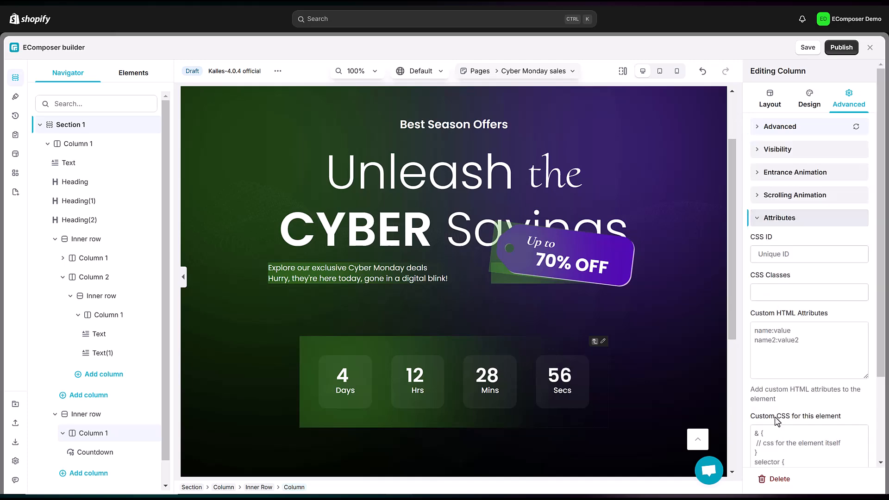
scroll(792, 399, "down", 2)
left_click(779, 343)
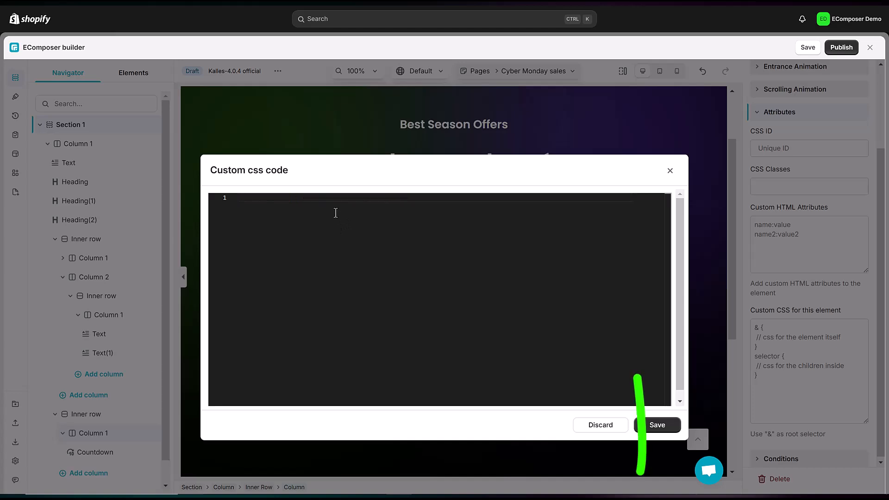
type(".core__column--wrapper:before {     content: \"\";     position: absolute;     top: 0;     right: 0;     bottom: 0;     left: 0;     border-radius: 48px;     padding: 1px;     background: linear-gradient(-90deg,#53B132 0%,#562EAA 100%);     -webkit-mask: linear-gradient(#fff 0 0) content-box,linear-gradient(#fff 0 0);     -webkit-mask-composite: xor;     mask-composite: exclude;     z-index: -1; }")
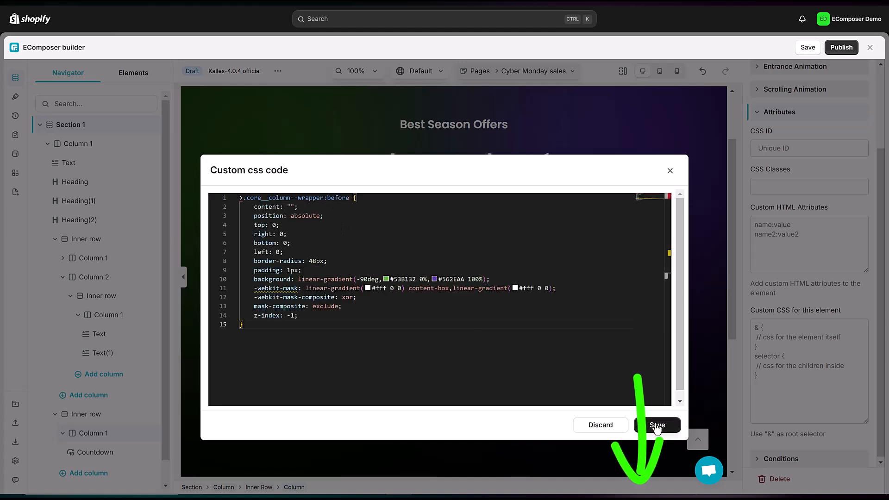
left_click(657, 425)
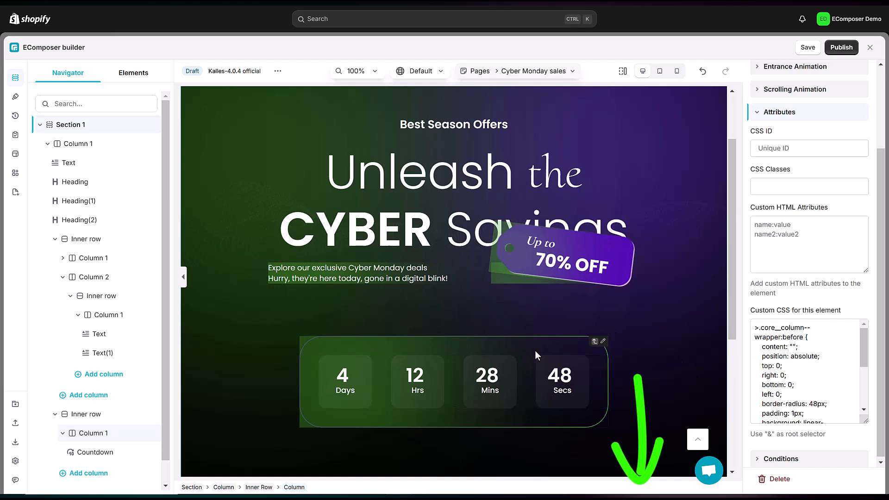
Step: Add an Image element with the flaming clock picture above the countdown in the same column
left_click(139, 75)
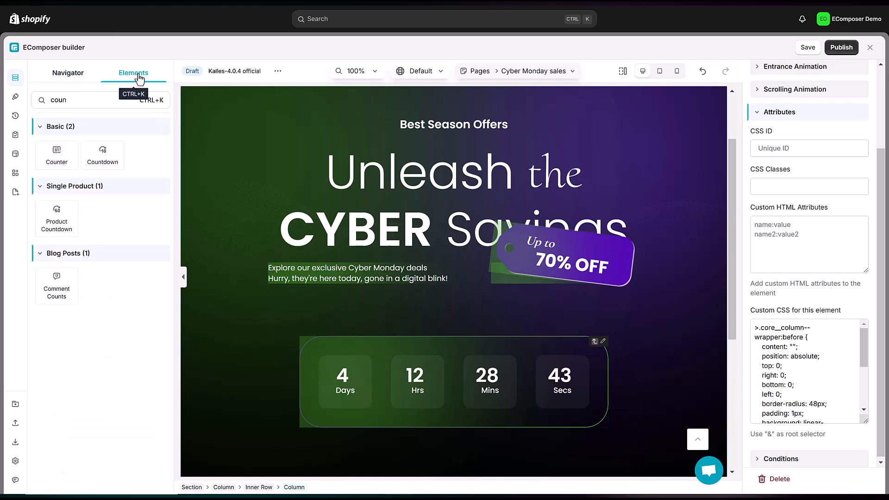
left_click(84, 98)
type("imag")
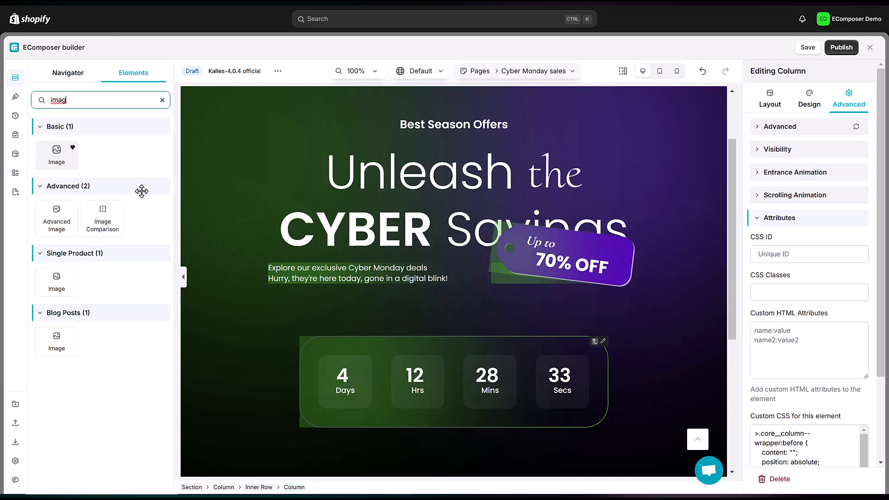
left_click_drag(141, 190, 359, 413)
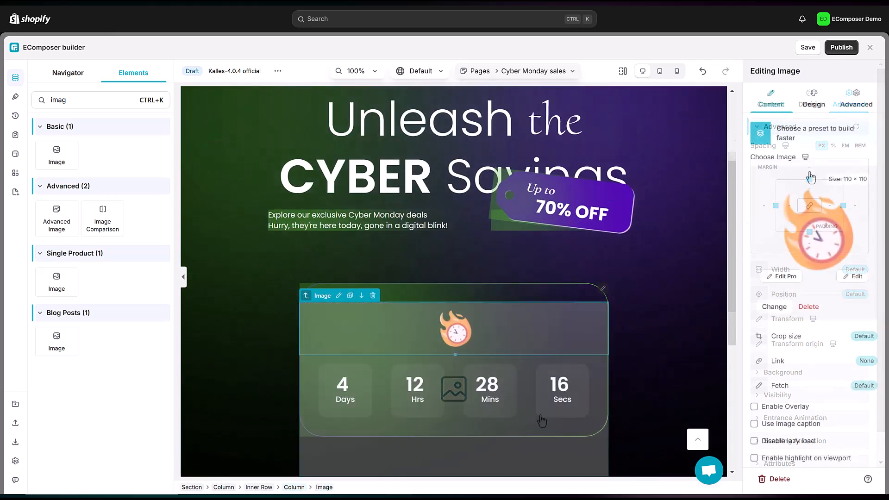
Step: Set the clock image's width to Inline (auto) and its position to Absolute
left_click(856, 102)
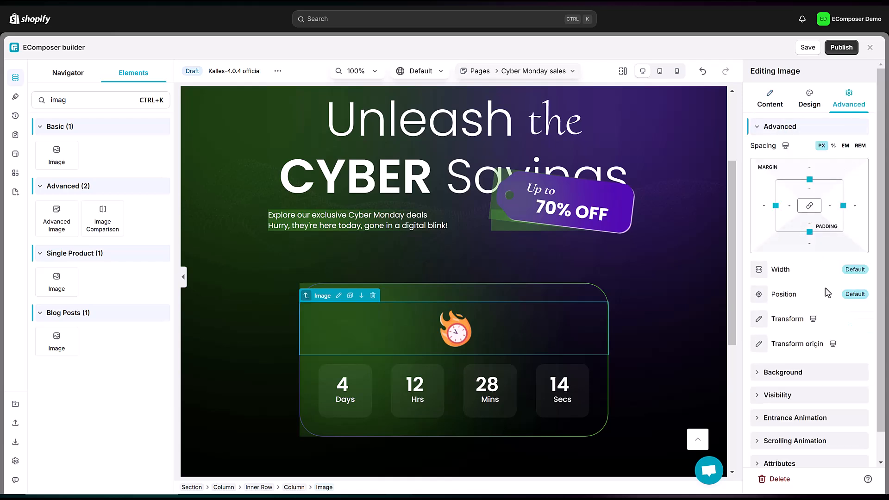
left_click(756, 278)
left_click(770, 337)
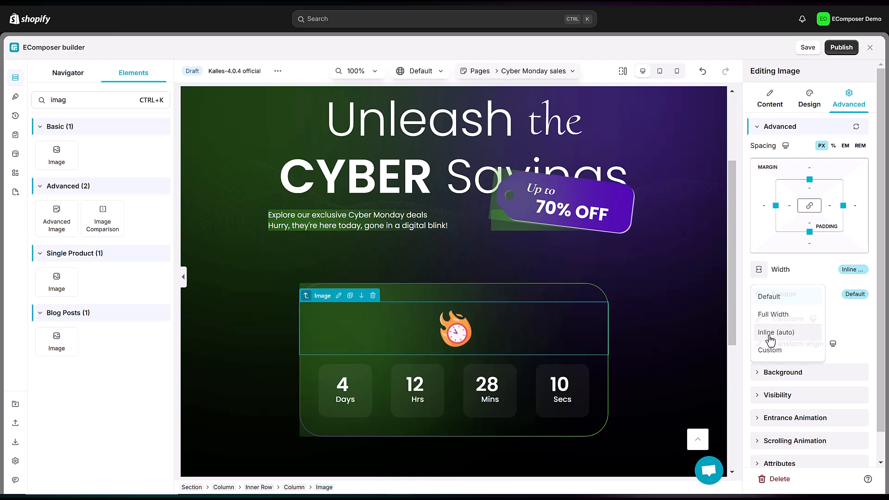
left_click(759, 294)
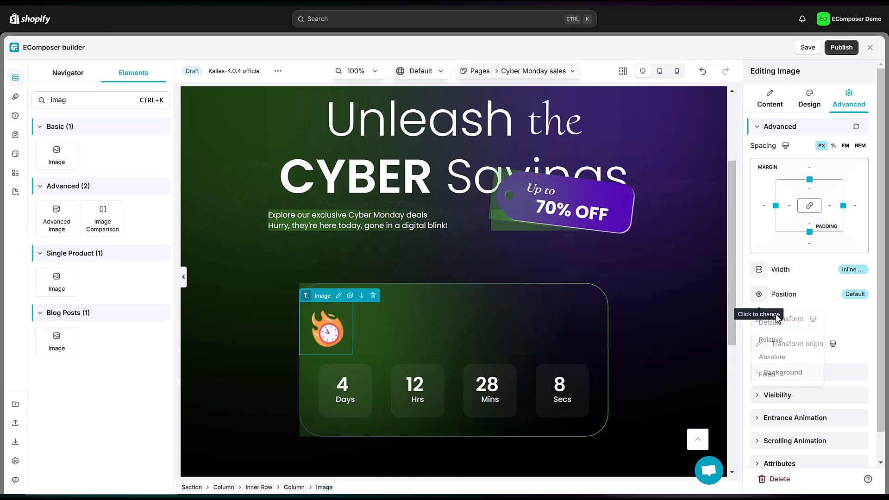
left_click(772, 357)
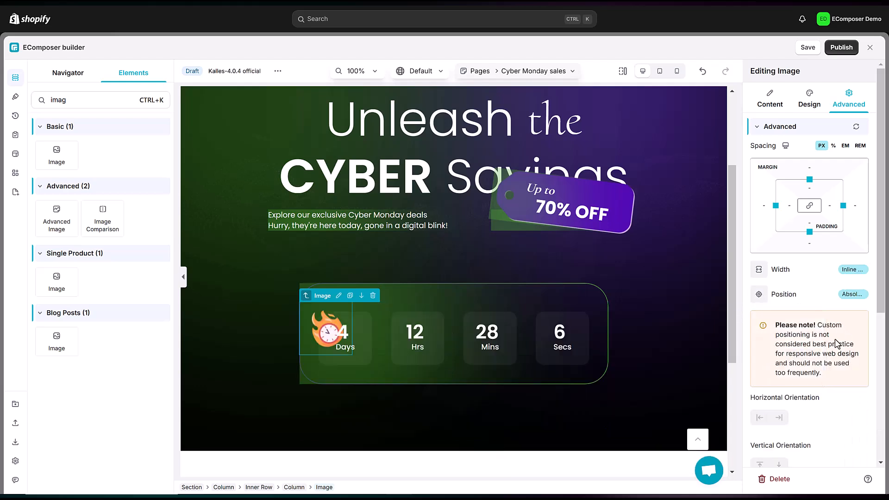
Step: Anchor the clock image to the left and top of the countdown column, with a vertical offset of -70 px
scroll(804, 393, "down", 2)
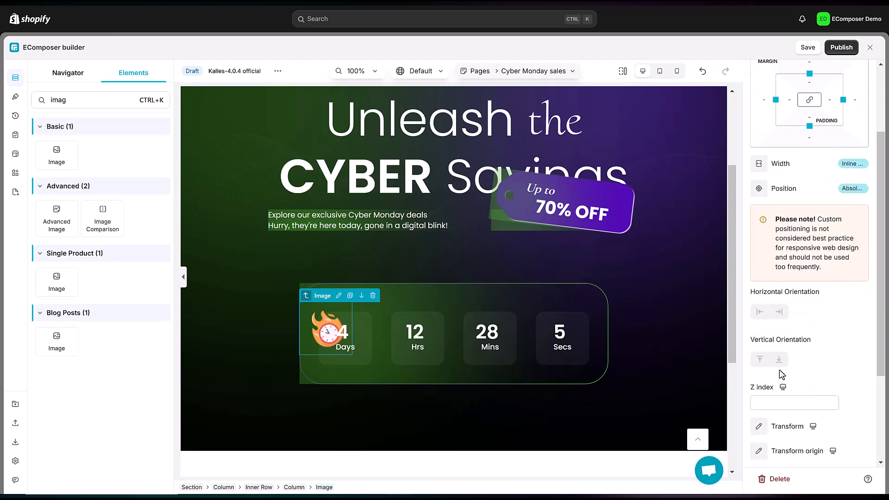
left_click(759, 312)
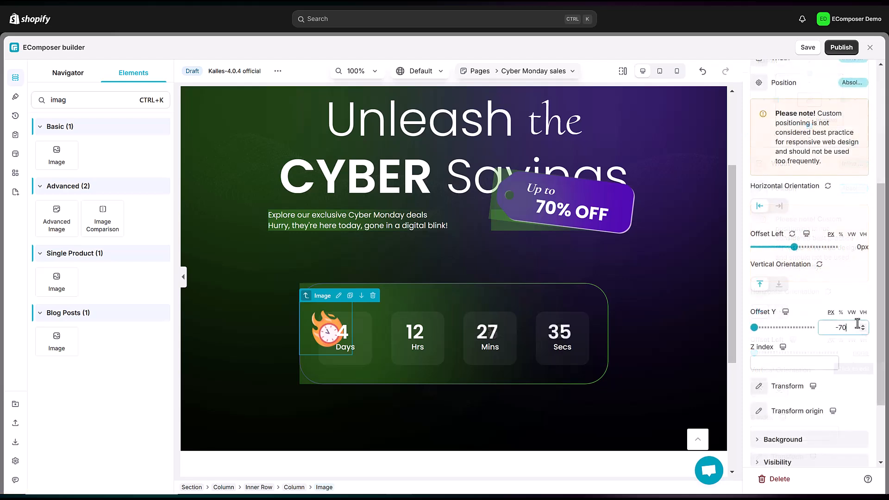
key("Return")
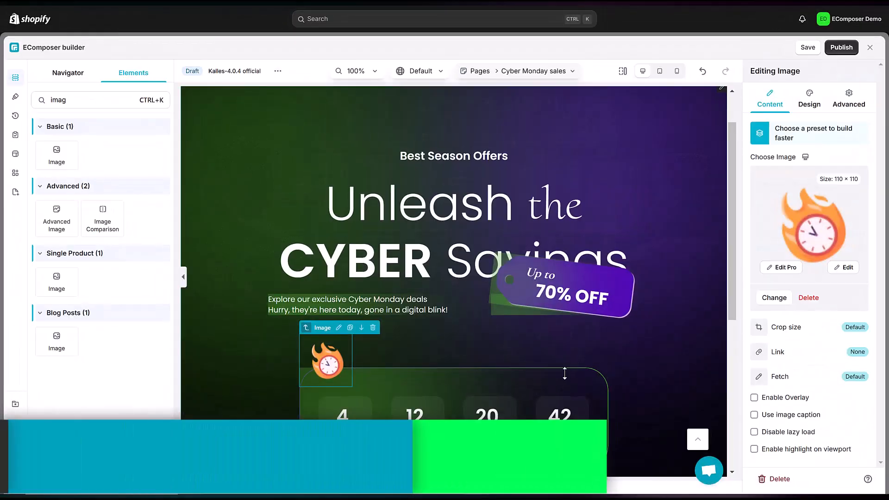
Step: Add a new section below the hero banner and give it a #000 background
scroll(401, 282, "down", 5)
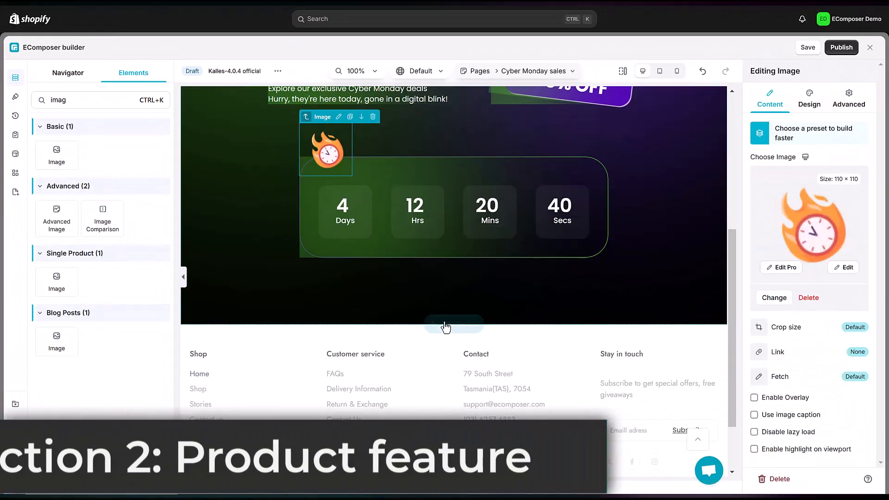
left_click(445, 325)
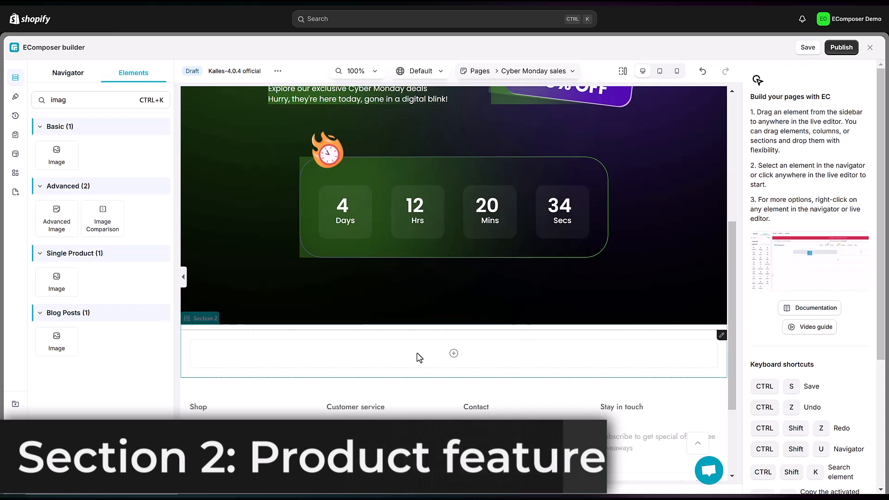
left_click(201, 322)
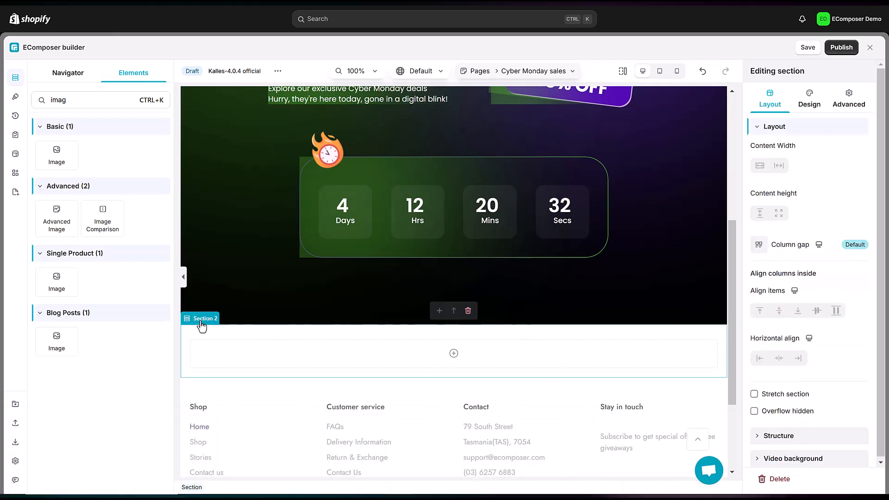
left_click(816, 99)
left_click(754, 179)
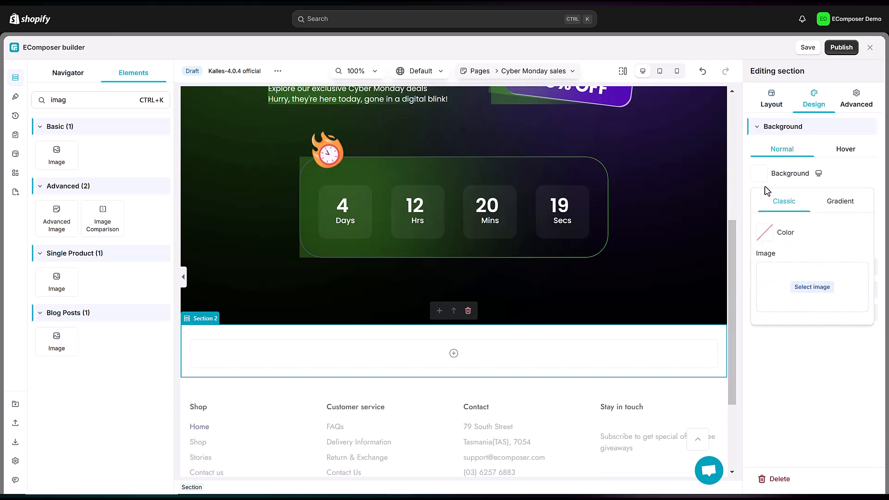
left_click(765, 235)
left_click(794, 393)
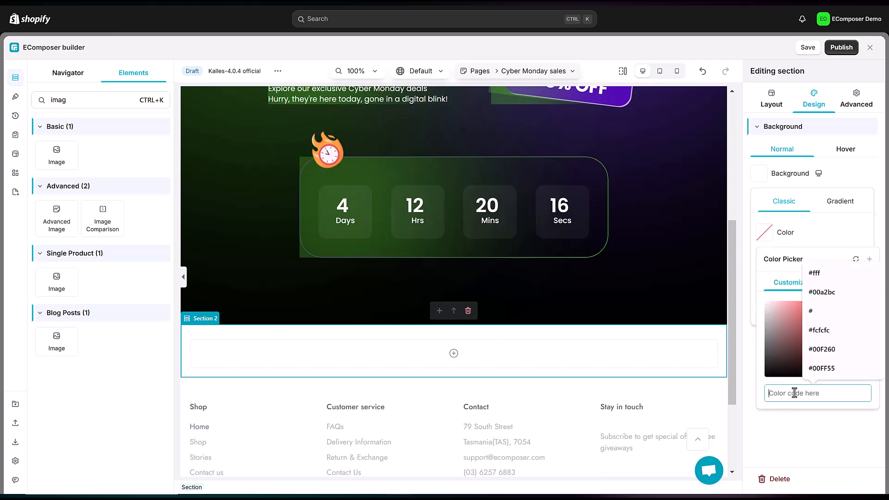
type("#000")
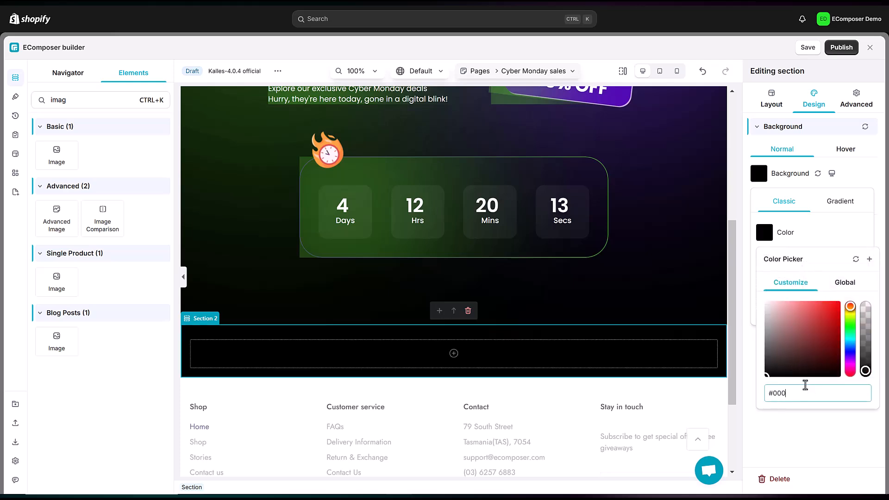
left_click(814, 238)
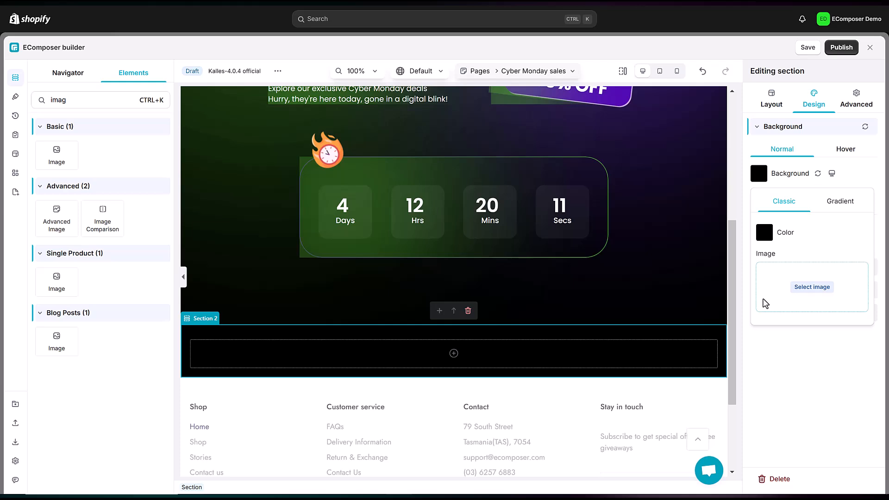
Step: Set the new section's padding to 0 px at the top and 50 px at the bottom
left_click(858, 101)
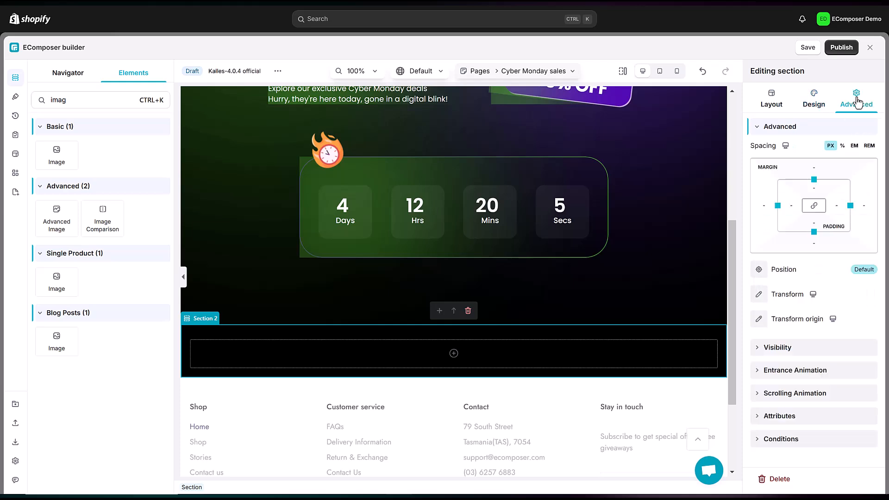
left_click(816, 190)
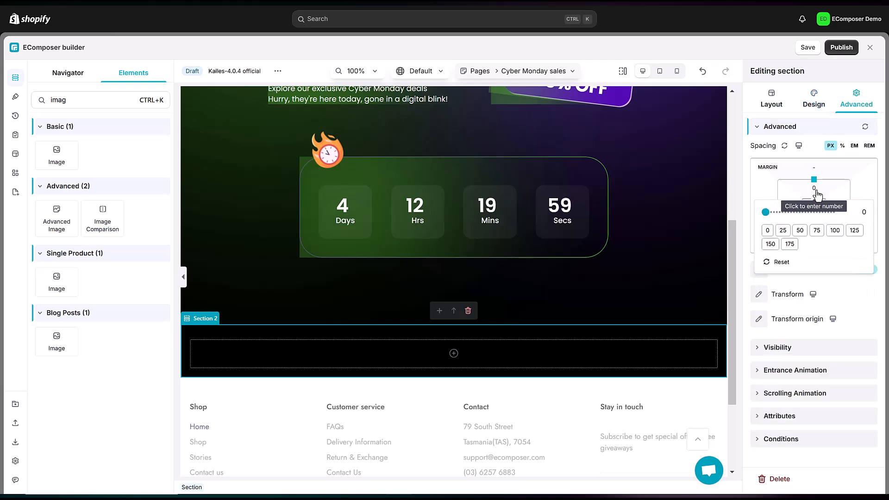
left_click(814, 223)
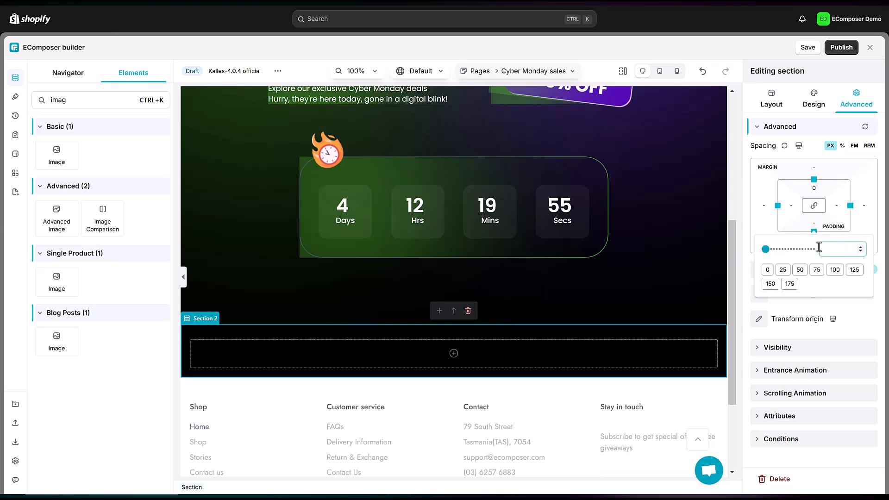
left_click(800, 265)
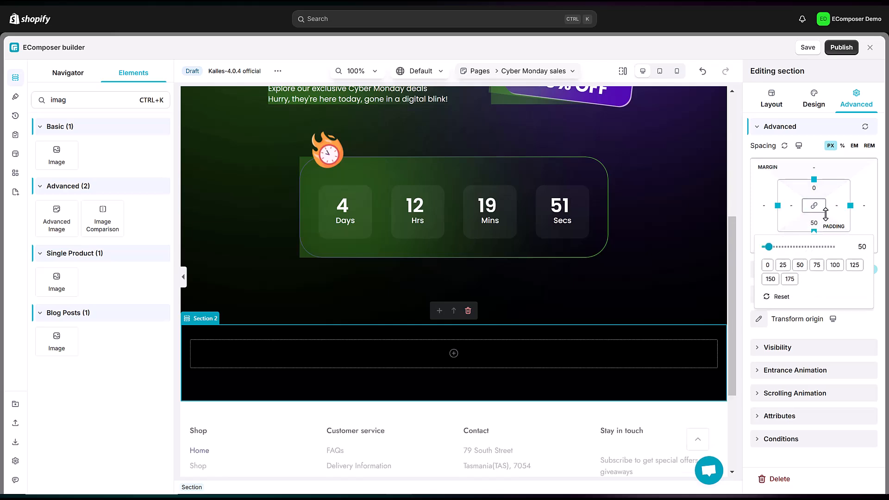
Step: Add an Inner Row to the new section and make its content width boxed with a 1320 px maximum
double_click(79, 99)
type("i")
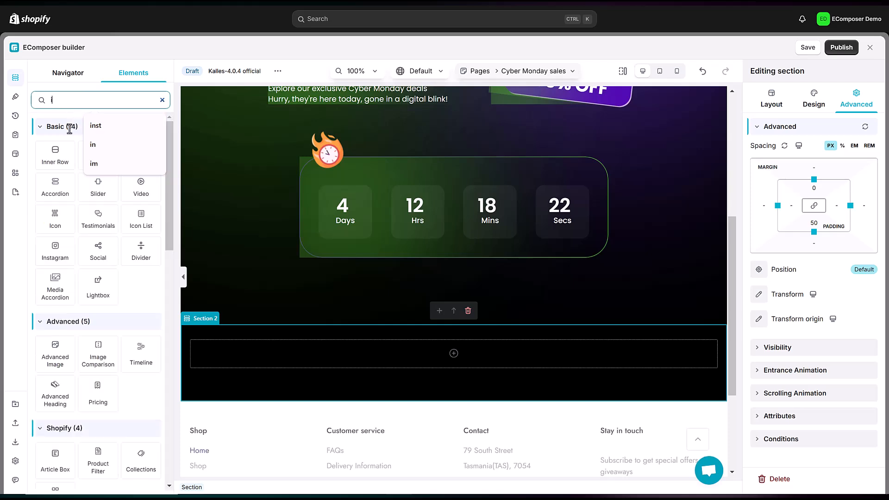
left_click_drag(58, 161, 313, 360)
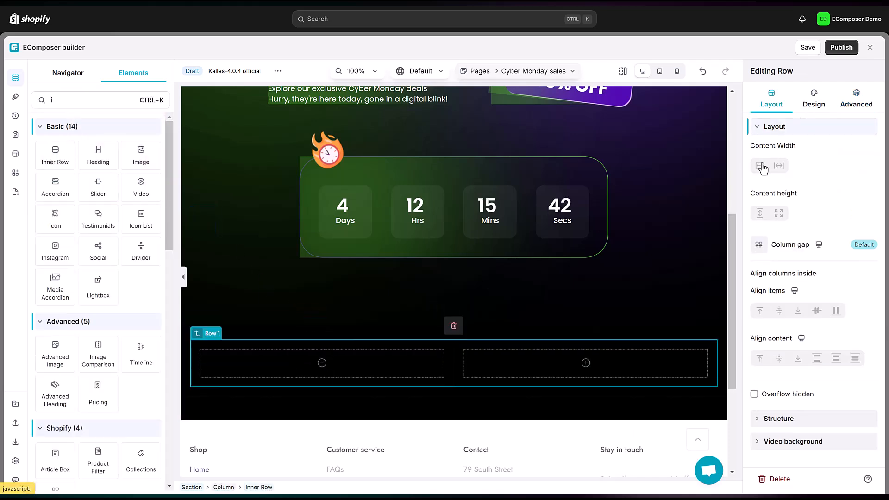
left_click(760, 165)
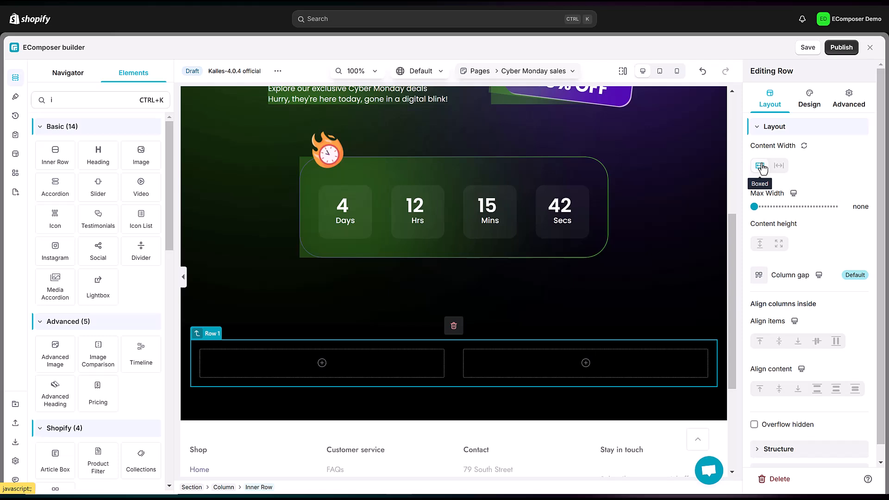
left_click(860, 207)
type("1320")
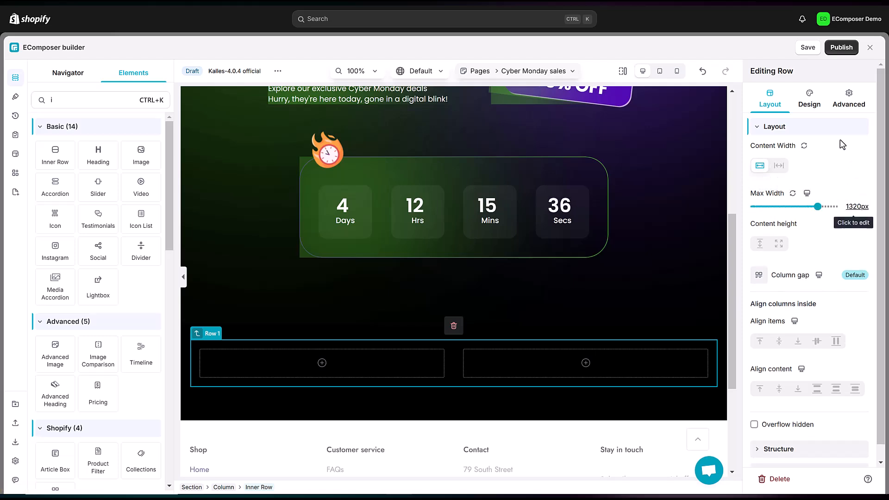
Step: Set the inner row's top margin to 25 px and insert a third column in it
left_click(851, 100)
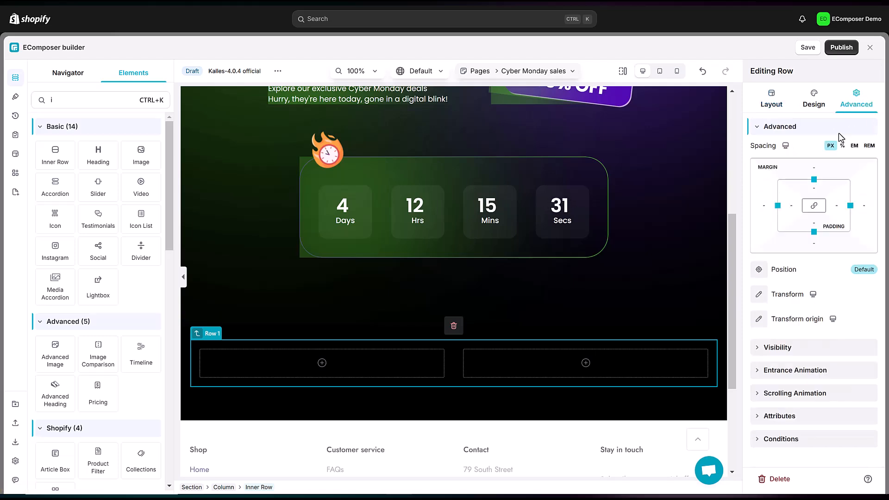
left_click(814, 175)
key("Return")
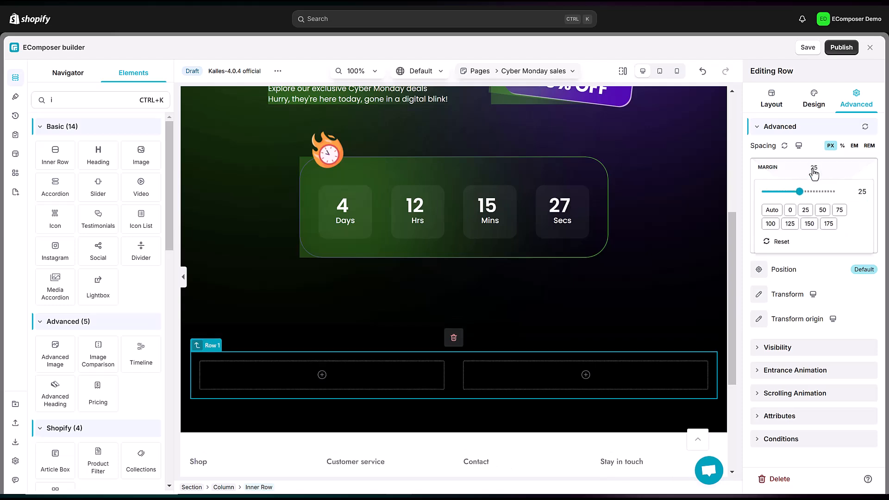
right_click(507, 374)
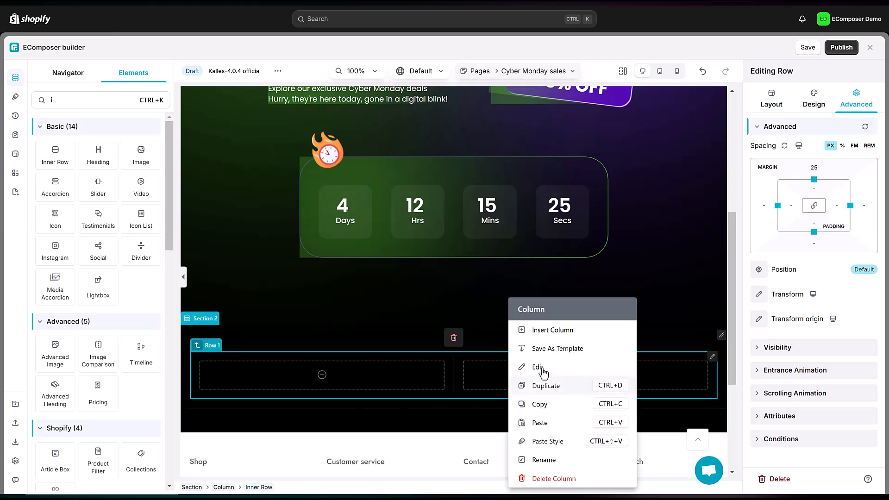
left_click(552, 331)
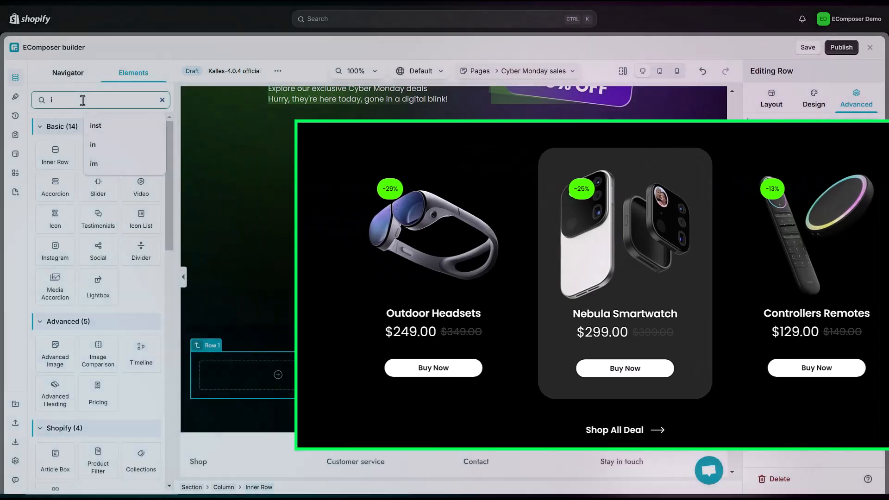
Step: Search the element library for a product element for the three-column row
key("BackSpace")
type("p")
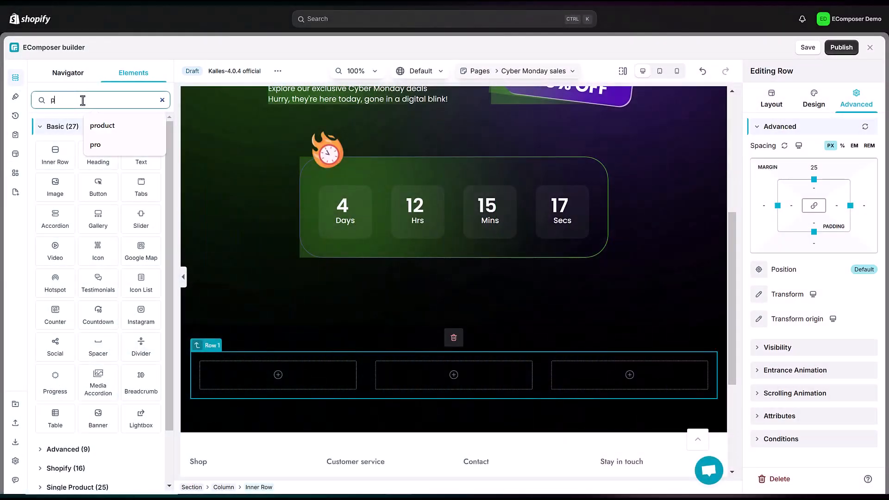
Step: Add a Product Box to the first column of the empty row and assign the Outdoor Headsets product to it
type("ro")
left_click_drag(55, 215, 258, 382)
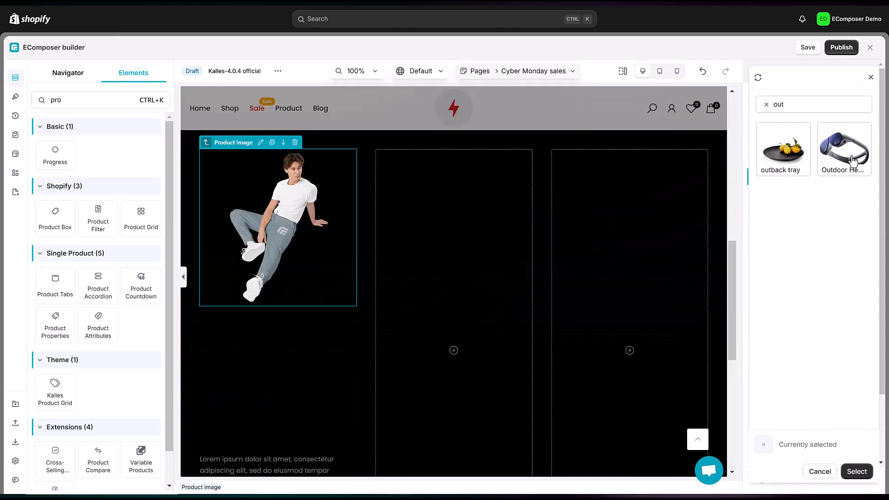
left_click(854, 161)
left_click(856, 470)
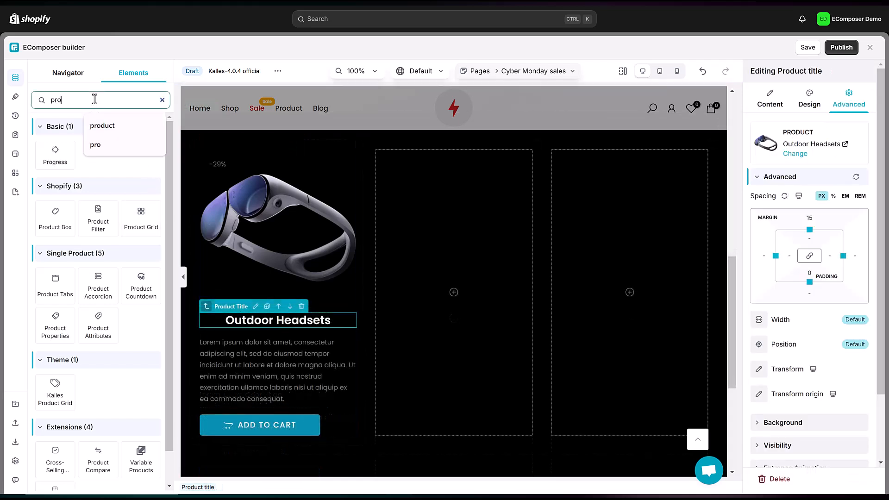
Step: Find the product price element and place it below the Outdoor Headsets title in the product box
key("BackSpace")
type("ice")
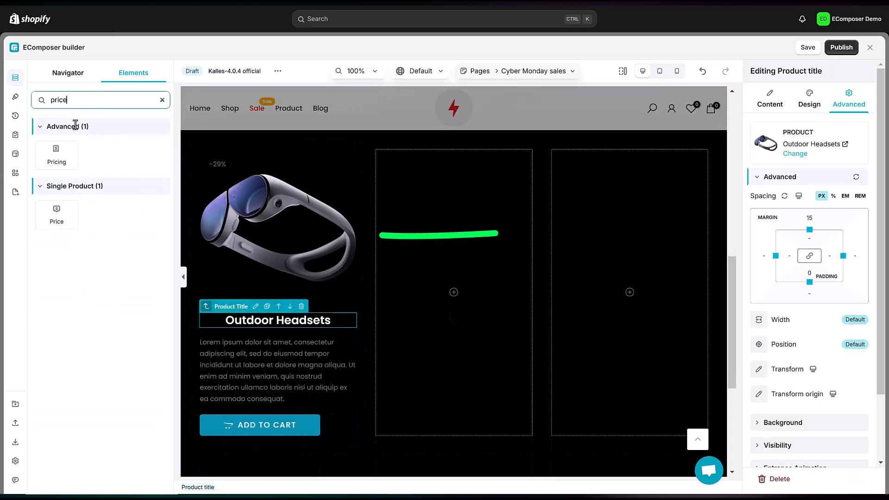
left_click_drag(56, 154, 261, 343)
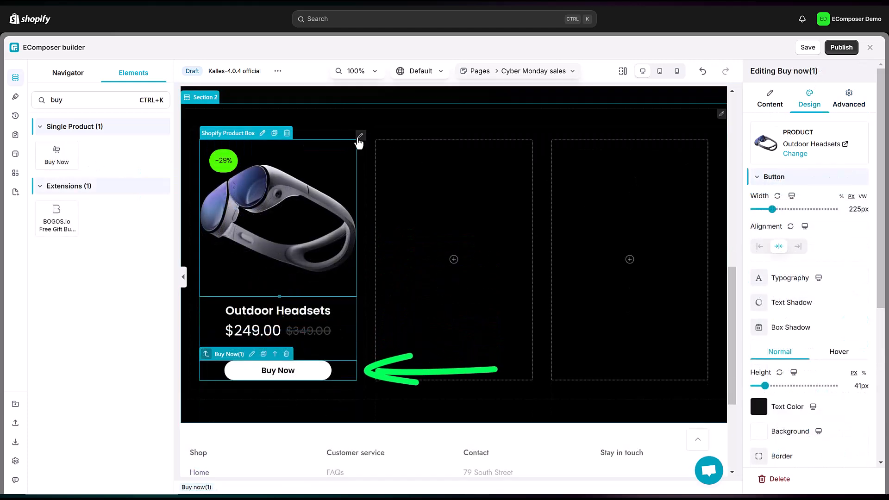
Step: Duplicate the column that contains the Outdoor Headsets product box
left_click(360, 136)
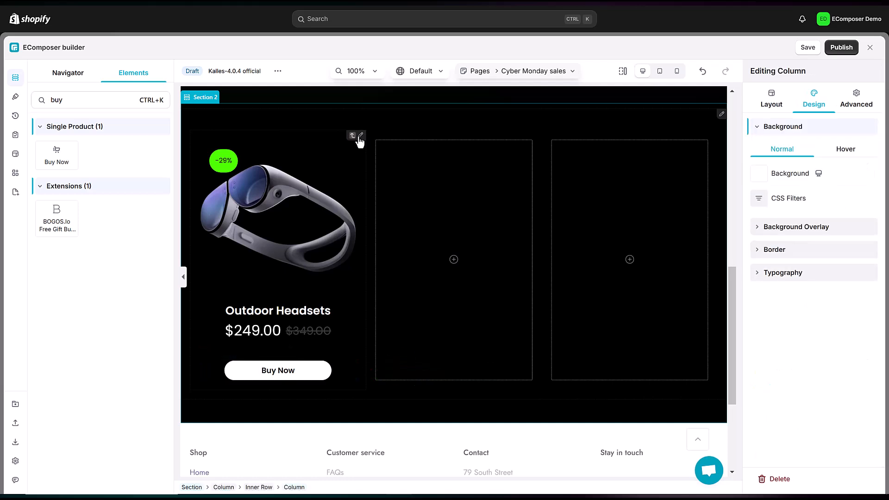
left_click(360, 137)
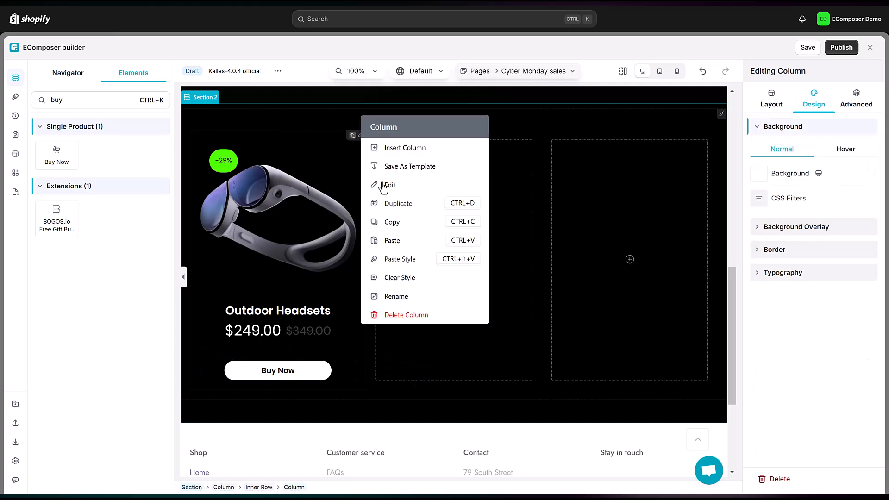
left_click(391, 205)
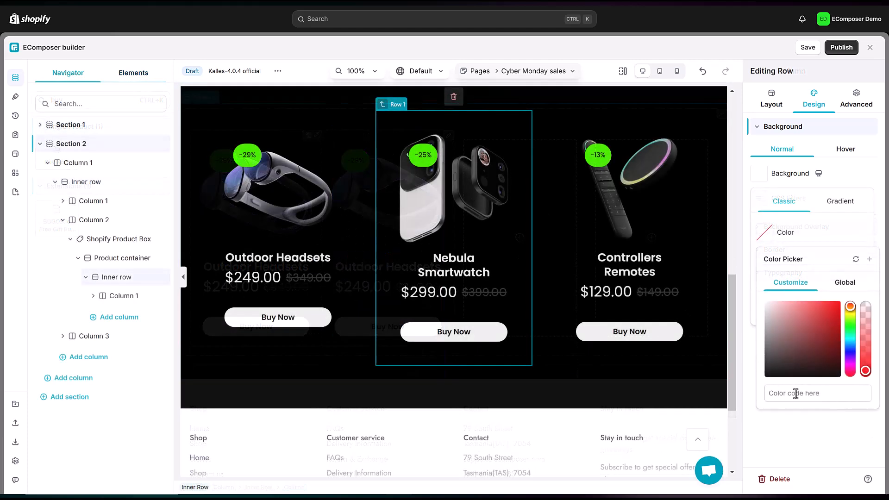
Step: Give the Nebula Smartwatch card's inner row a #fff background color at 0.12 opacity
left_click(795, 389)
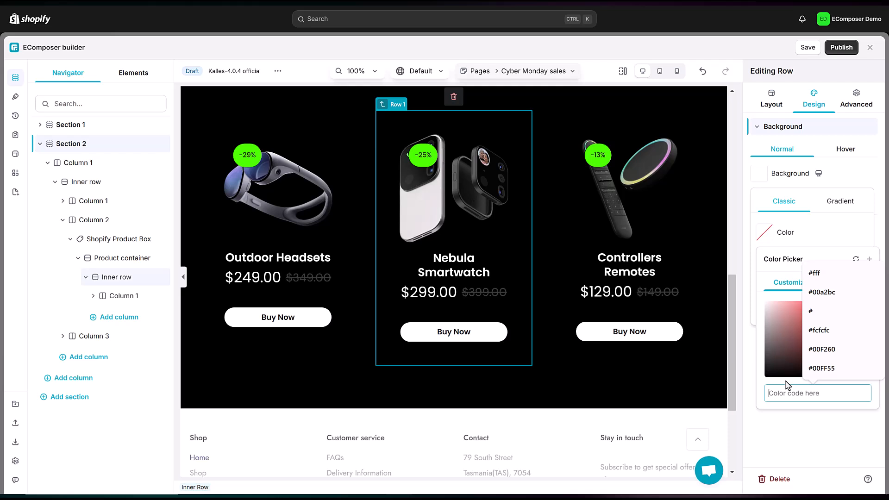
type("#fff")
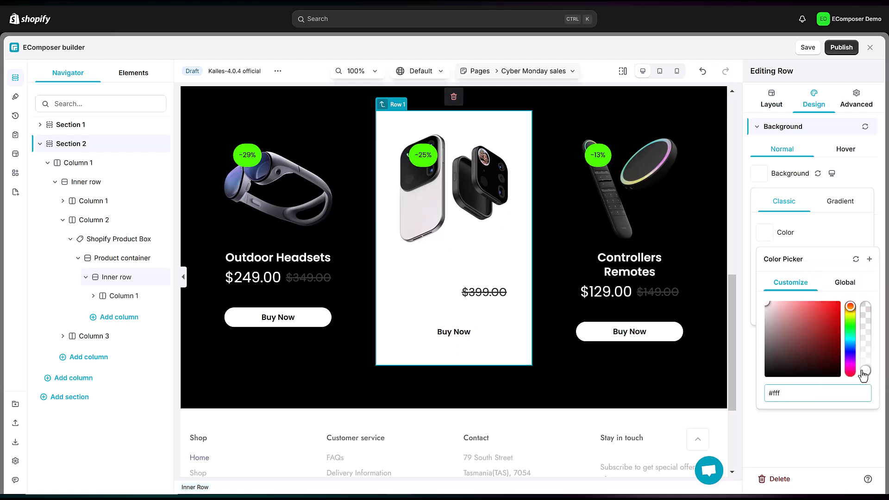
left_click_drag(864, 371, 865, 319)
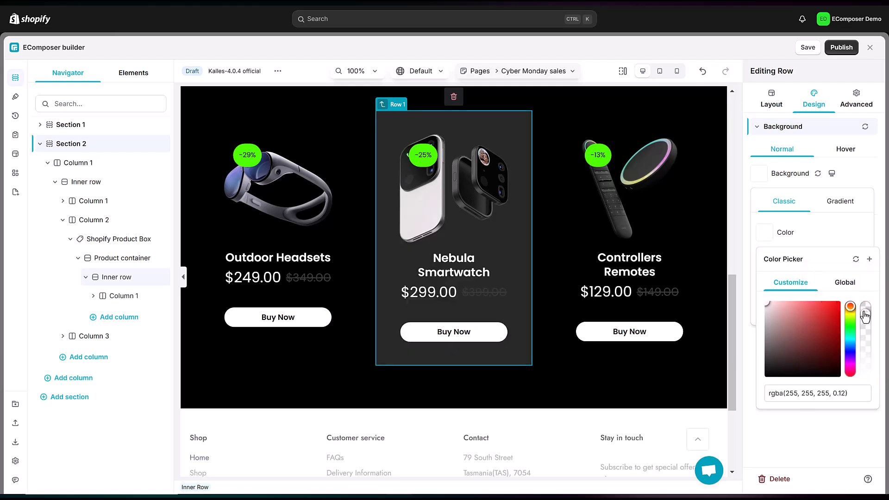
left_click(584, 372)
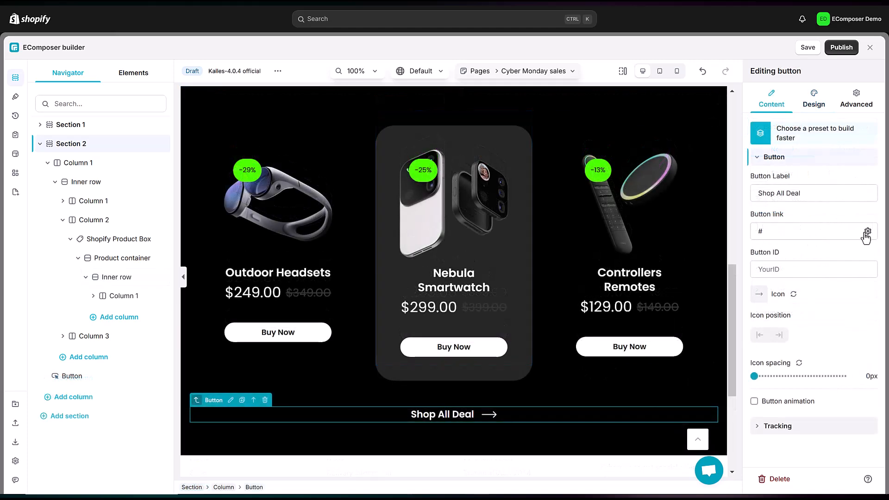
Step: Link the Shop All Deal button to the Cyber Monday collection and have it open in a new tab
left_click(866, 233)
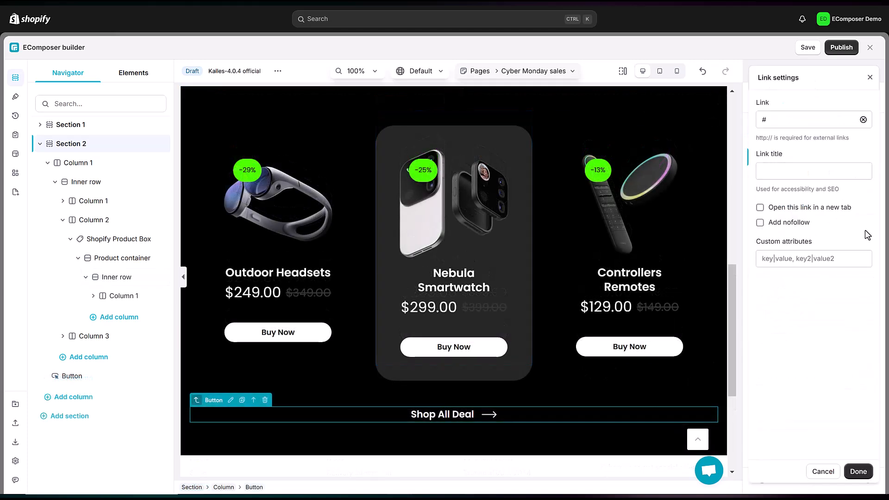
left_click(788, 120)
key("BackSpace")
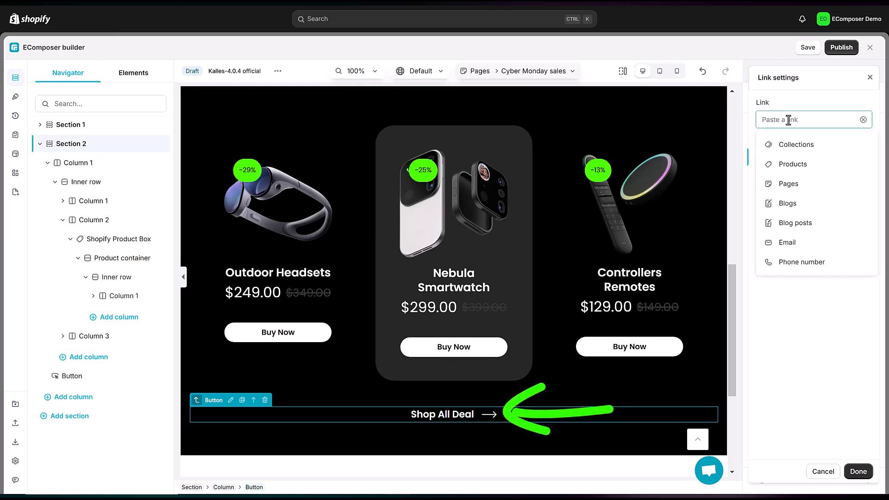
left_click(791, 145)
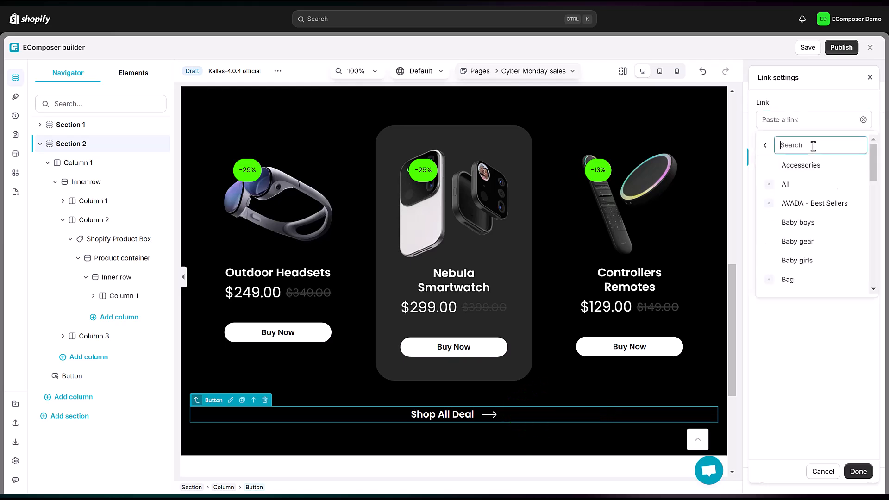
type("cybe")
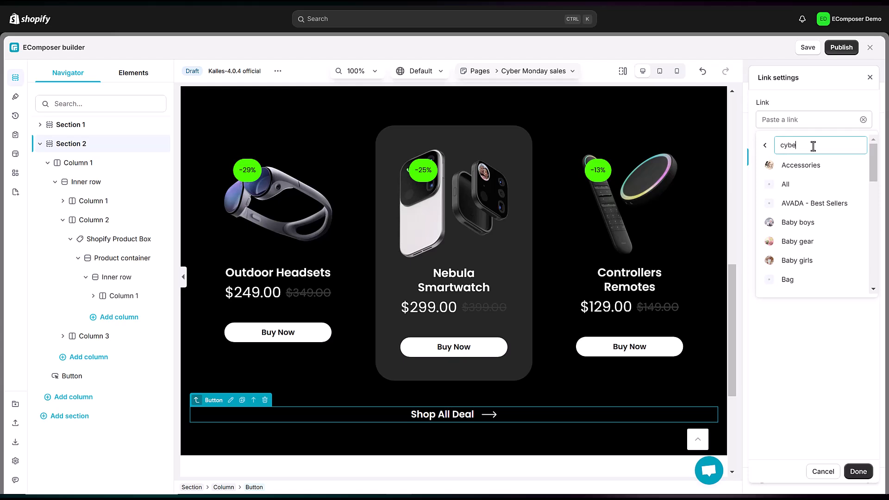
type("r")
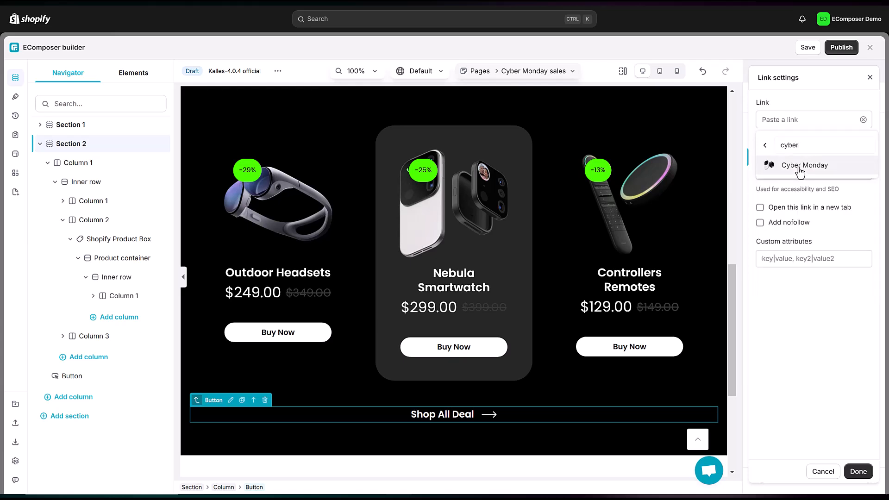
left_click(800, 166)
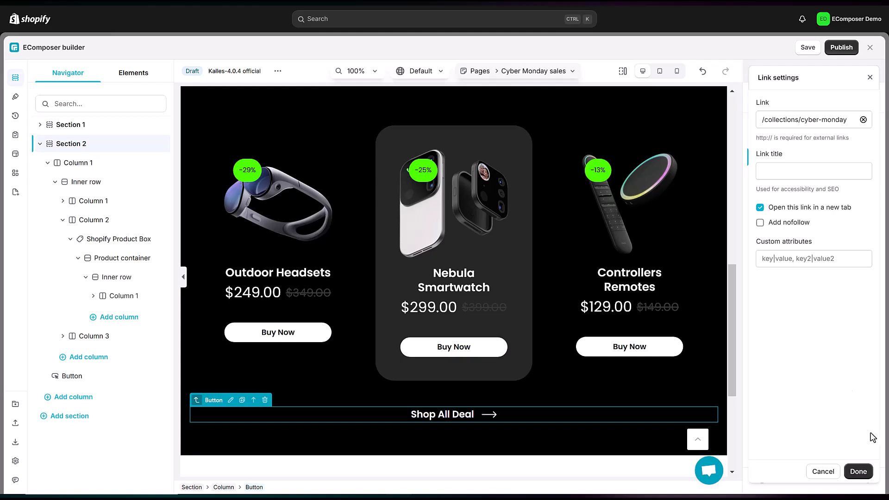
left_click(859, 472)
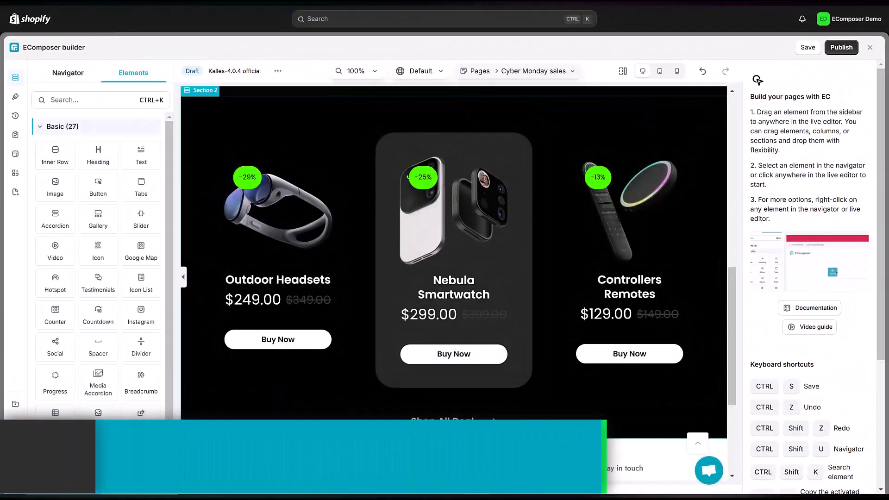
Step: Add a single-column section below the Shop All Deal button and set its column gap to No gap
scroll(540, 379, "down", 5)
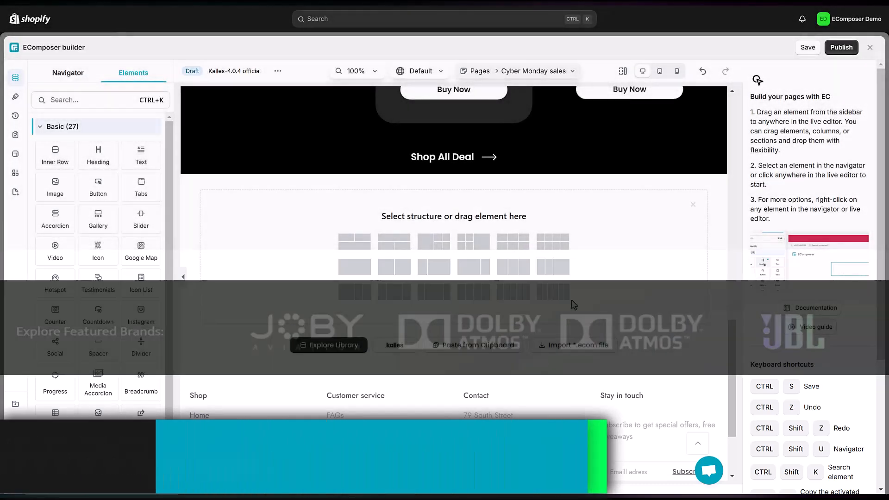
left_click(355, 268)
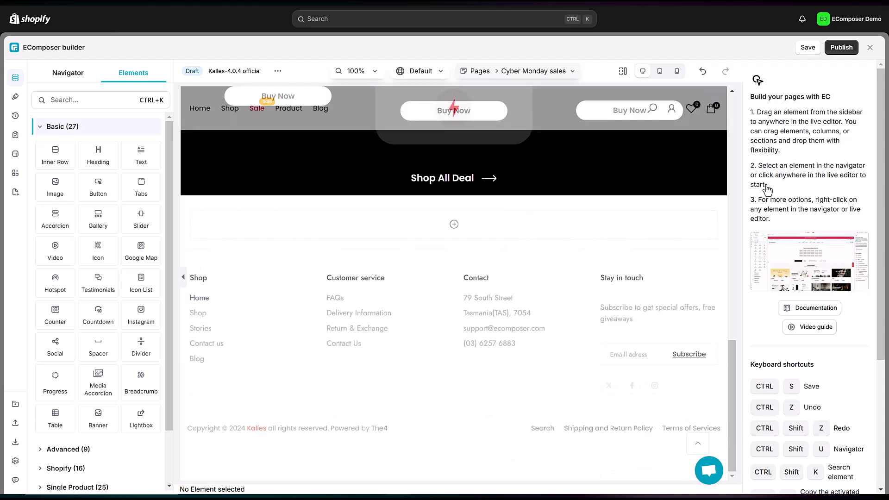
left_click(776, 246)
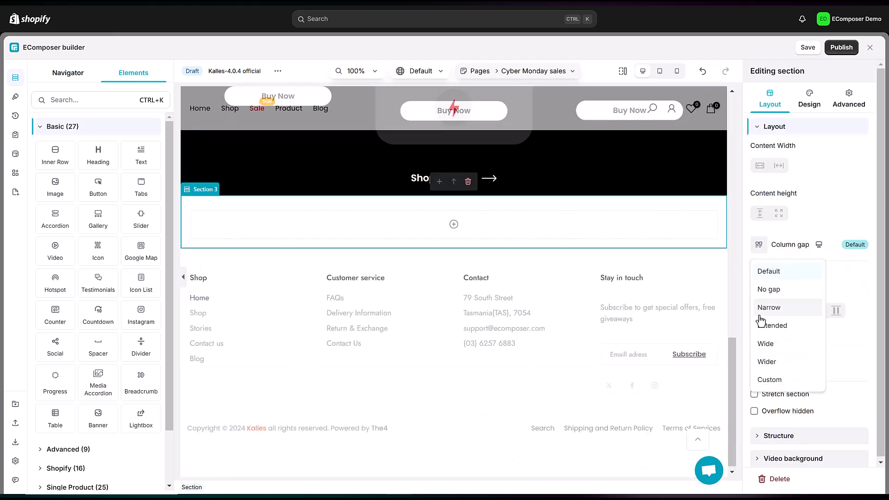
left_click(766, 291)
Step: Set the new section's background color to #000
left_click(817, 103)
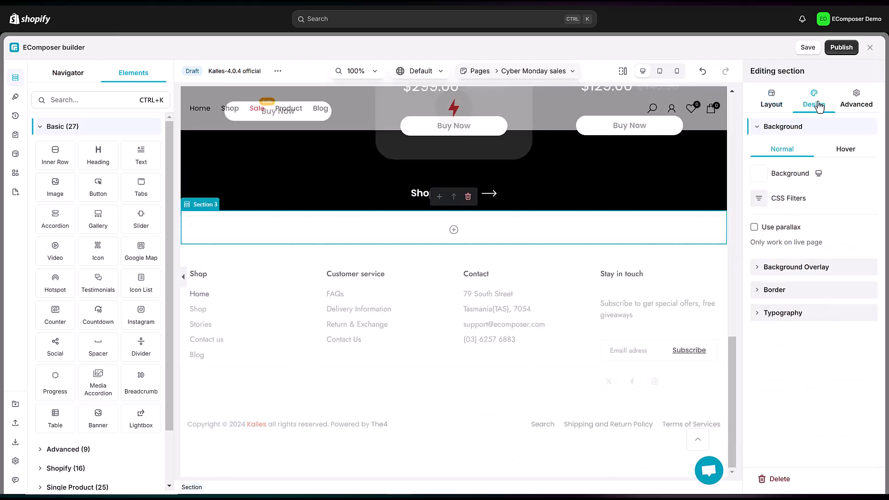
left_click(759, 178)
left_click(764, 233)
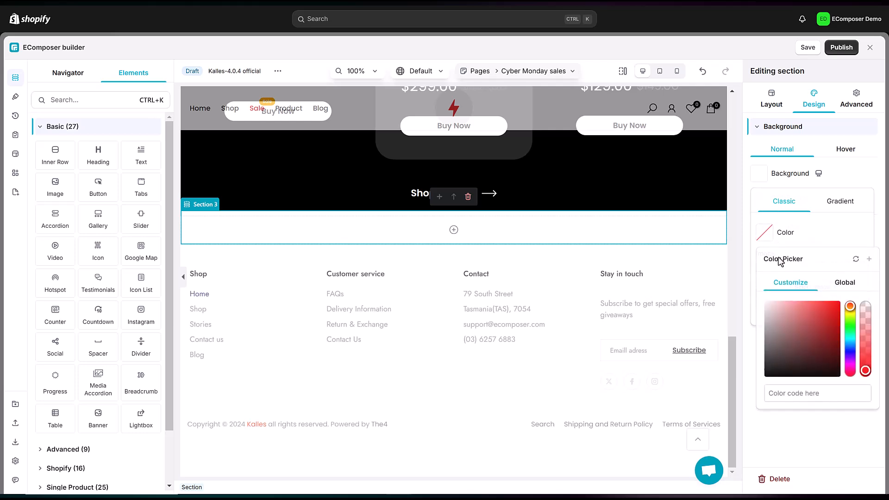
left_click(793, 396)
type("#000")
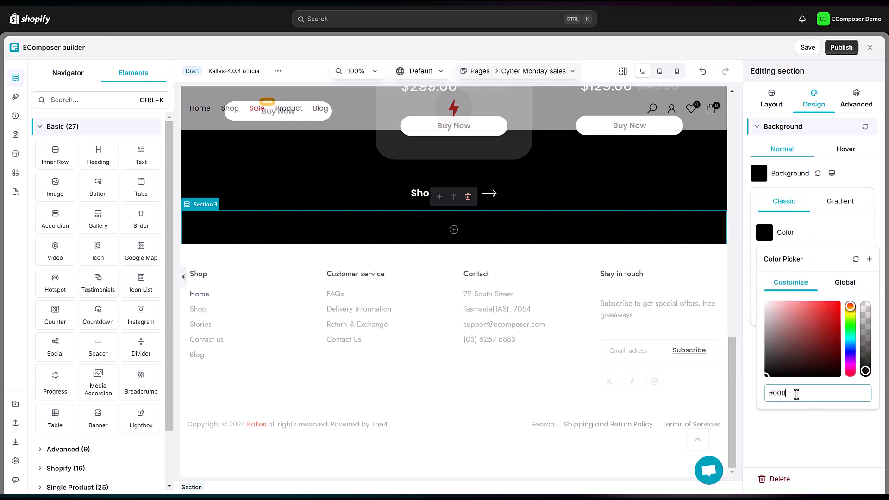
left_click(877, 184)
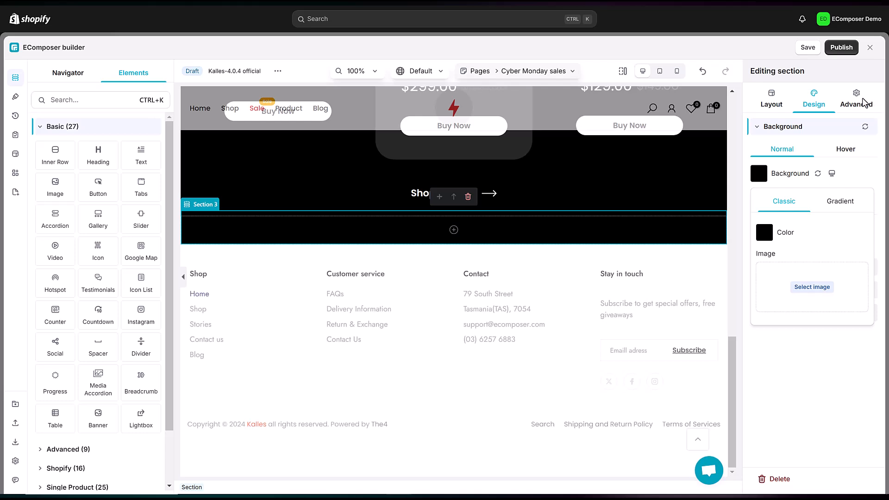
Step: Set the new section's top and bottom padding to 40 px
left_click(864, 101)
left_click(864, 102)
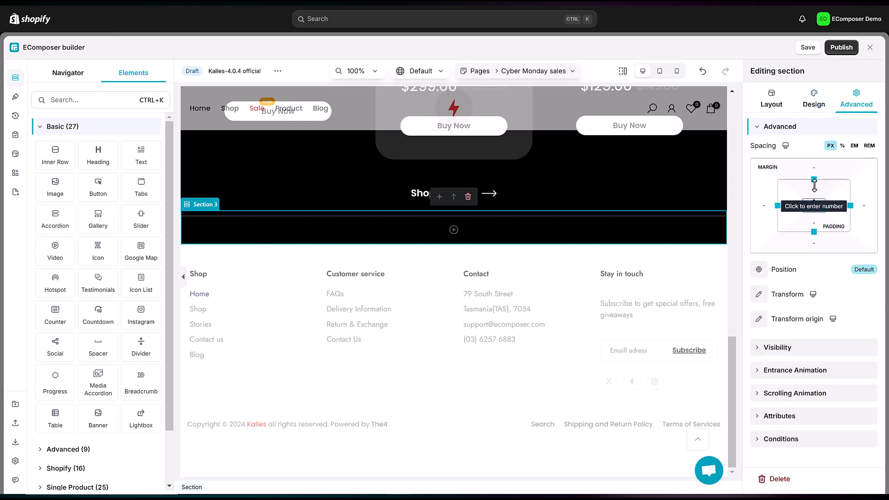
left_click(817, 209)
type("40")
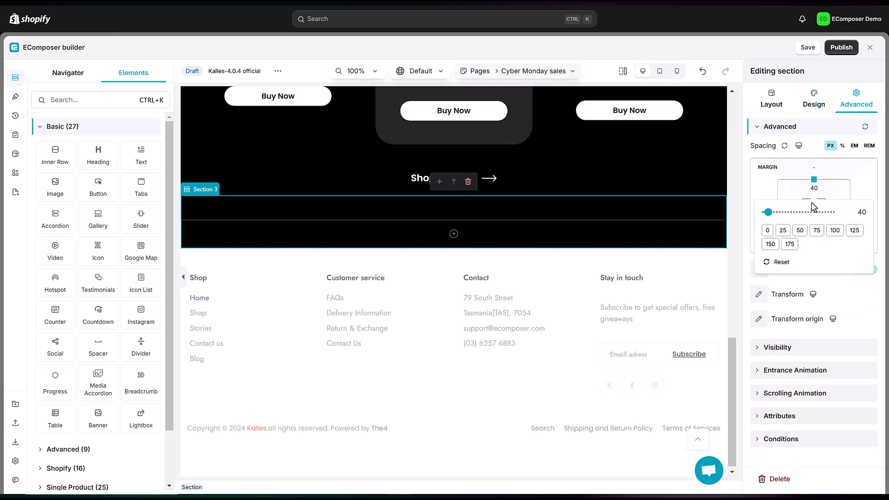
left_click(815, 221)
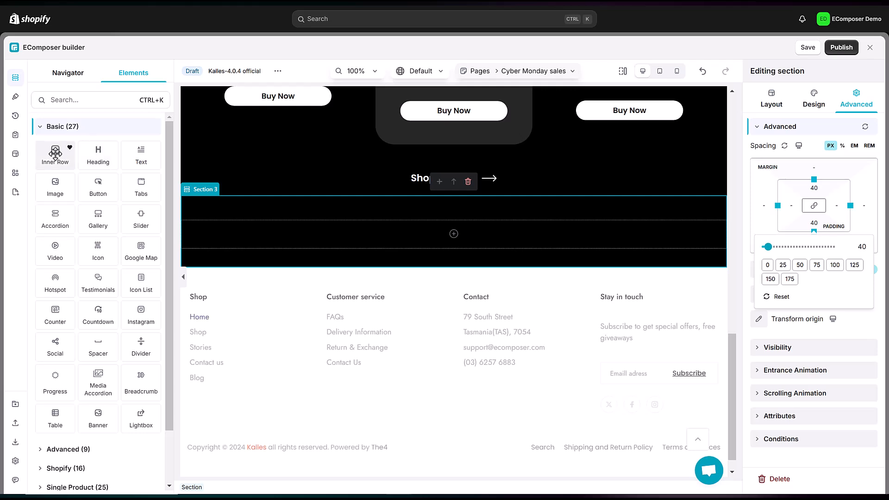
Step: Add a vertically centered inner row to Section 3 with a narrow first column and a wide second column
left_click_drag(55, 154, 333, 244)
left_click_drag(573, 259, 436, 265)
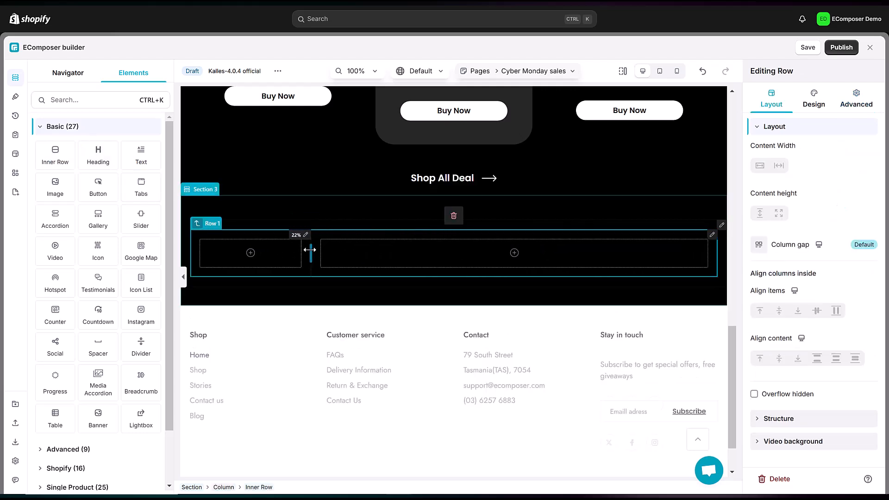
left_click_drag(311, 250, 319, 251)
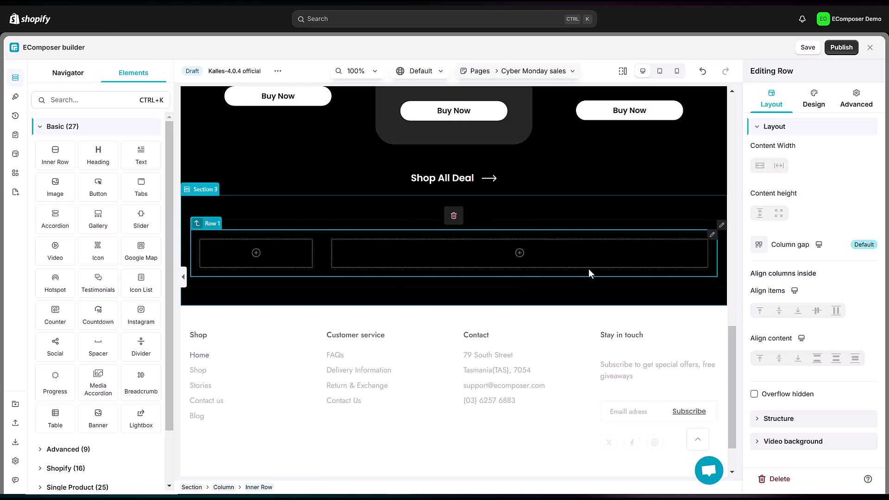
left_click(780, 313)
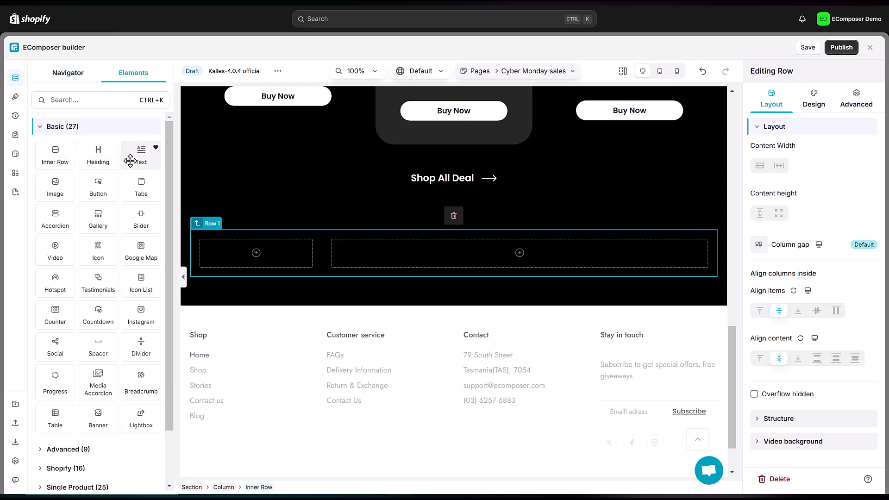
Step: Add the text "Explore our brands" to the narrow column and a Slider element to the wide column
left_click_drag(130, 161, 248, 254)
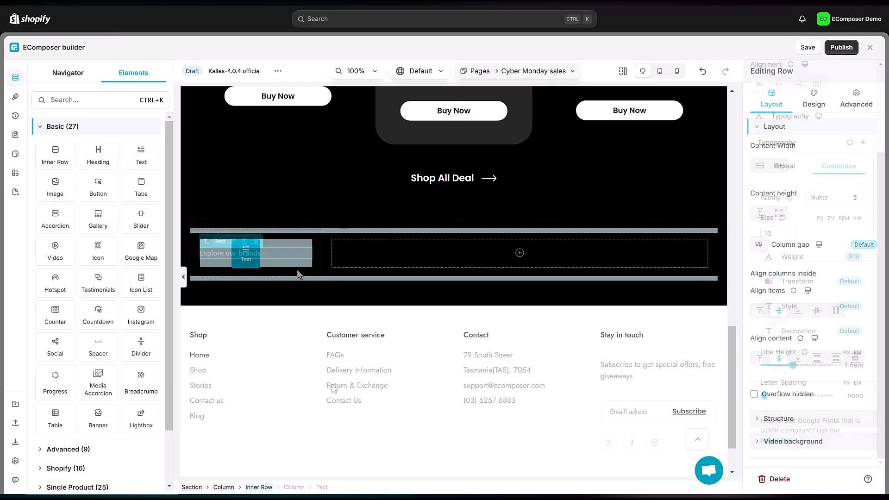
left_click(66, 99)
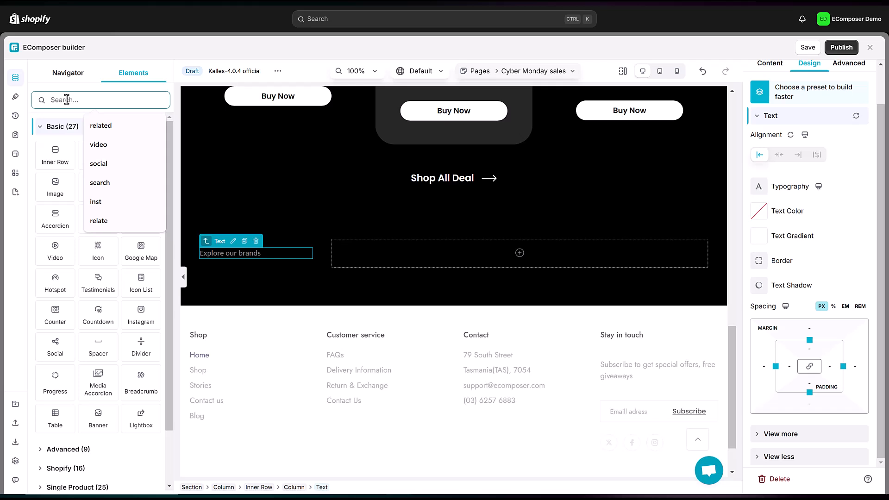
type("slider")
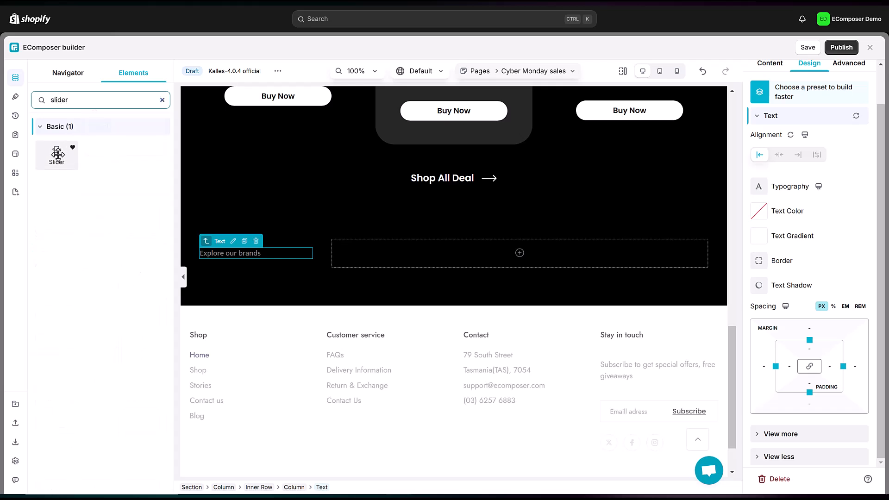
left_click_drag(57, 154, 480, 254)
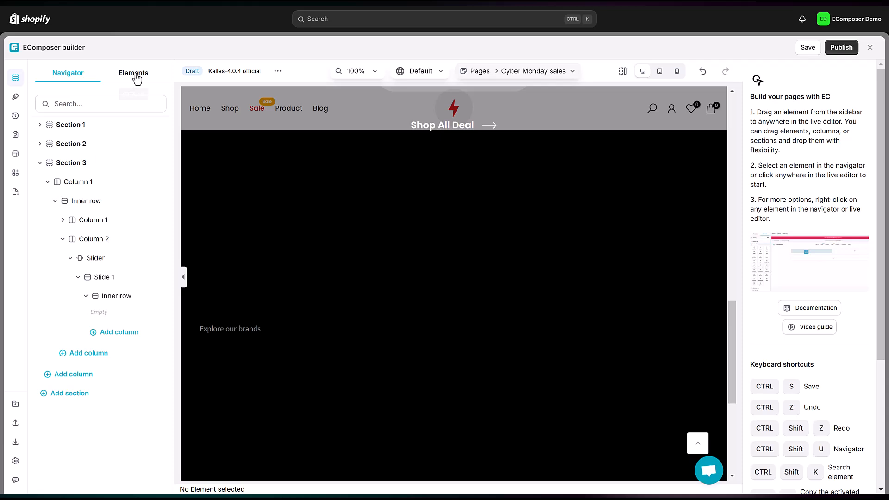
Step: Add an Image element with the Joby Aviation logo to the first slide of Section 3's slider
left_click(137, 78)
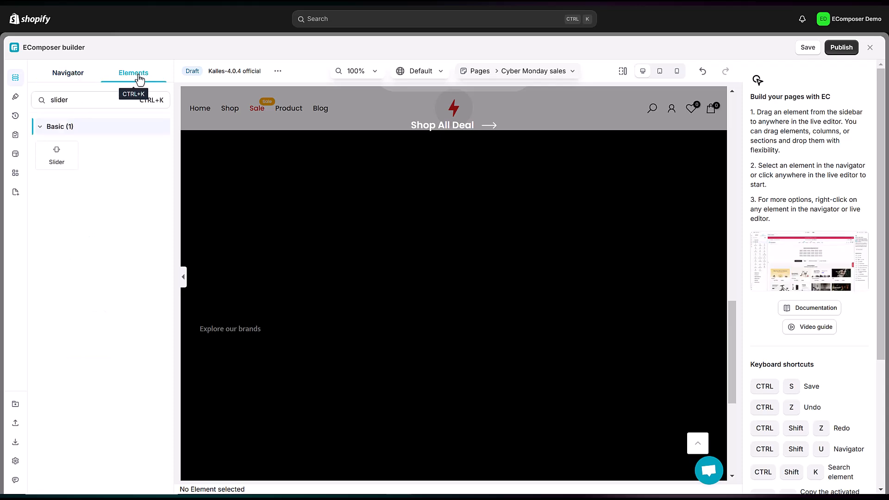
left_click(79, 100)
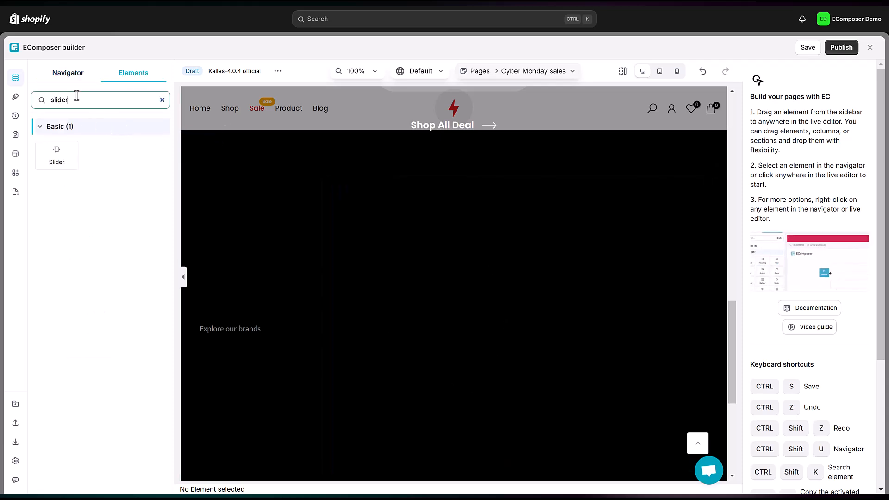
key("ctrl+a")
type("image")
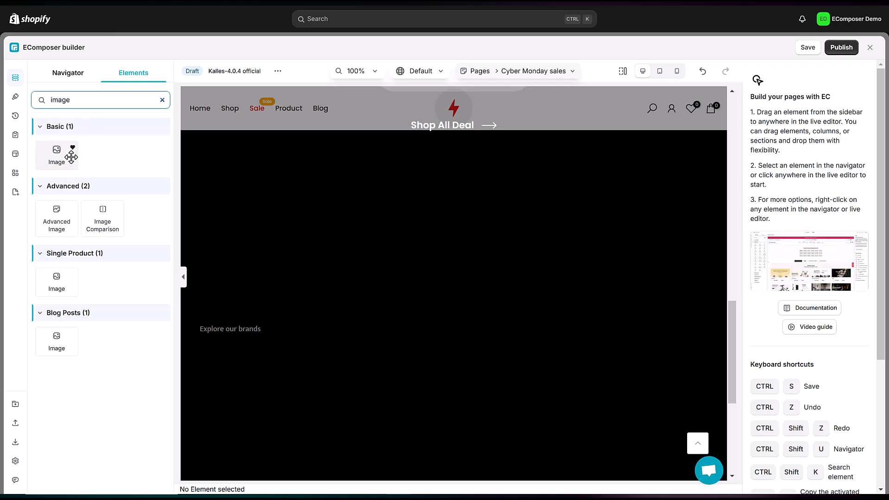
left_click_drag(70, 156, 527, 331)
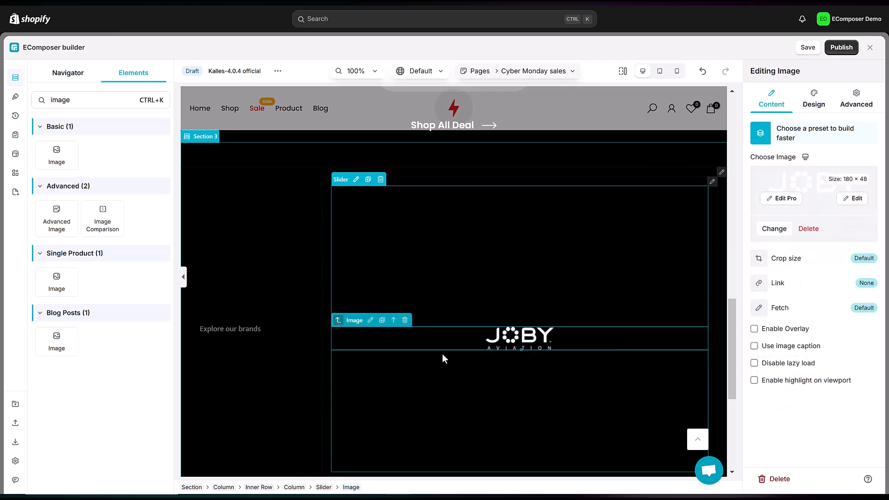
Step: Duplicate the slider's logo slide to make five slides in total
left_click(68, 73)
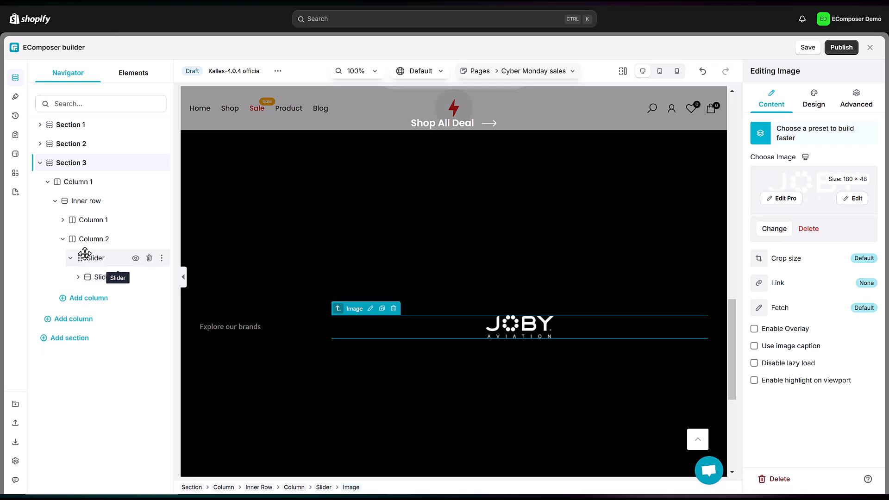
left_click(95, 258)
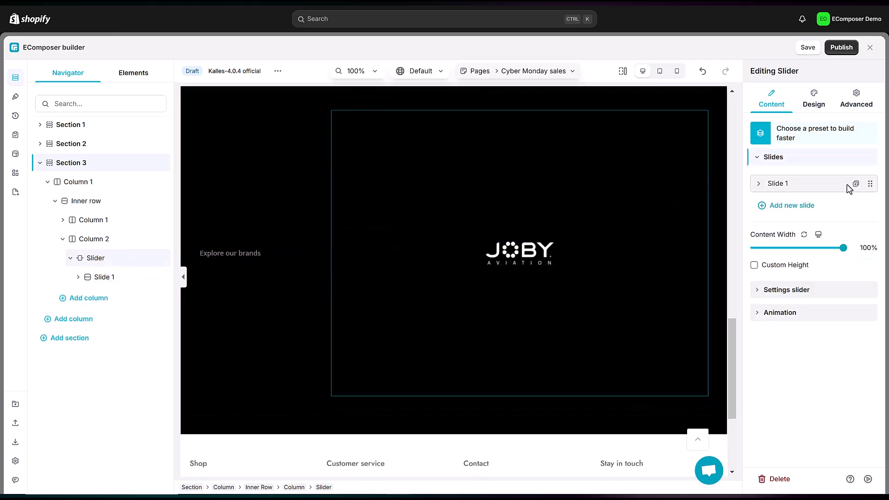
left_click(856, 184)
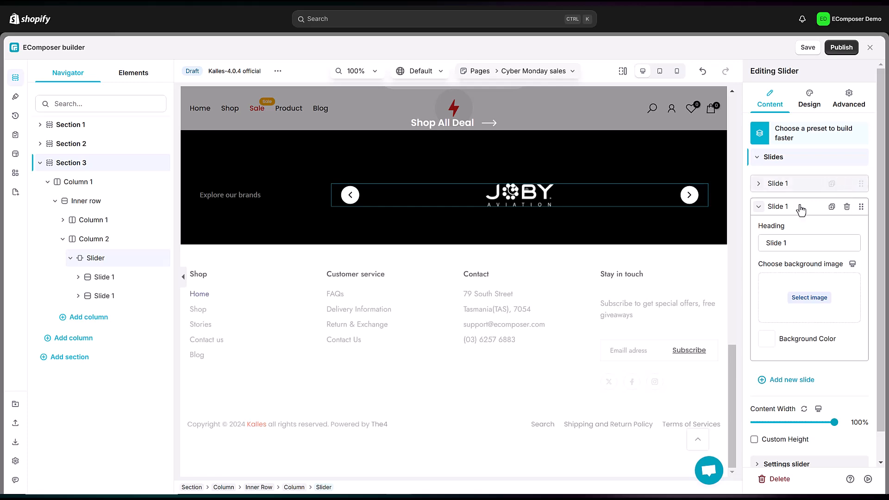
Step: Replace the second slide's image with the uploaded JBL logo
left_click(77, 296)
left_click(103, 316)
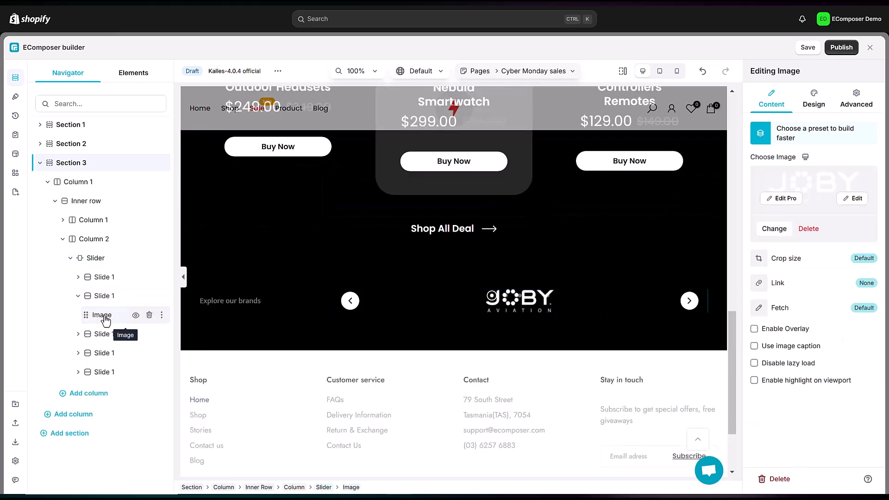
left_click(774, 229)
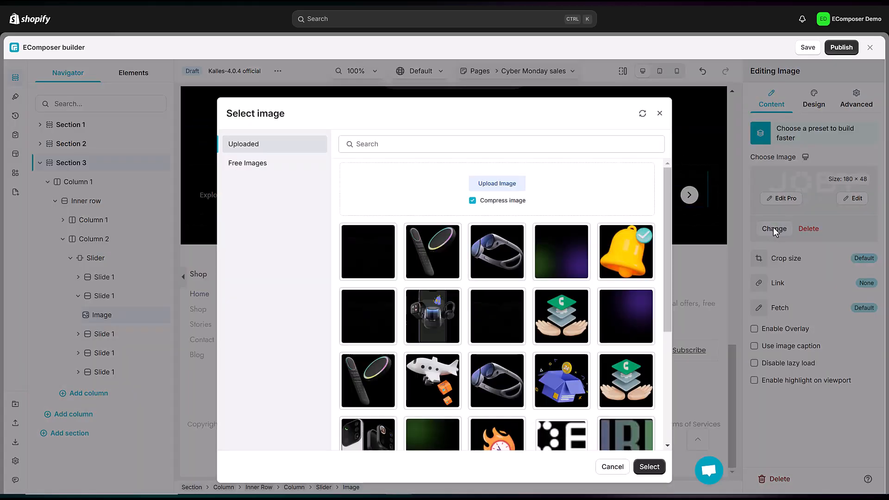
scroll(574, 388, "down", 3)
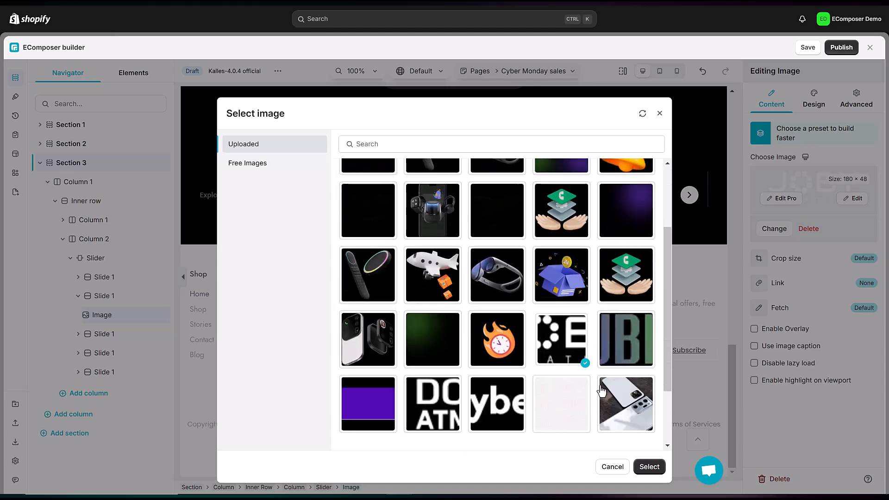
left_click(625, 338)
left_click(650, 467)
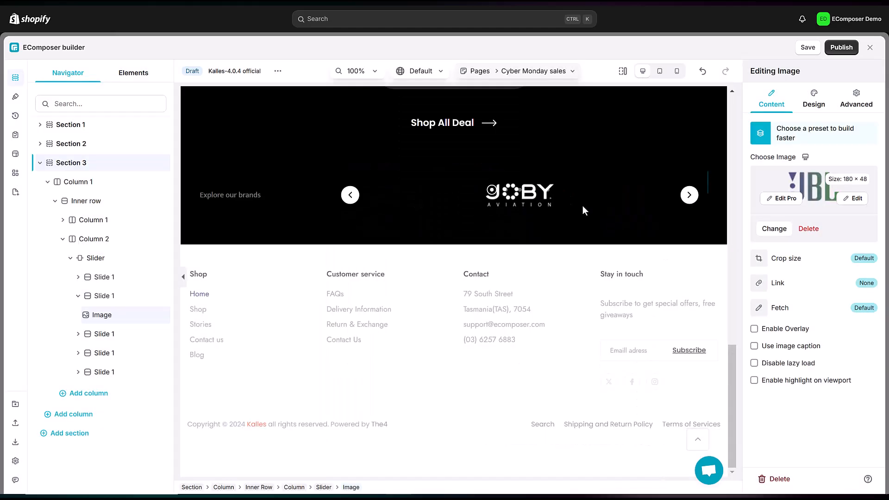
left_click(689, 195)
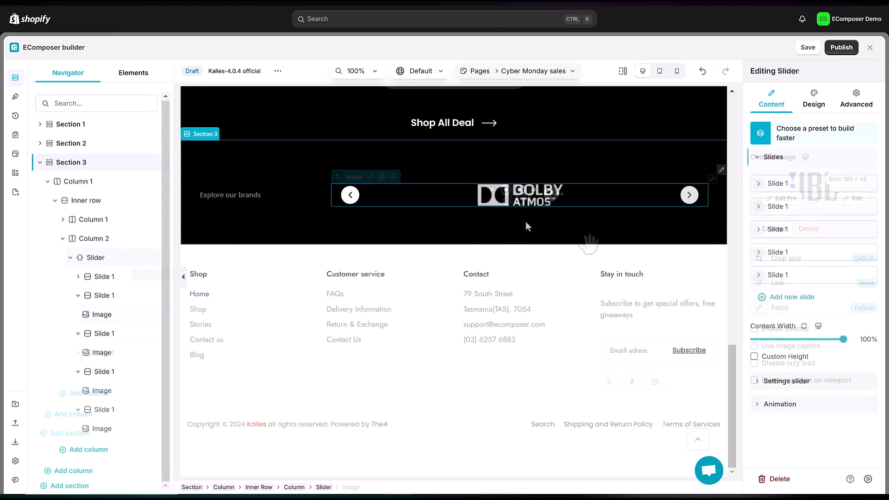
Step: Enable autoplay for the brand slider and set its speed to 4000 ms
scroll(526, 222, "up", 1)
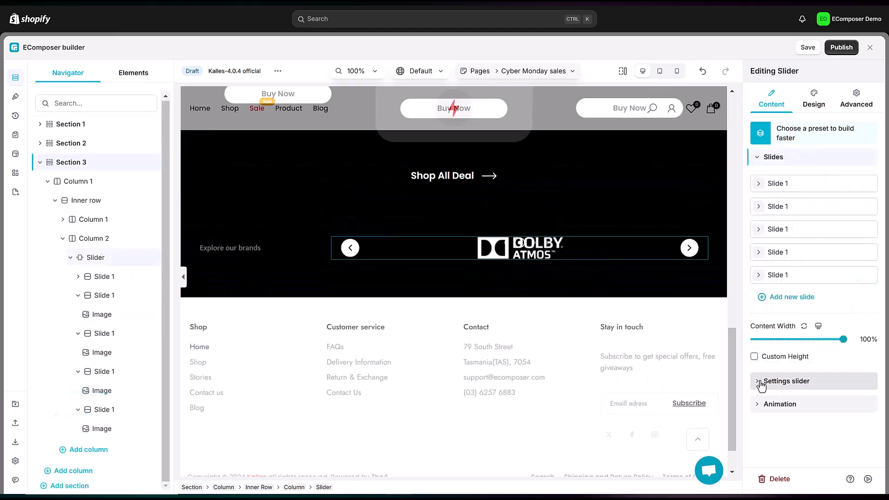
left_click(779, 379)
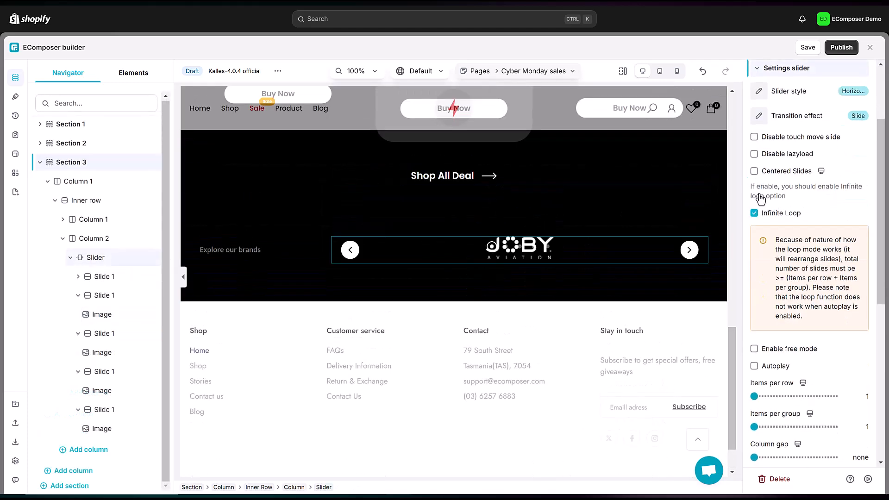
scroll(775, 369, "down", 2)
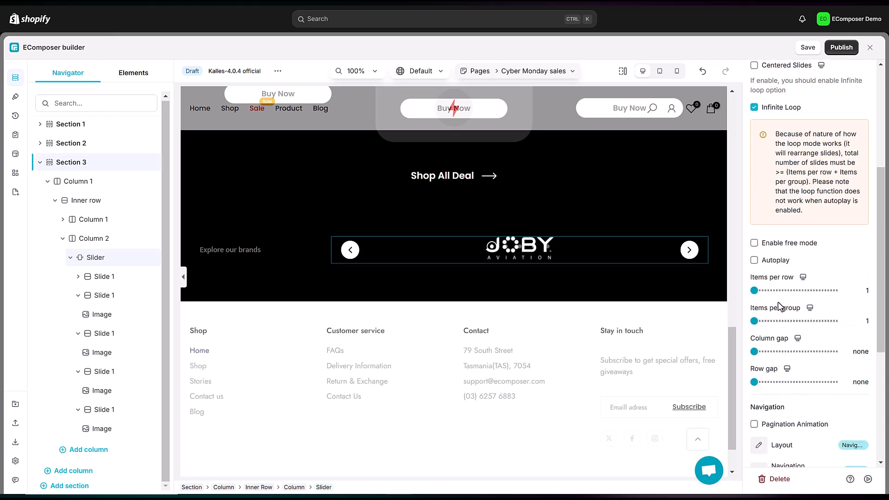
left_click(754, 260)
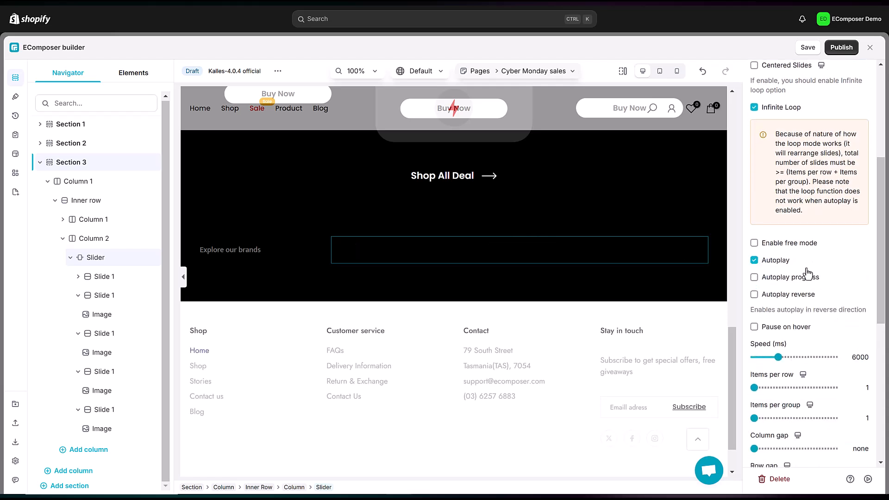
scroll(864, 309, "down", 1)
left_click(858, 306)
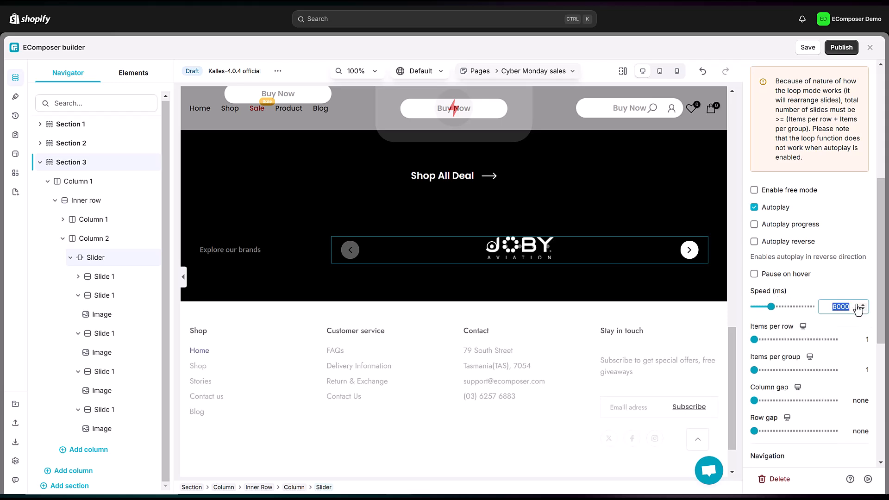
type("4000")
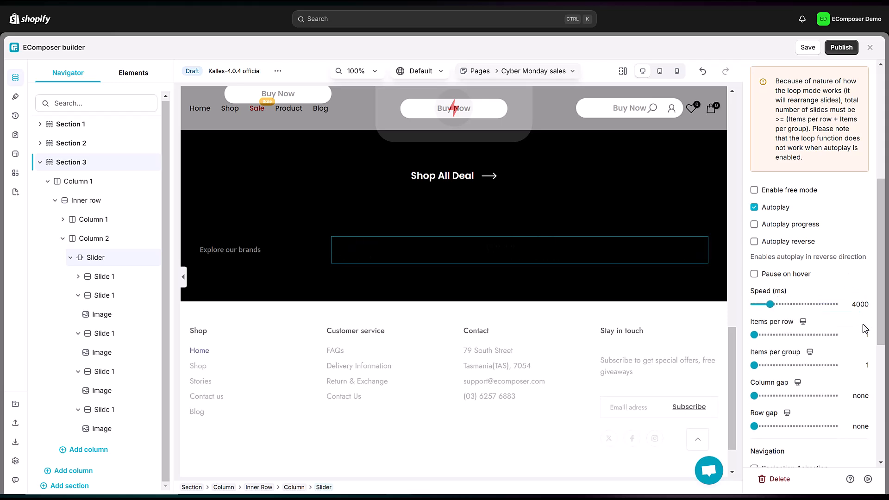
Step: Set the slider to 4 items per row with a column gap of 20
left_click(861, 337)
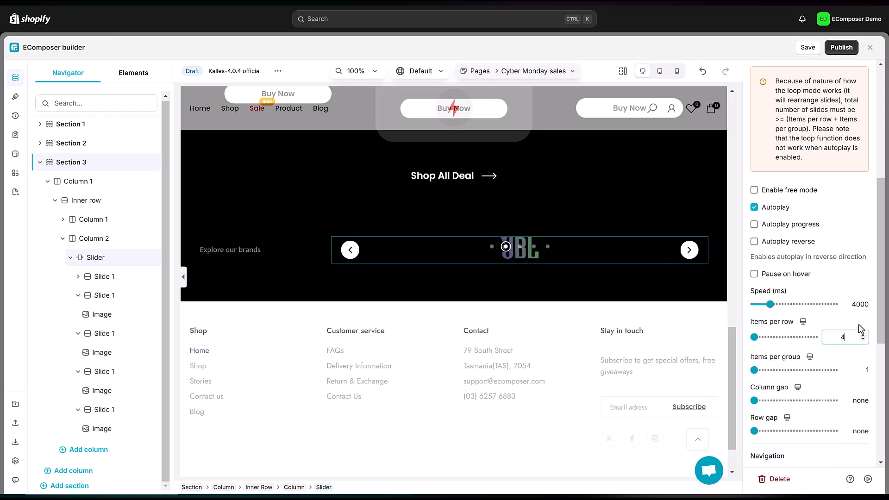
key("Return")
scroll(847, 349, "down", 1)
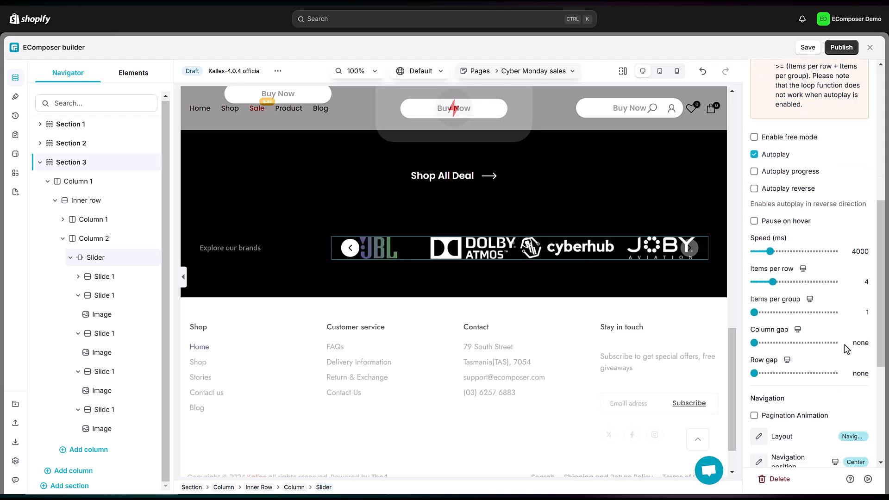
left_click(861, 344)
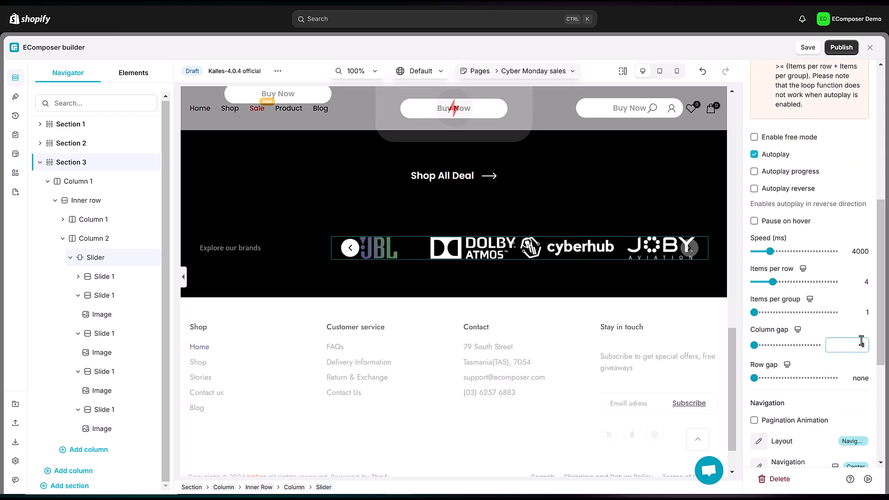
type("20")
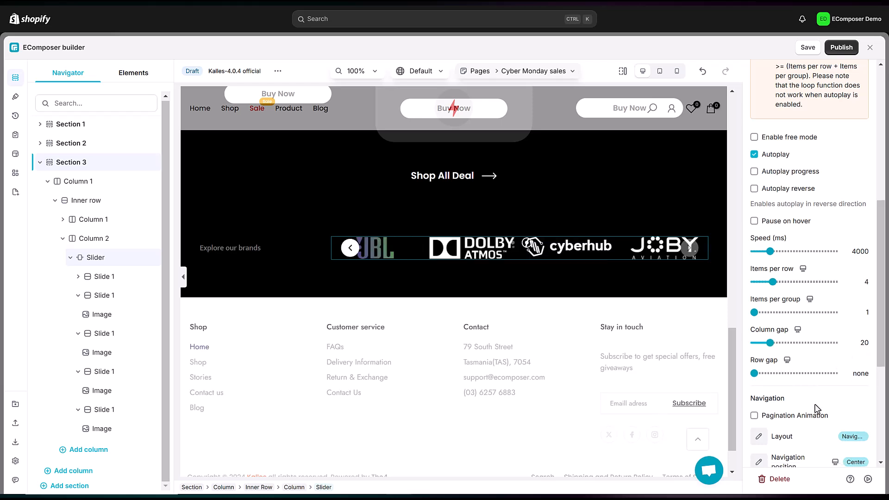
Step: Set the slider's navigation layout to Disable
scroll(818, 409, "down", 2)
left_click(759, 332)
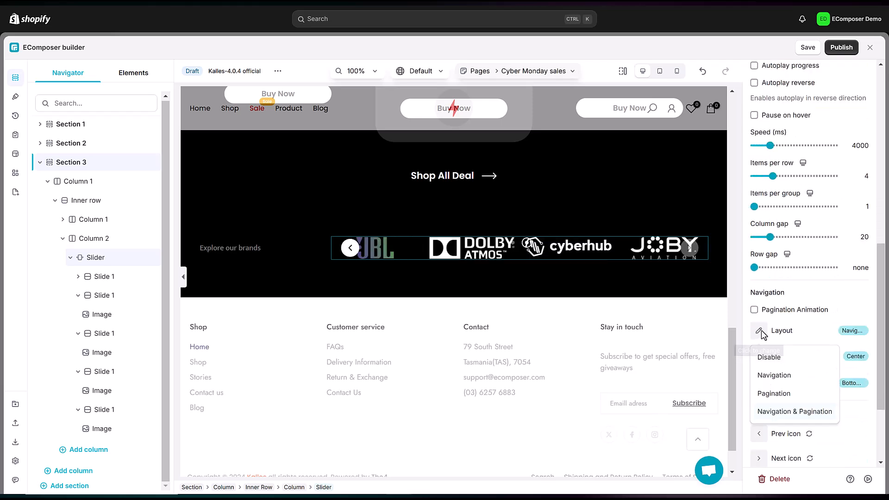
left_click(782, 358)
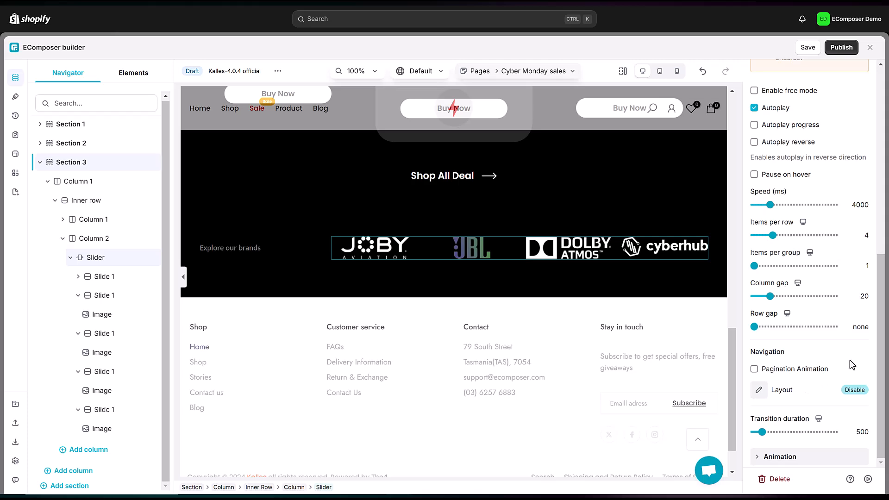
Step: Set the slider's left and right padding to 10 px and its bottom padding to 0, and preview the page without the editing panels
scroll(851, 278, "up", 10)
left_click(848, 107)
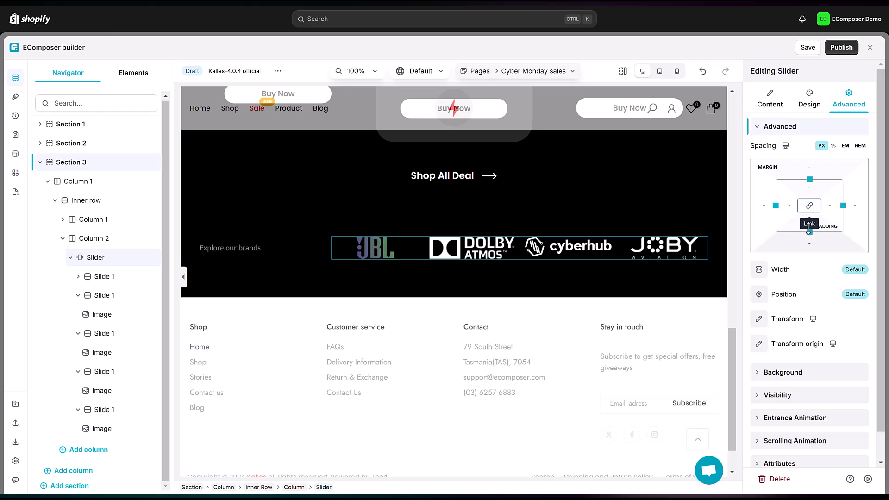
left_click(789, 207)
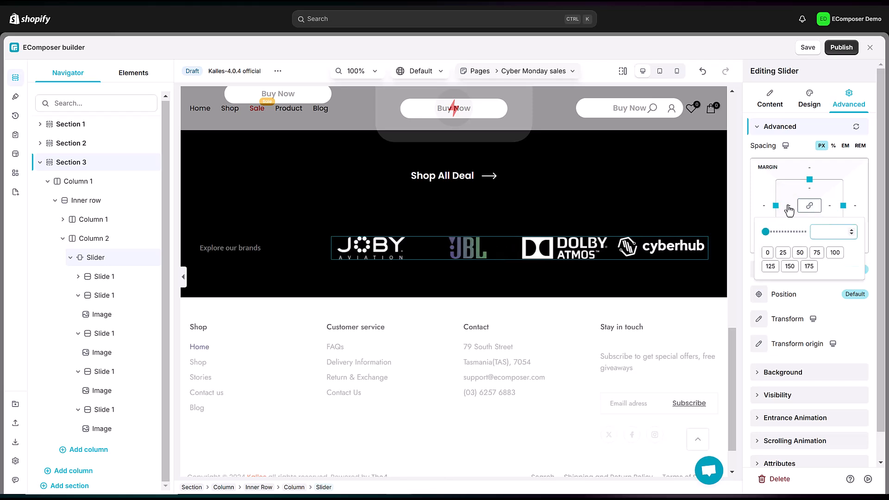
type("10")
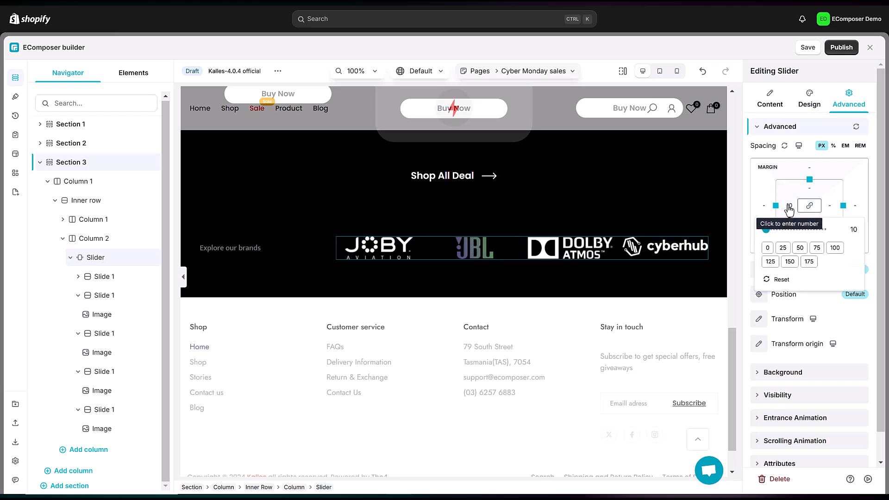
left_click(831, 209)
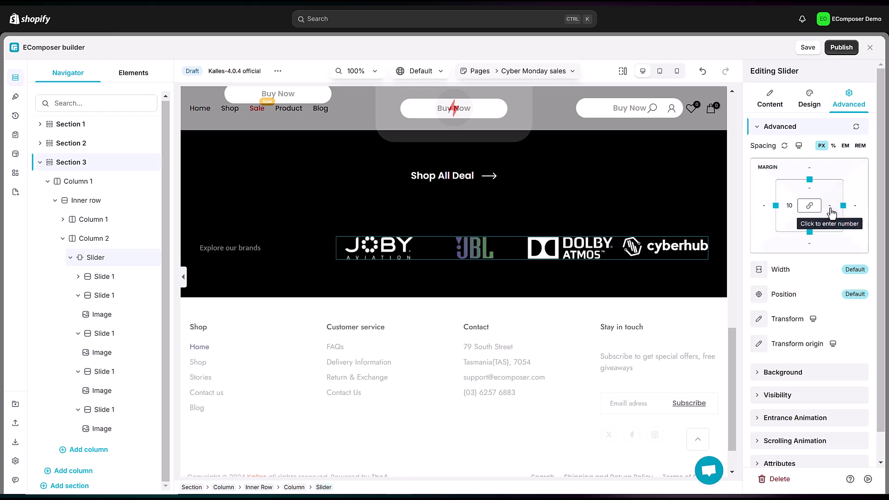
left_click(830, 207)
type("10")
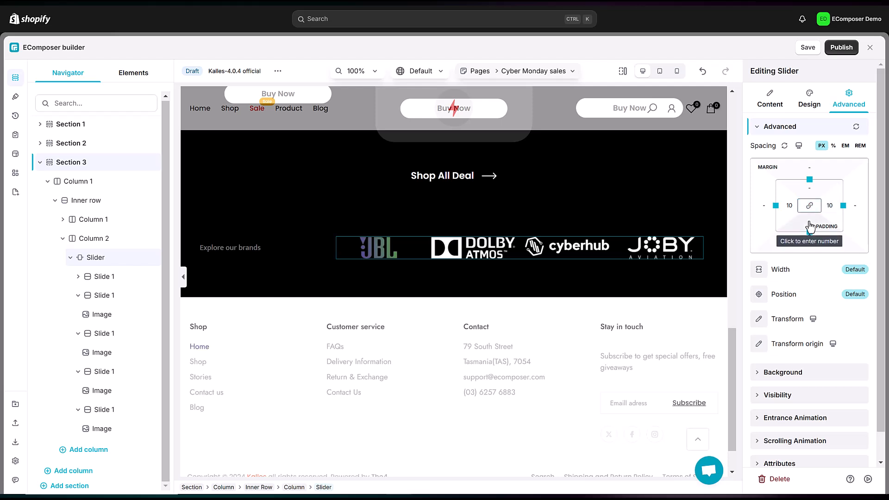
left_click(811, 223)
key("Return")
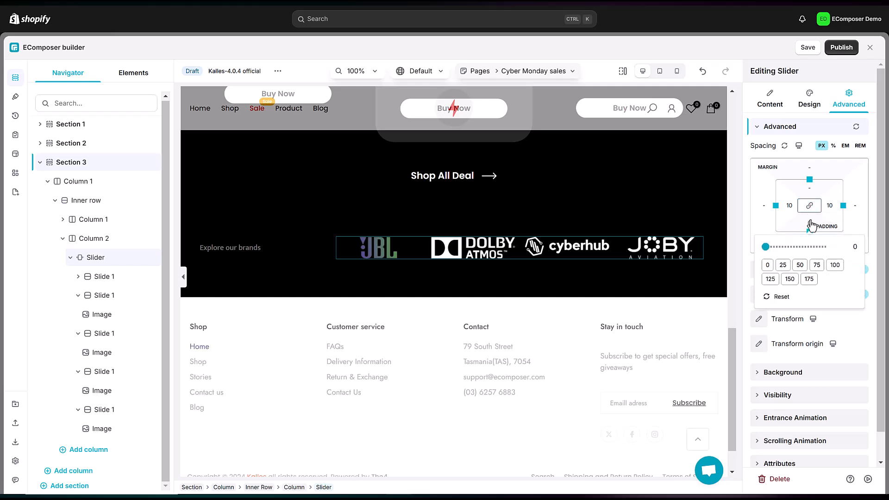
left_click(526, 274)
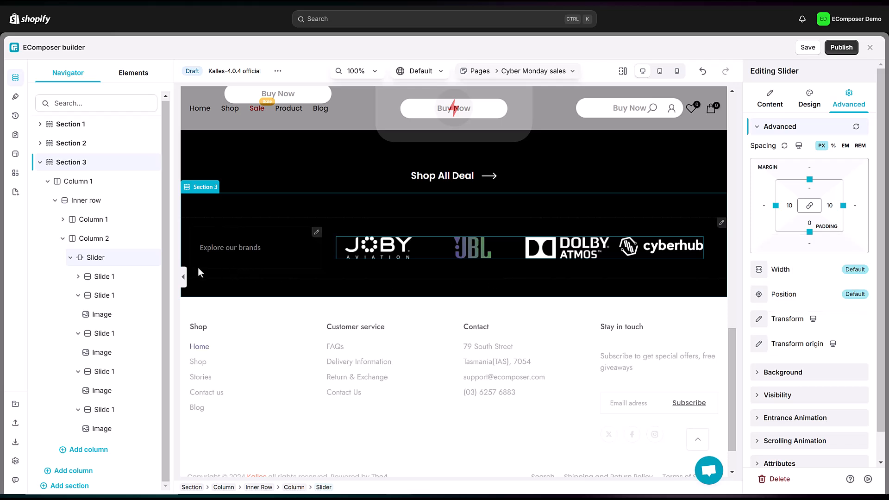
left_click(183, 277)
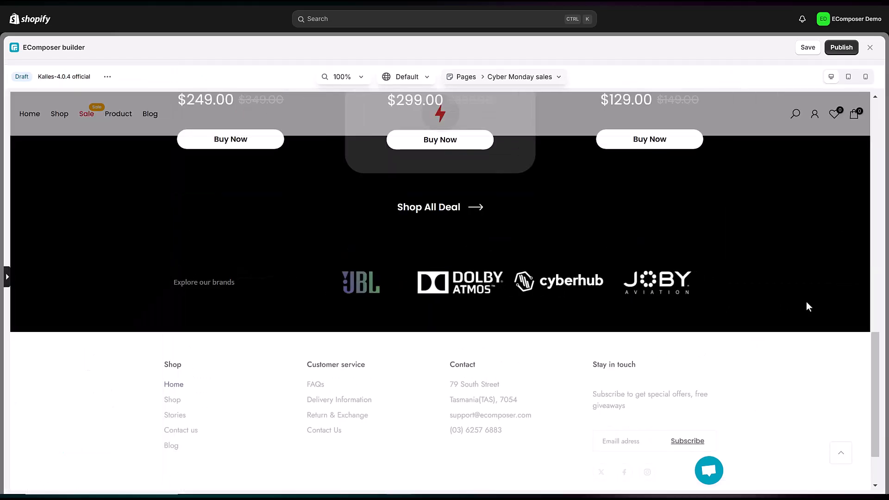
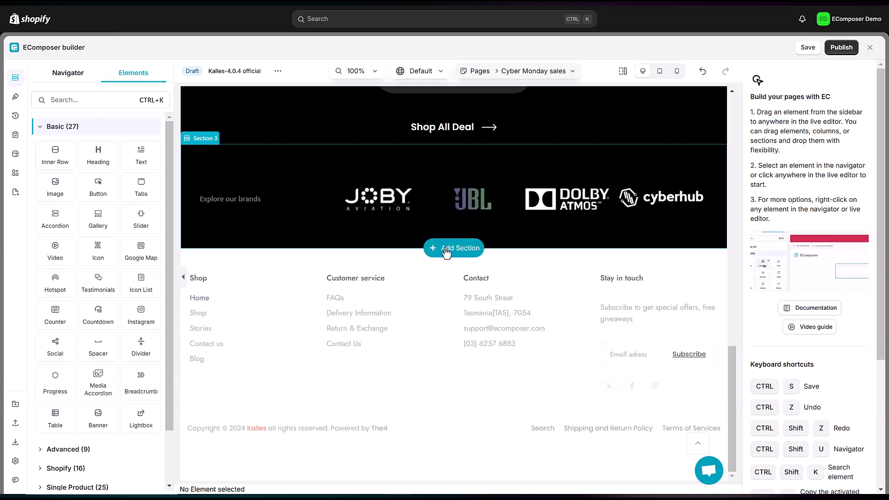
Step: Add a new single-column section below the brand slider section
left_click(454, 248)
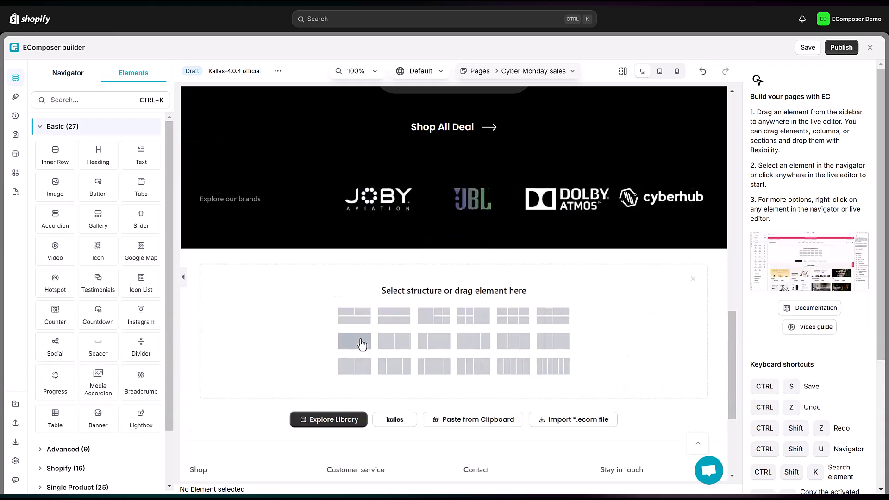
left_click(362, 342)
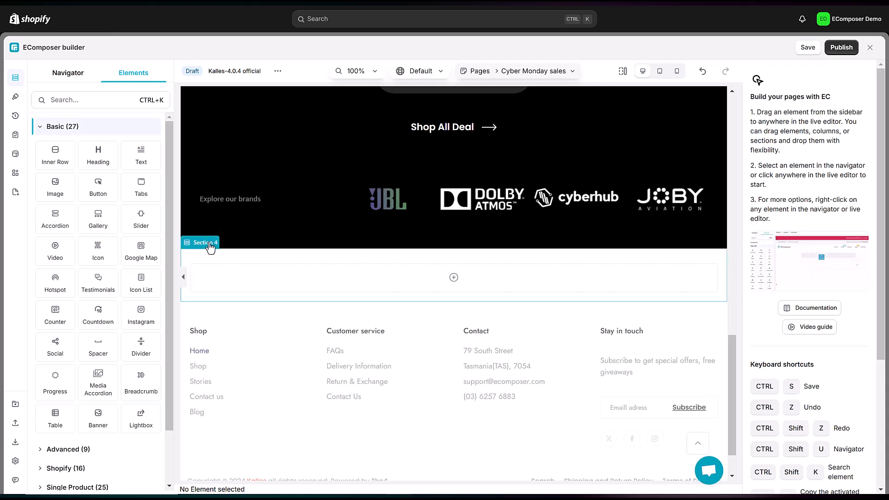
Step: Set the new Section 4's background to black and place a Counter element in its empty column
left_click(214, 250)
left_click(94, 101)
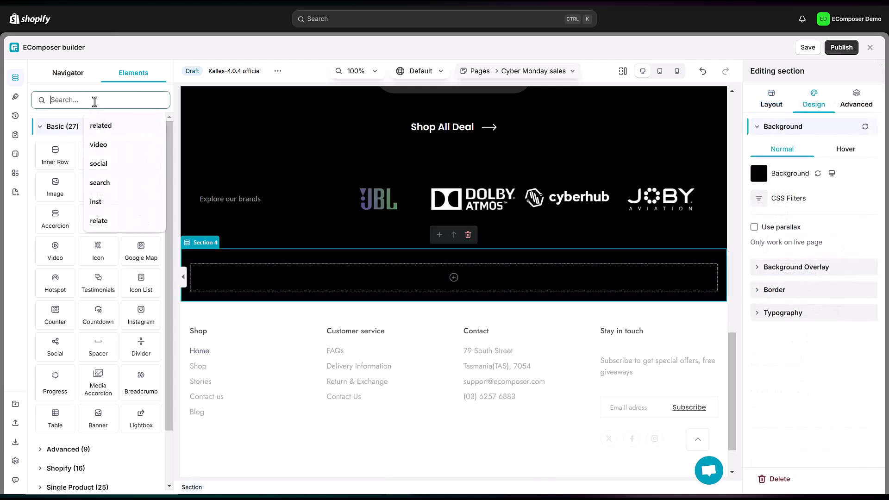
type("counter")
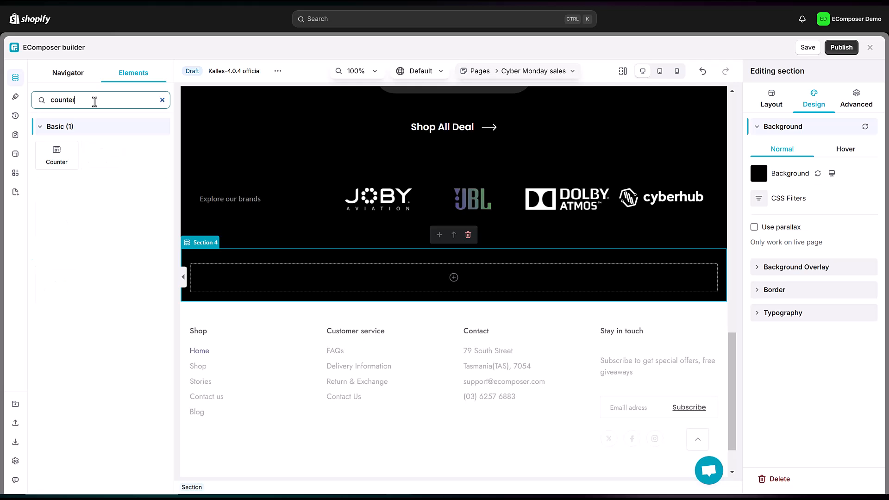
left_click_drag(60, 158, 401, 284)
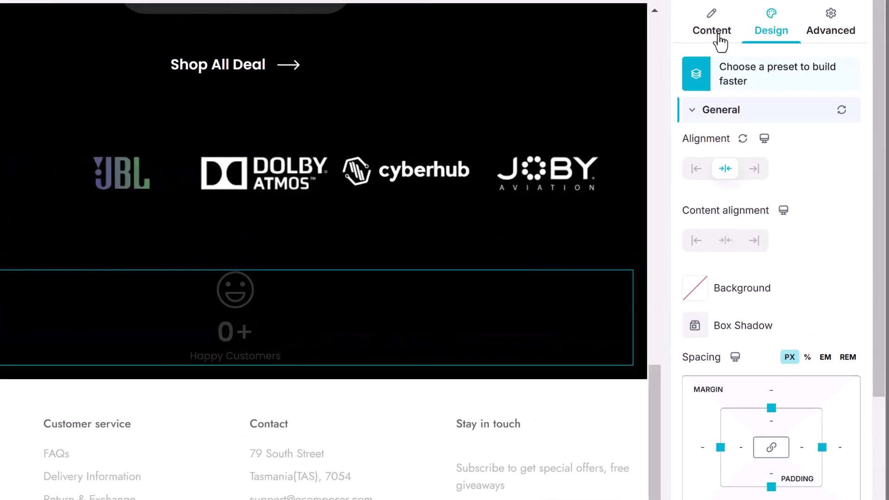
Step: Remove the counter's icon and set its end number to 40
left_click(724, 24)
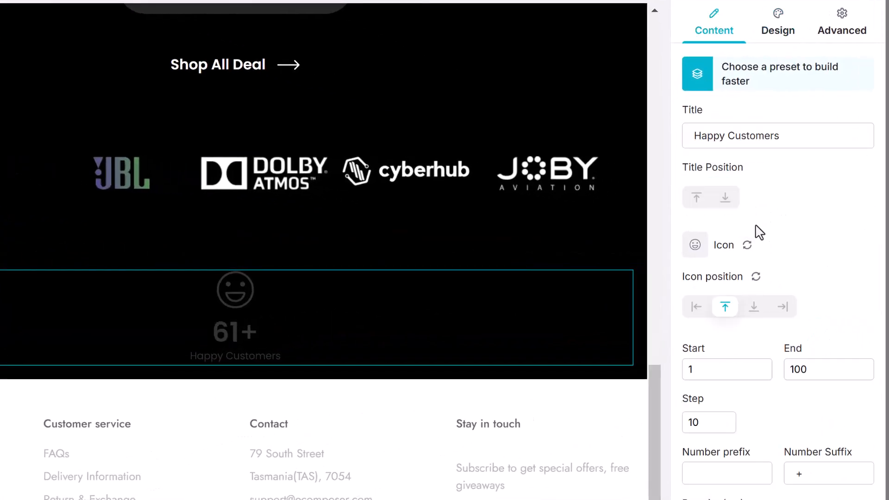
left_click(748, 250)
double_click(815, 369)
type("40")
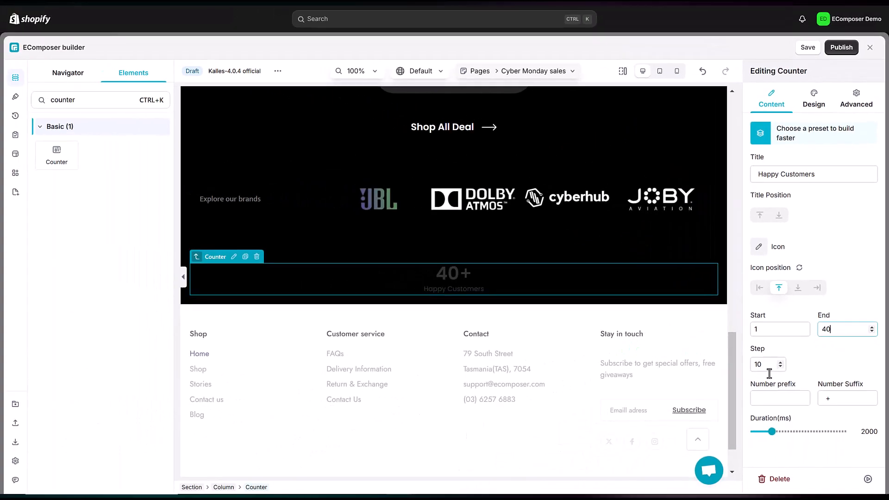
Step: Set the counter's number prefix to + and its number suffix to k
left_click(718, 479)
type("+")
double_click(828, 399)
type("k")
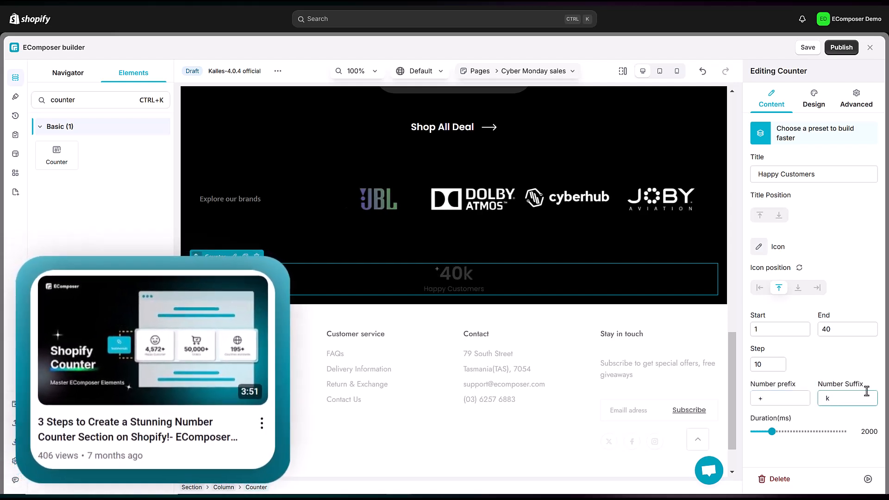
Step: Style the counter's number prefix in Poppins, size 56 px, weight 700, with a line height of 1.2 em
left_click(811, 103)
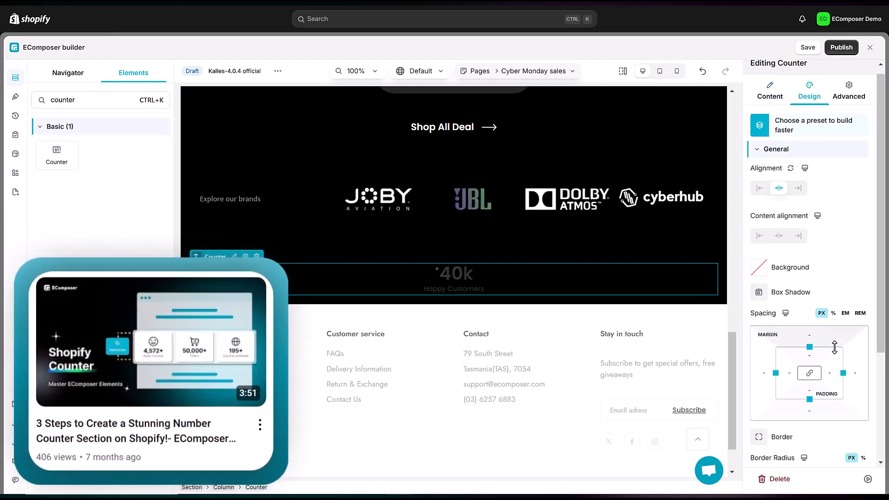
left_click(759, 213)
double_click(778, 373)
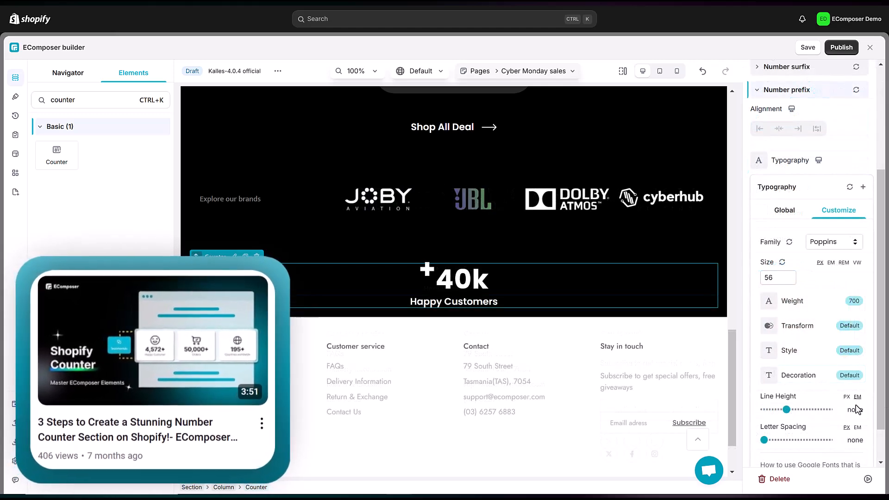
left_click(856, 412)
type("1.25")
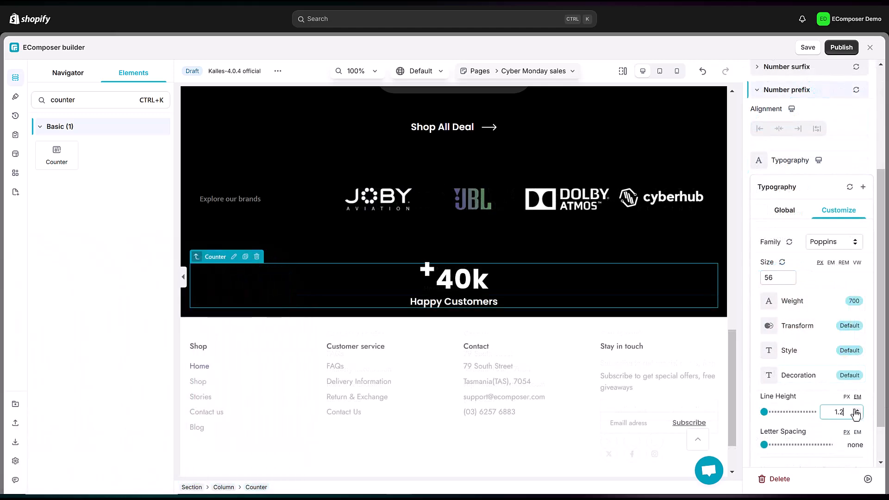
key("Return")
Step: Duplicate the counter's column in Section 4 twice to make three counter columns
left_click(68, 73)
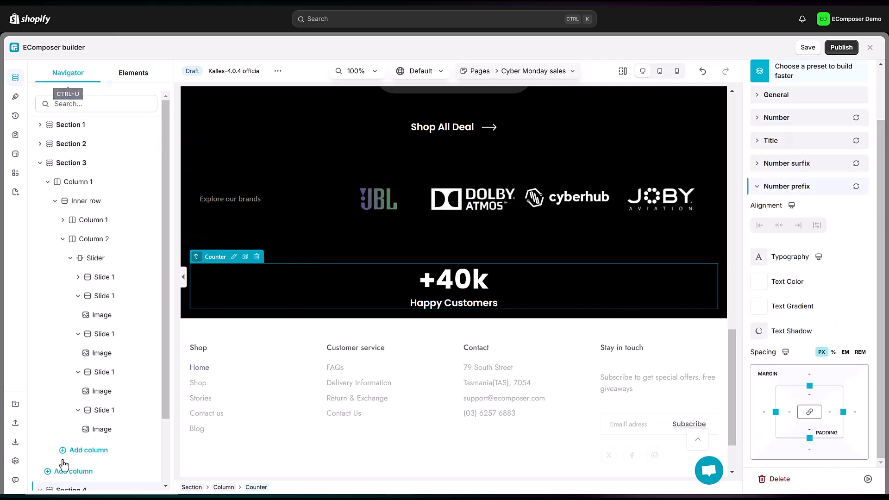
left_click(39, 164)
left_click(73, 200)
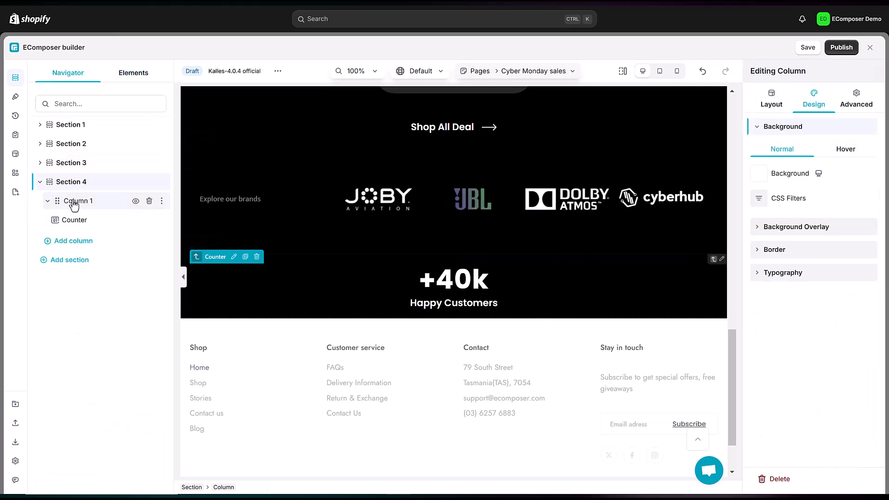
right_click(73, 201)
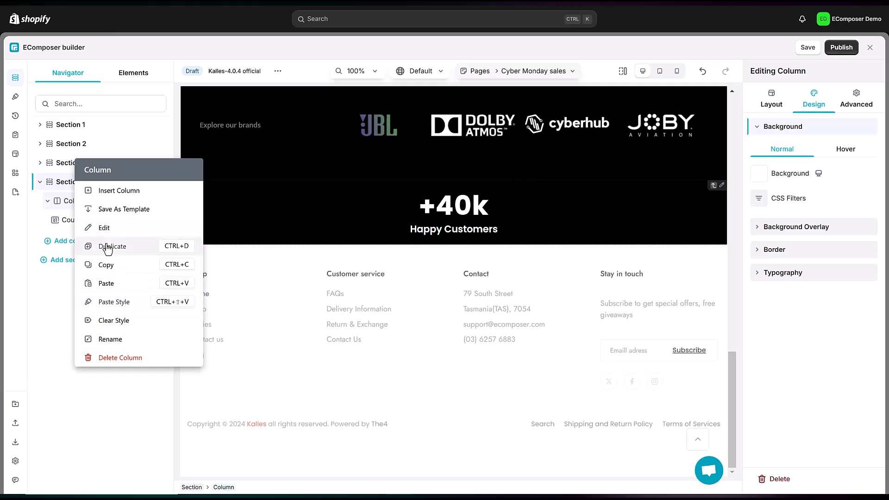
left_click(104, 246)
right_click(76, 239)
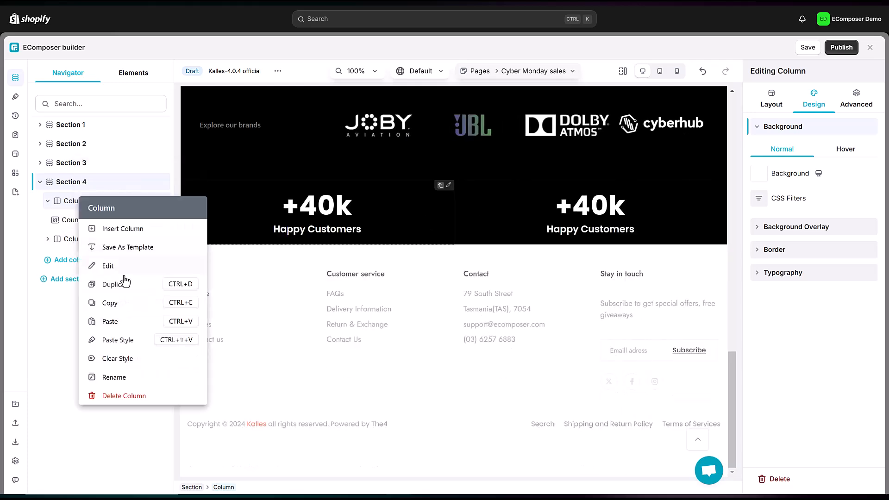
left_click(119, 284)
Step: Preview the three-counter section without the editing panels, and bring the panels back
scroll(526, 218, "up", 1)
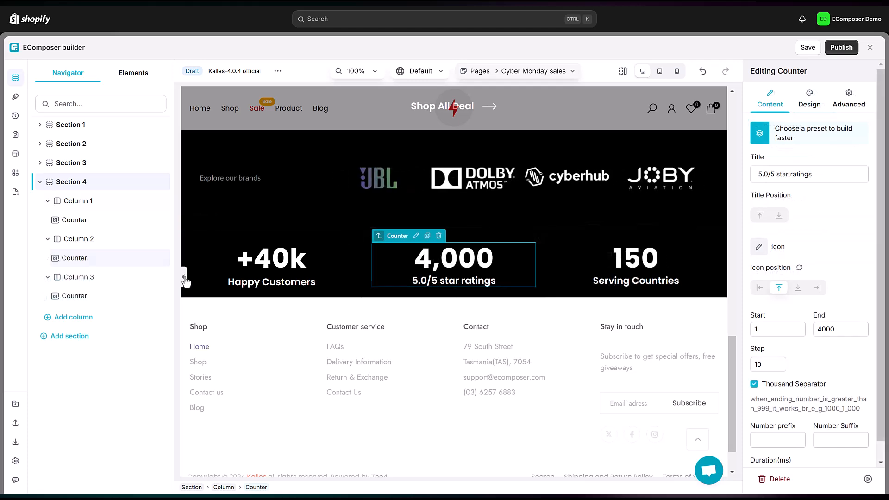
left_click(184, 278)
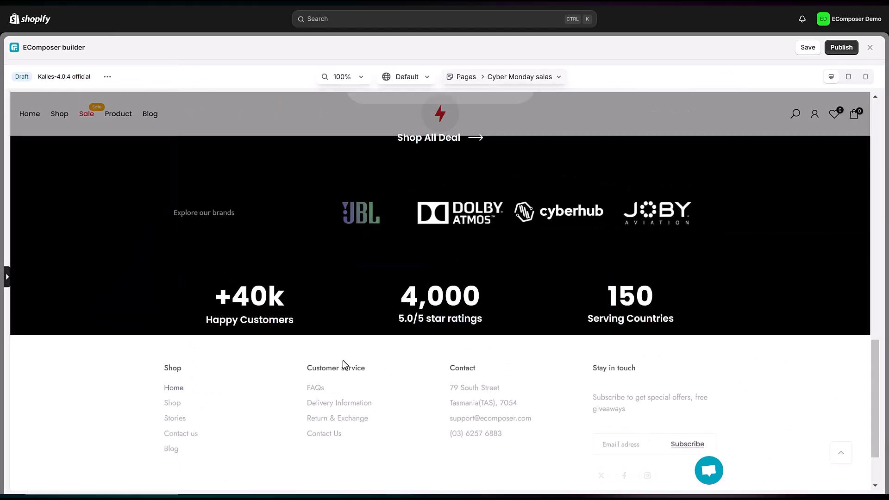
left_click(7, 282)
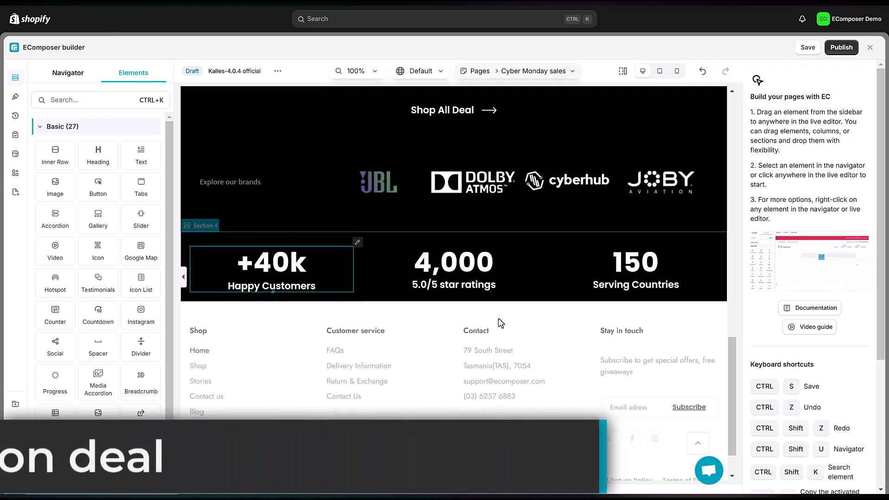
Step: Add a single-column section below the counters and set its background color to #000
left_click(460, 301)
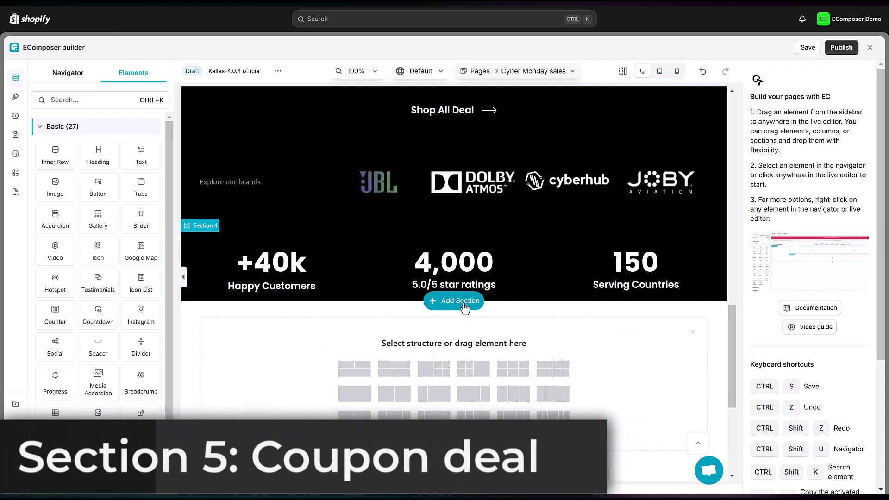
left_click(354, 393)
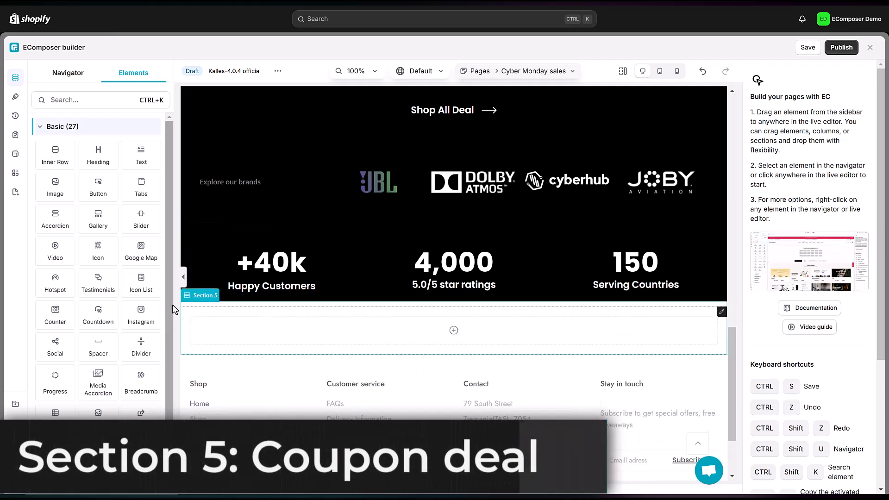
left_click(198, 298)
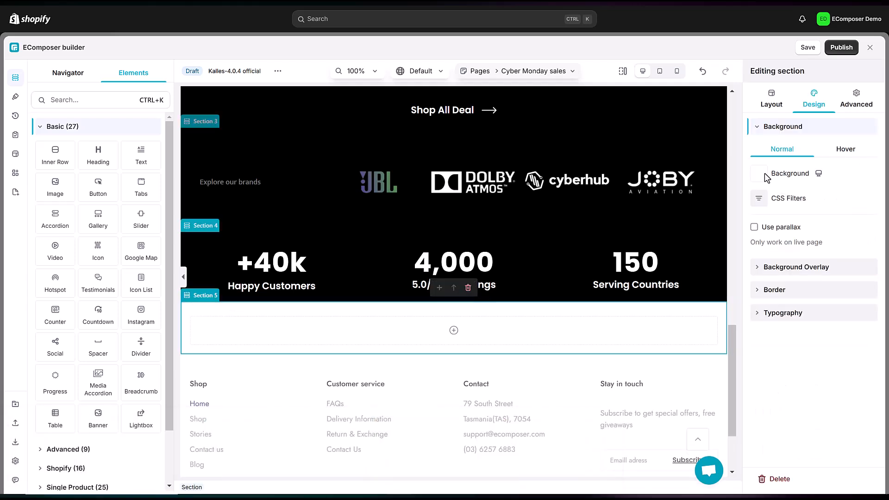
left_click(772, 104)
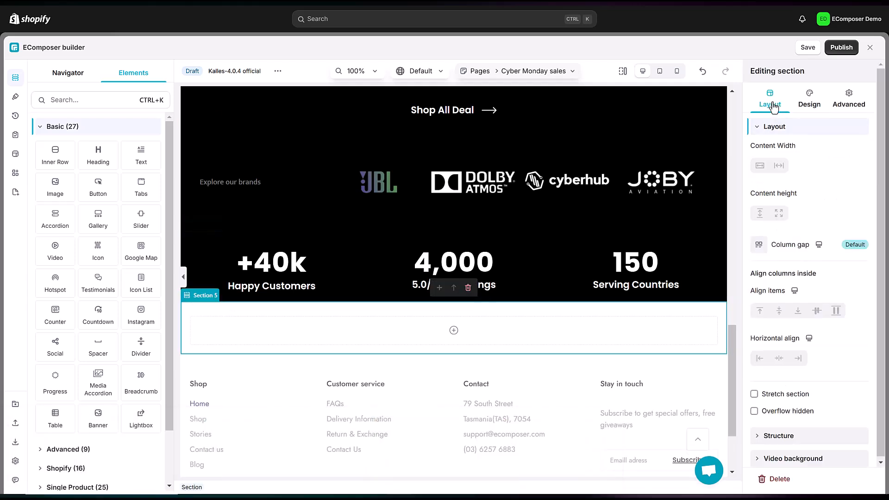
left_click(814, 102)
left_click(759, 176)
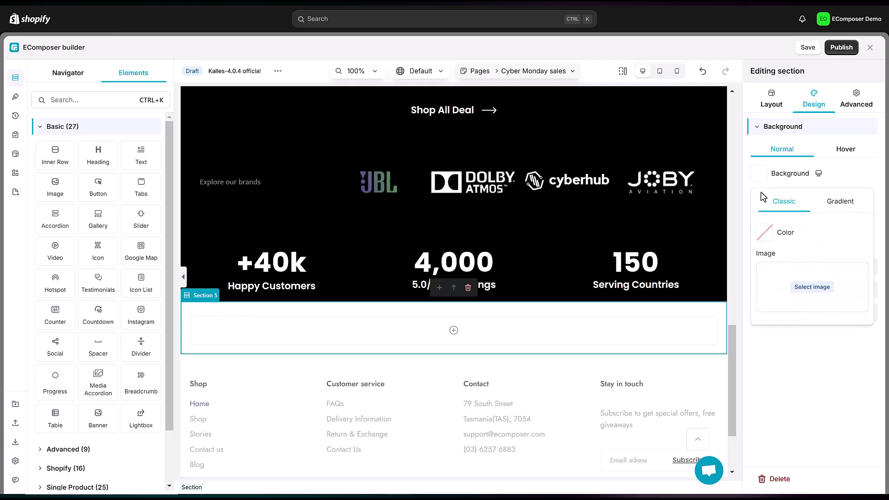
left_click(765, 236)
left_click(799, 394)
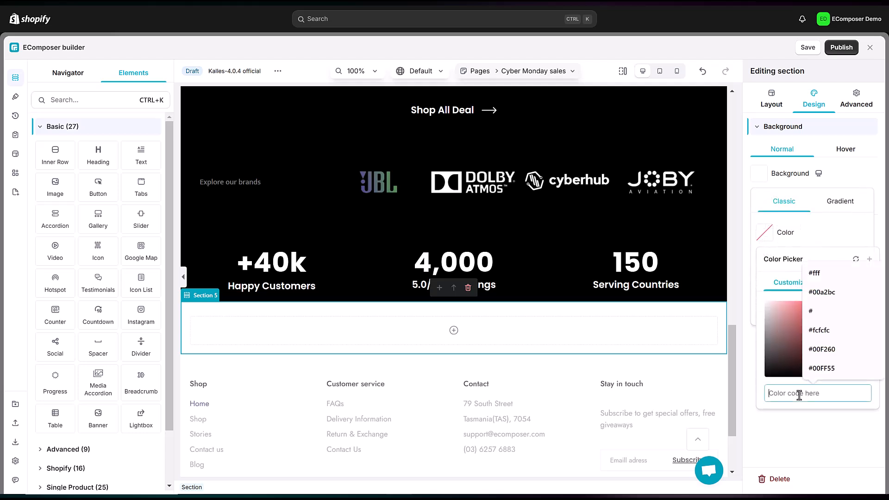
type("#000")
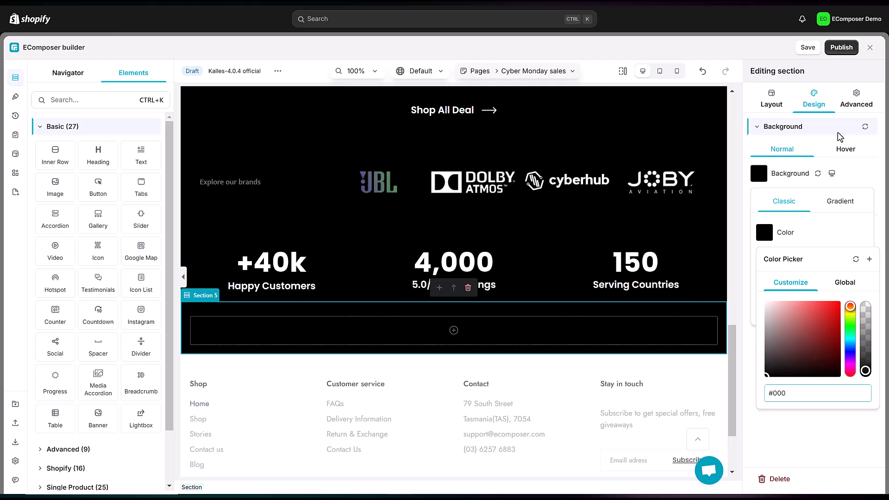
left_click(860, 167)
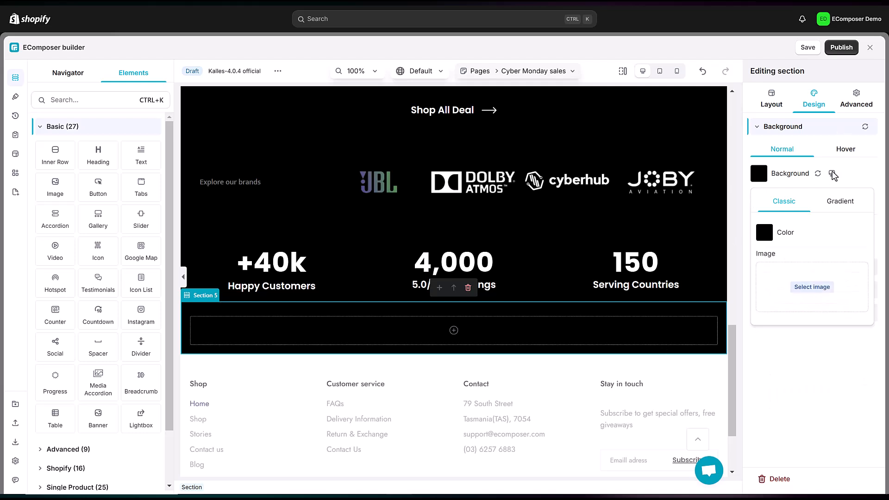
Step: Set the top and bottom padding of Section 5 to 140 px
left_click(857, 103)
left_click(862, 98)
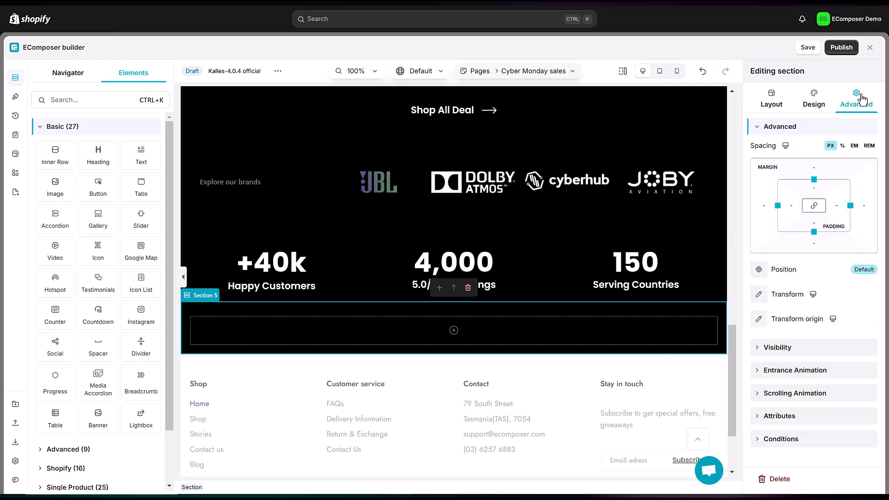
left_click(814, 194)
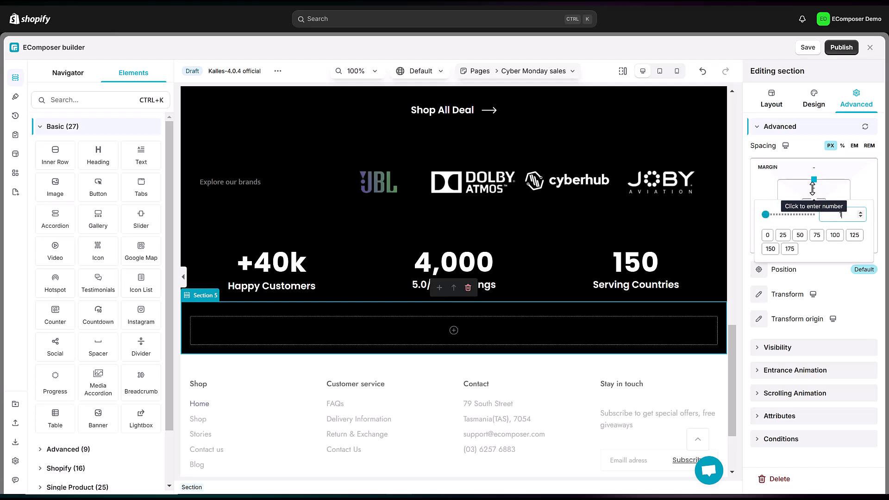
type("140")
key("Return")
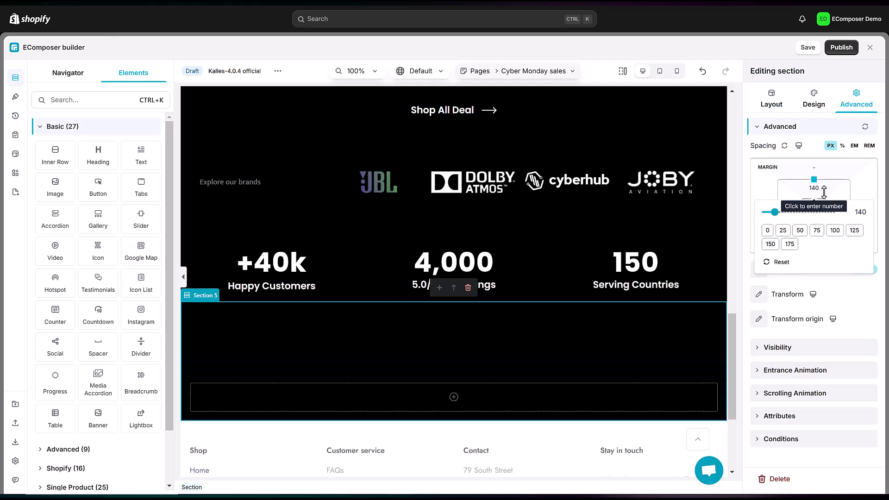
left_click(824, 192)
left_click(816, 224)
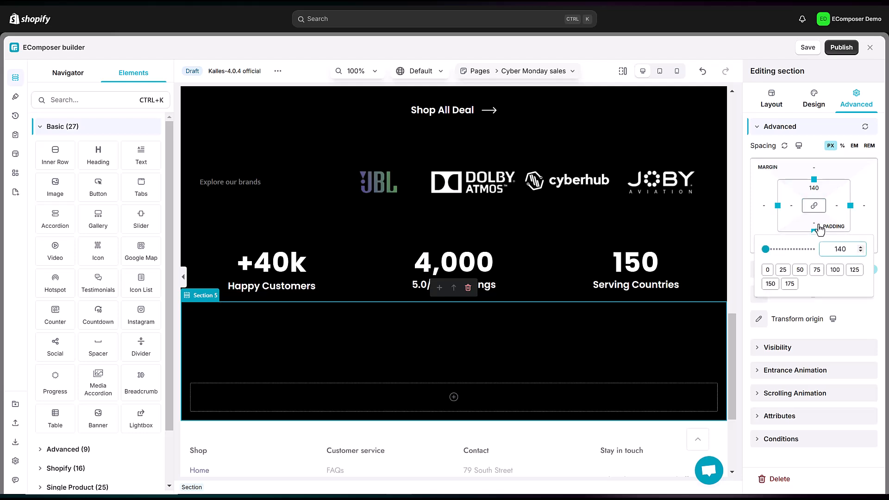
key("Return")
Step: Place a two-column Inner Row in the empty column of Section 5
scroll(554, 321, "down", 3)
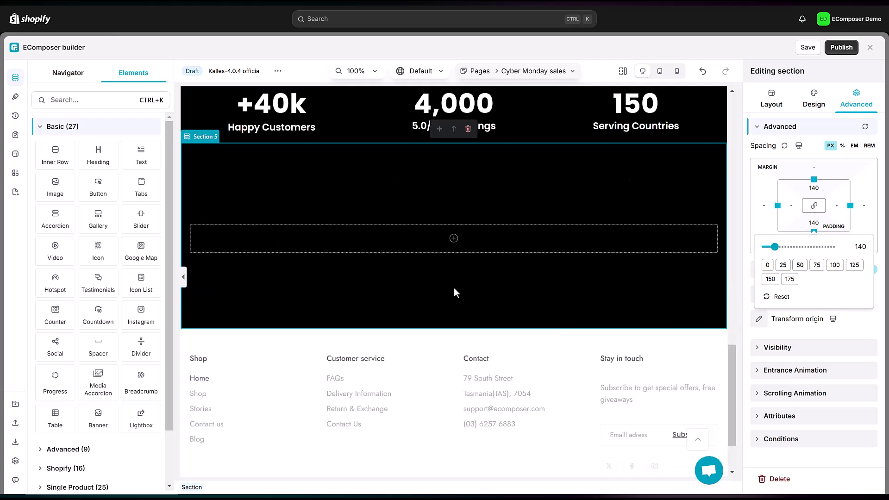
left_click_drag(49, 151, 393, 238)
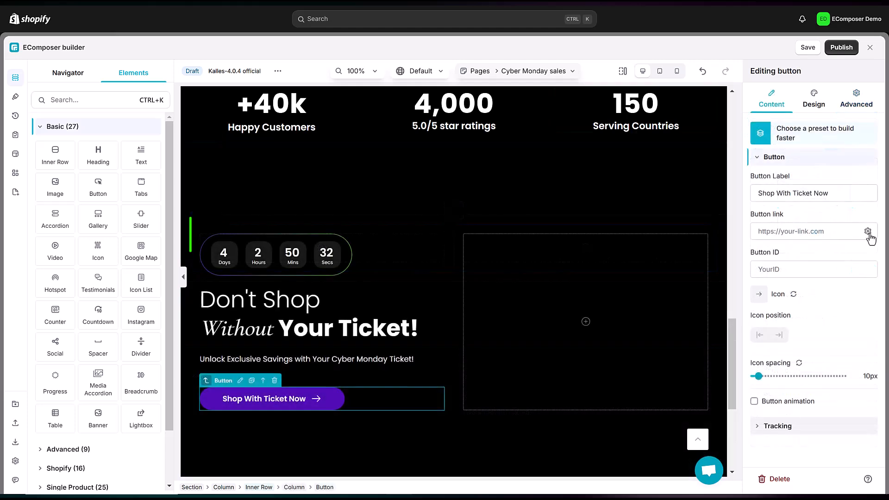
Step: Link the Shop With Ticket Now button to the cyber-monday collection and have it open in a new tab
left_click(851, 231)
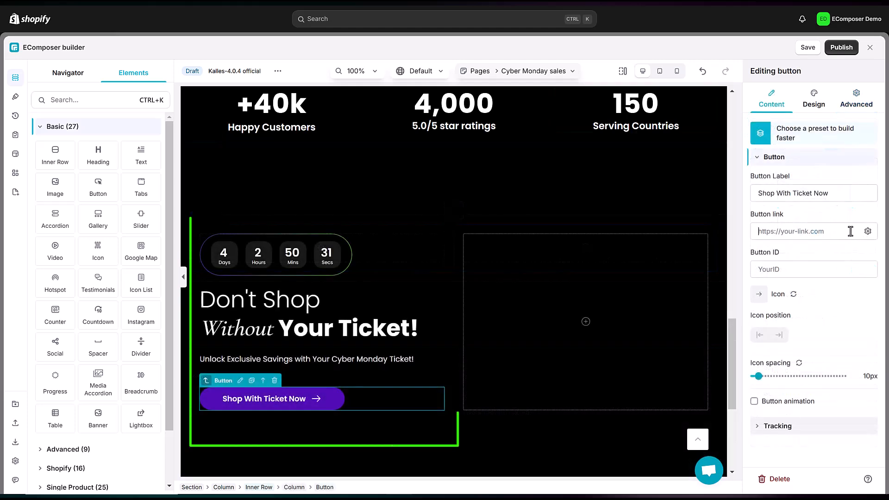
left_click(867, 231)
left_click(814, 121)
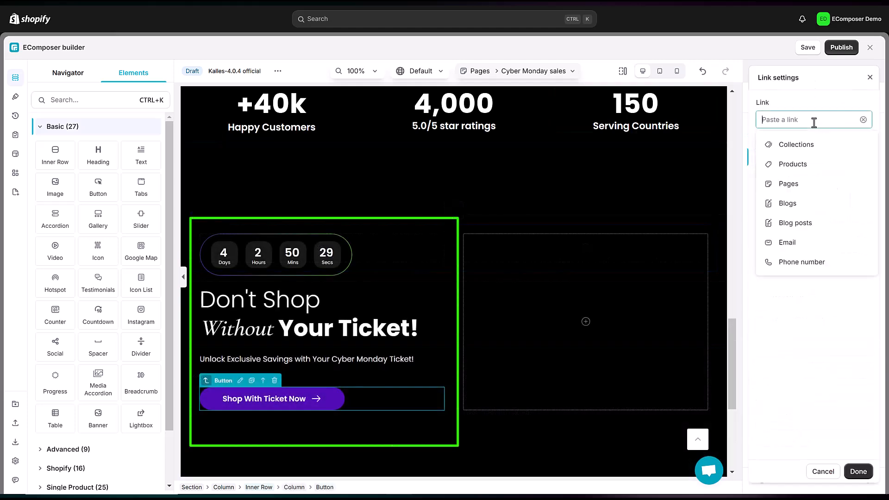
left_click(795, 149)
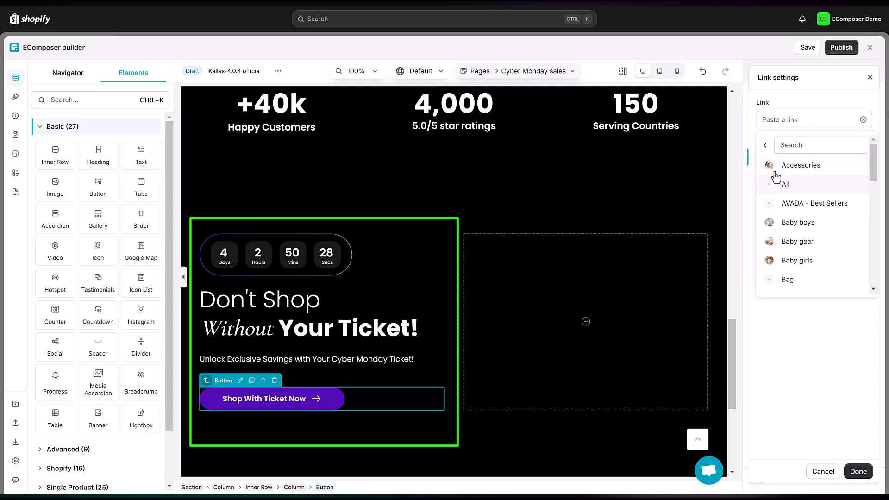
left_click(803, 144)
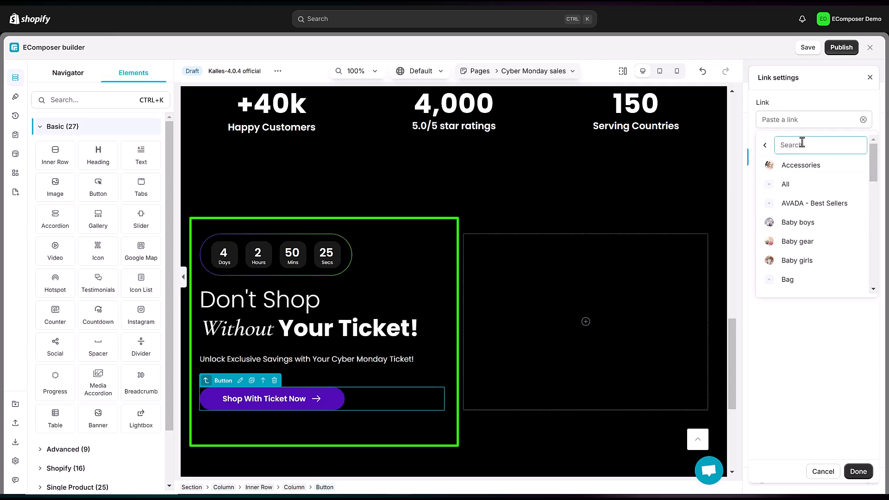
type("cyber")
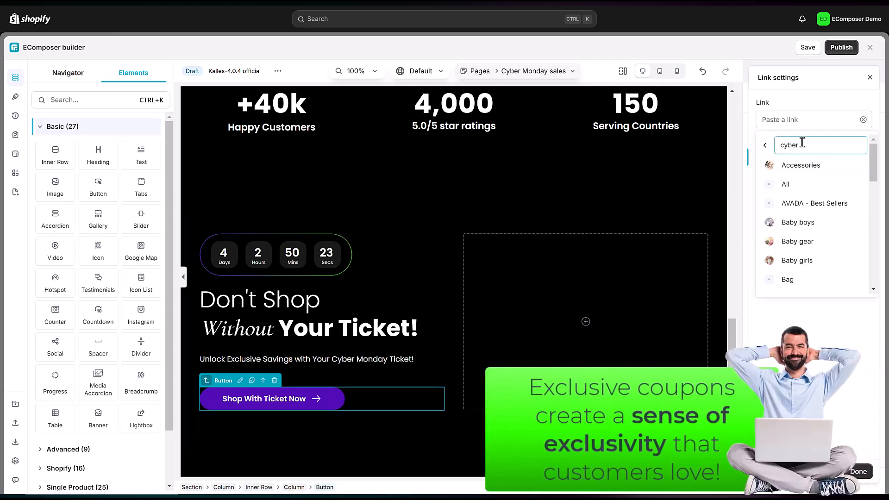
left_click(814, 169)
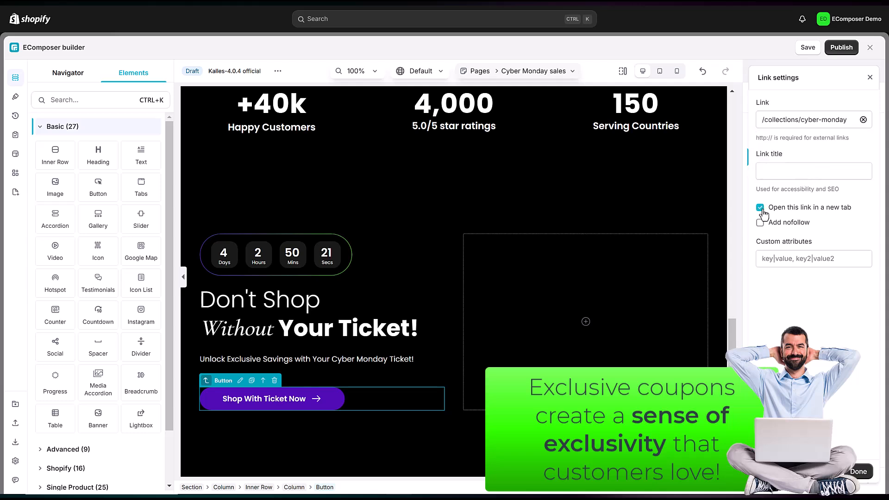
left_click(858, 471)
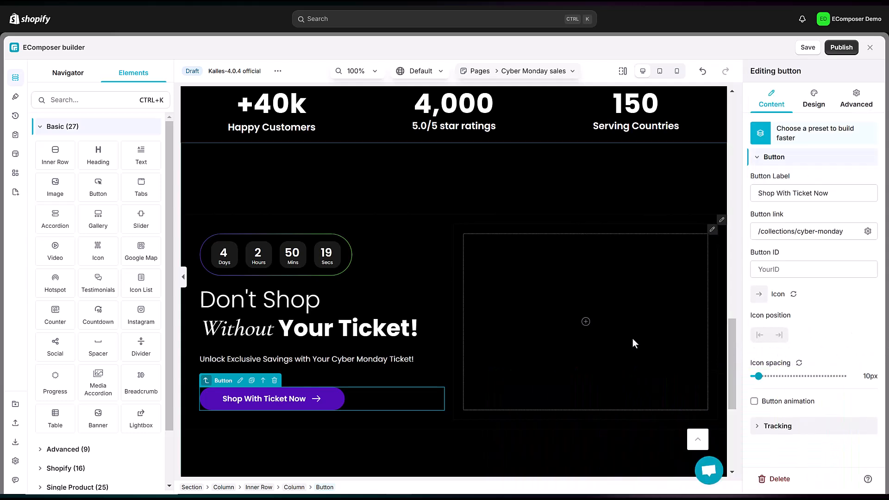
Step: Find the Image element and place it in the empty column beside the ticket text
left_click(79, 99)
type("imag")
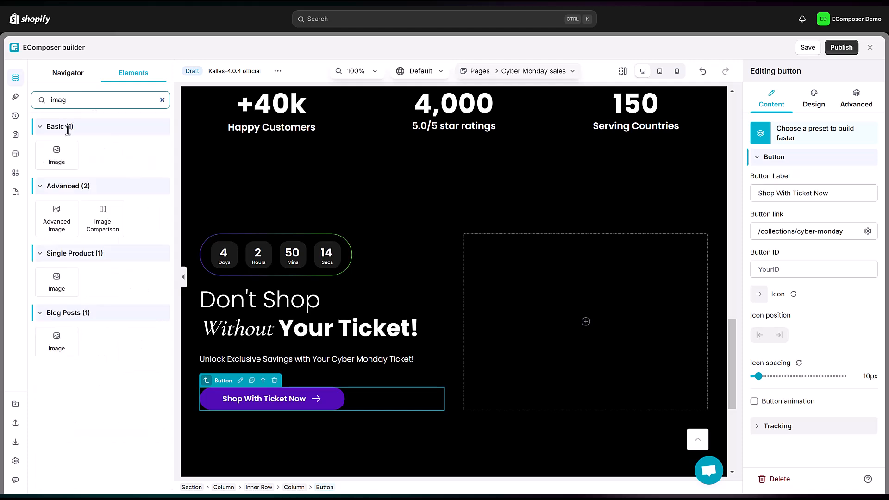
left_click_drag(279, 238, 565, 296)
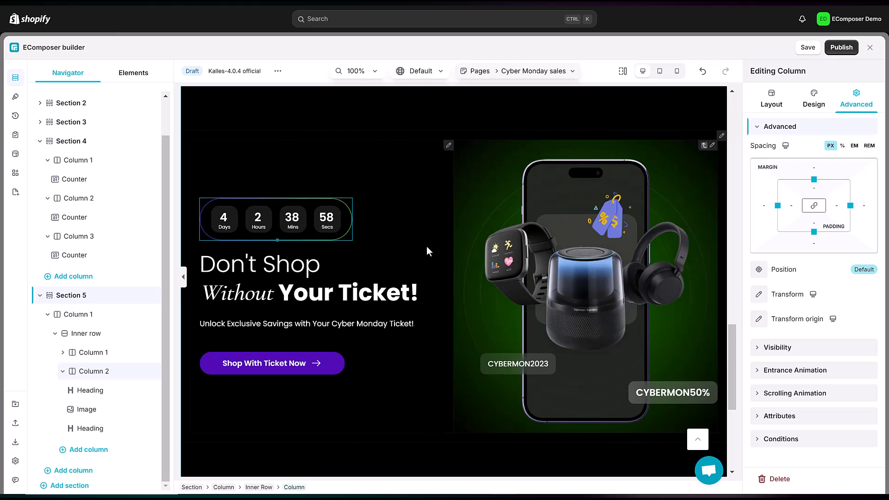
Step: Add an Inner Row below the ticket content in Section 5 and delete one of its two columns
scroll(399, 258, "down", 4)
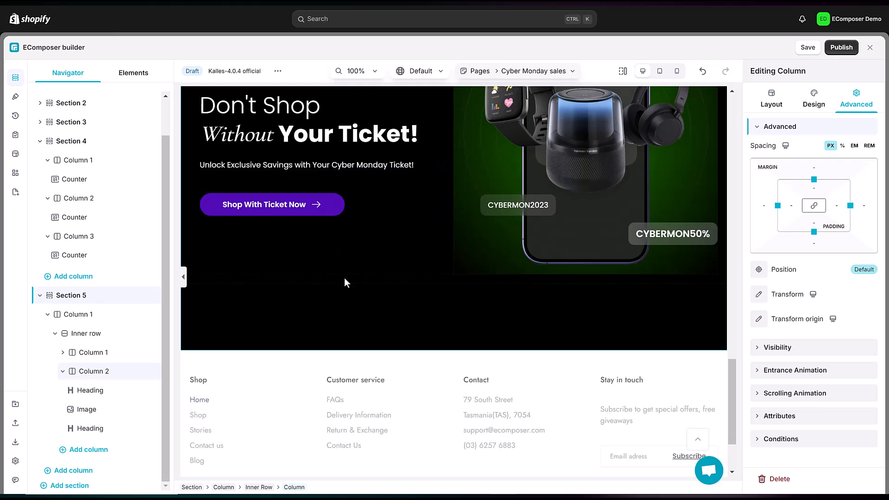
left_click(138, 74)
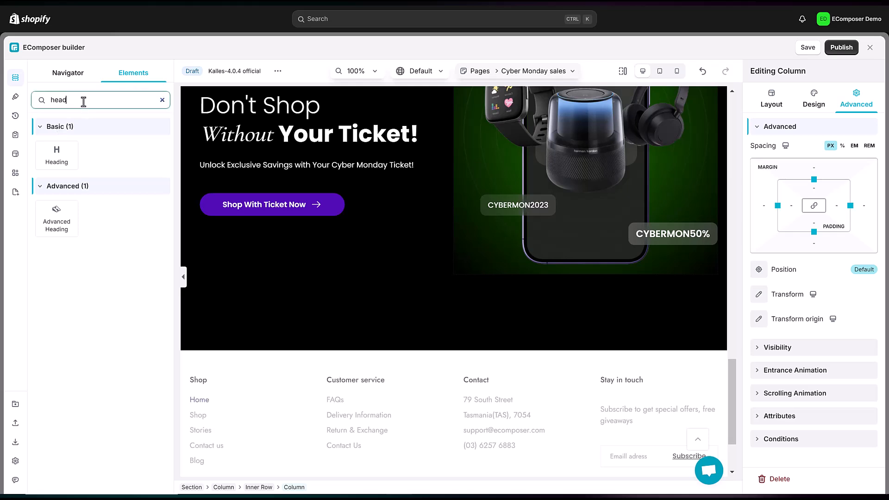
type("inn")
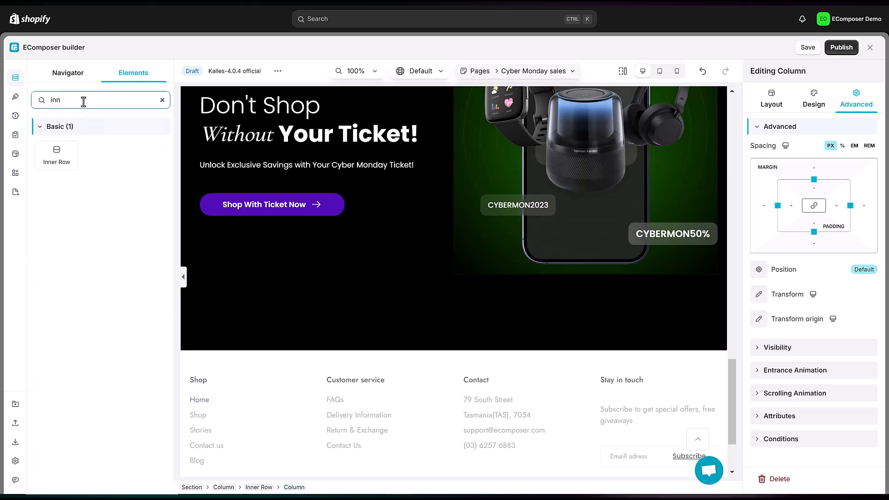
left_click_drag(56, 157, 440, 288)
right_click(473, 309)
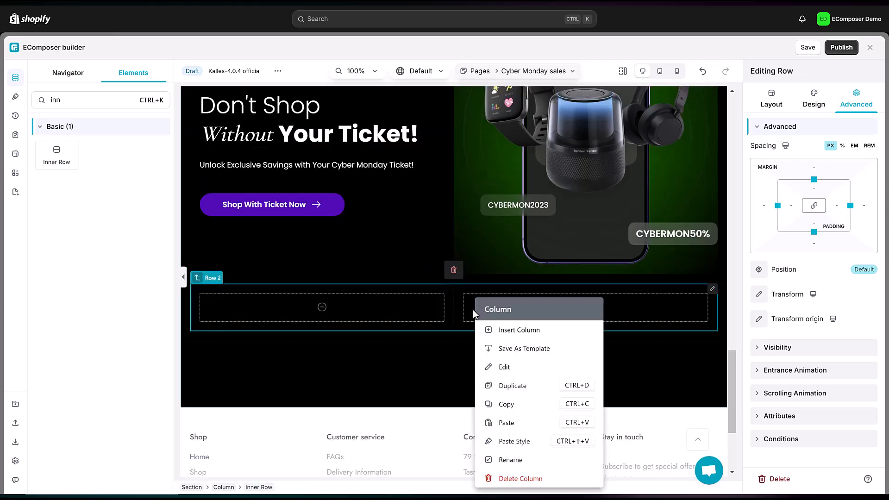
left_click(503, 480)
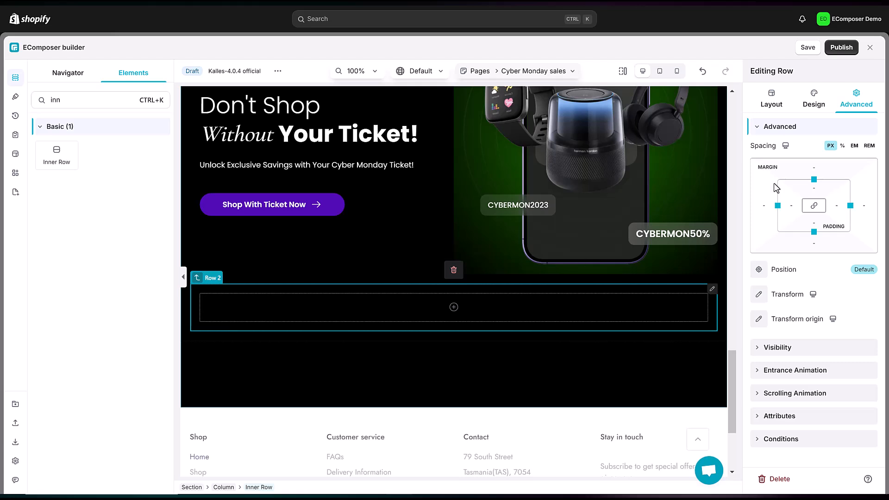
Step: Set the top and bottom padding of the new Inner Row to 80 px
left_click(814, 185)
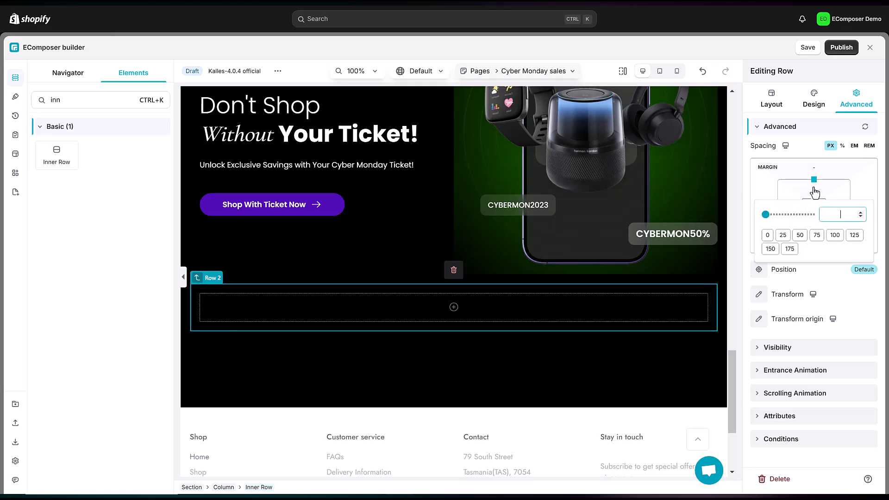
key("Return")
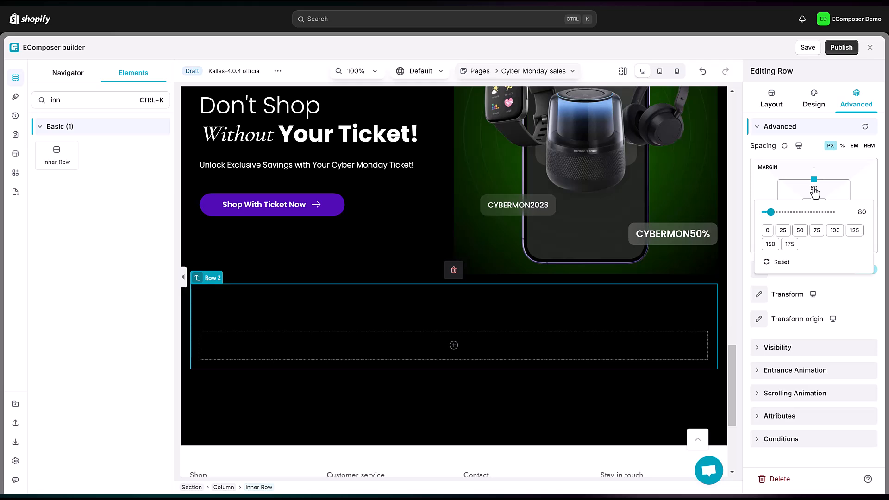
left_click(815, 190)
left_click(819, 222)
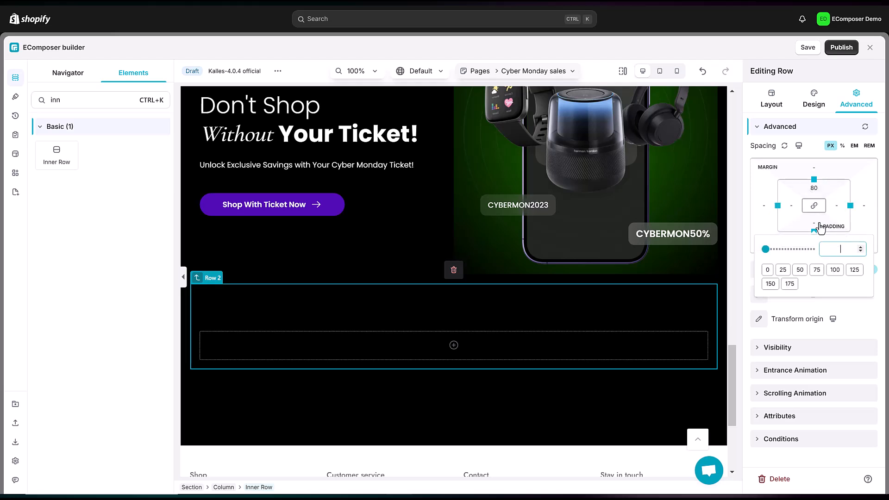
key("Return")
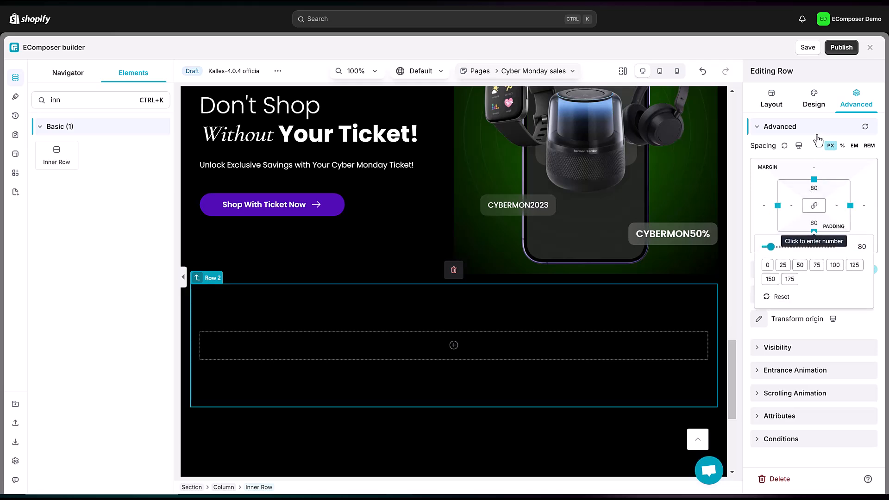
Step: Give the new Inner Row the uploaded black 2000 x 652 image as its background
left_click(815, 102)
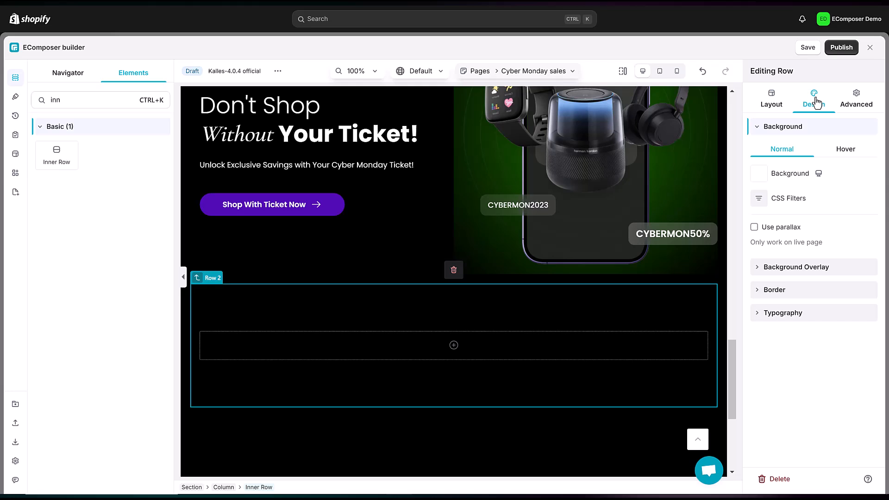
left_click(760, 175)
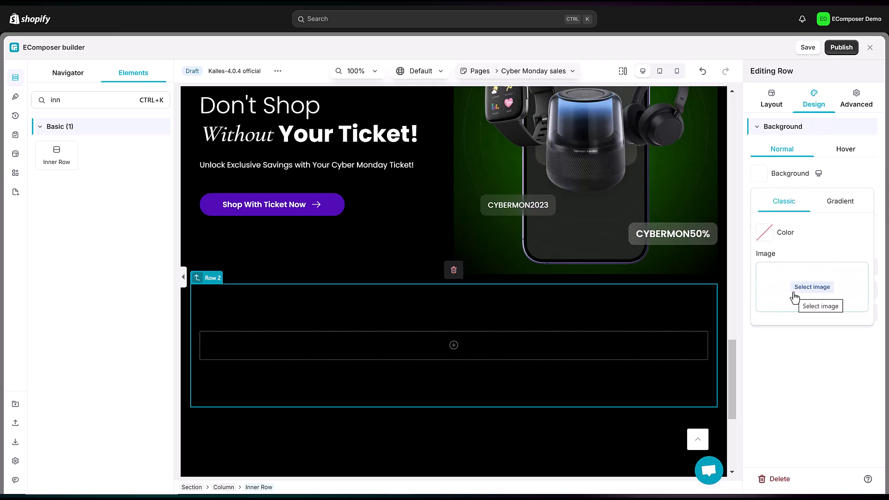
left_click(812, 287)
left_click(360, 267)
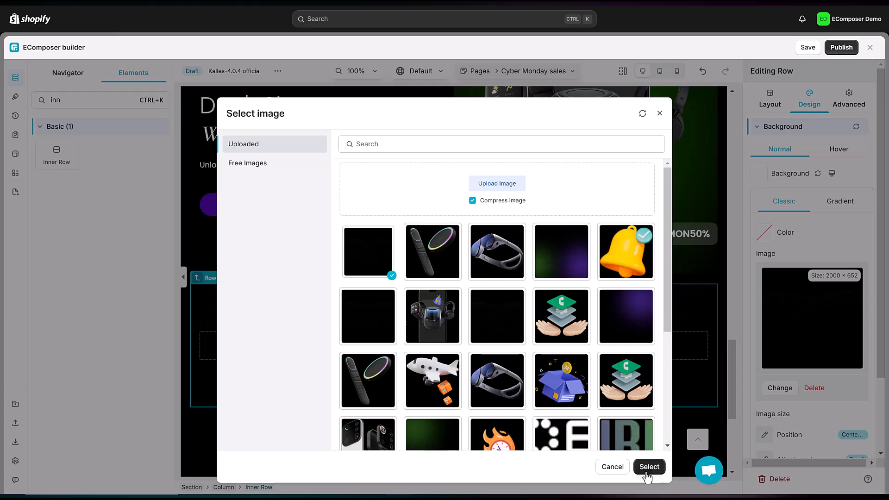
left_click(649, 468)
left_click(852, 174)
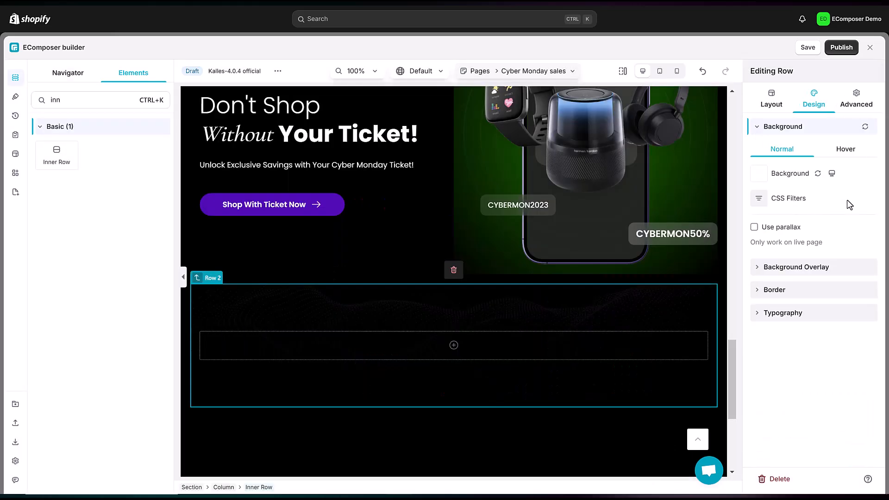
Step: Give the Inner Row a solid green border with a width of 0.8 on all sides
left_click(765, 290)
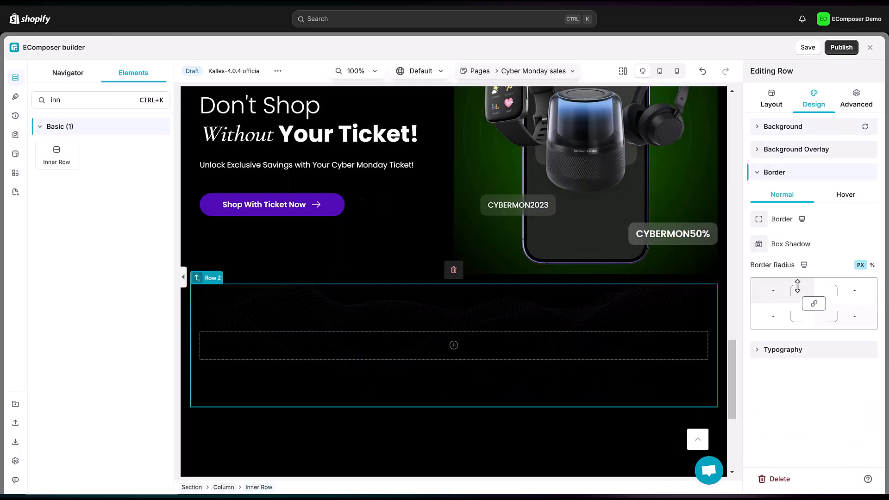
left_click(760, 221)
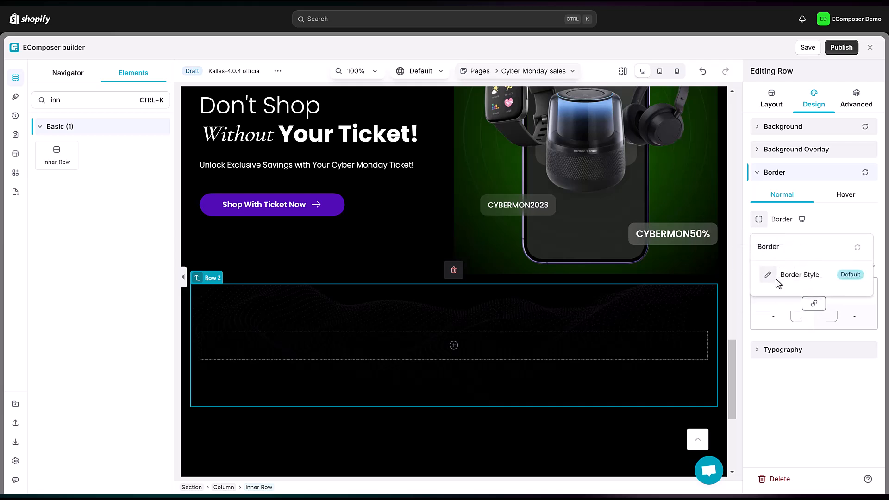
left_click(768, 277)
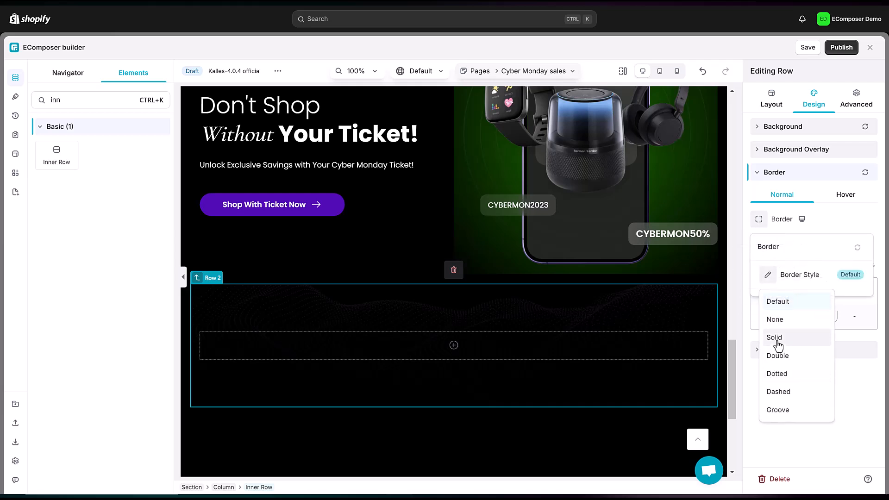
left_click(774, 338)
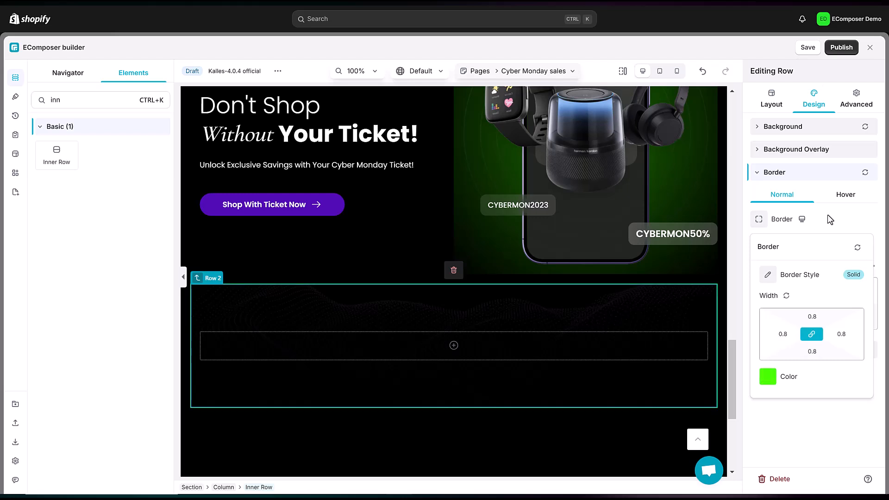
left_click(827, 215)
Step: Round all corners of the Inner Row with a 48 px border radius and check it without the editing panels
left_click(780, 293)
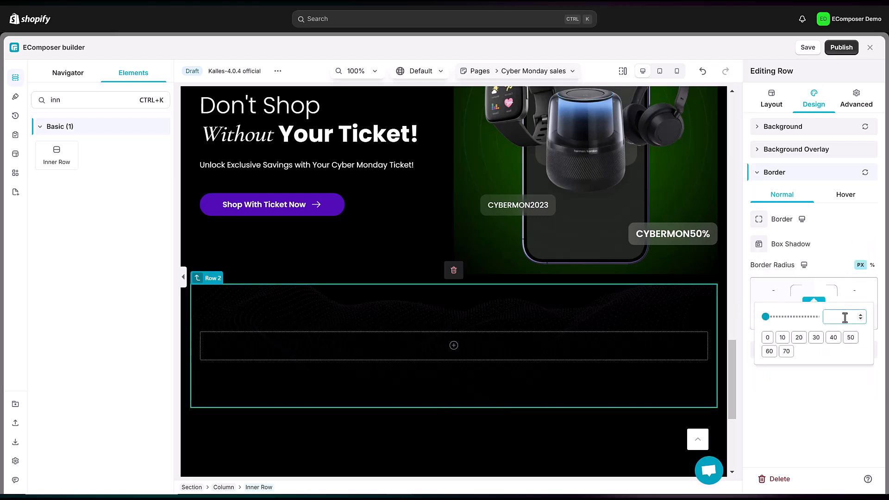
type("48")
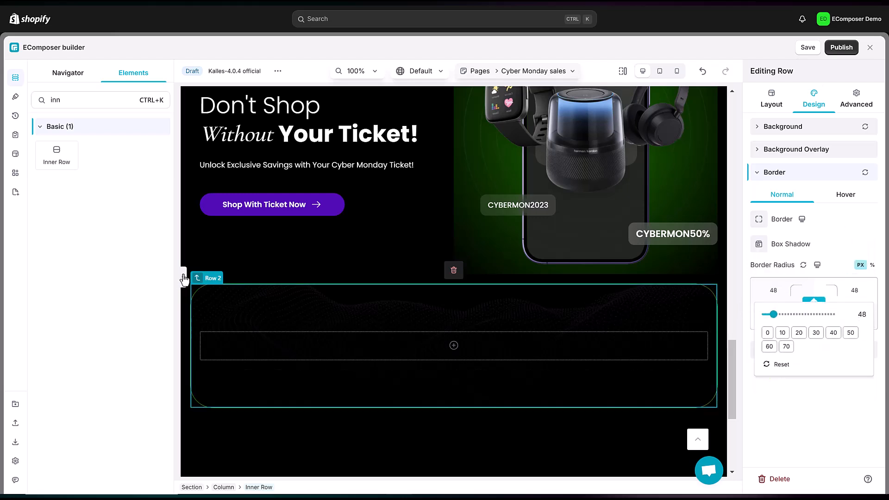
left_click(183, 278)
left_click(8, 284)
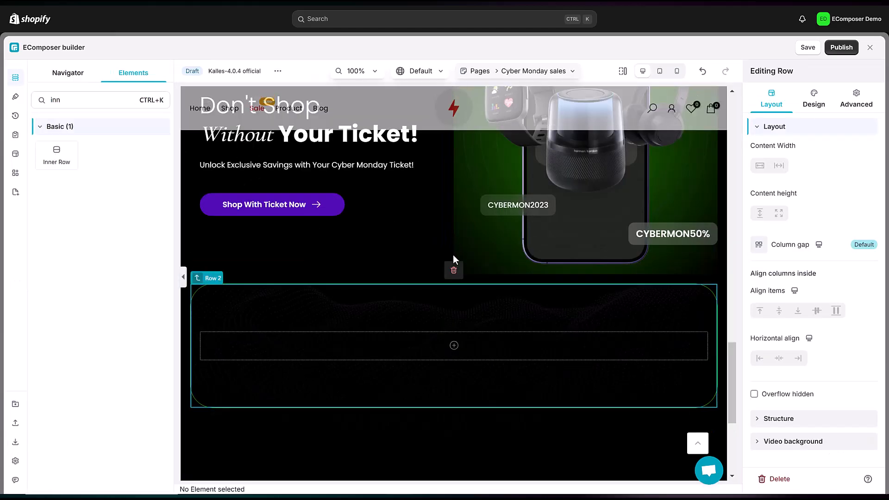
Step: Add an Image element with the bell picture at the top edge of the bordered Inner Row
left_click(73, 102)
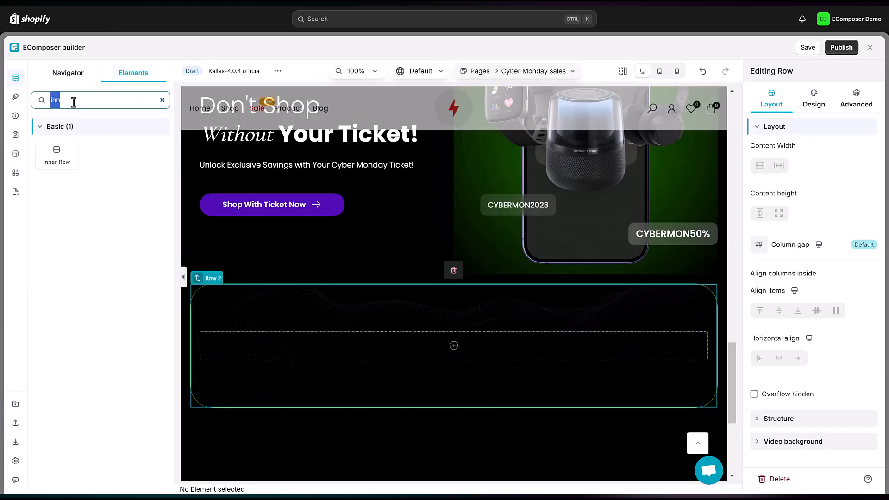
type("image")
left_click_drag(49, 210, 427, 349)
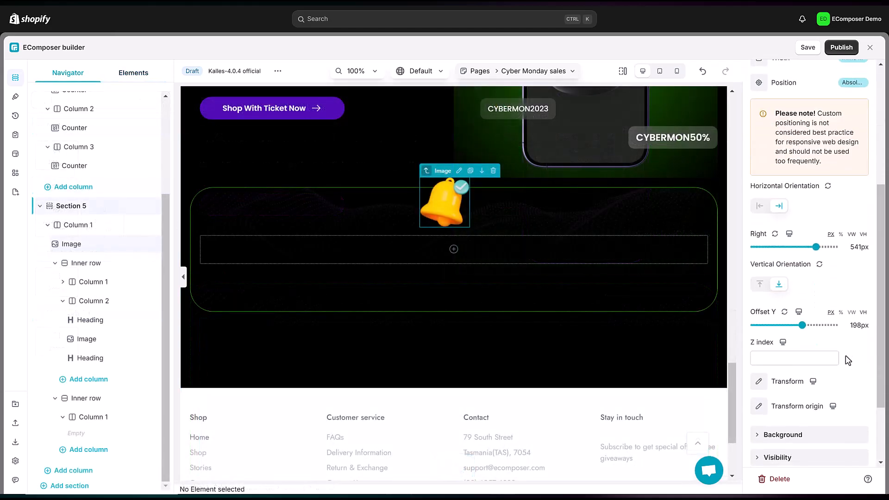
Step: Set the spacer above the Join The CYBER Frontier heading to 10 px and preview the newsletter block without the editing panels
left_click_drag(761, 139, 723, 144)
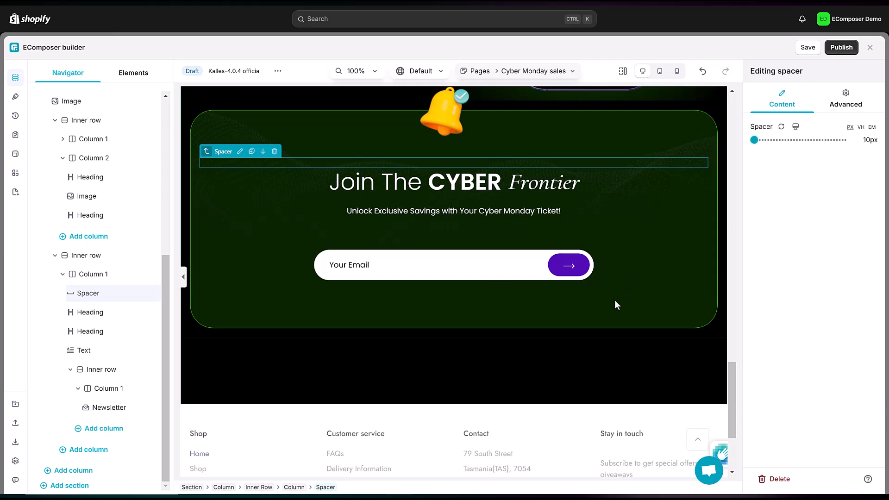
scroll(461, 377, "up", 1)
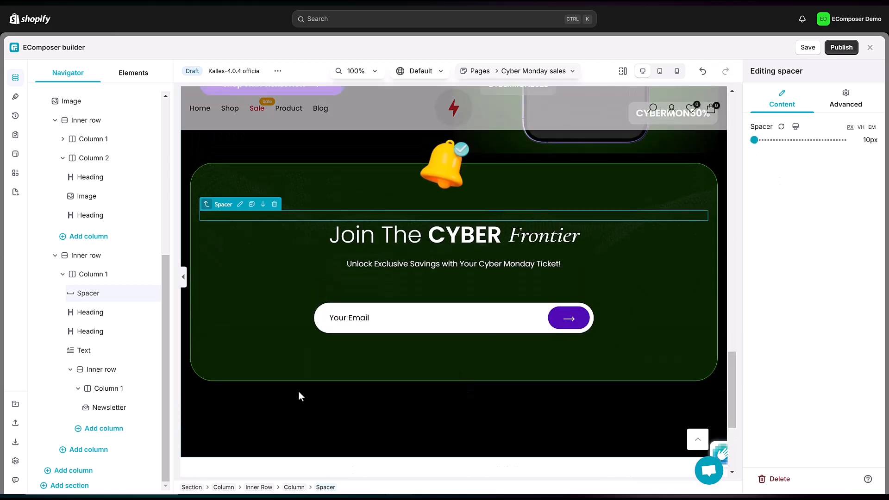
left_click(183, 277)
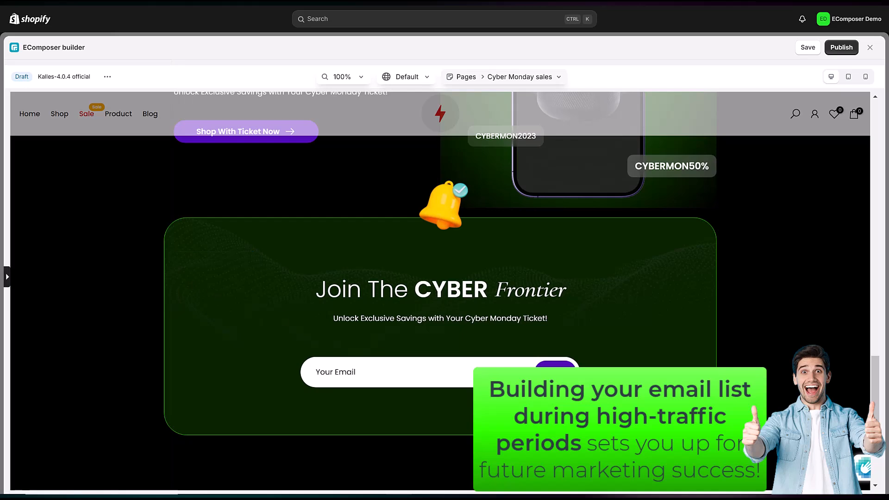
scroll(440, 287, "down", 1)
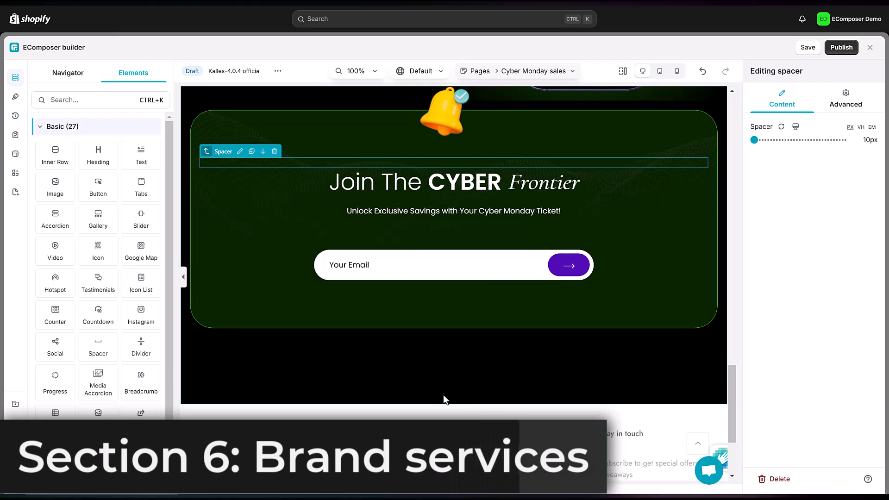
Step: Add a new single-column section below the newsletter signup section
left_click(448, 408)
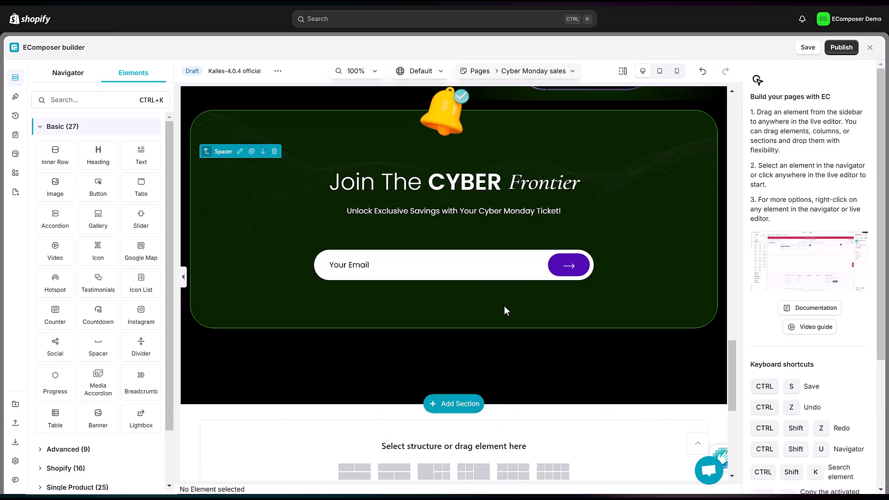
scroll(474, 329, "down", 3)
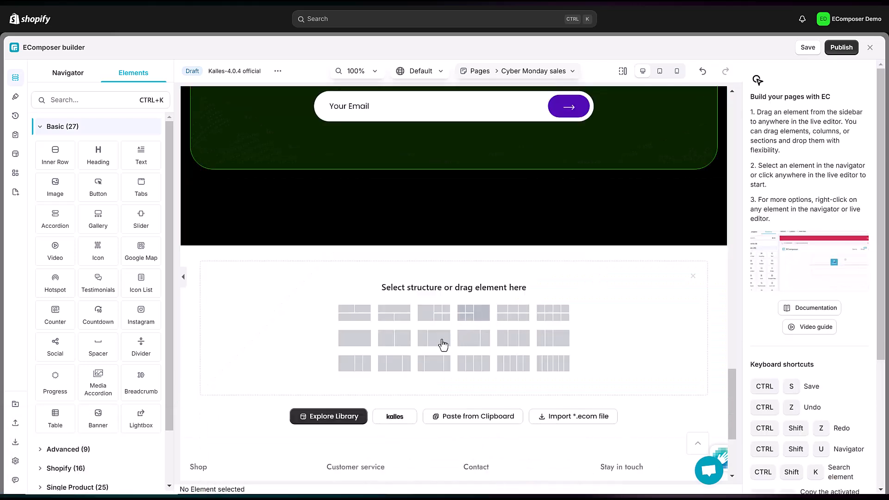
left_click(356, 338)
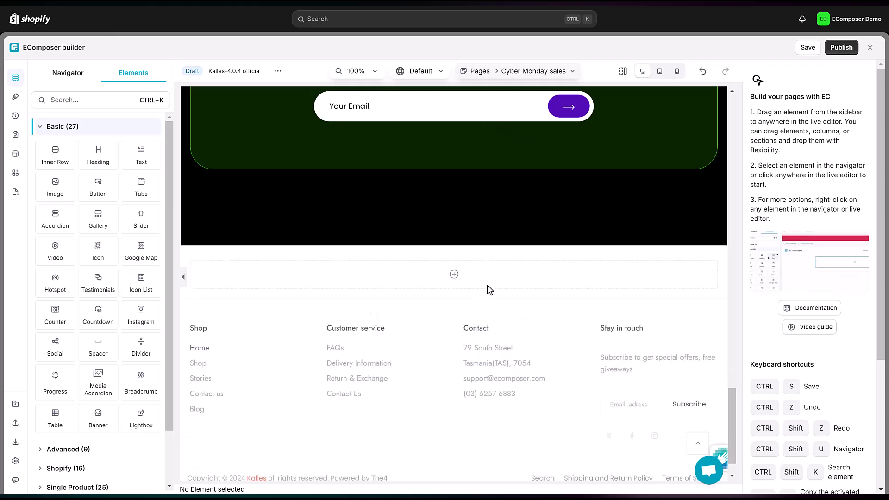
Step: Set the background colour of the new empty section to #000
left_click(422, 253)
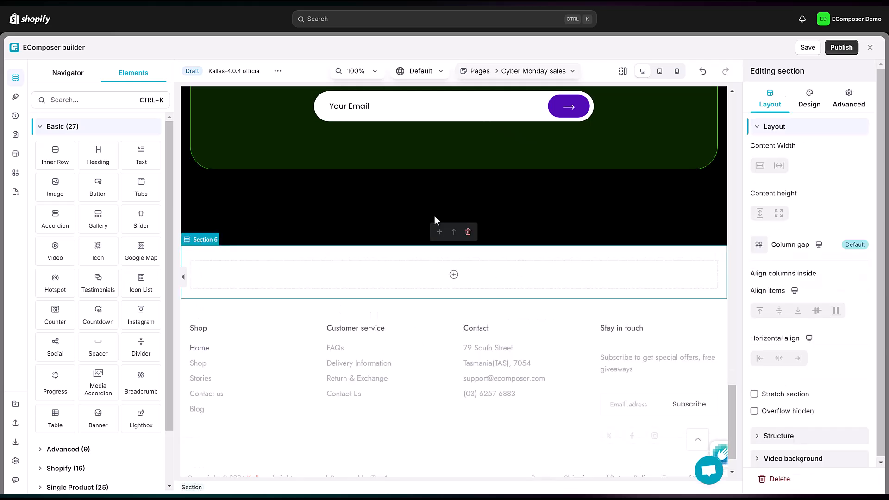
left_click(808, 100)
left_click(767, 172)
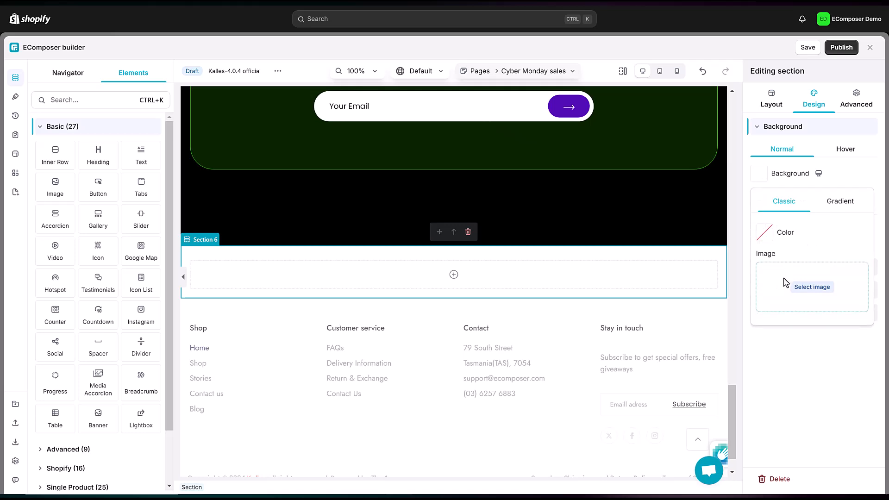
left_click(765, 232)
left_click(792, 394)
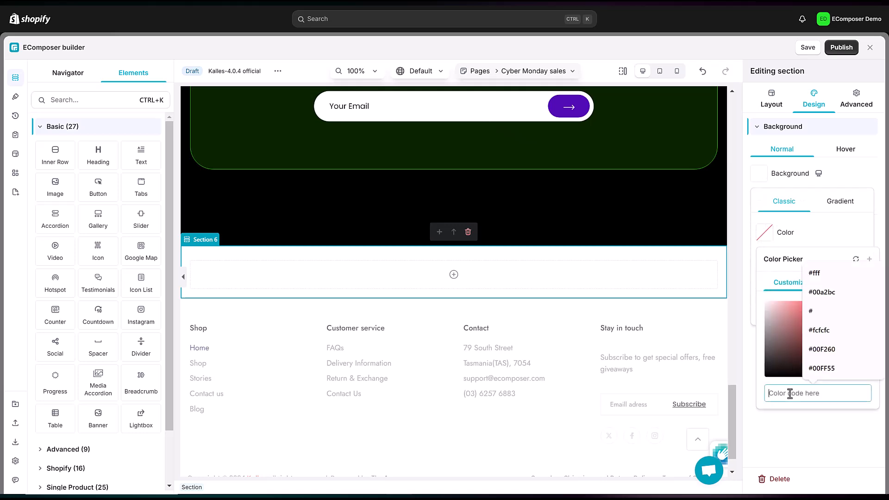
type("#000")
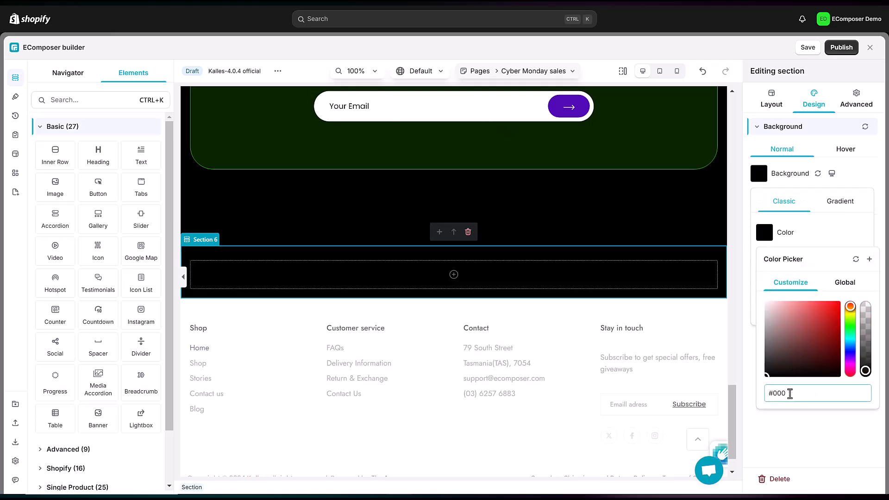
left_click(637, 268)
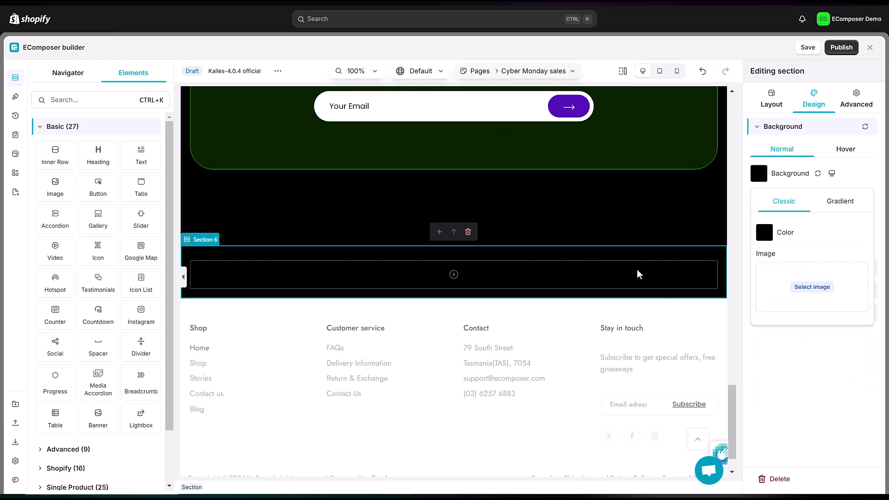
Step: Use the uploaded green and purple glow picture as the new section's background image
left_click(810, 288)
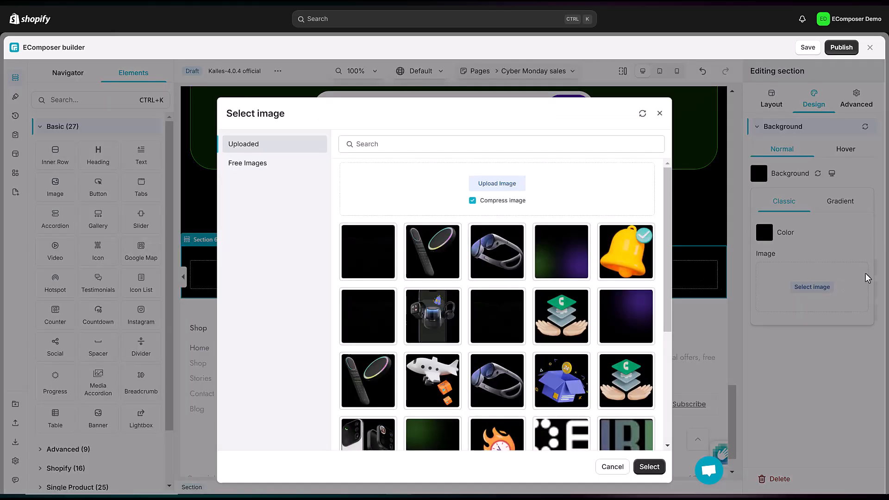
left_click(564, 262)
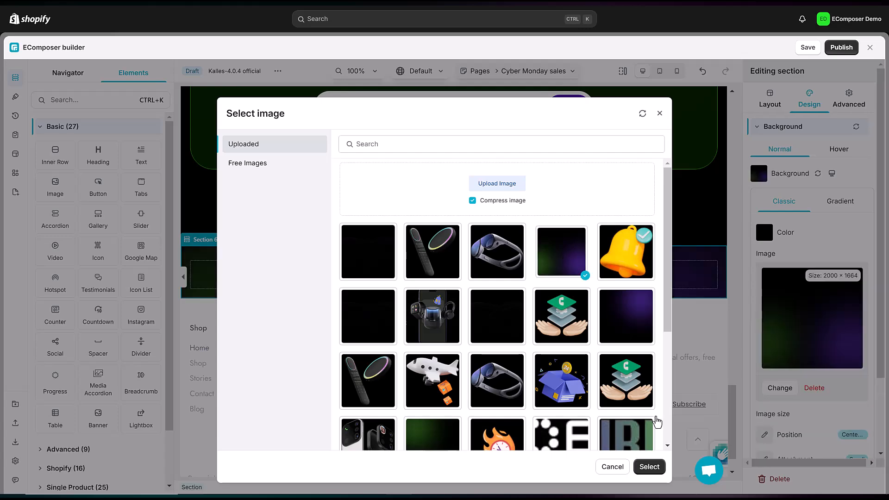
left_click(649, 467)
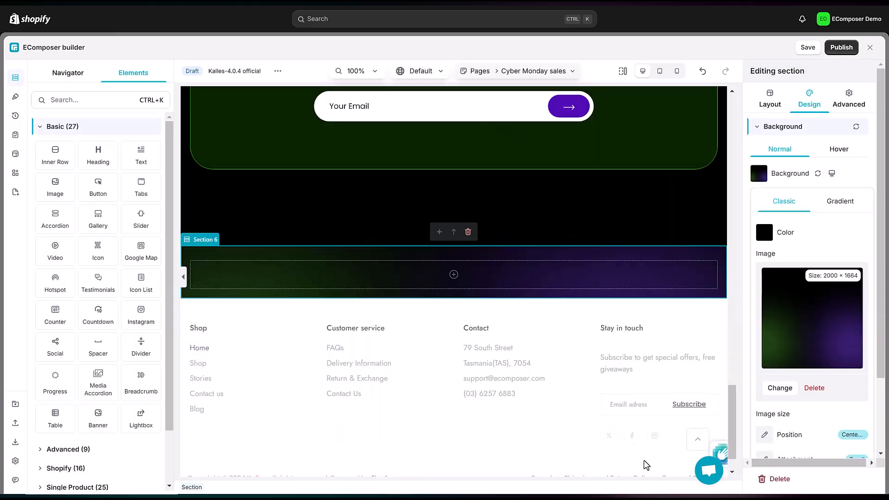
left_click(847, 96)
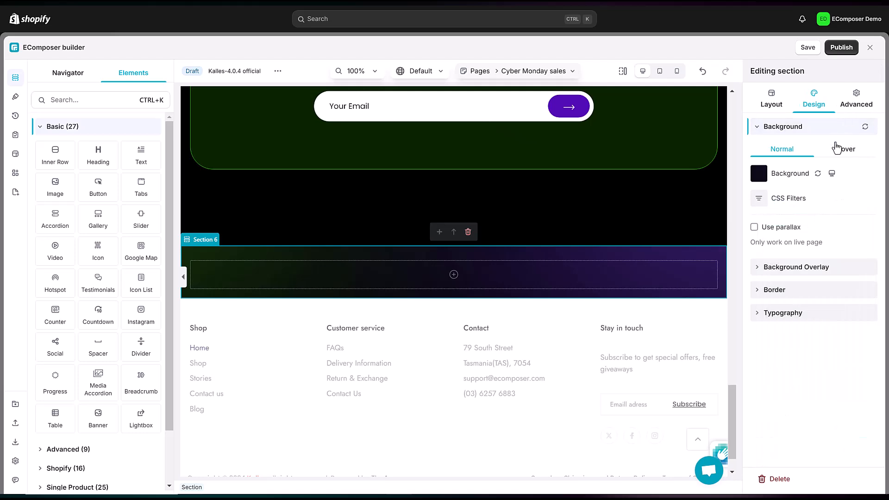
Step: Set the section's top padding to 130 px and its bottom padding to 165 px
left_click(856, 99)
left_click(812, 190)
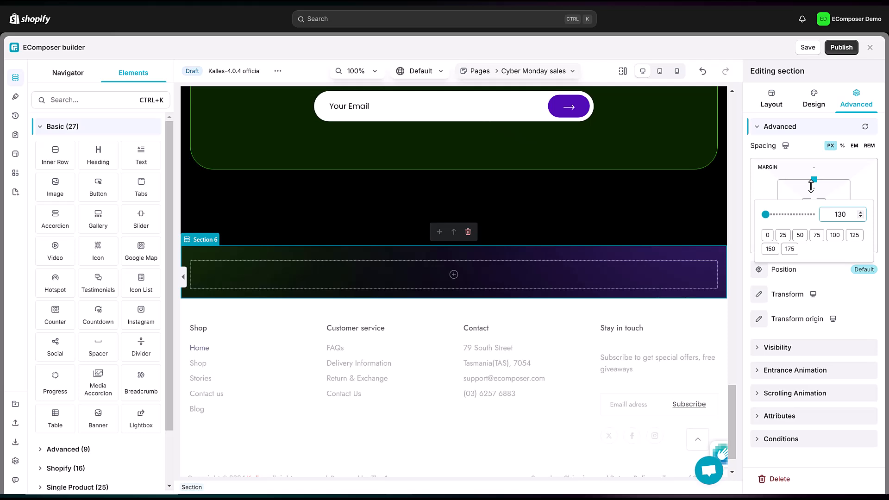
key("Return")
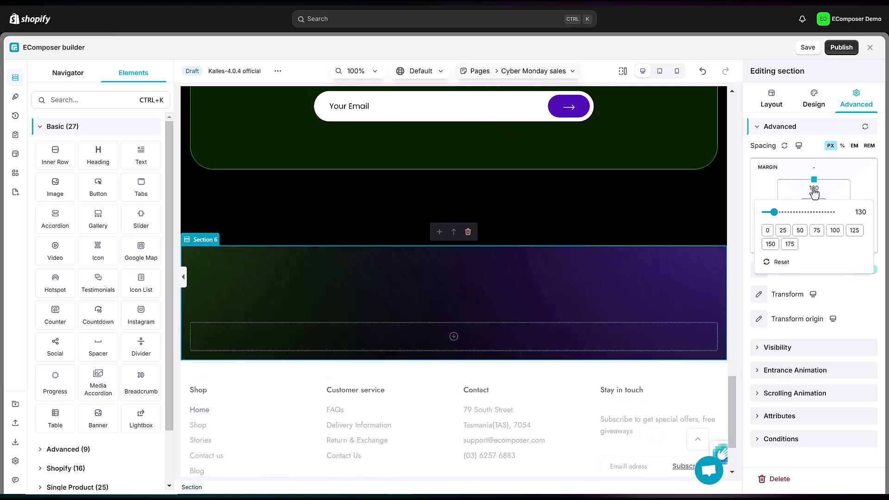
left_click(814, 191)
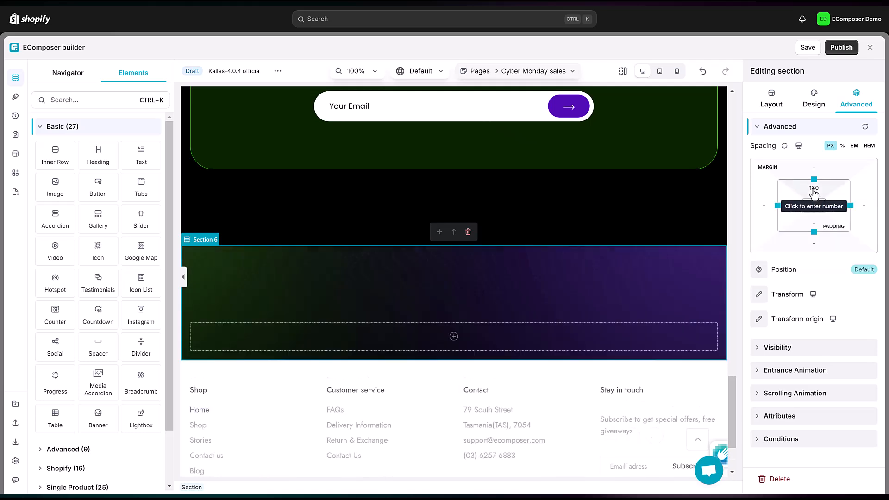
left_click(816, 226)
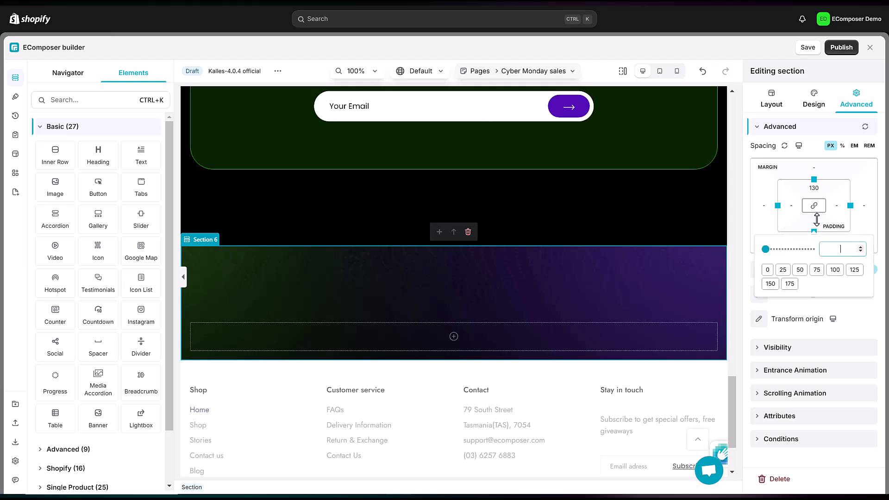
key("Return")
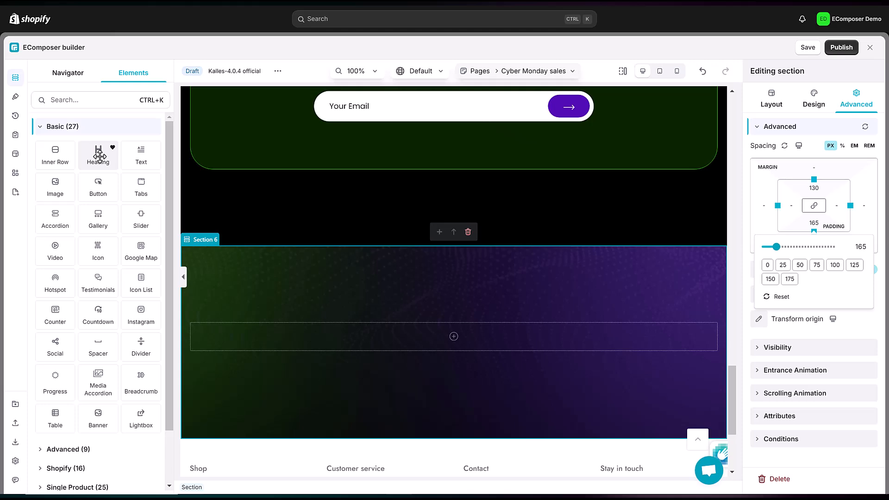
Step: Add Heading elements reading Shipping & Returns and Information side by side in the section and centre them in their column
left_click_drag(110, 159, 452, 337)
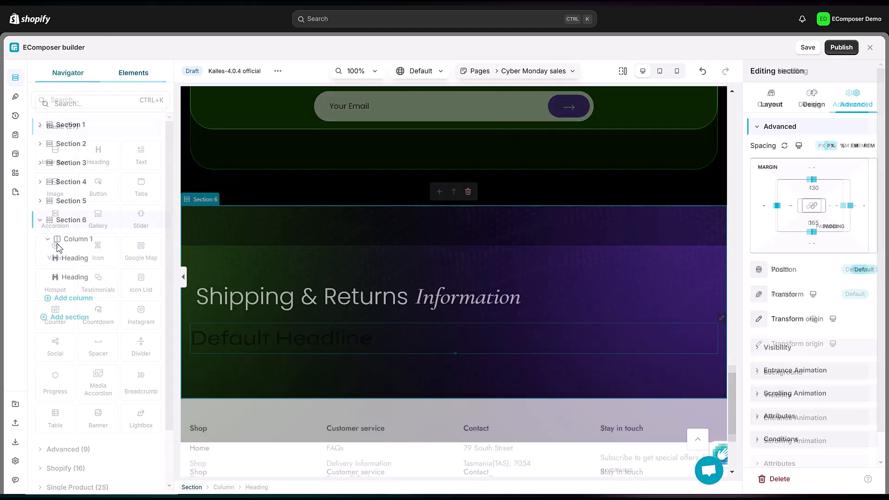
left_click(71, 241)
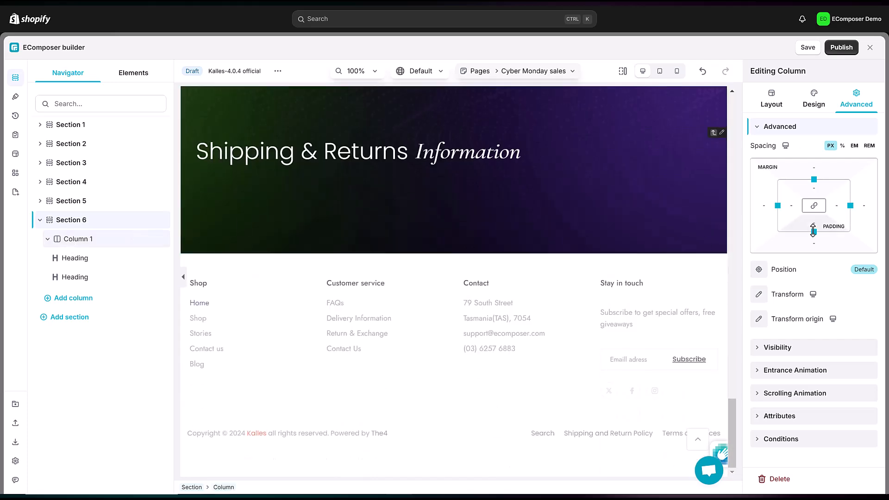
left_click(782, 106)
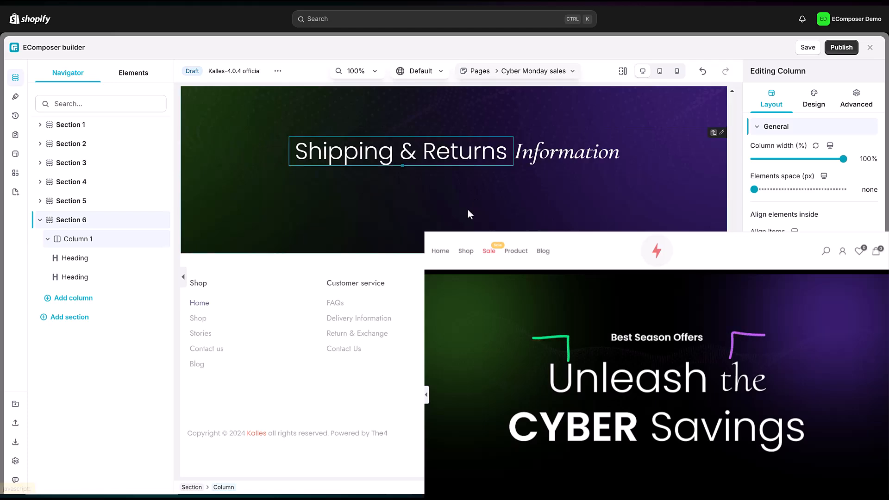
Step: Find the Features element and place it below the Shipping & Returns Information heading
scroll(468, 209, "up", 3)
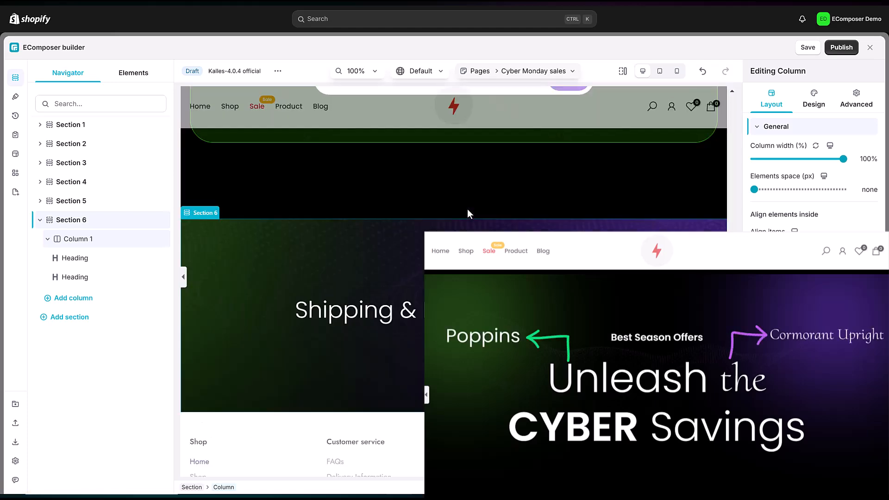
left_click(134, 73)
left_click(79, 99)
type("fea")
left_click_drag(57, 157, 418, 372)
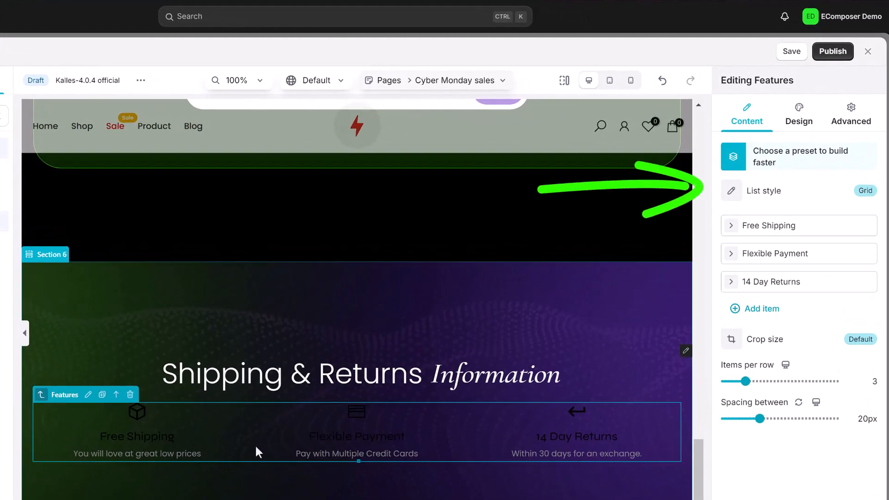
Step: Change the three feature items to image-based Shipping Details, Return Policy and Customer Support entries with their own pictures and descriptions
left_click(732, 227)
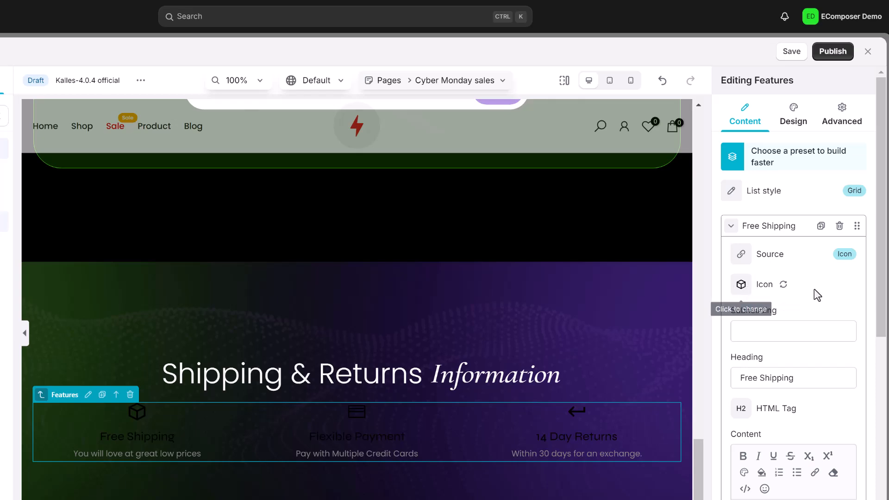
left_click(740, 254)
left_click(742, 288)
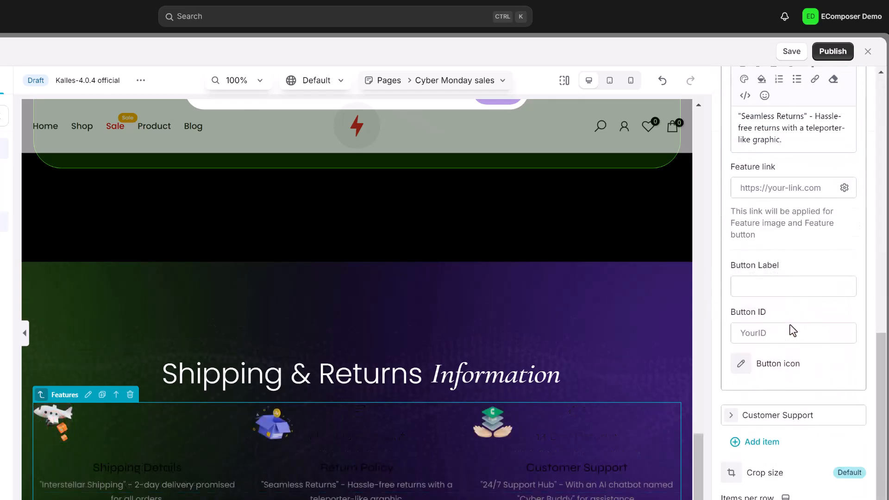
left_click(744, 416)
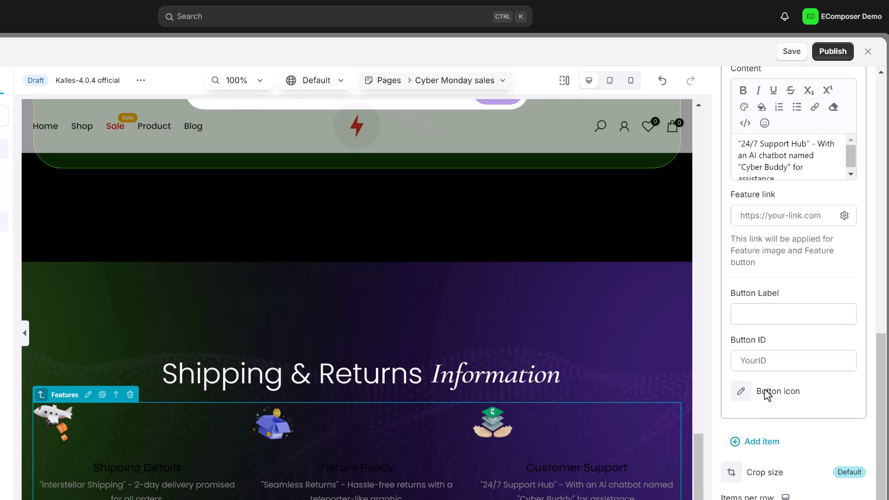
Step: Increase the spacing between the three feature items
scroll(829, 453, "down", 10)
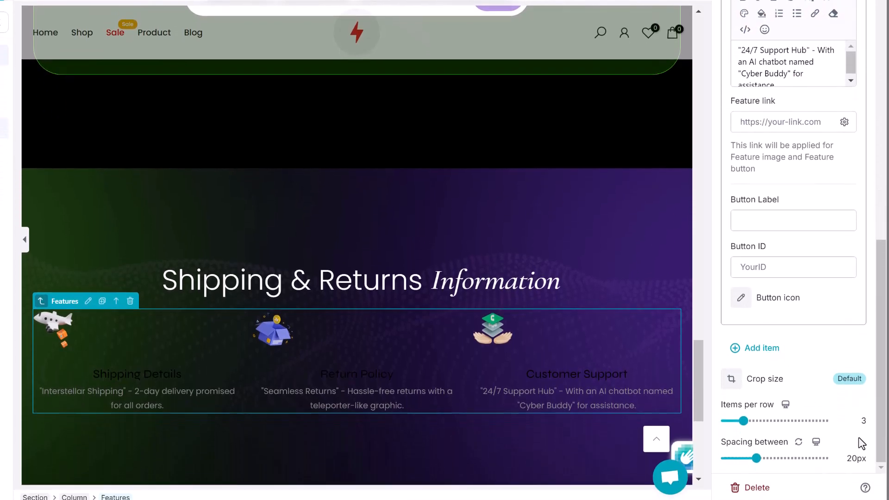
left_click(858, 455)
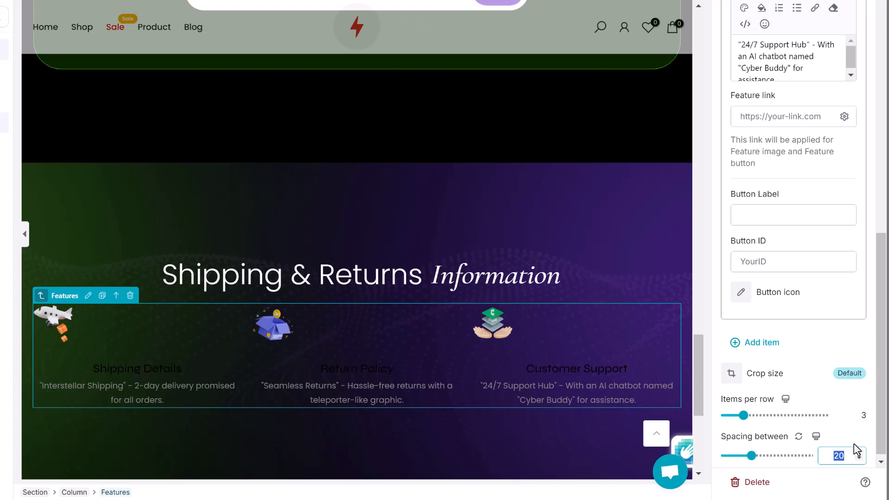
key("Return")
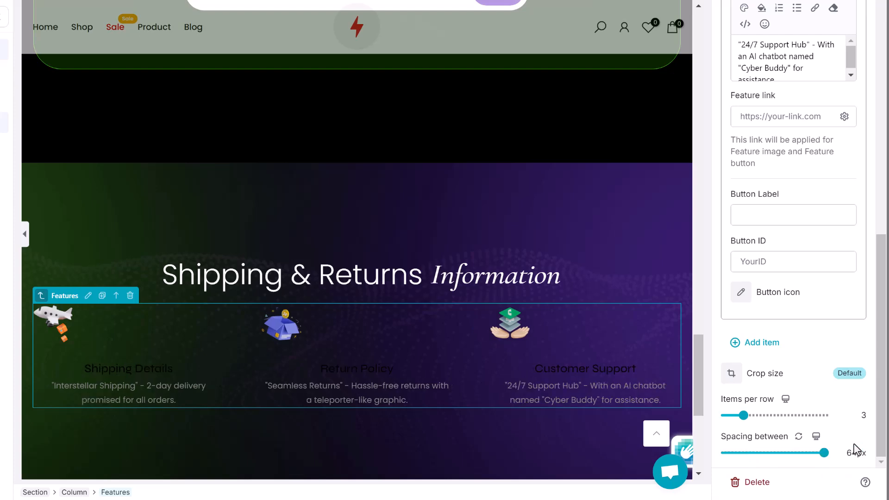
Step: Give the feature items a translucent white background of rgba(255, 255, 255, 0.15)
scroll(807, 222, "up", 10)
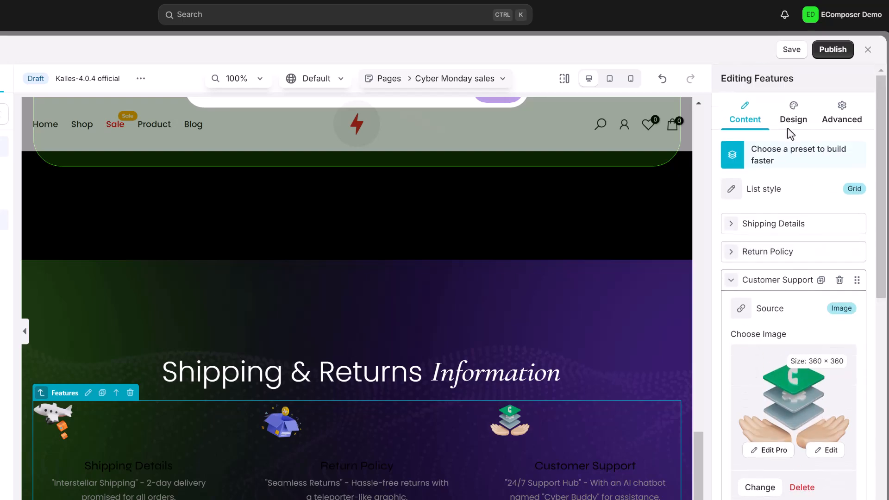
left_click(792, 120)
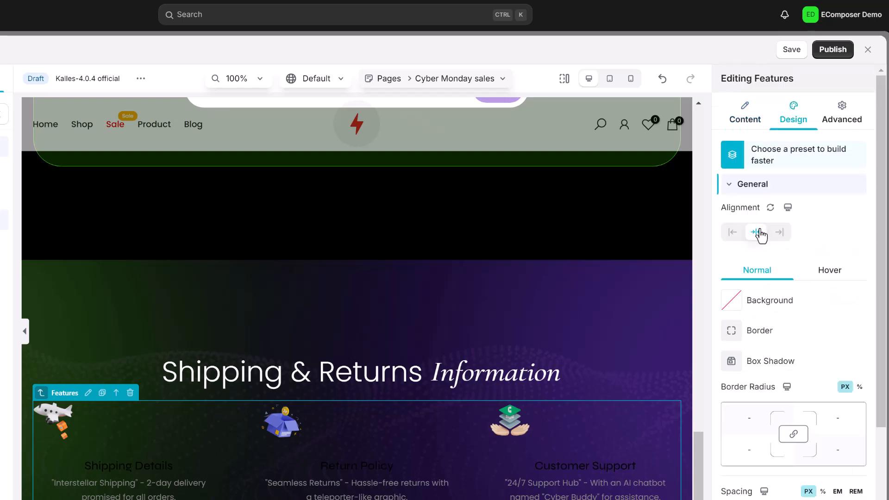
left_click(731, 300)
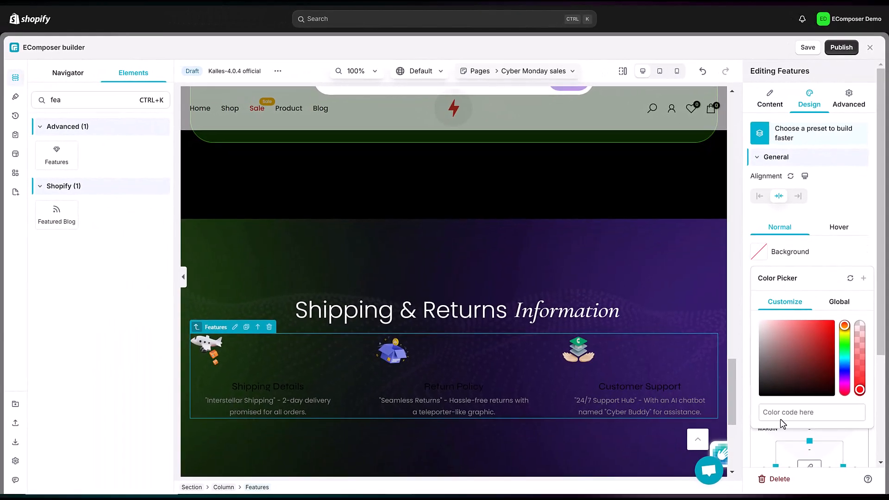
left_click(781, 412)
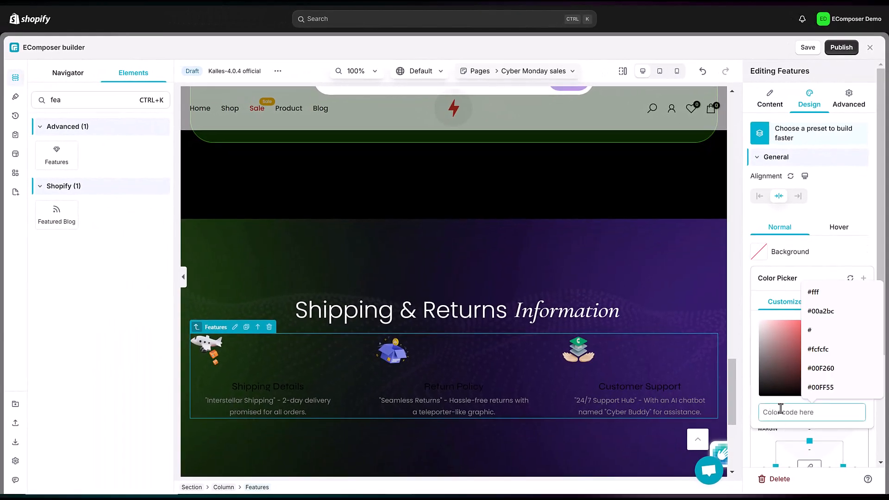
left_click(860, 378)
left_click_drag(861, 343, 861, 342)
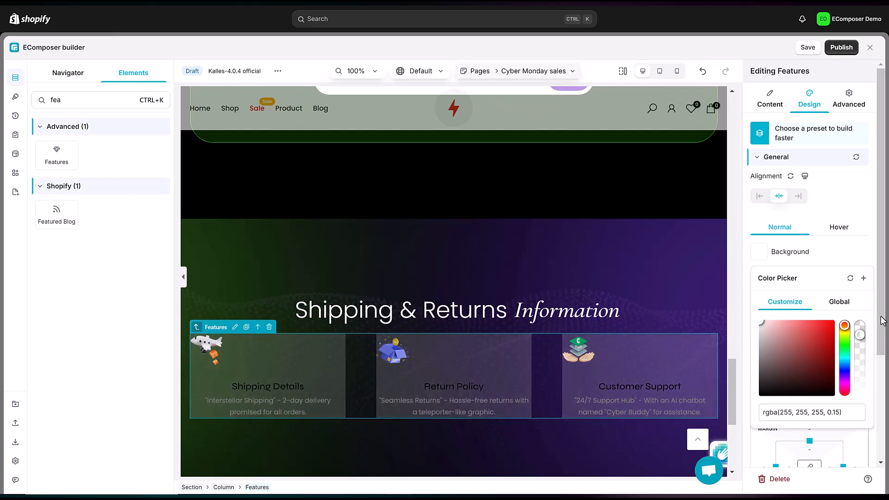
left_click(848, 259)
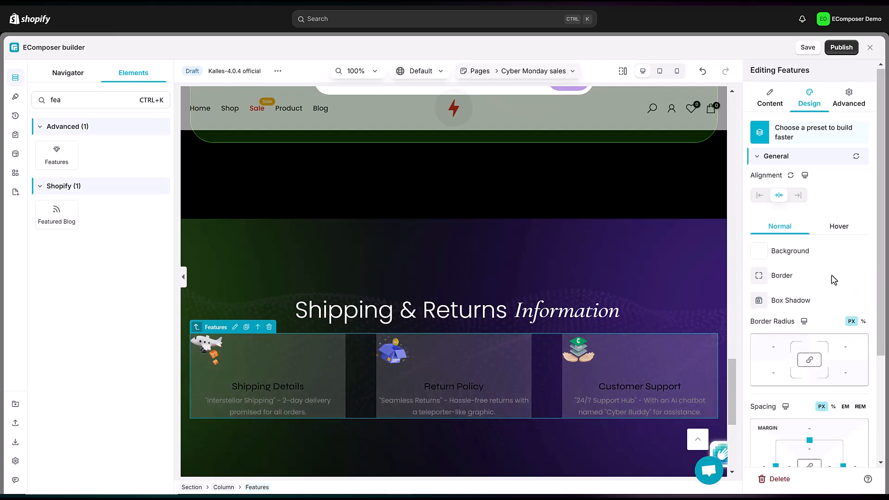
Step: Round the corners of the three feature items with a border radius of 40 px on all sides
scroll(832, 273, "down", 3)
scroll(805, 277, "up", 2)
scroll(804, 276, "up", 1)
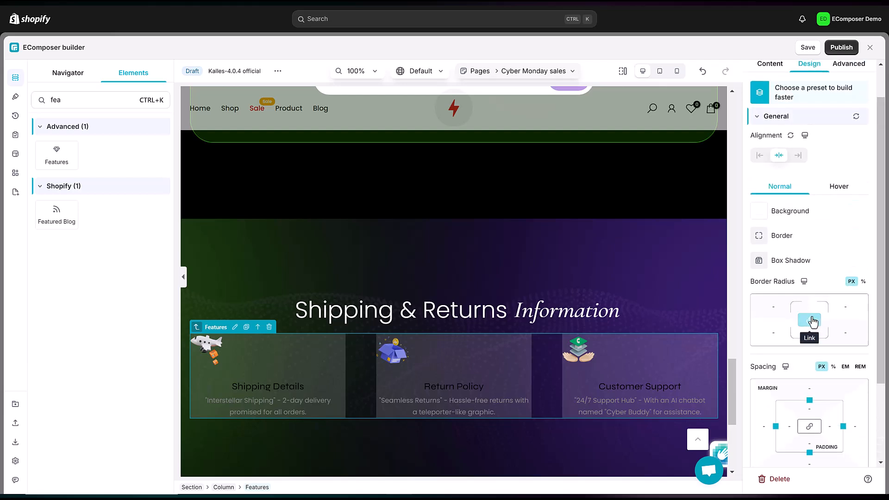
left_click(780, 306)
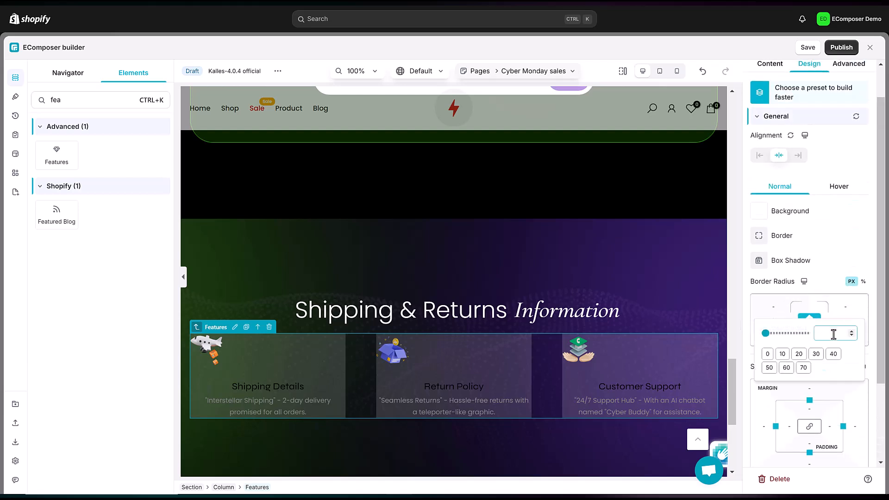
left_click(834, 353)
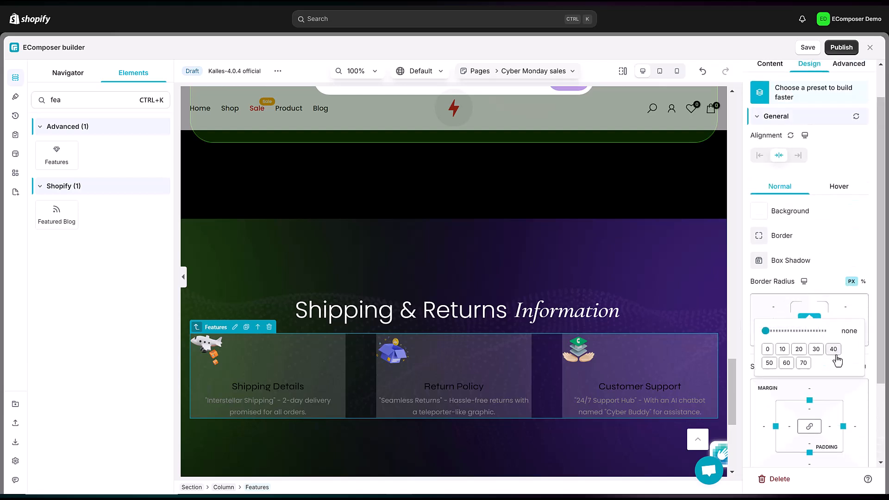
left_click(843, 257)
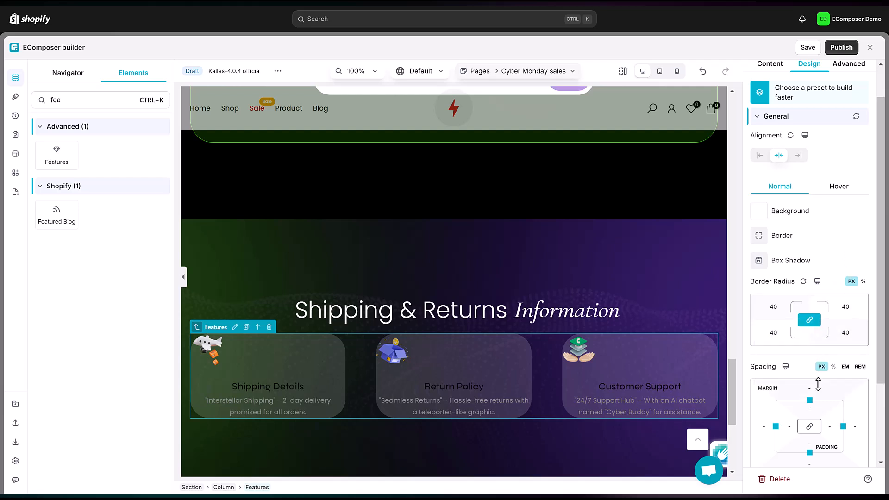
Step: Set the feature items' padding to 0 px top, 40 px left and right, and 60 px bottom
scroll(824, 419, "down", 1)
left_click(809, 357)
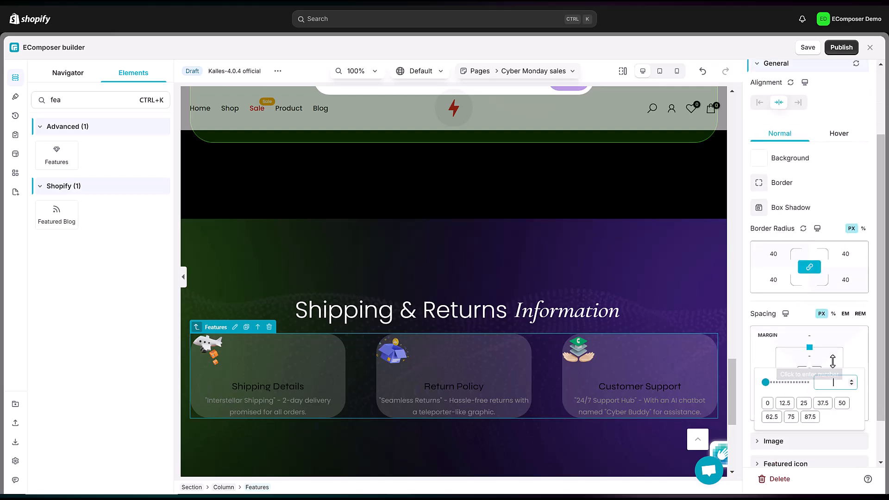
left_click(768, 404)
left_click(788, 375)
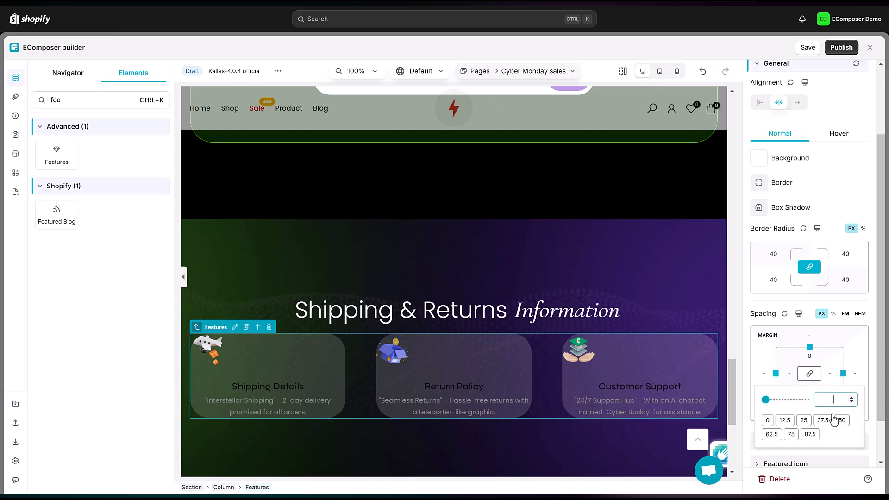
type("40")
left_click(830, 374)
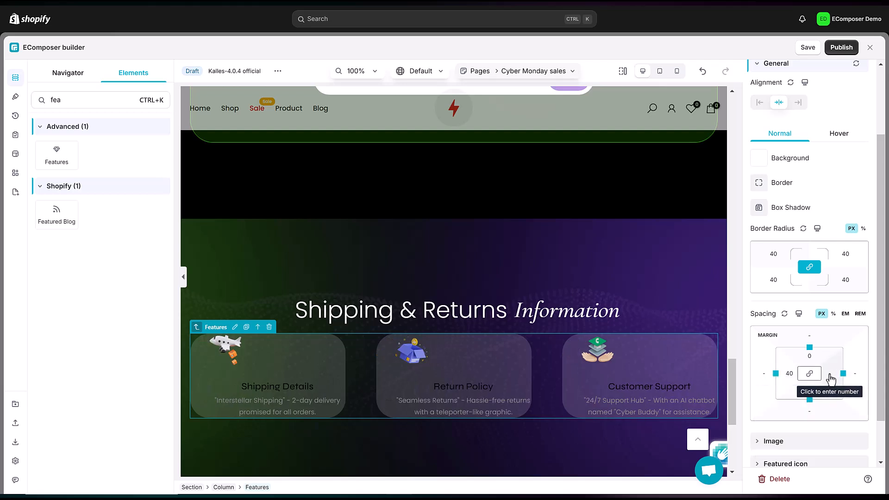
type("40")
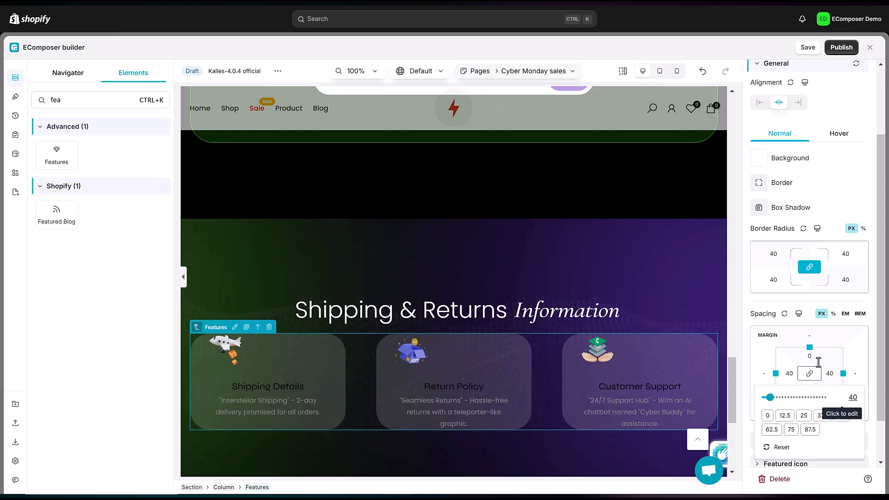
scroll(819, 362, "down", 1)
left_click(810, 338)
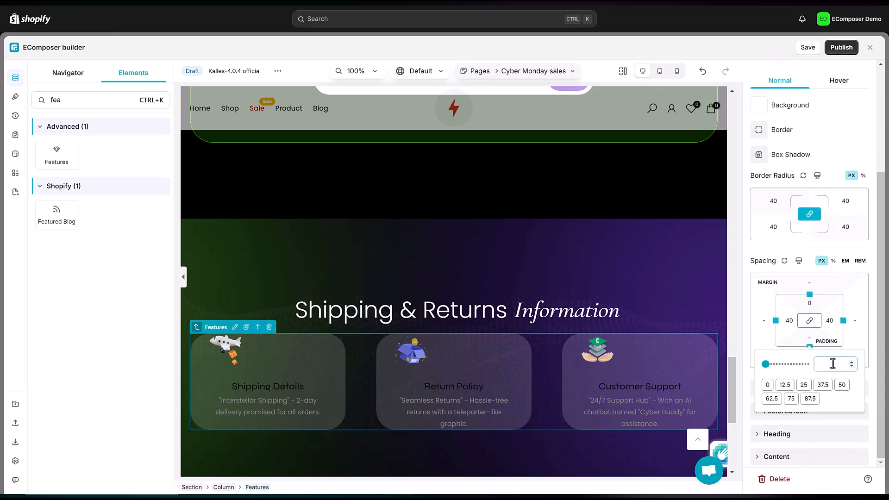
left_click(795, 354)
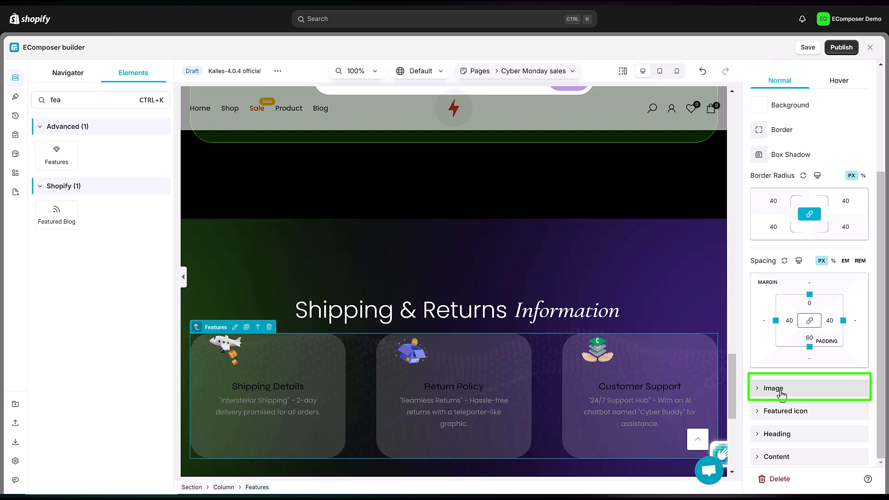
Step: Set the feature images' width and height to 180 px and center them within their items
left_click(775, 388)
left_click(861, 101)
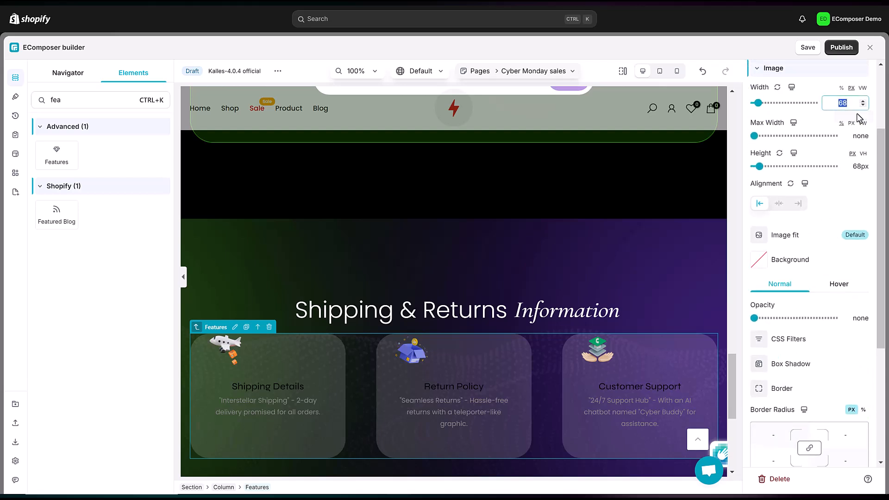
type("180")
key("Return")
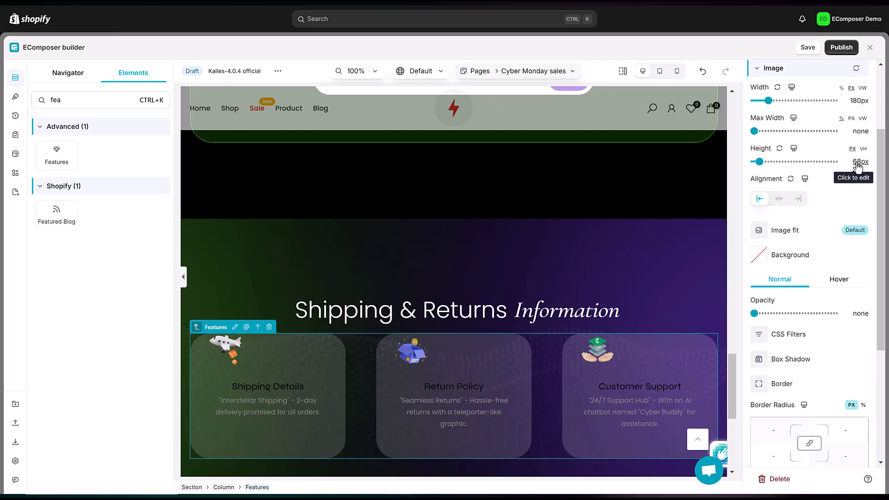
left_click(859, 163)
type("180")
key("Return")
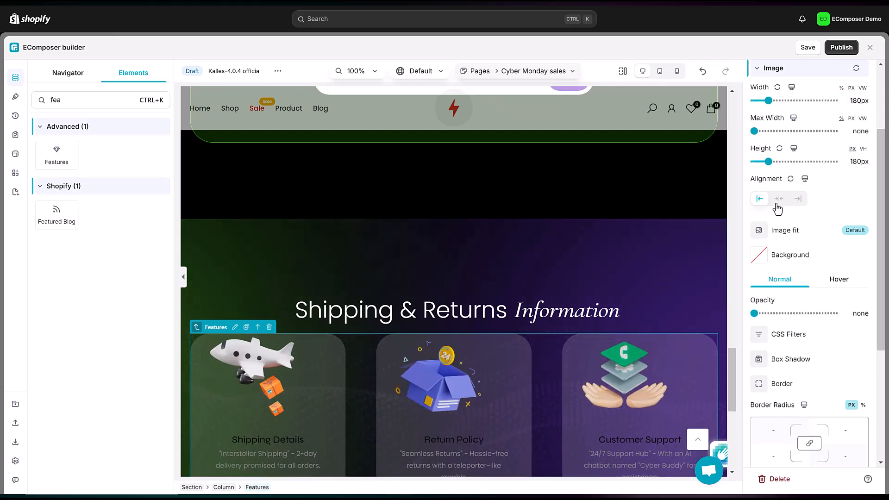
left_click(778, 200)
scroll(582, 351, "down", 2)
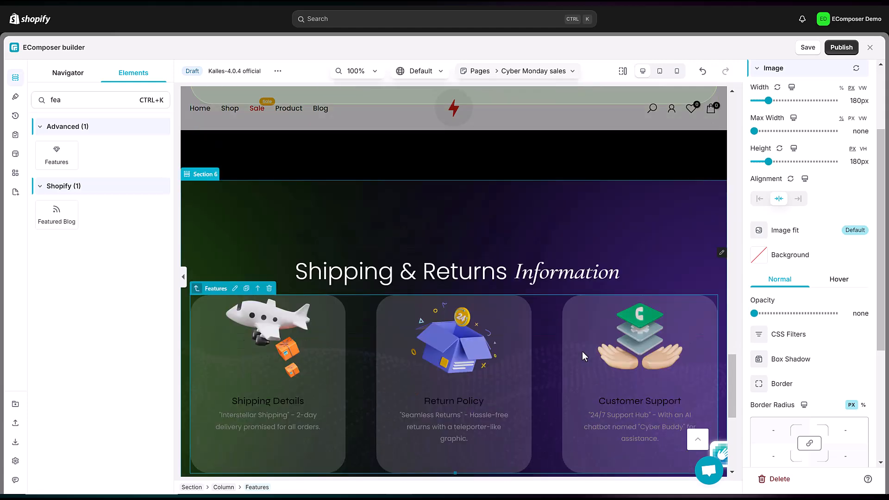
Step: Give the feature images a border radius of 8 px on all corners and a bottom margin of 30 px
scroll(794, 301, "down", 5)
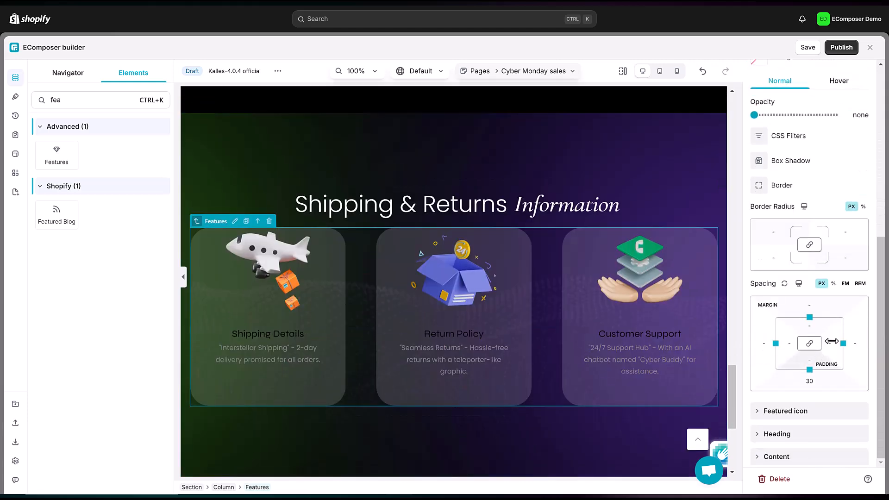
left_click(810, 246)
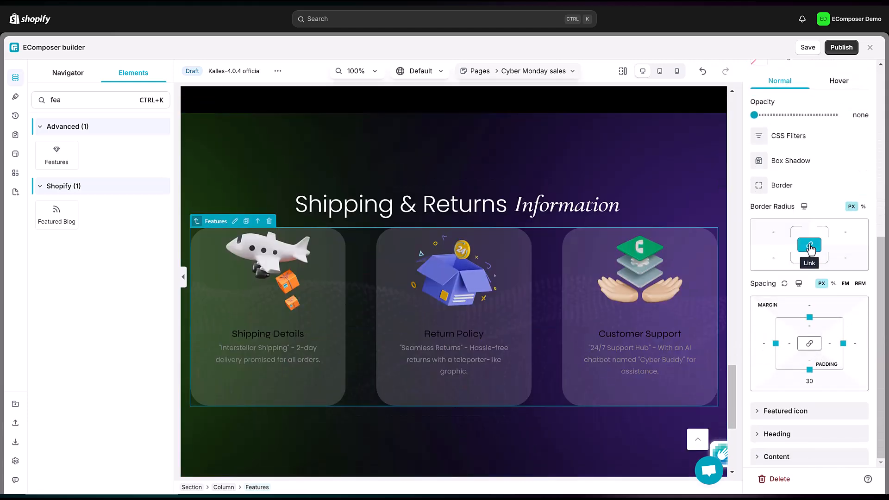
left_click(774, 233)
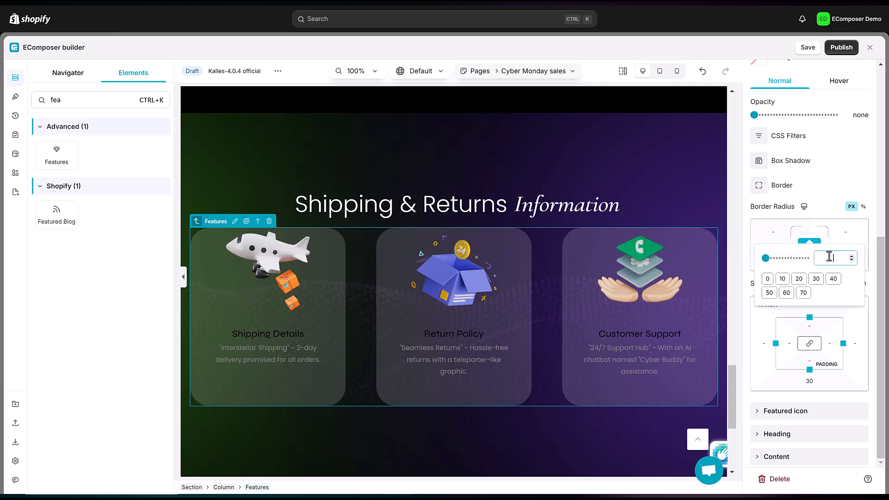
key("Return")
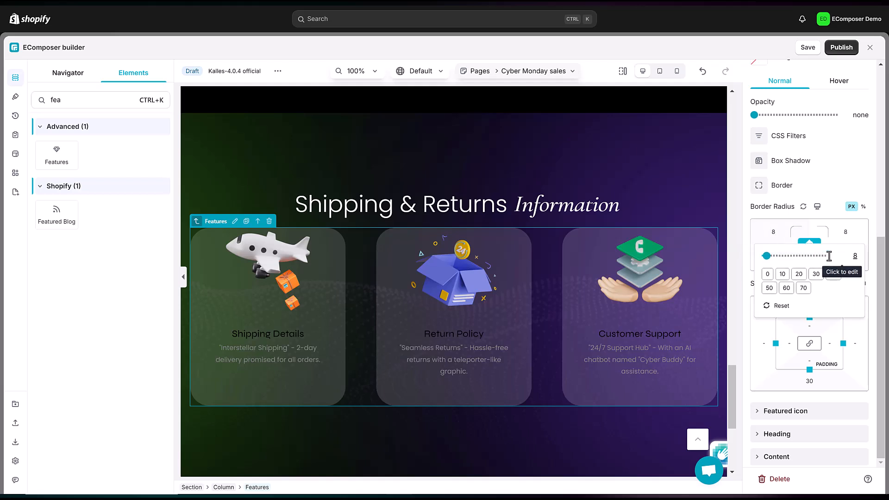
left_click(824, 214)
left_click_drag(809, 370, 805, 355)
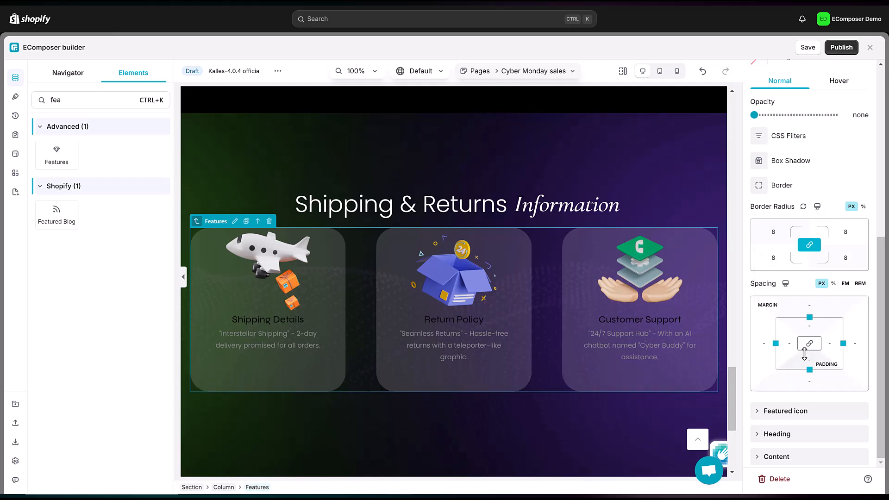
left_click(810, 381)
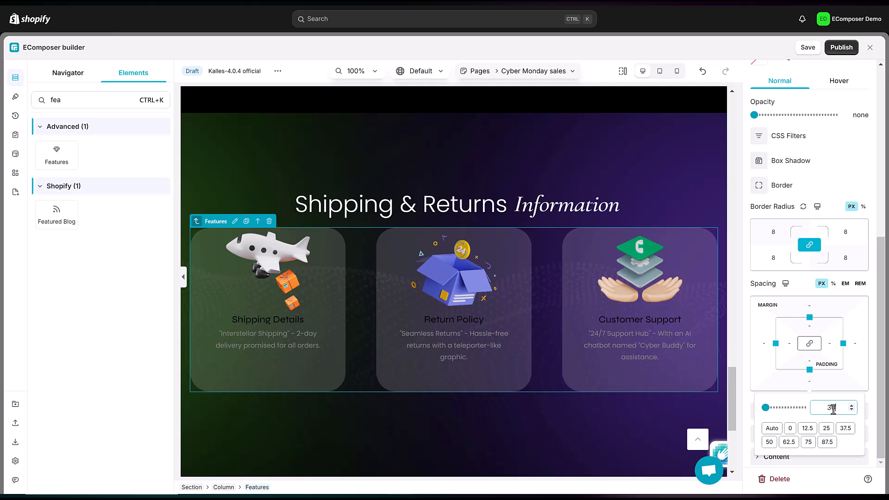
key("Return")
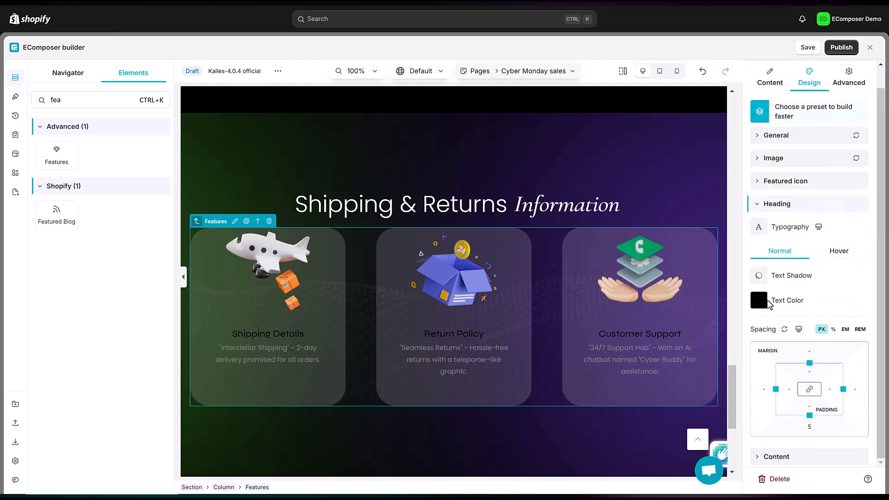
Step: Change the feature headings' text color to white and give the Features element a 50 px top margin and 160 px bottom margin
left_click(758, 301)
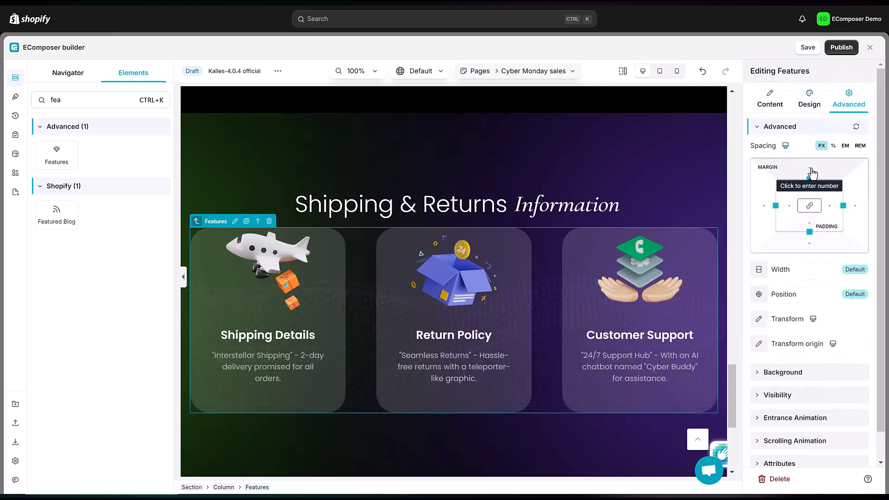
left_click(812, 172)
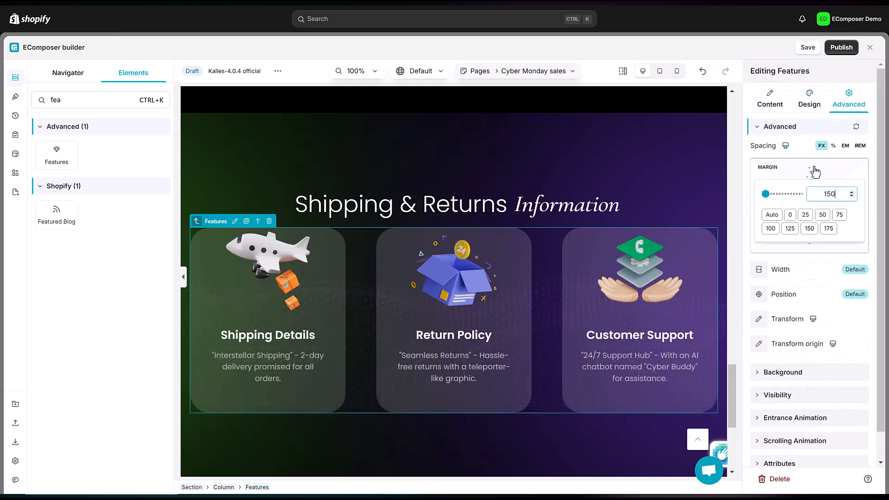
left_click(825, 211)
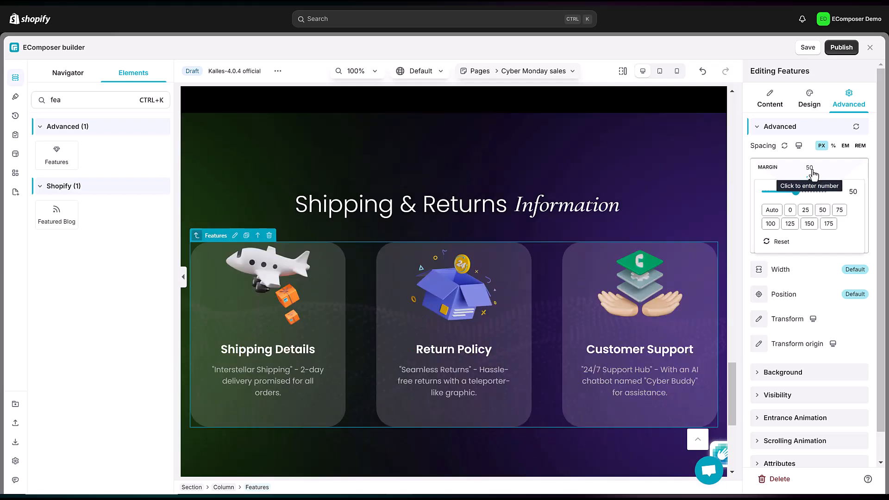
left_click(809, 243)
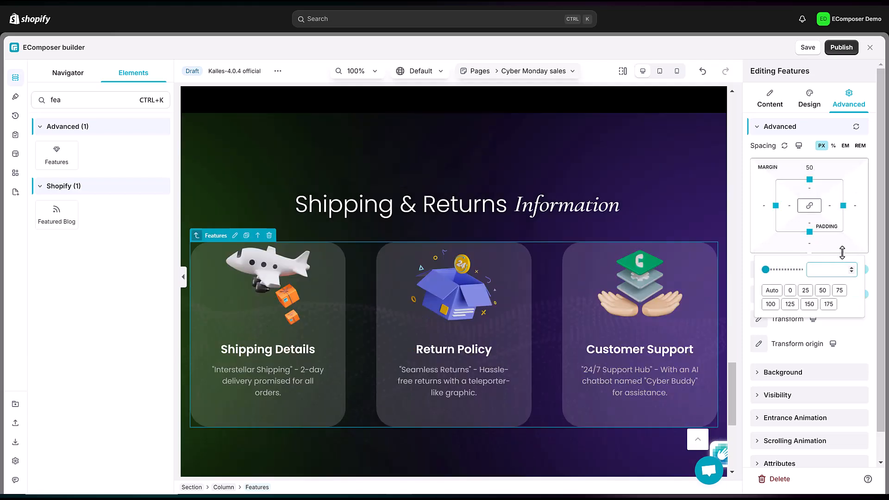
type("160")
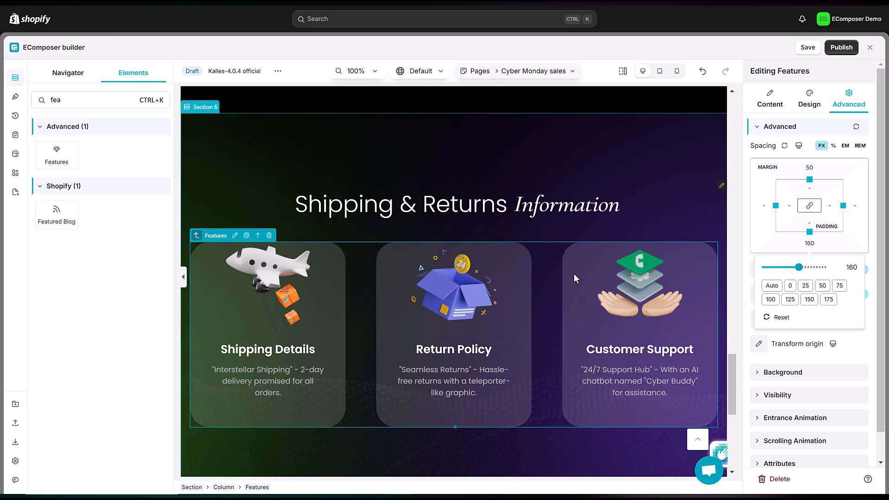
Step: Find the Social element and place it below the Insights and Contact buttons in the footer section
scroll(570, 287, "down", 3)
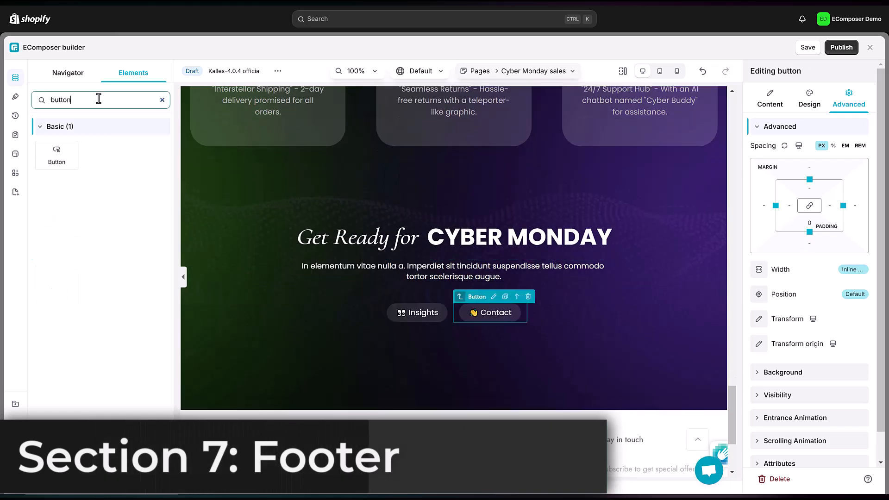
double_click(98, 98)
type("soc")
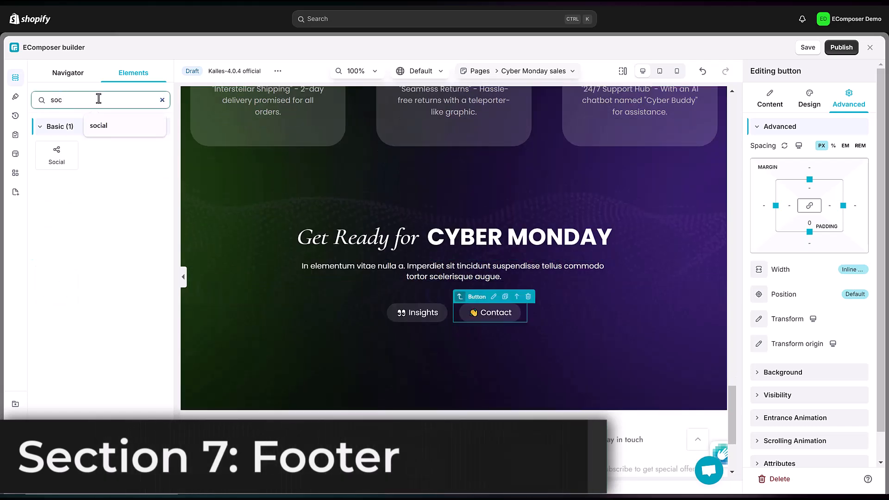
left_click_drag(67, 153, 456, 389)
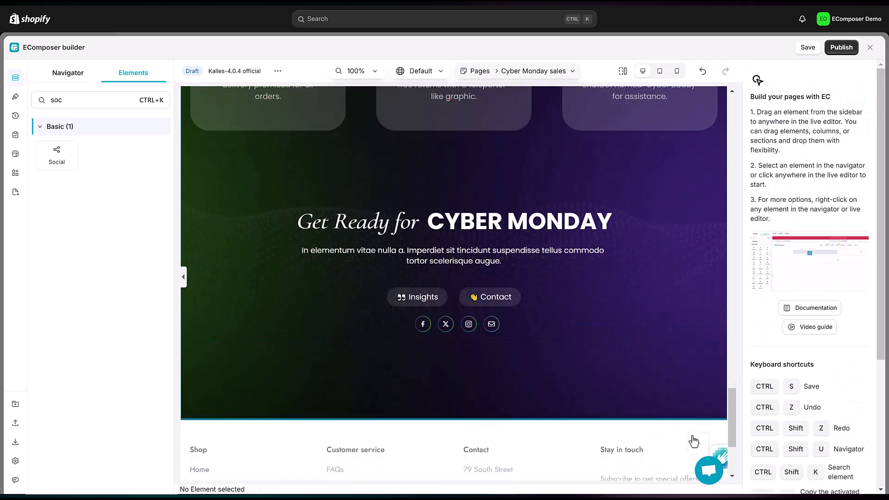
Step: Switch to the tablet view and set the font size of the "CYBER Savings" heading to 80 px
scroll(692, 288, "up", 20)
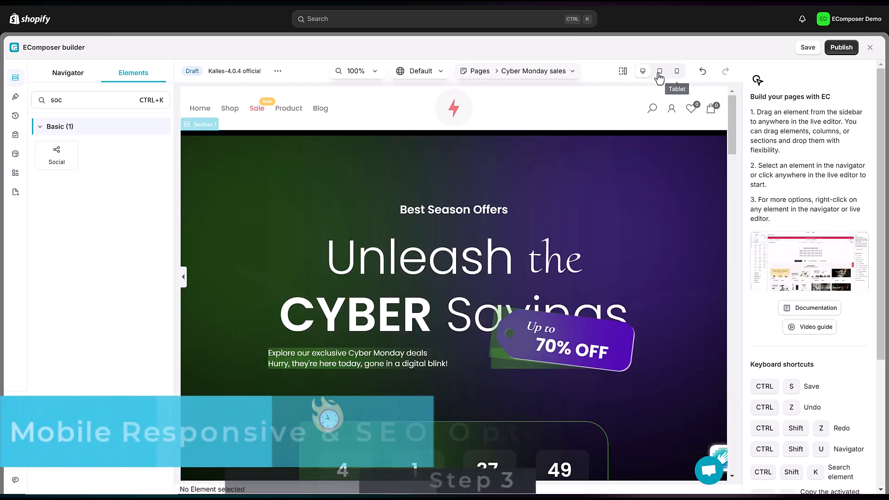
left_click(659, 72)
left_click(583, 294)
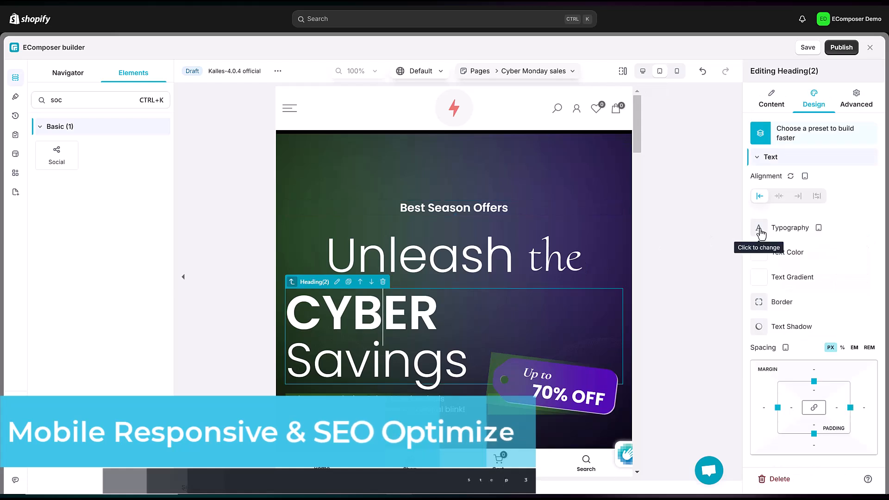
left_click(760, 230)
left_click(827, 280)
left_click(770, 341)
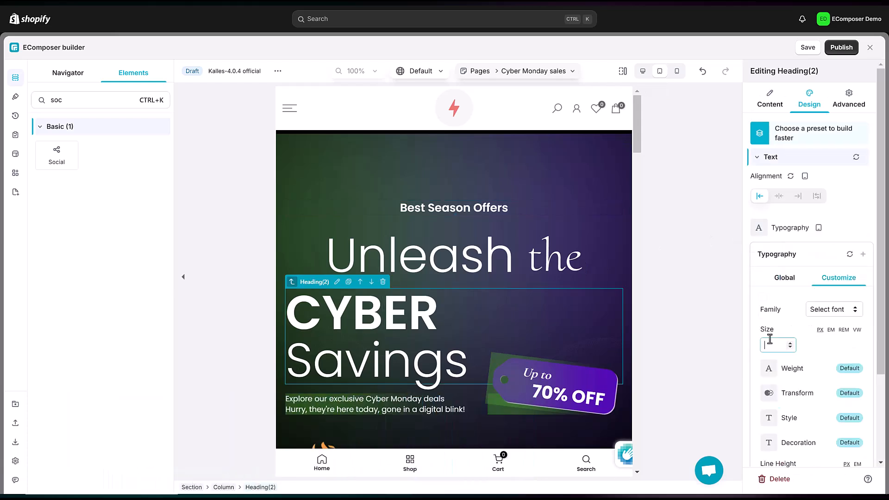
type("80")
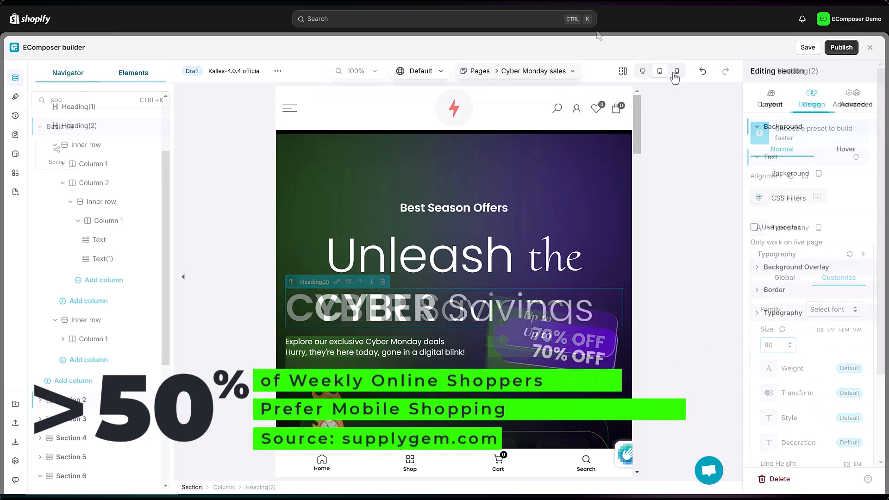
Step: Preview the page in the mobile view and open the settings of the slider in Section 3
left_click(676, 71)
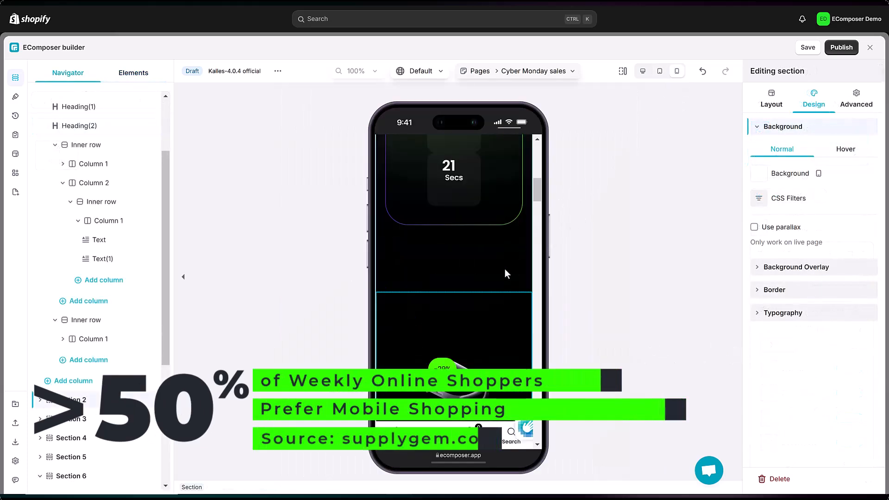
left_click(95, 202)
scroll(412, 271, "up", 3)
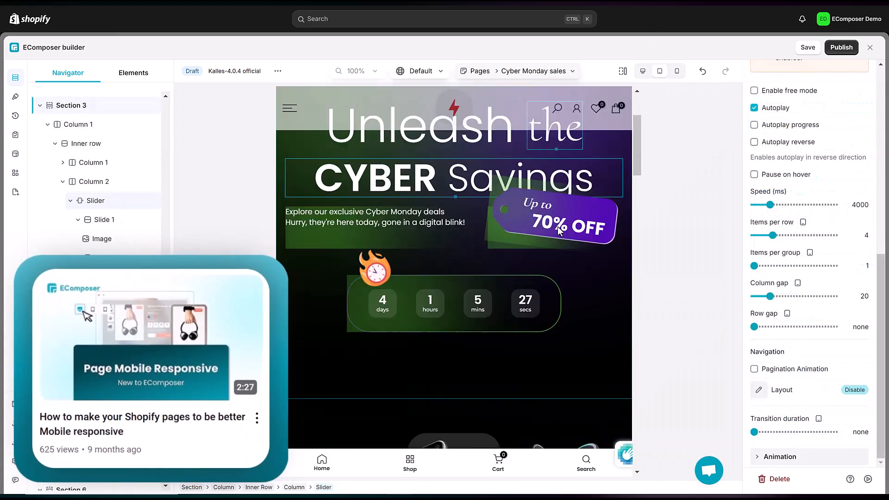
Step: Review the whole Cyber Monday sales page in the tablet layout and in the mobile layout
scroll(559, 230, "down", 15)
scroll(557, 230, "up", 4)
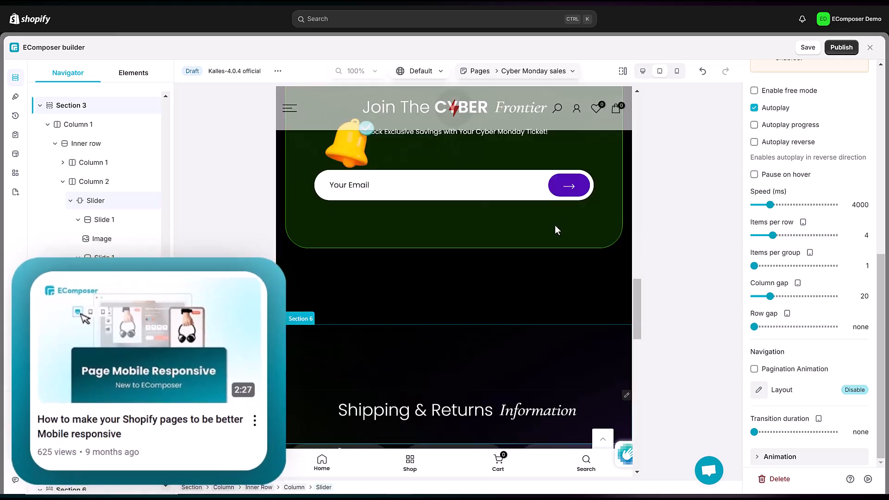
scroll(557, 230, "up", 10)
left_click(677, 71)
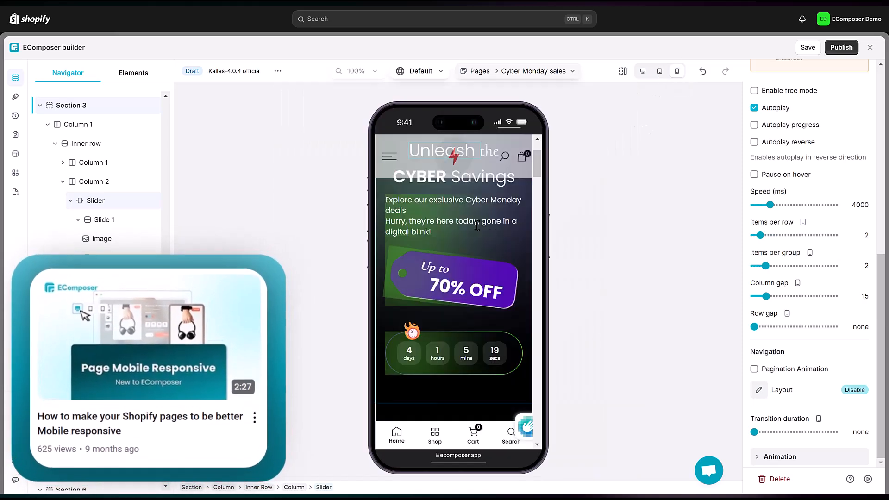
scroll(478, 232, "down", 10)
scroll(479, 236, "up", 12)
scroll(495, 240, "down", 3)
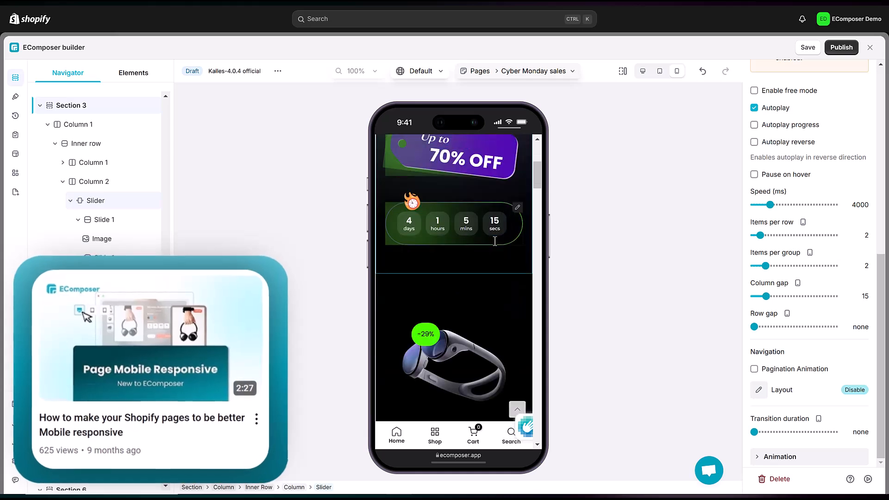
scroll(495, 241, "down", 12)
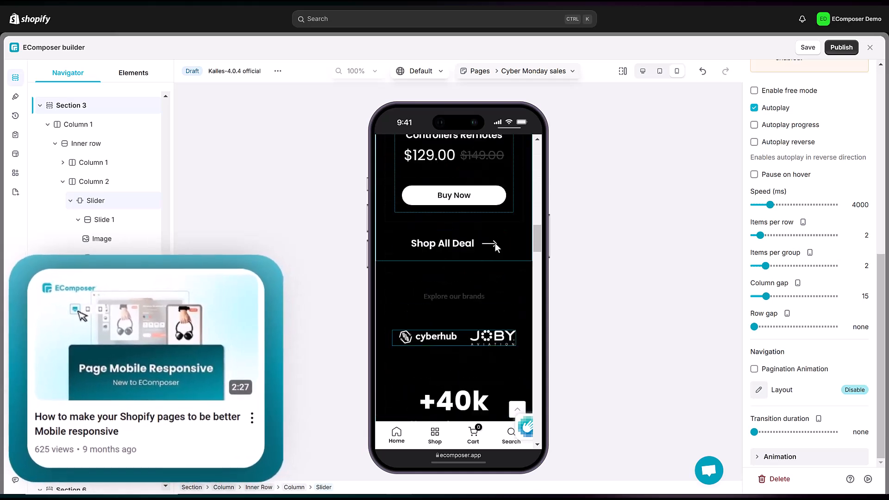
scroll(496, 243, "down", 15)
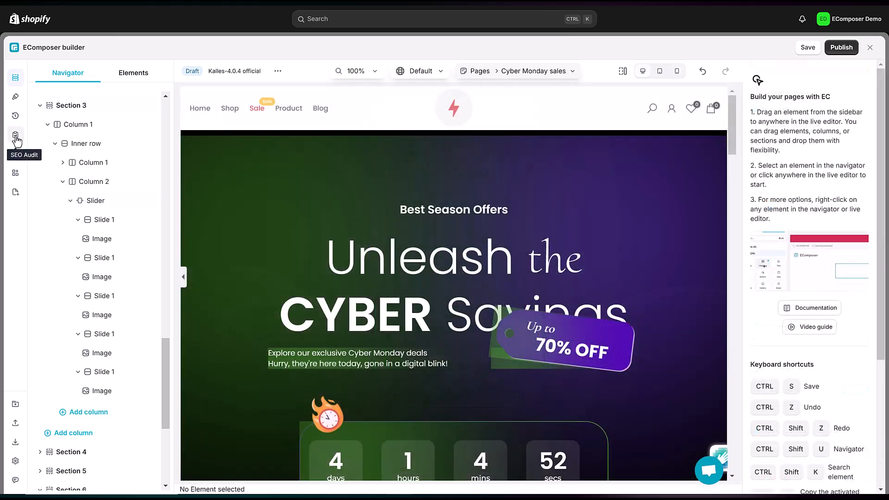
Step: Open the page's SEO audit and look through its issues, notices and passed checks
left_click(16, 135)
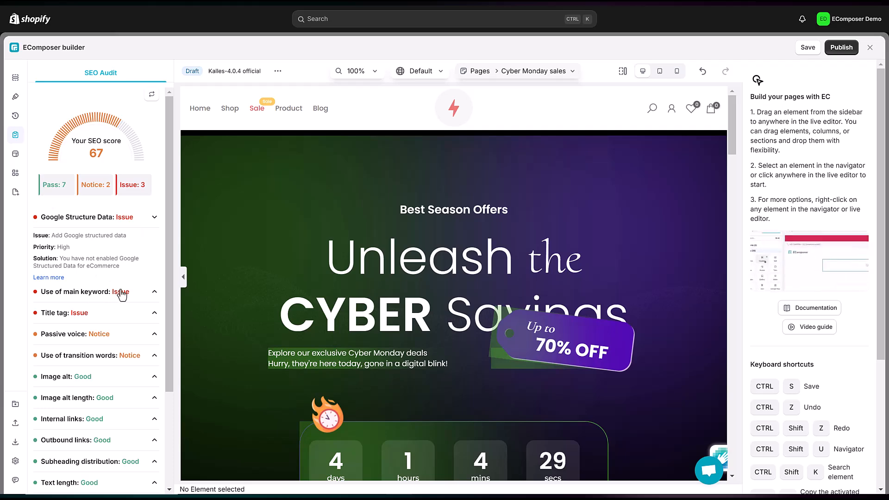
scroll(93, 347, "down", 5)
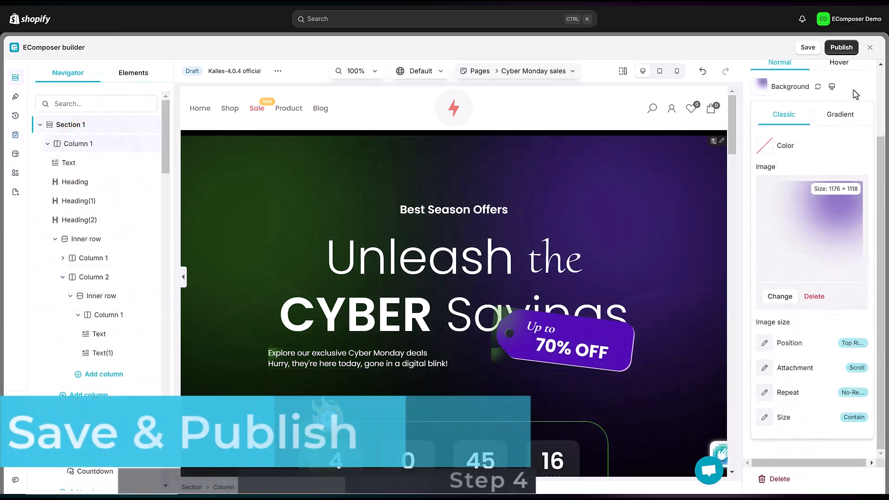
Step: Save and publish the Cyber Monday sales page to the store and open the published page
left_click(843, 49)
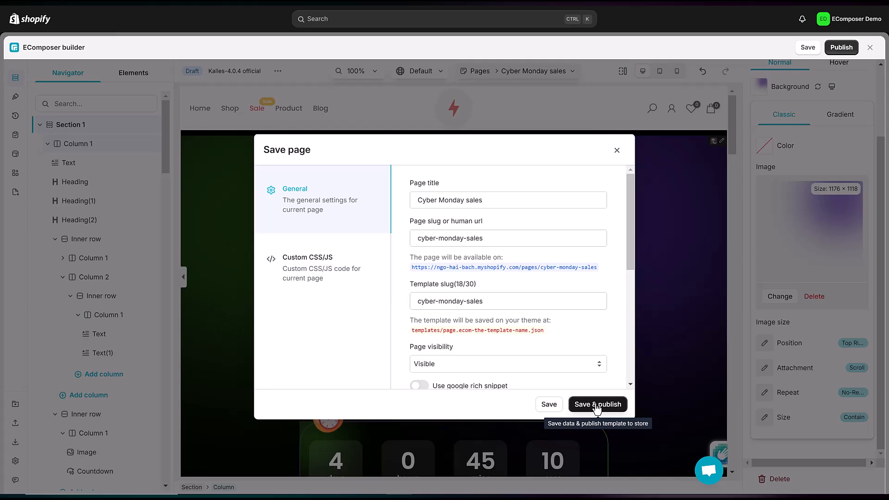
left_click(598, 406)
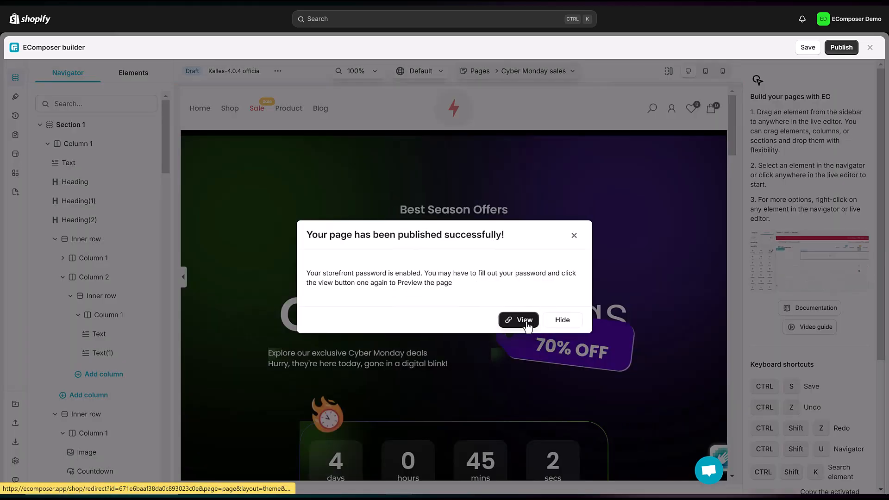
left_click(524, 320)
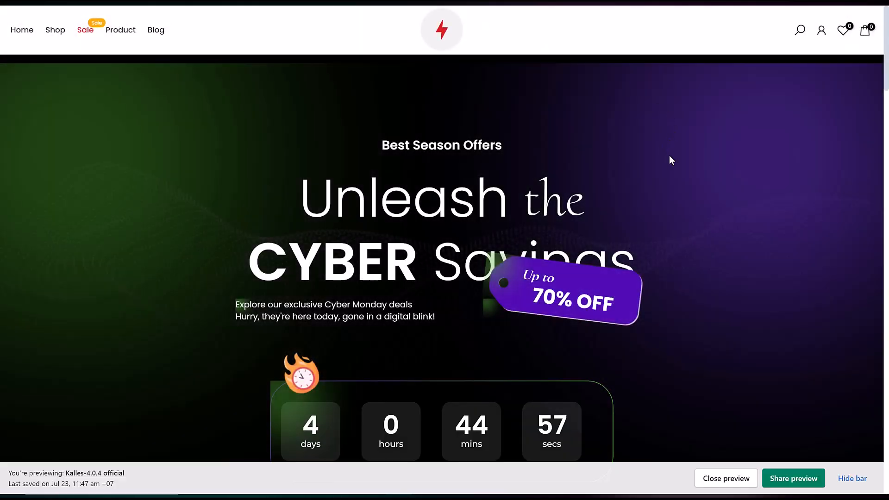
Step: Hide the theme preview bar and examine the published page from the hero section down to the footer's social links
left_click(855, 479)
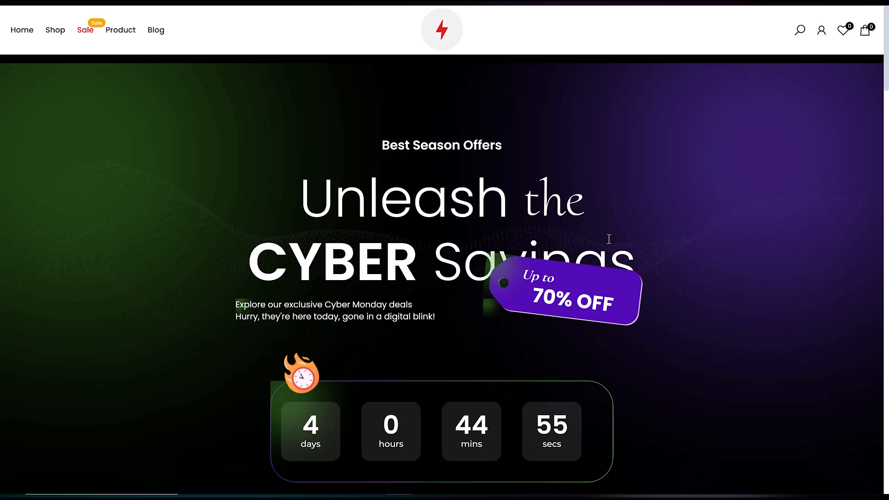
scroll(659, 222, "down", 3)
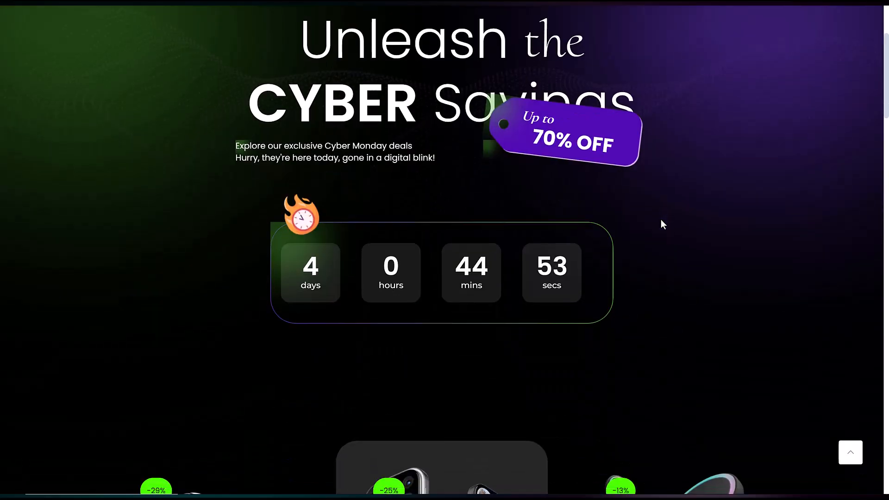
scroll(660, 222, "down", 3)
scroll(662, 220, "down", 10)
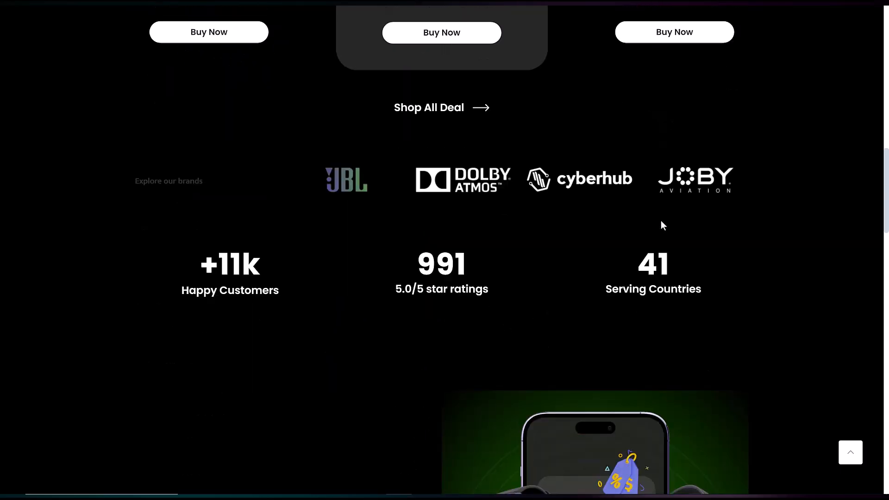
scroll(662, 224, "down", 10)
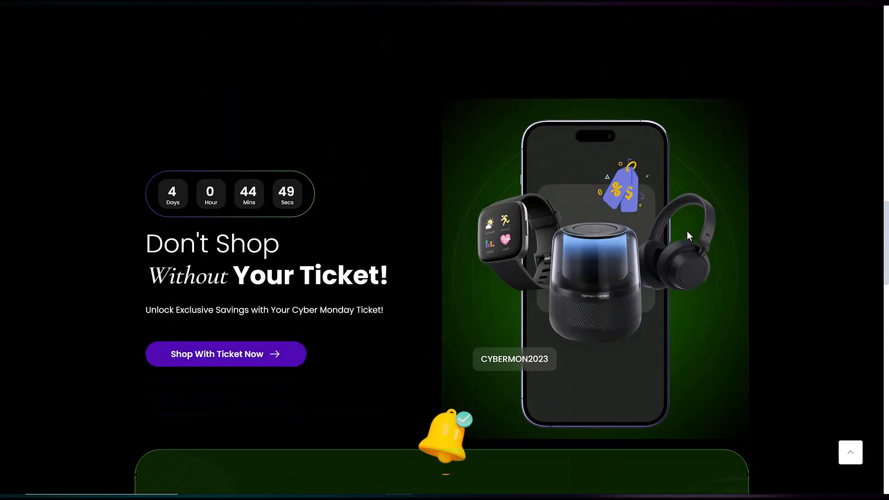
scroll(686, 234, "down", 5)
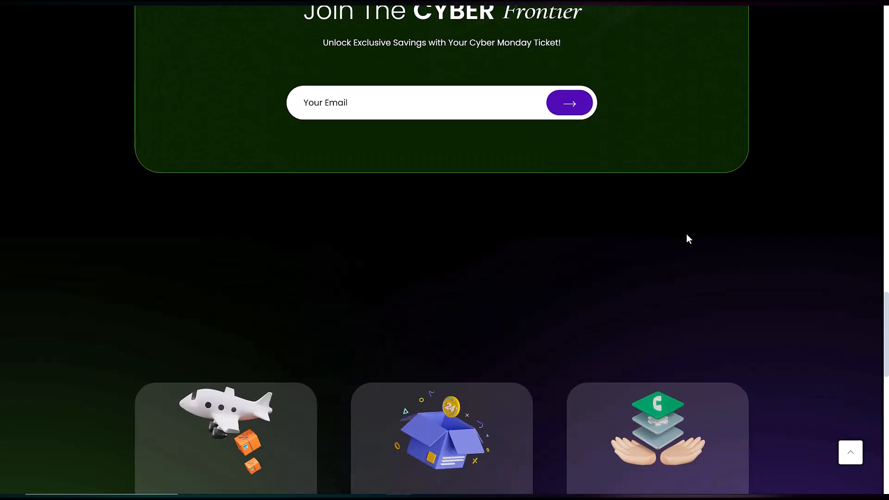
scroll(687, 238, "down", 8)
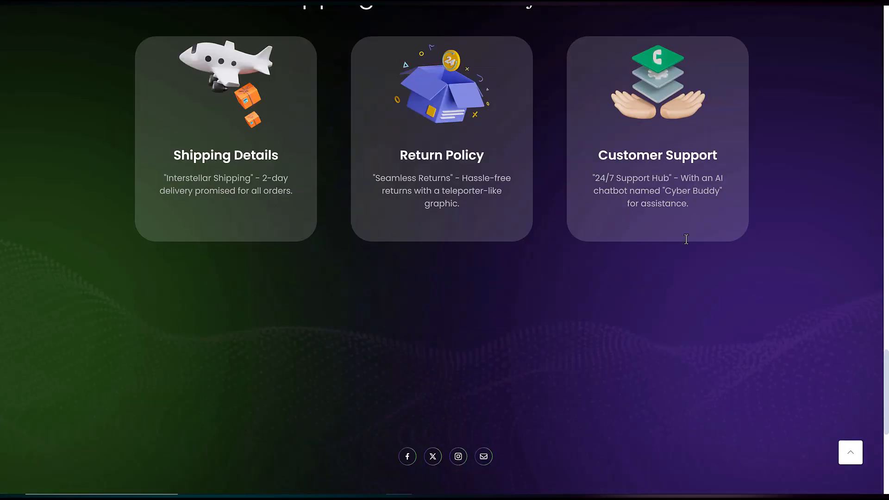
scroll(687, 245, "down", 2)
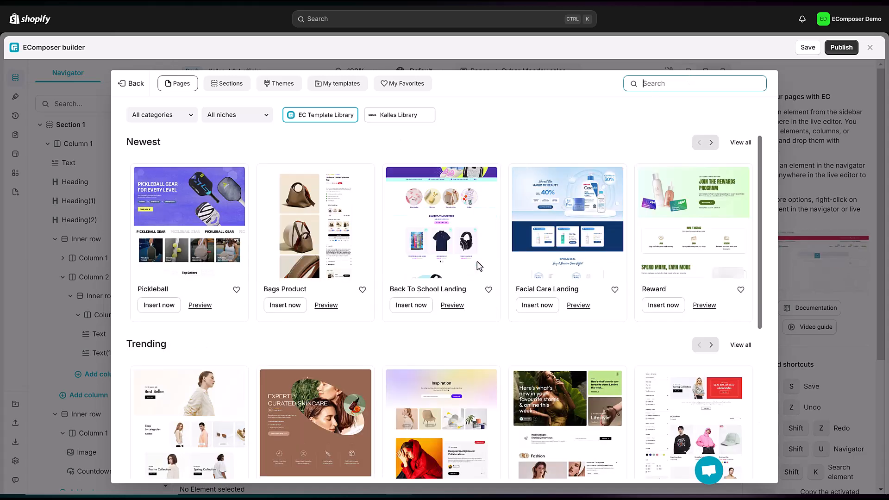
Step: Browse the newest page templates in the EC Template Library and show the available niche filters
scroll(479, 264, "down", 3)
scroll(483, 263, "up", 5)
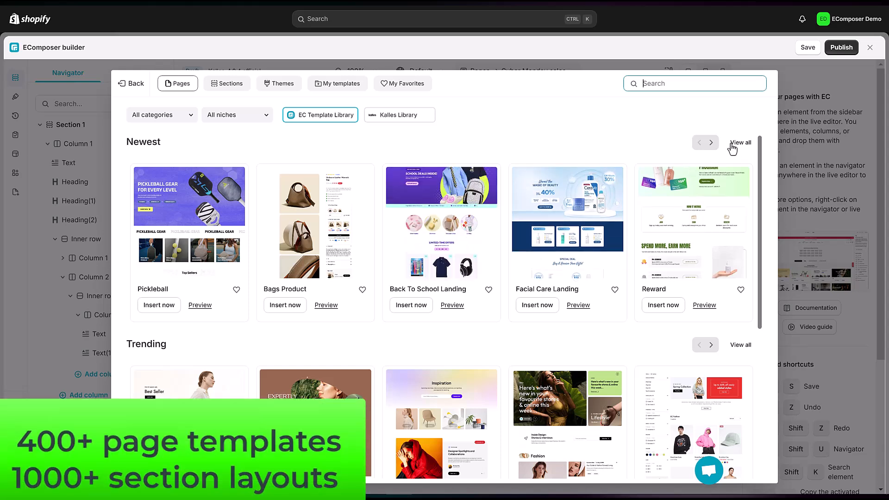
left_click(711, 143)
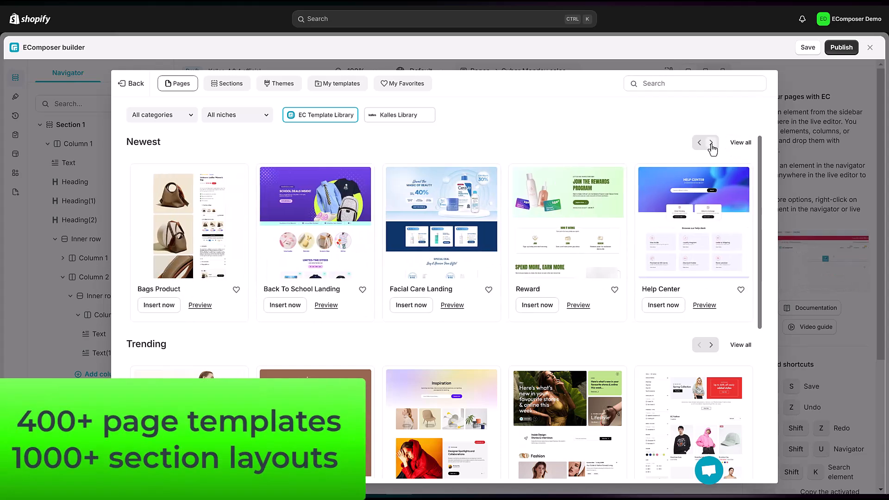
left_click(711, 144)
left_click(711, 144)
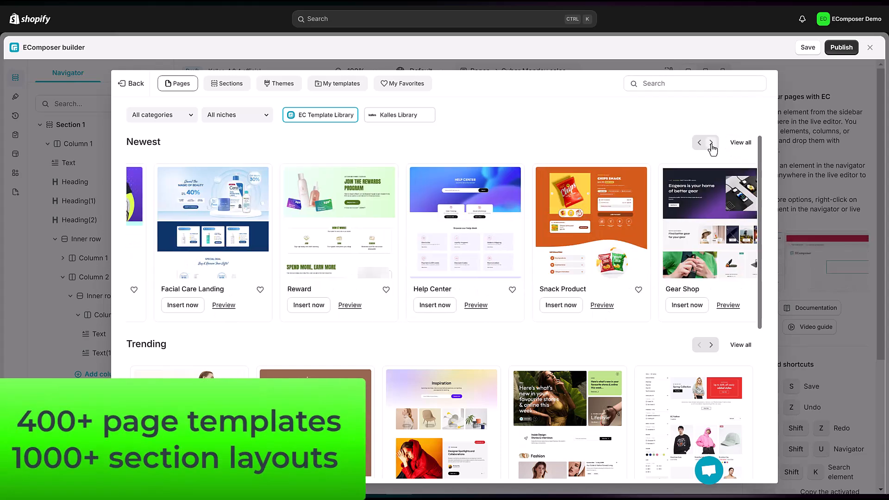
left_click(712, 144)
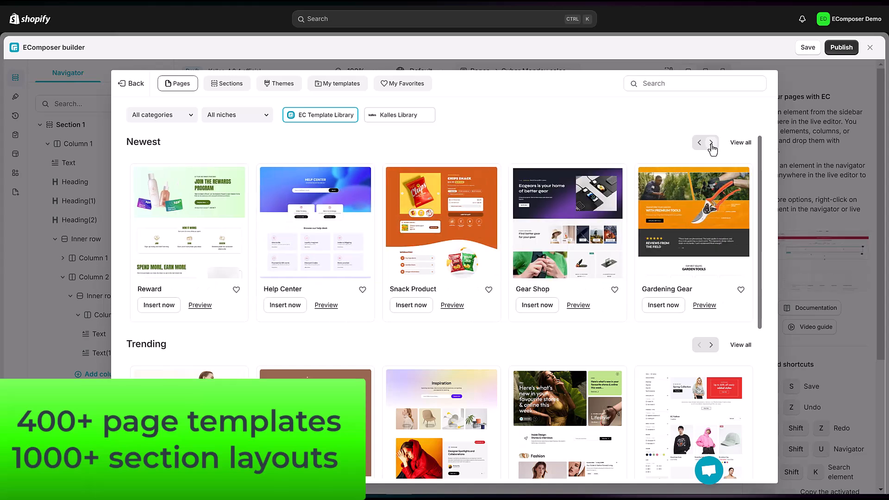
left_click(711, 144)
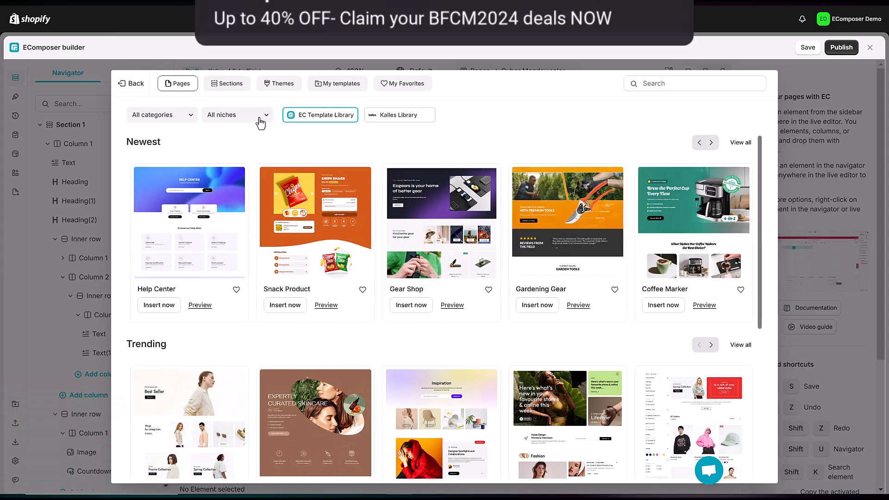
left_click(263, 119)
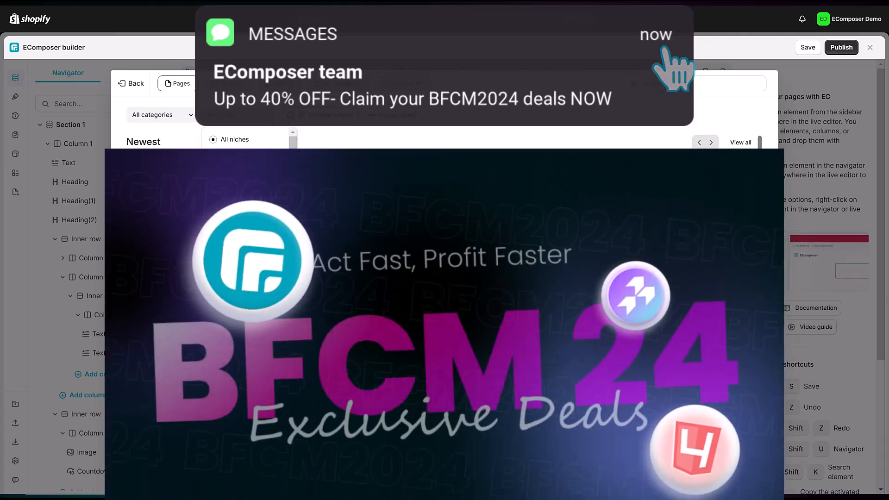